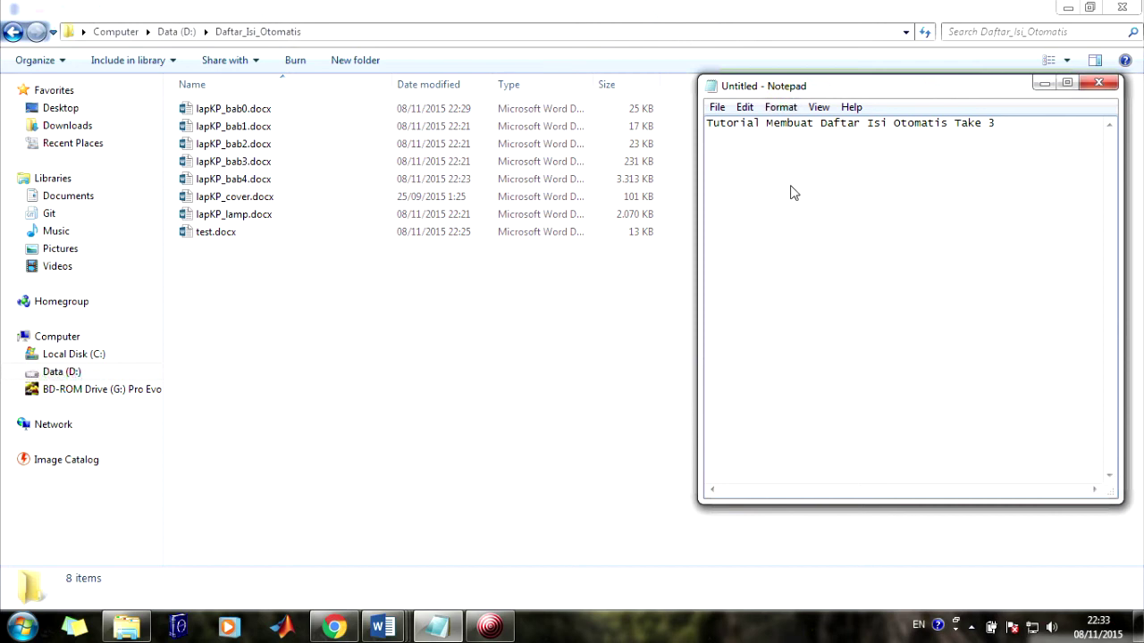
- Add a new line to the Notepad note and minimize it to reveal the Daftar_Isi_Otomatis folder
key("Return")
left_click(1043, 84)
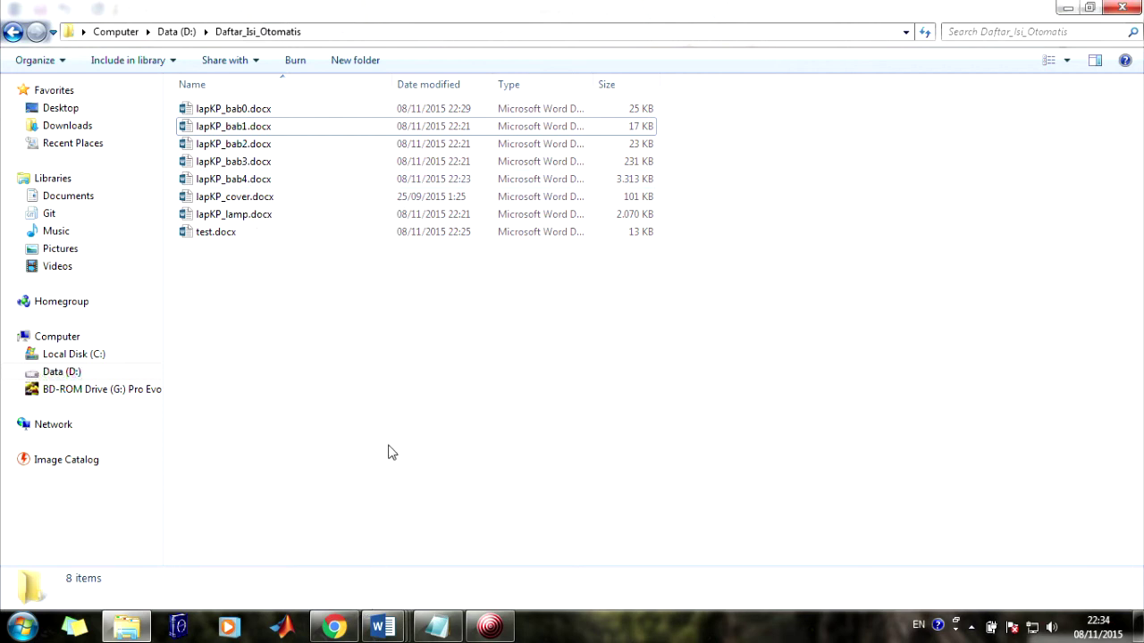
- Open lapKP_bab0.docx and delete its old table of contents
left_click(250, 114)
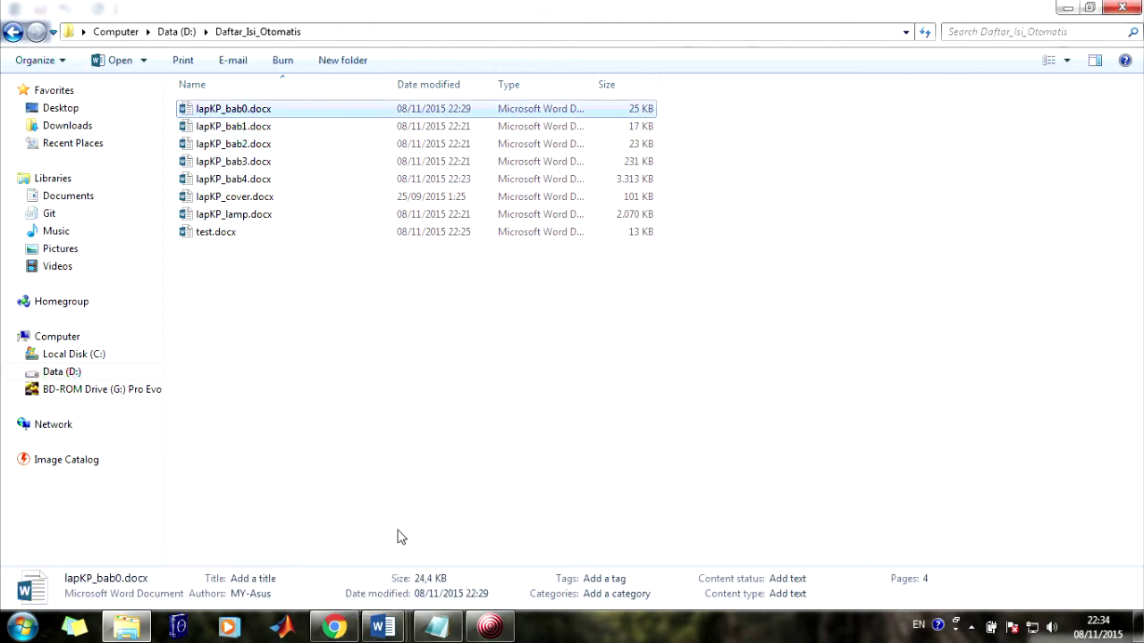
mouse_move(383, 625)
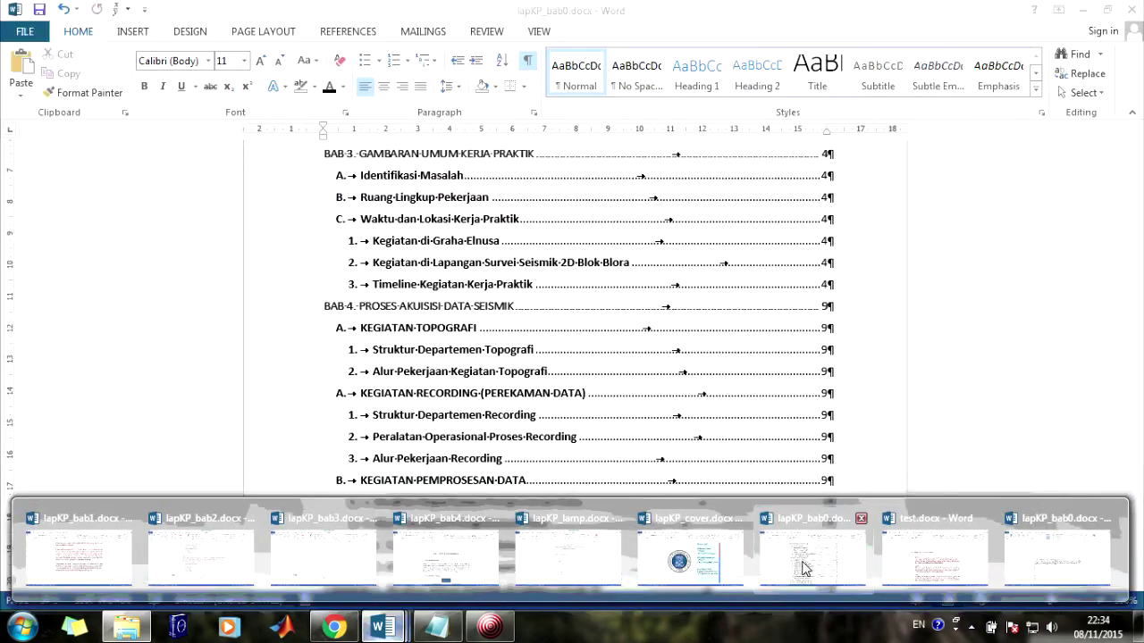
left_click(809, 561)
scroll(840, 455, "up", 3)
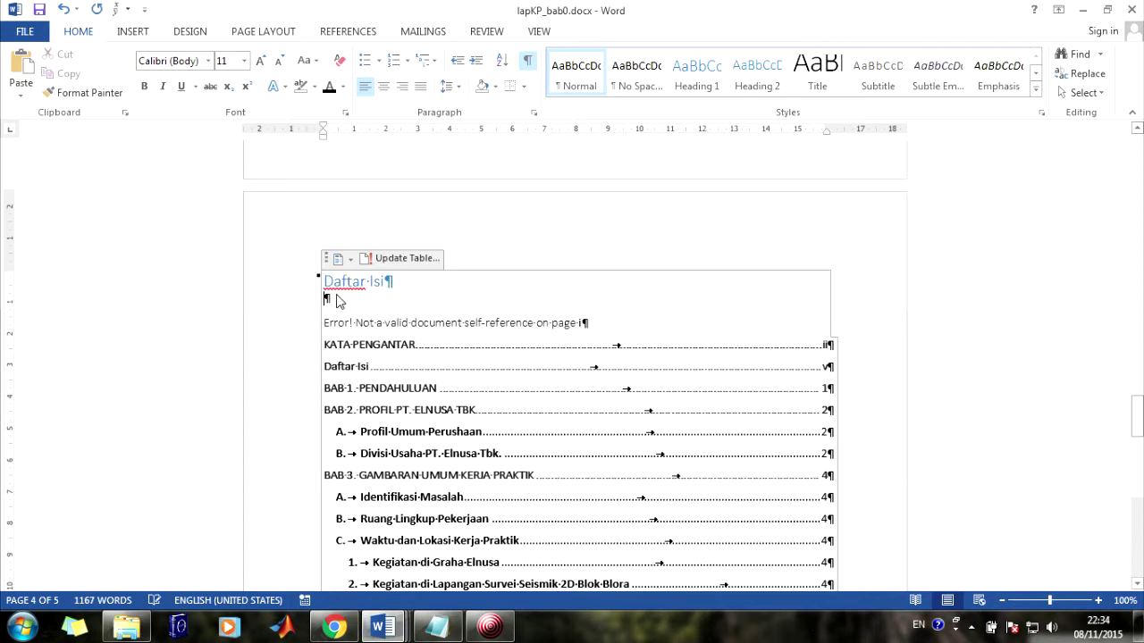
left_click(362, 322)
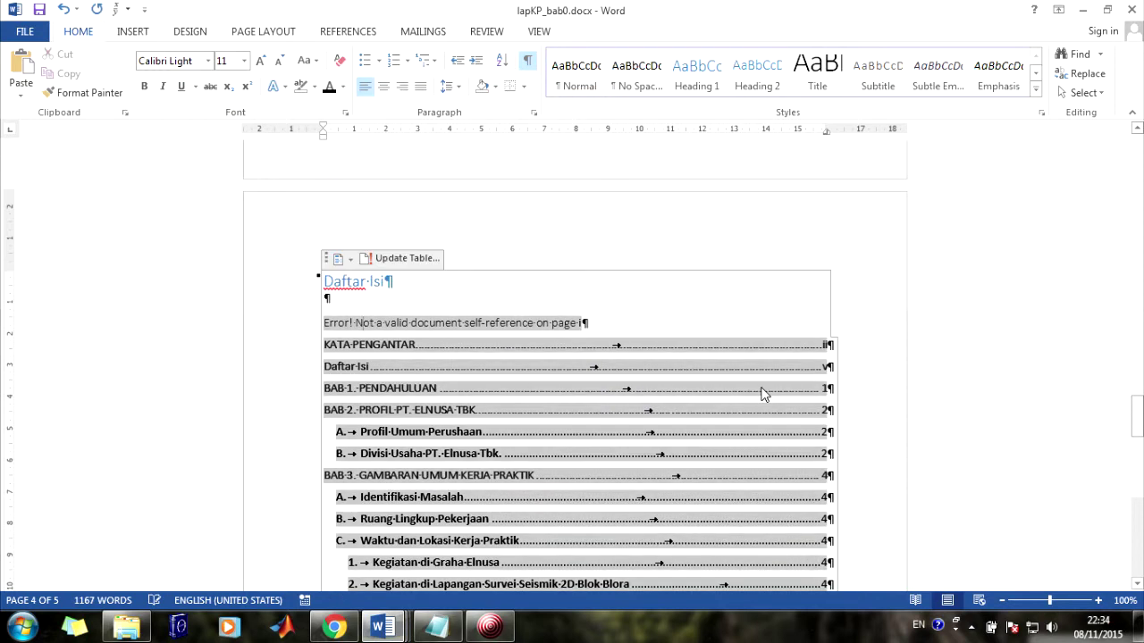
key("BackSpace")
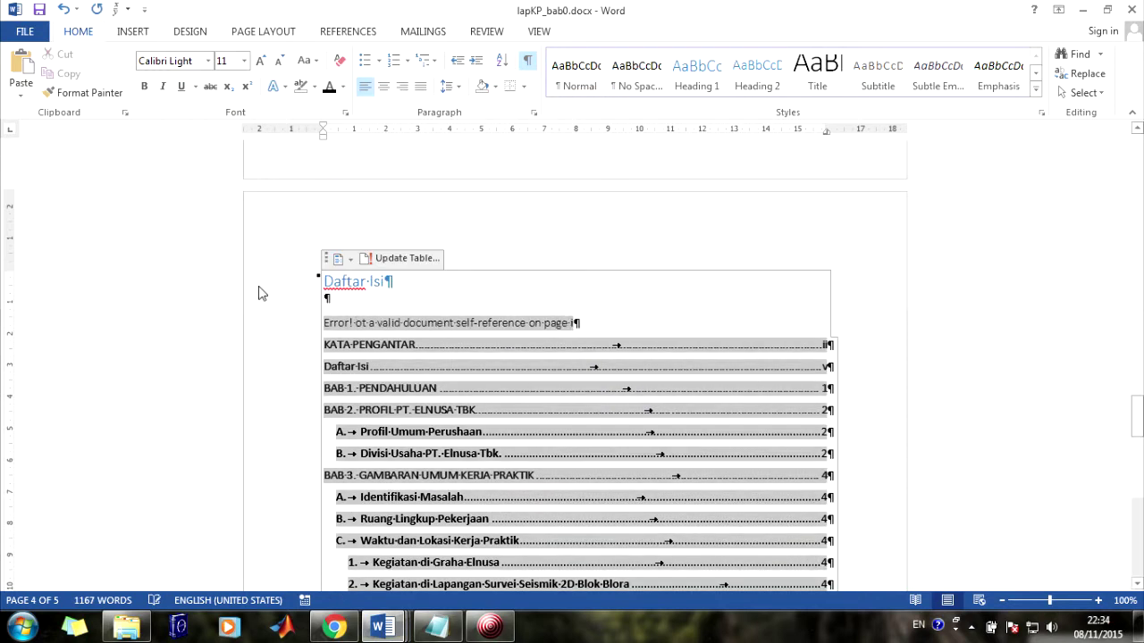
left_click_drag(352, 334, 526, 539)
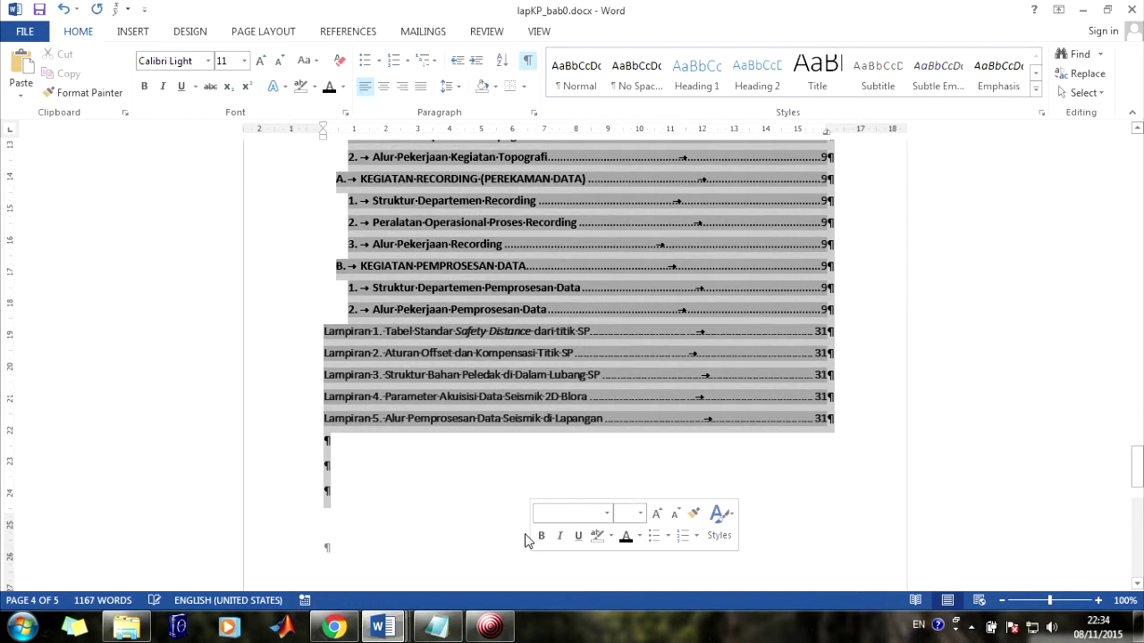
key("BackSpace")
scroll(558, 531, "up", 3)
scroll(557, 531, "up", 5)
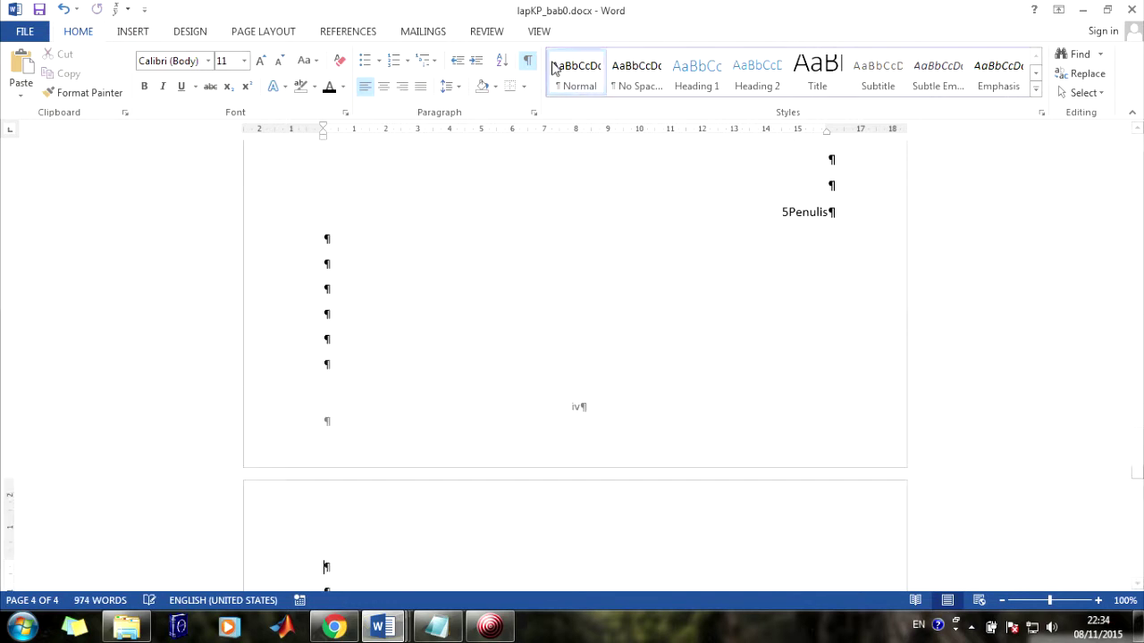
- Hide formatting marks and make the 'Daftar Isi Di sini' line bold at 14 pt
left_click(527, 60)
left_click_drag(1137, 412, 1138, 386)
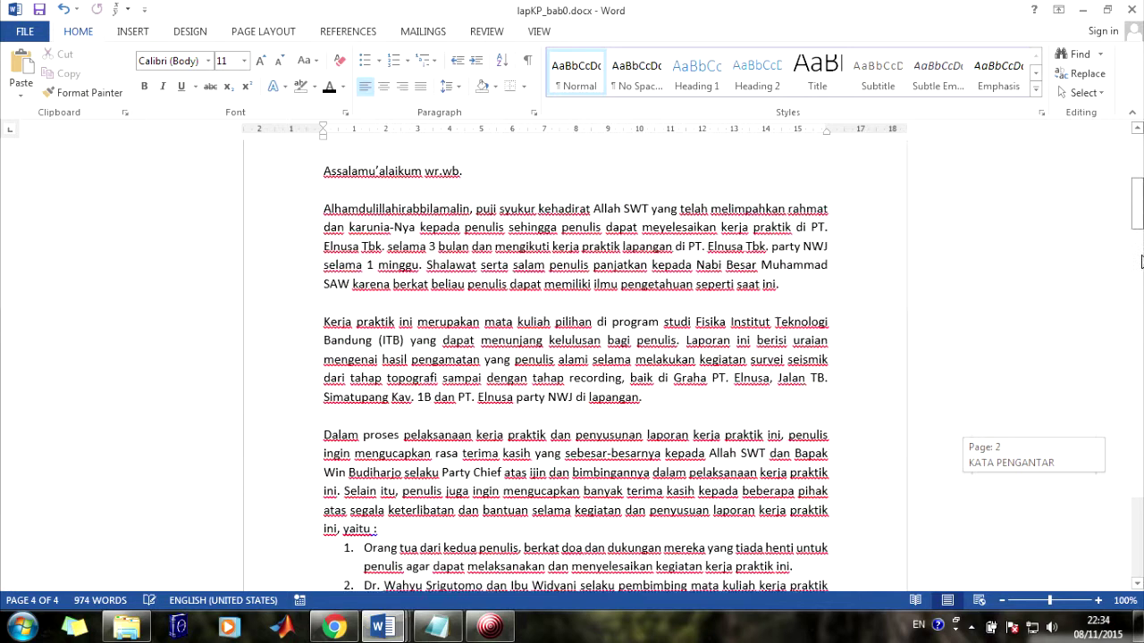
left_click_drag(1138, 425, 1137, 472)
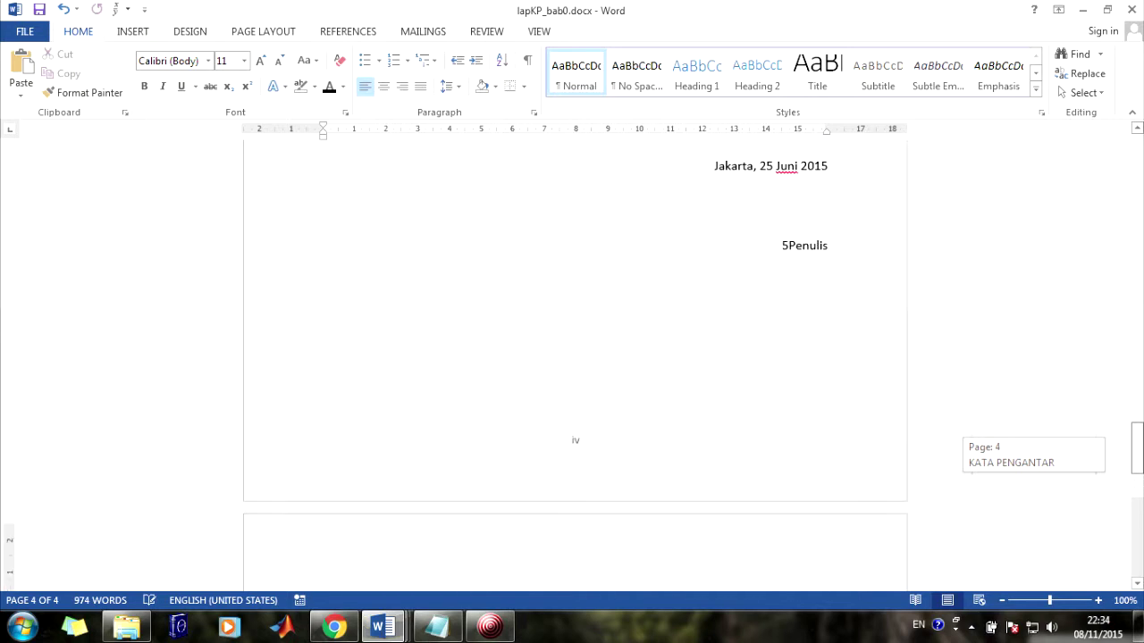
key("ctrl+z")
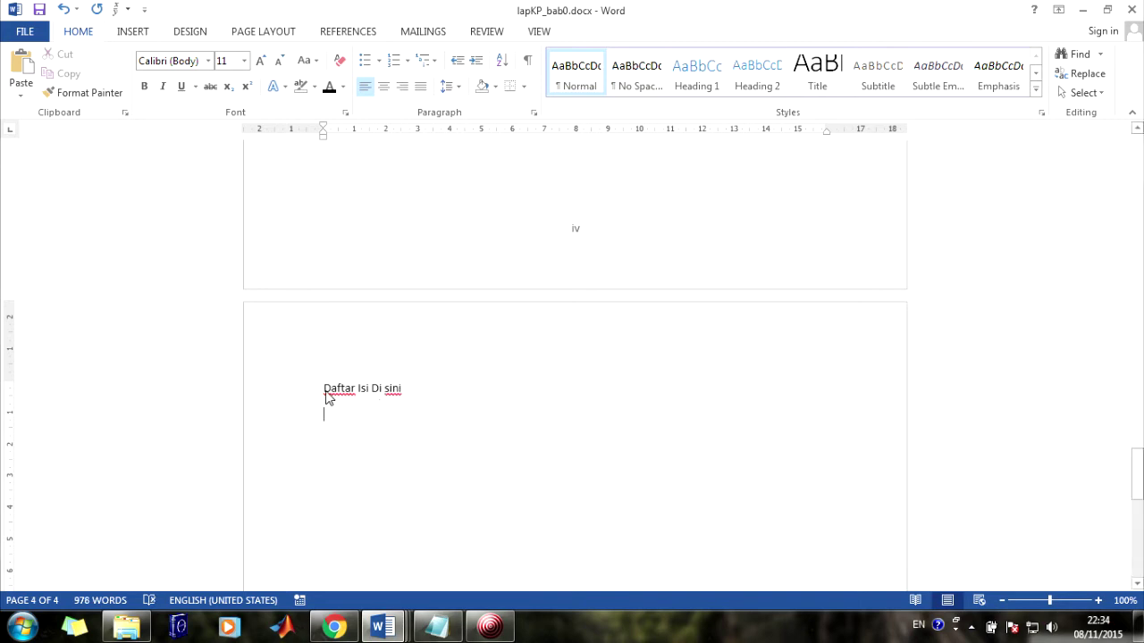
left_click_drag(325, 394, 397, 400)
left_click(144, 86)
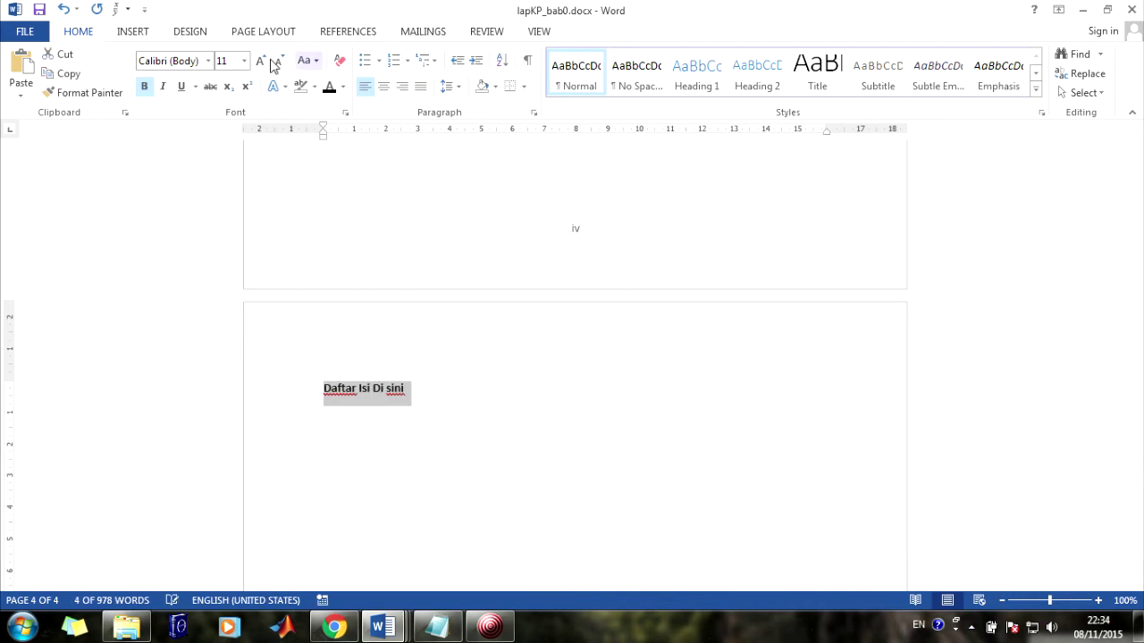
left_click(261, 61)
left_click(261, 61)
left_click(569, 381)
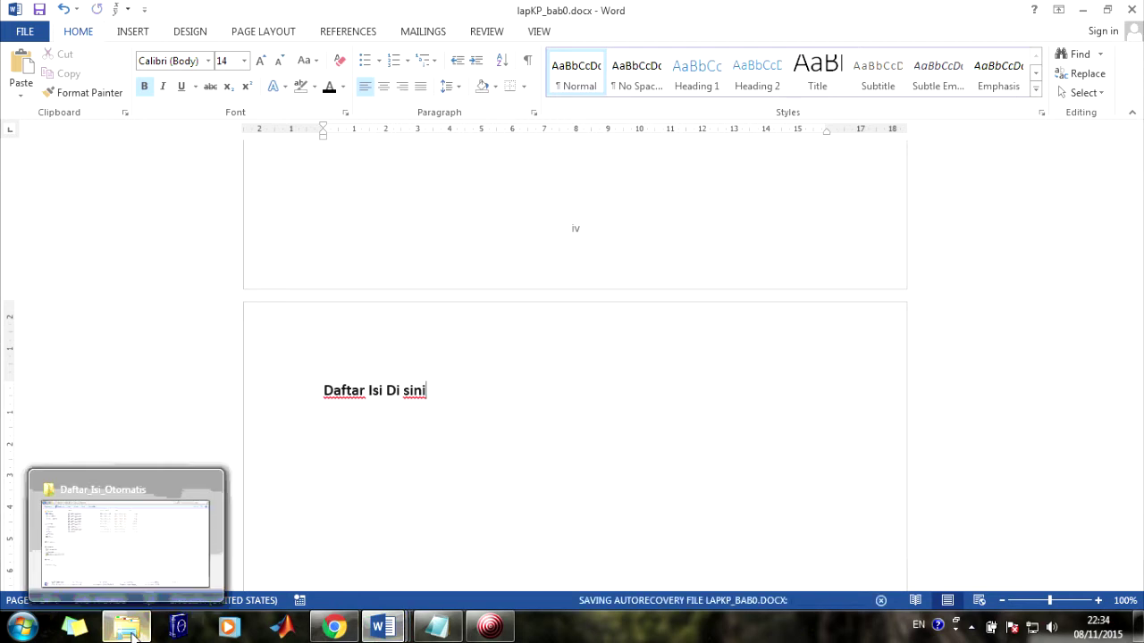
left_click(132, 630)
- Select test.docx in the folder and bring its open Word document forward
left_click(233, 243)
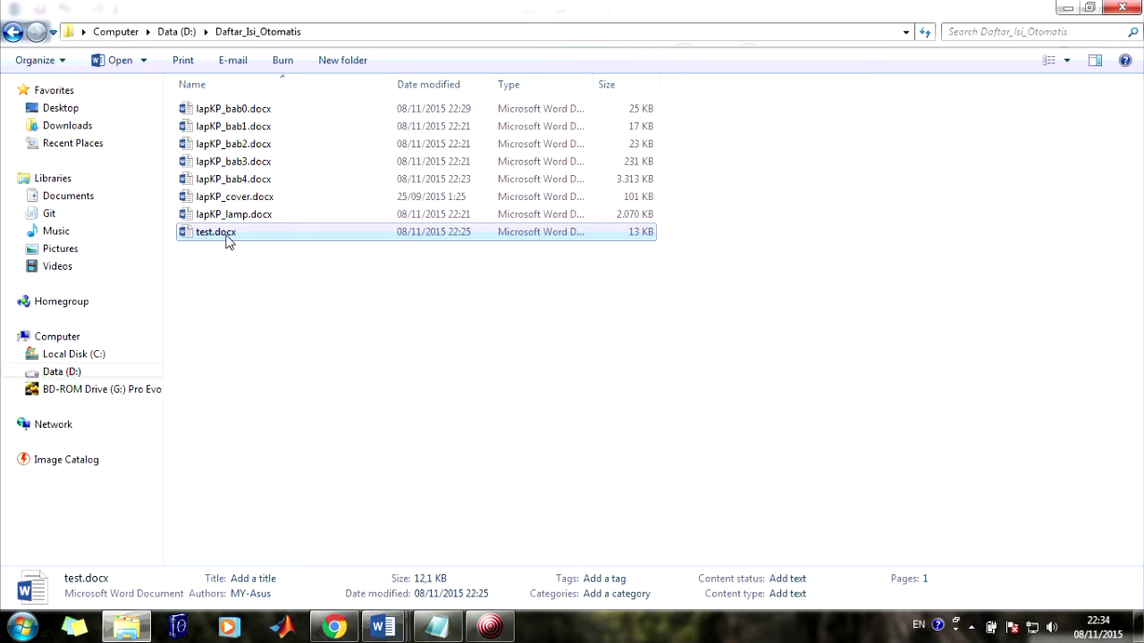
mouse_move(398, 630)
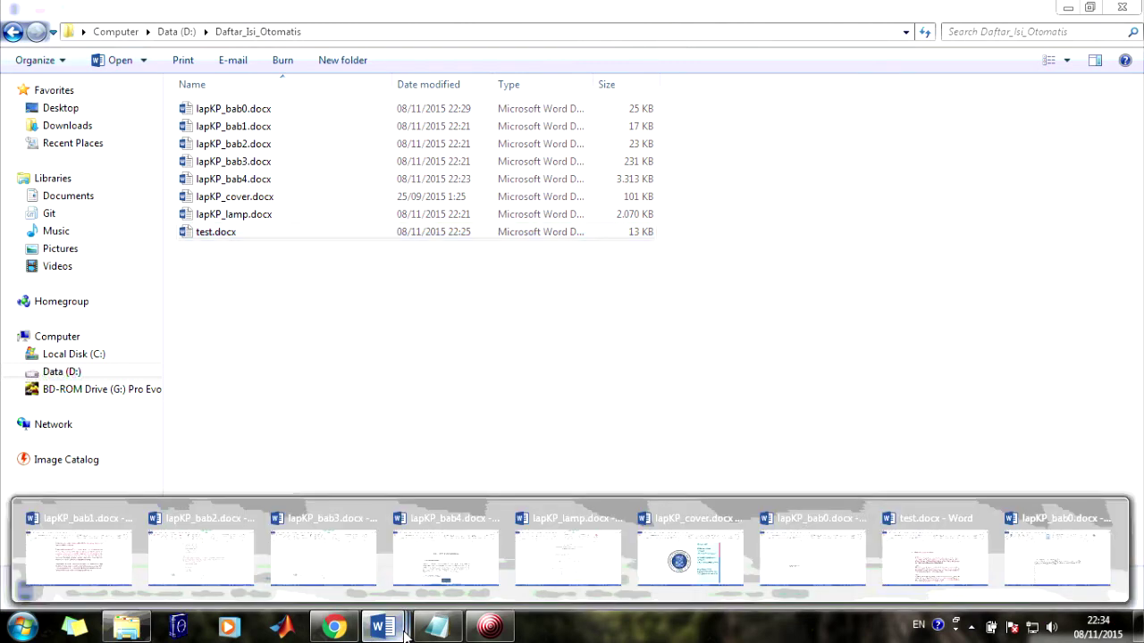
left_click(1023, 542)
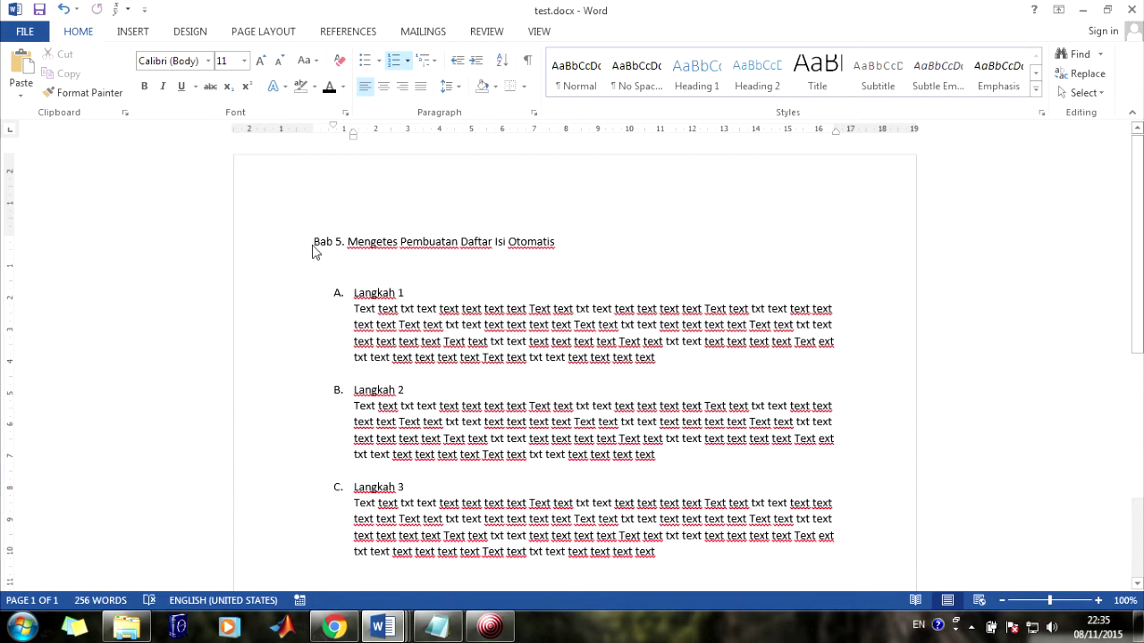
- Apply the Heading 1 style to the 'Bab 5. Mengetes Pembuatan Daftar Isi Otomatis' title
left_click_drag(315, 249, 565, 260)
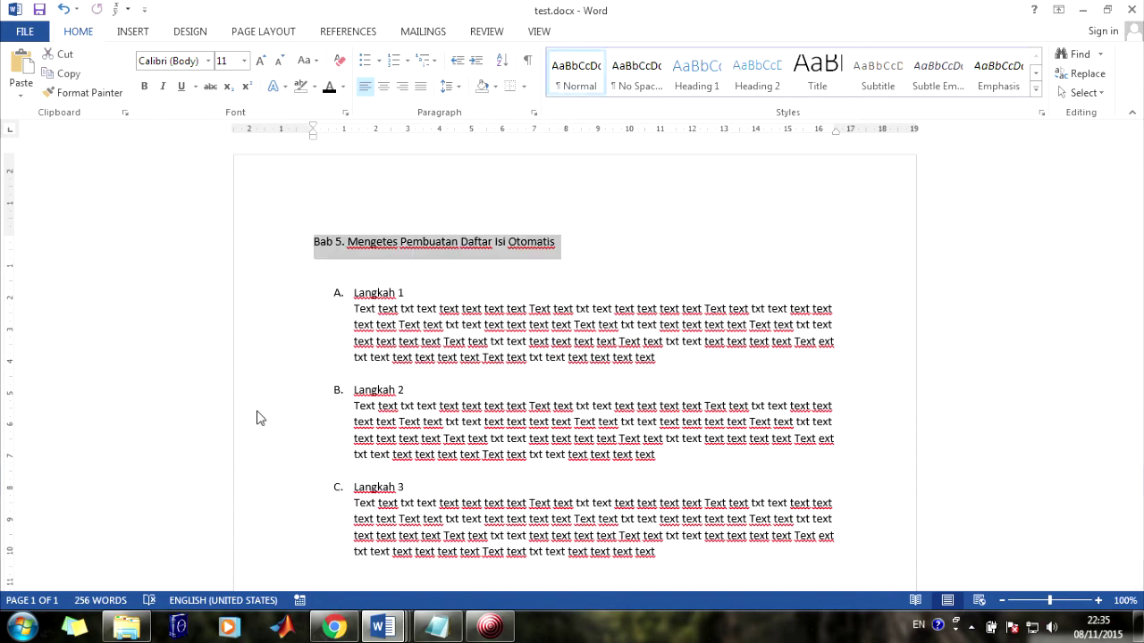
key("Down")
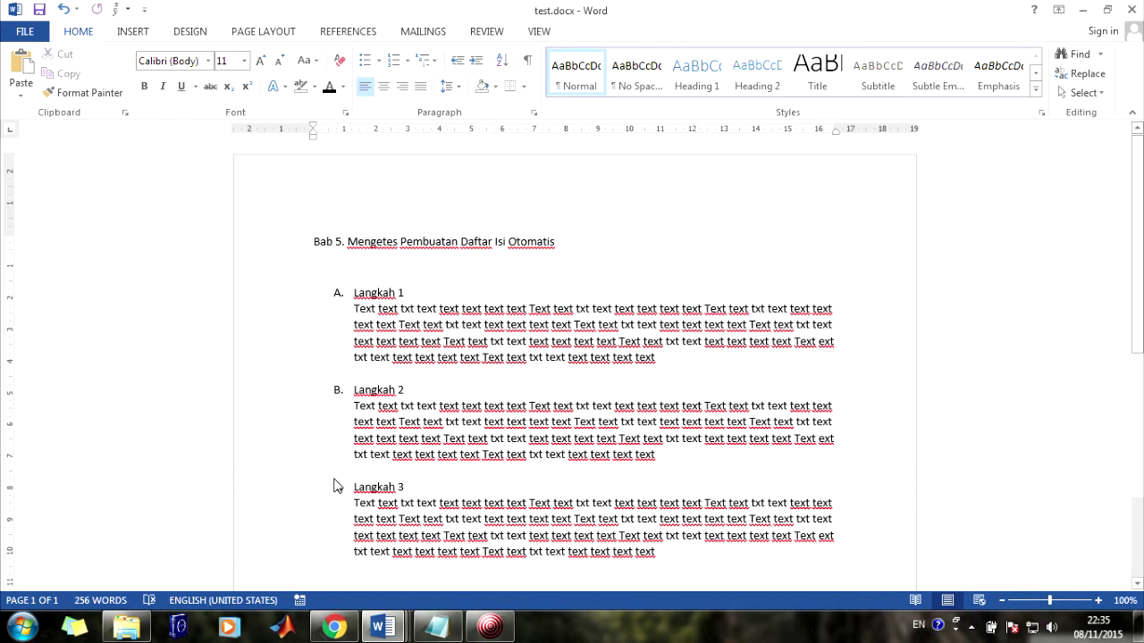
scroll(224, 388, "down", 3)
scroll(427, 385, "up", 3)
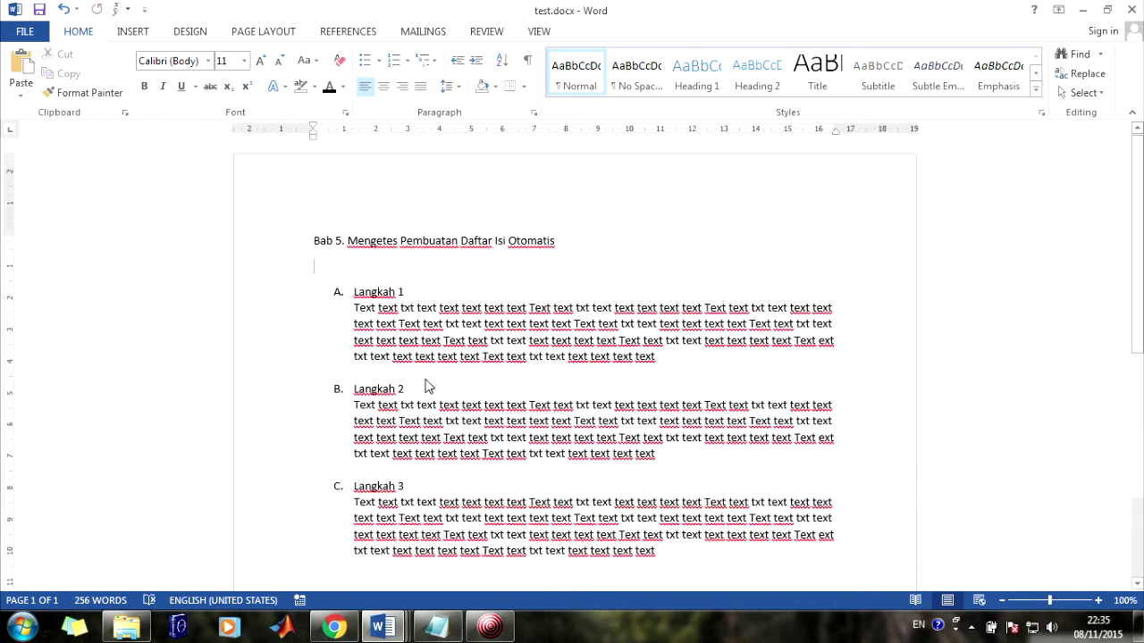
scroll(271, 327, "down", 1)
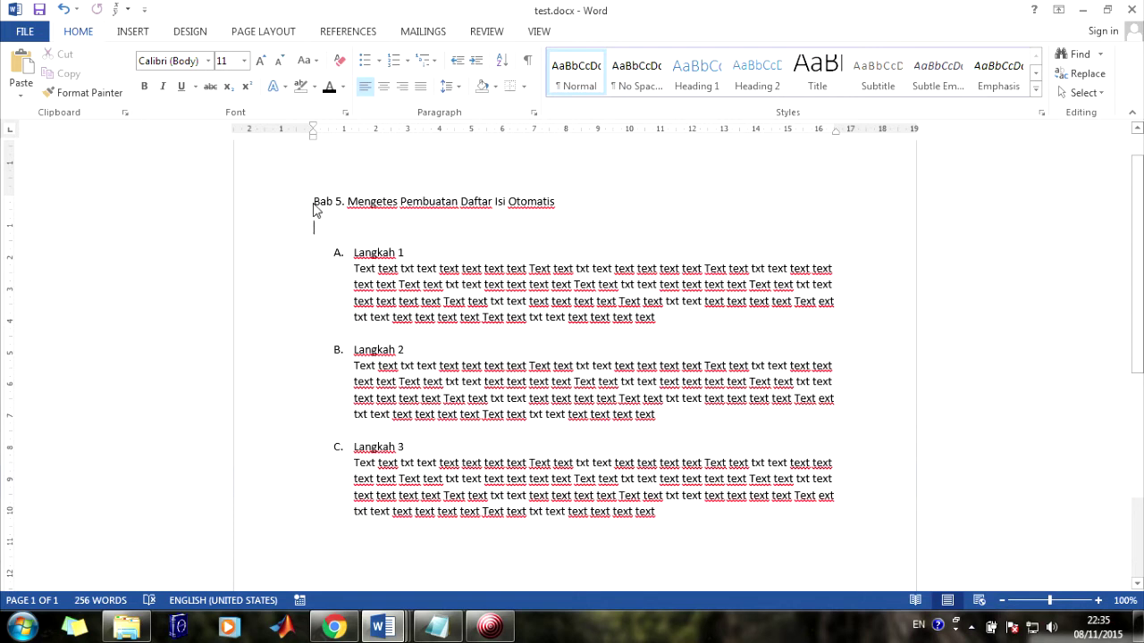
left_click_drag(314, 207, 559, 206)
left_click(708, 87)
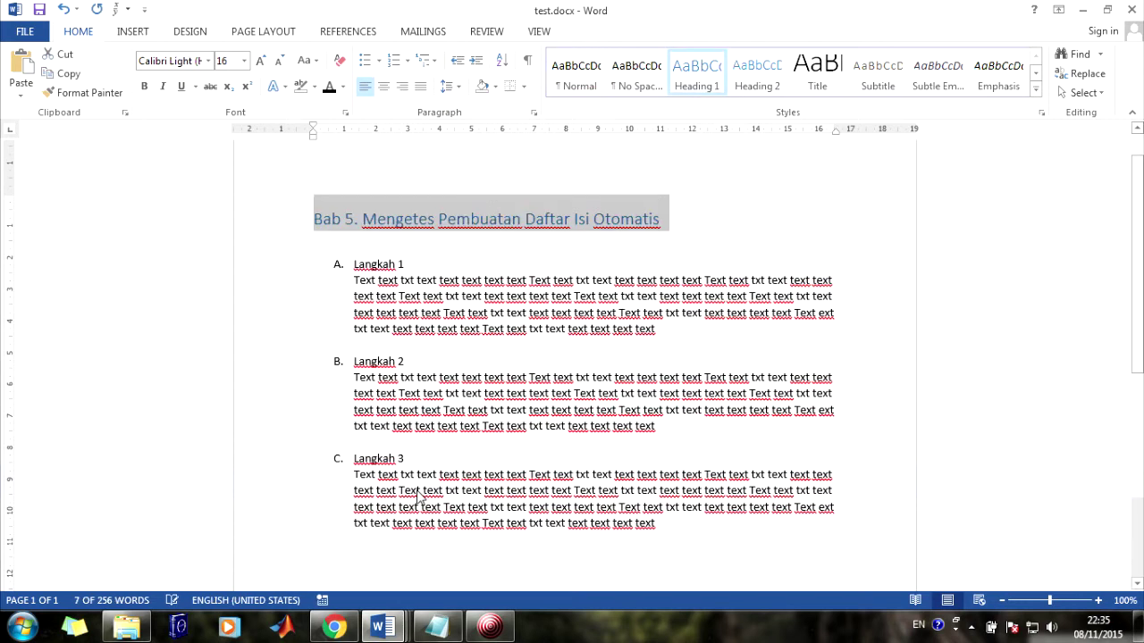
left_click(369, 243)
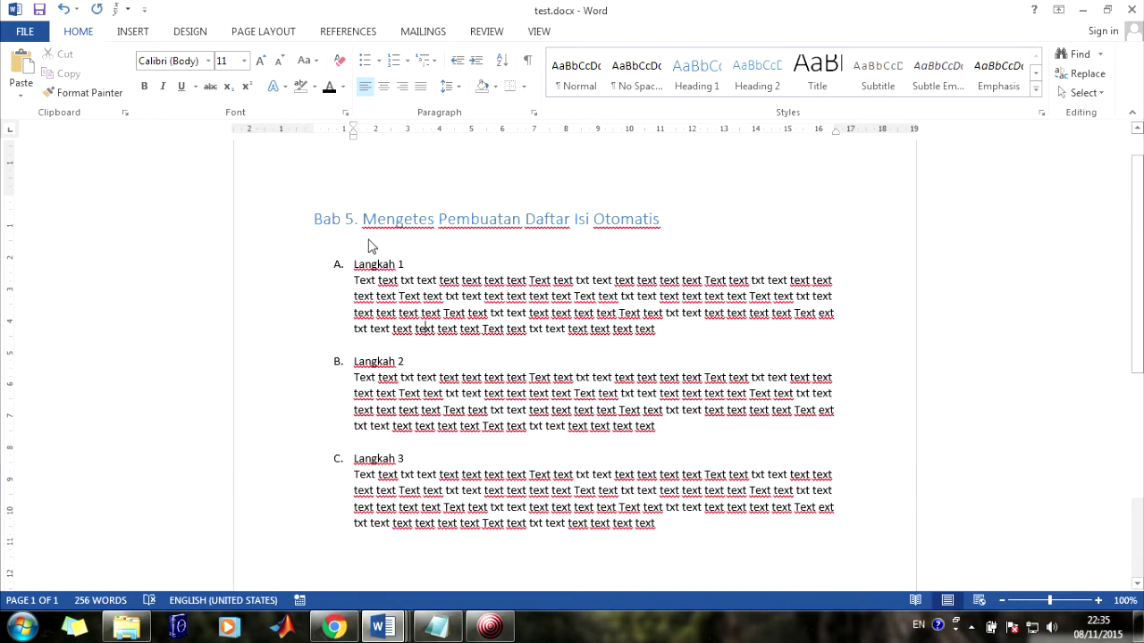
- Make the Bab 5 heading text black and bold
left_click(316, 223)
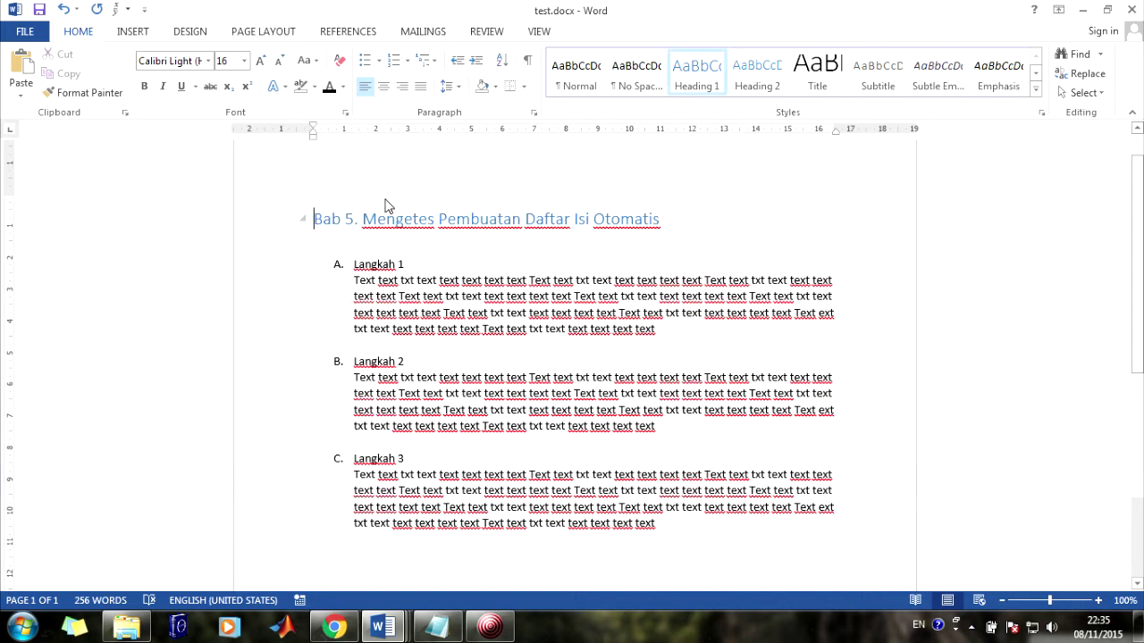
left_click_drag(317, 220, 653, 235)
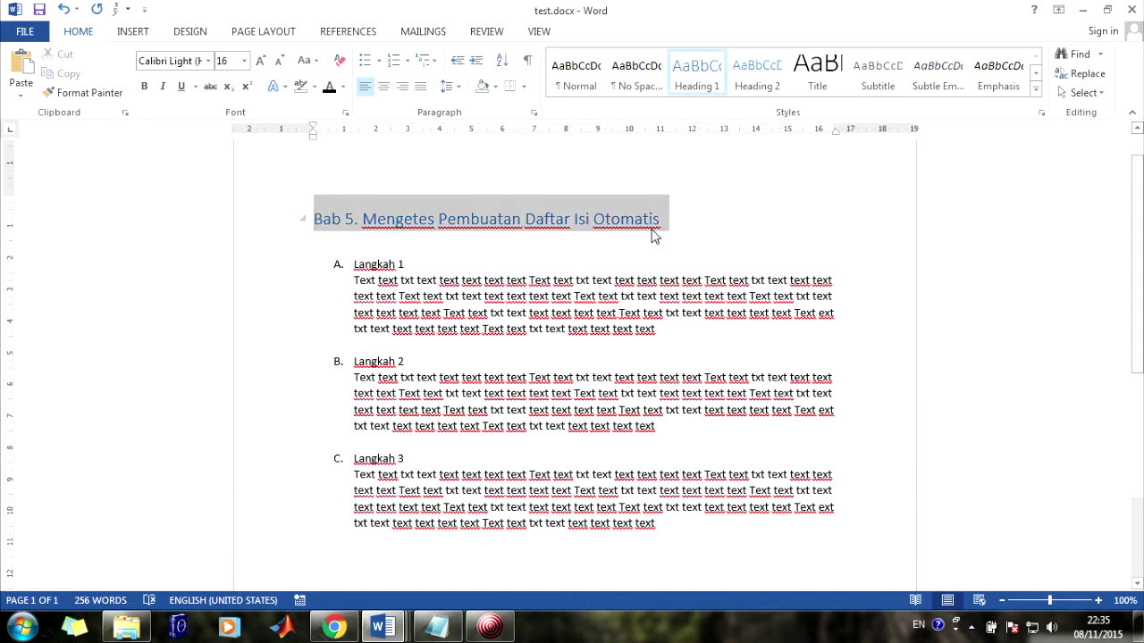
left_click(329, 86)
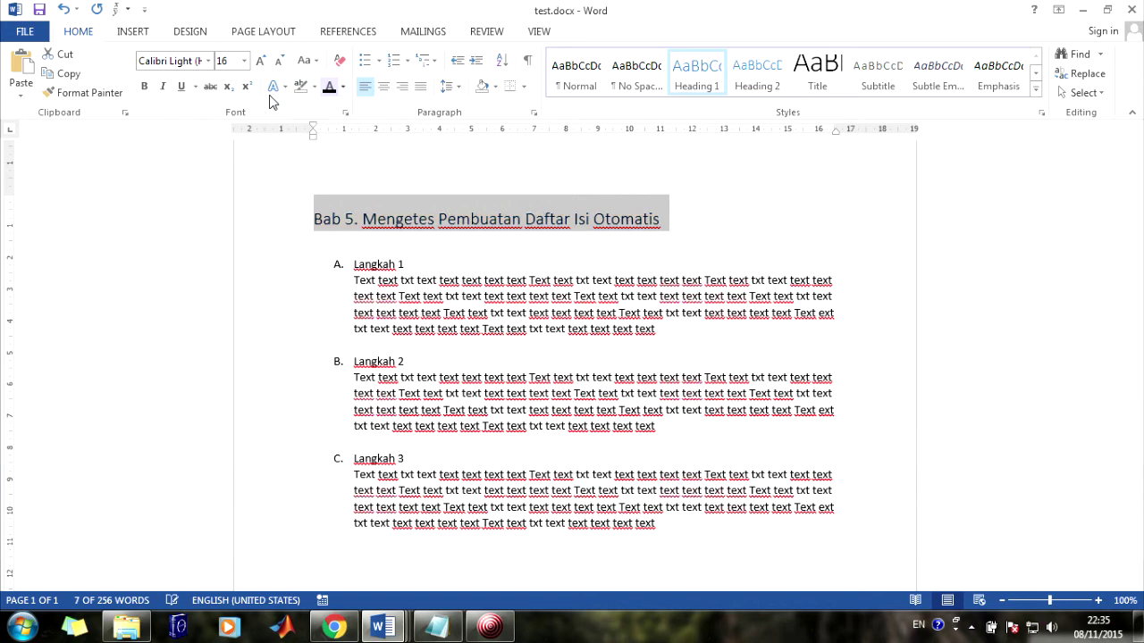
left_click(145, 86)
left_click_drag(315, 239, 338, 273)
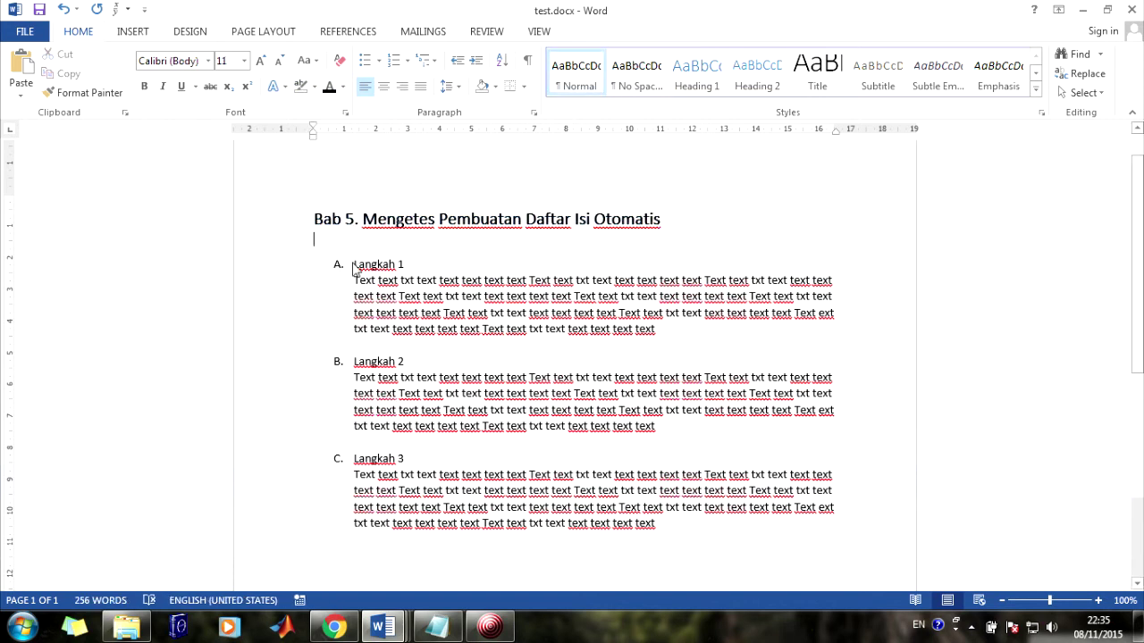
left_click_drag(355, 265, 404, 264)
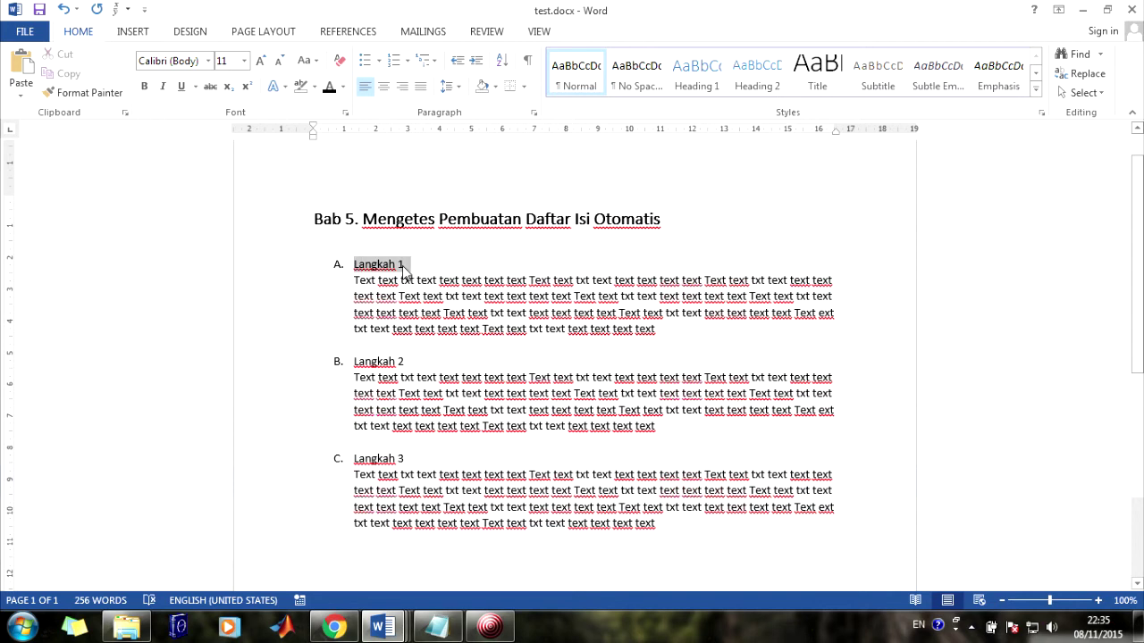
- Apply Heading 2 to Langkah 1, 2 and 3, keeping their A–C list lettering
left_click(755, 79)
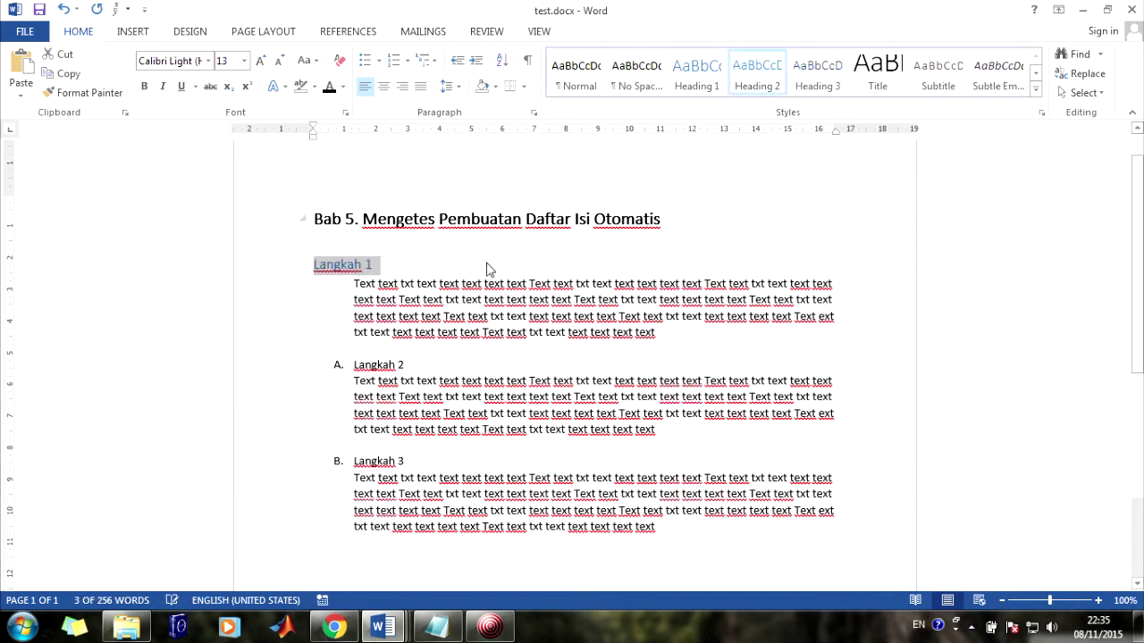
left_click(318, 265)
type("A.")
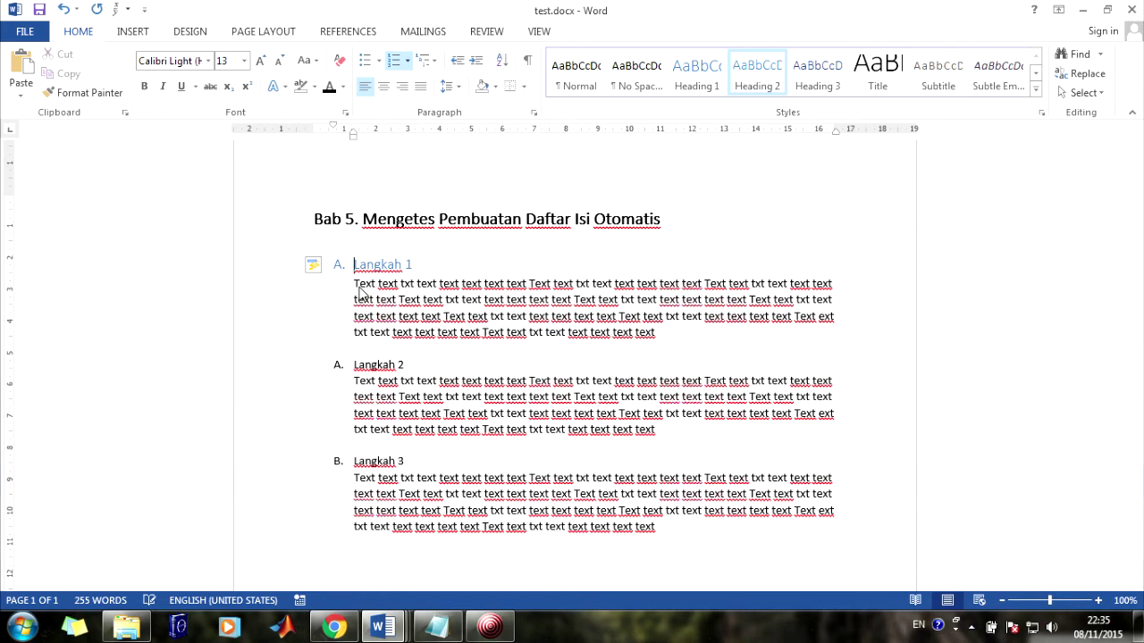
left_click(355, 368)
left_click_drag(355, 368, 404, 365)
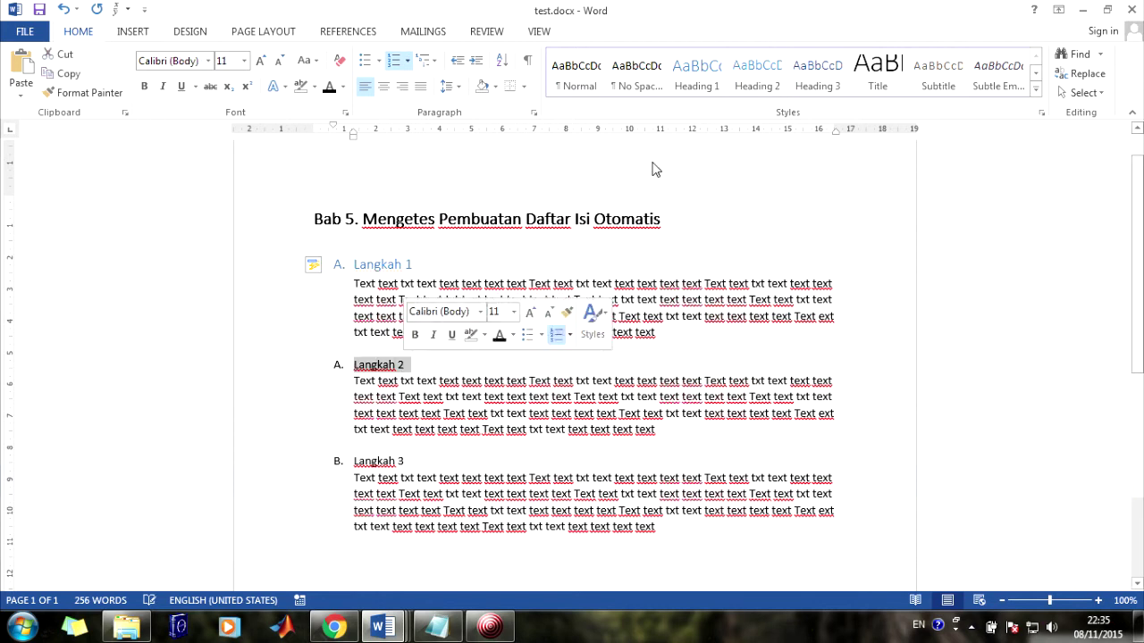
left_click(757, 72)
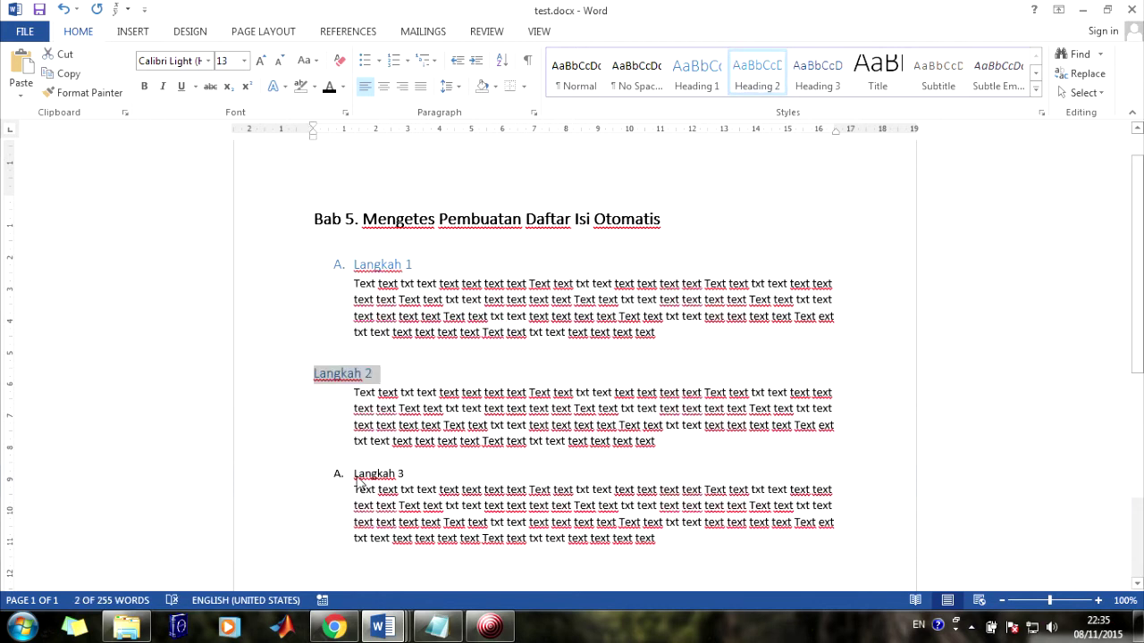
left_click_drag(355, 474, 404, 473)
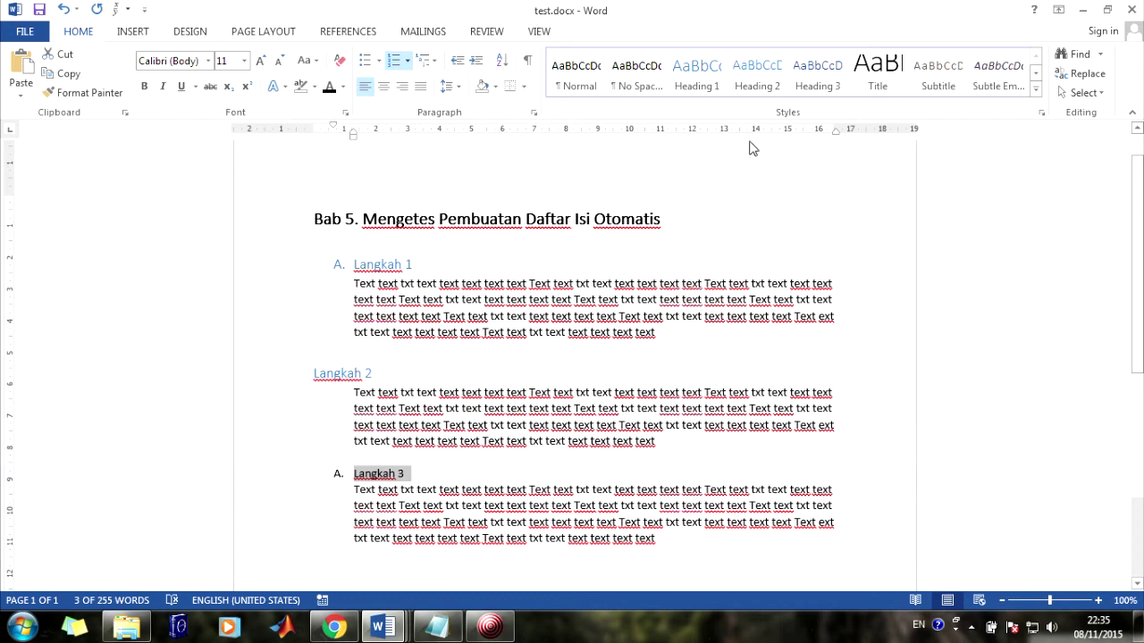
left_click(757, 76)
left_click(315, 375)
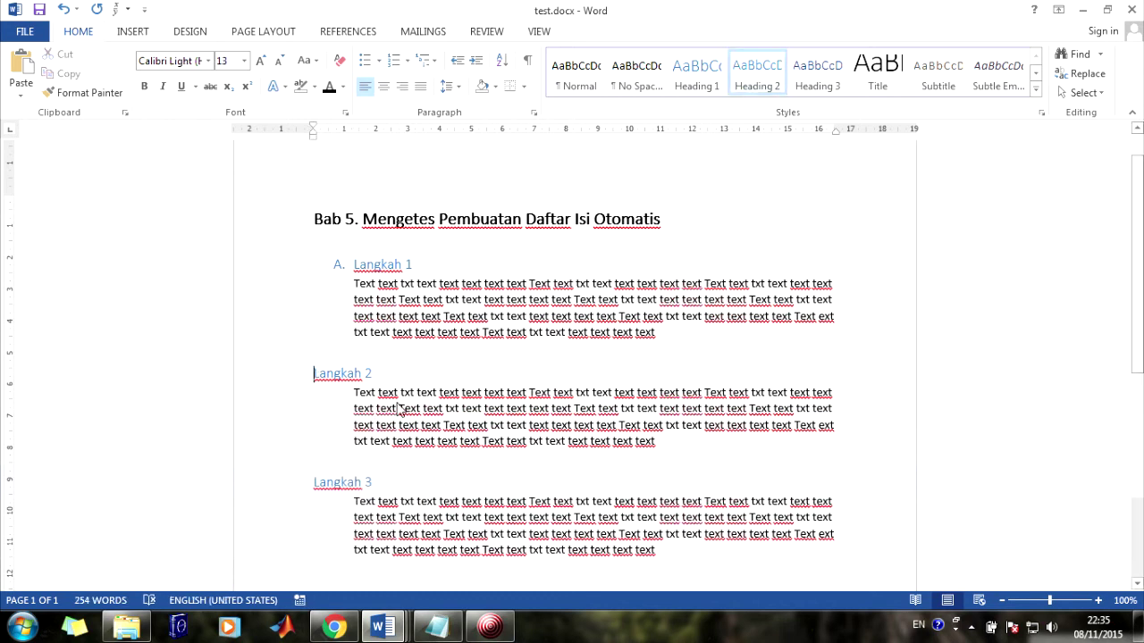
key("ctrl+z")
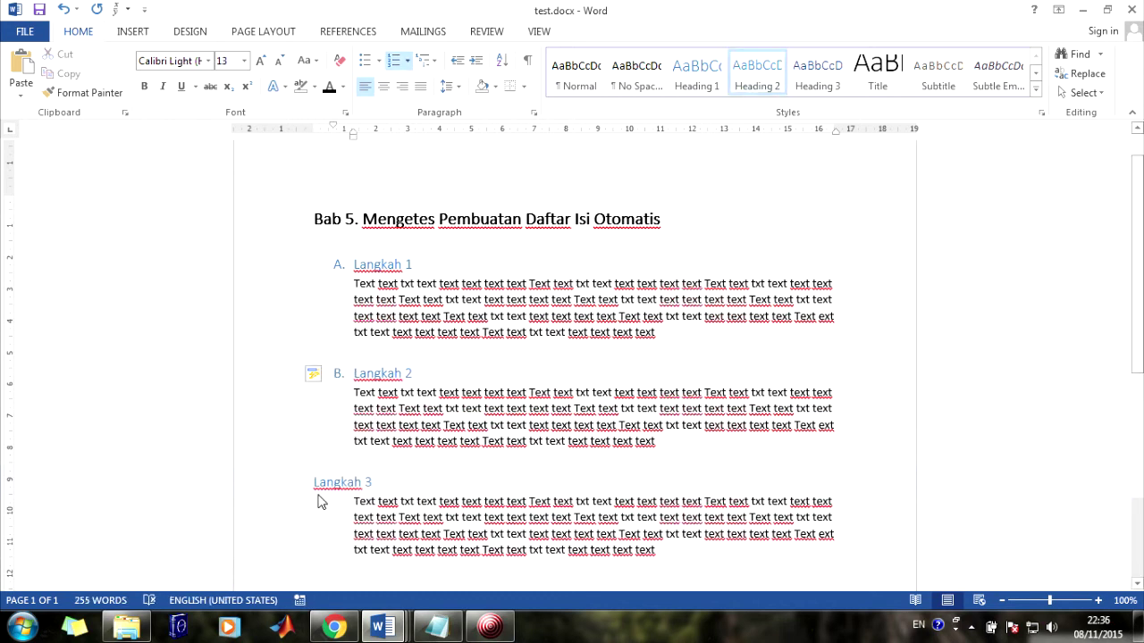
left_click(322, 489)
key("ctrl+z")
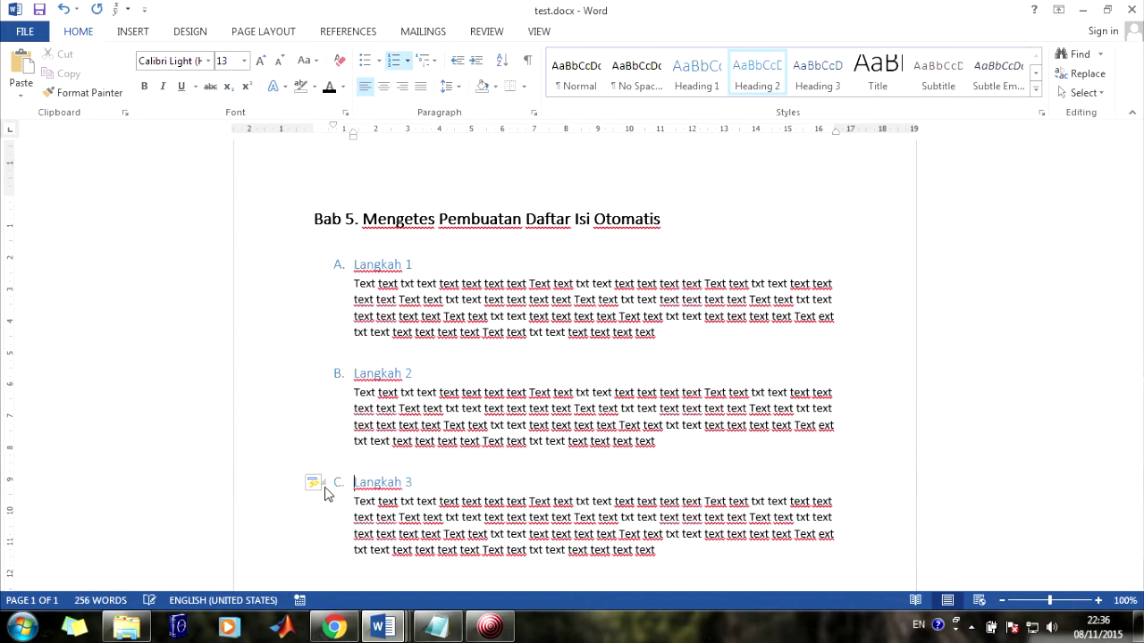
- Make the Langkah 1, 2 and 3 headings bold and black
left_click_drag(355, 265, 418, 266)
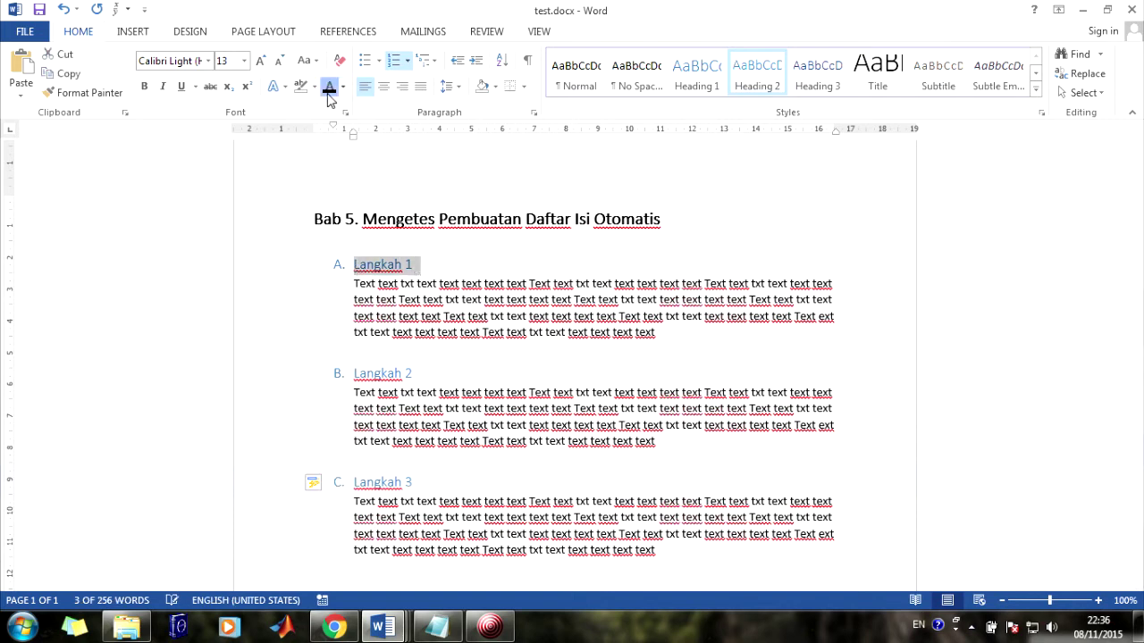
left_click(144, 86)
left_click_drag(355, 375, 414, 377)
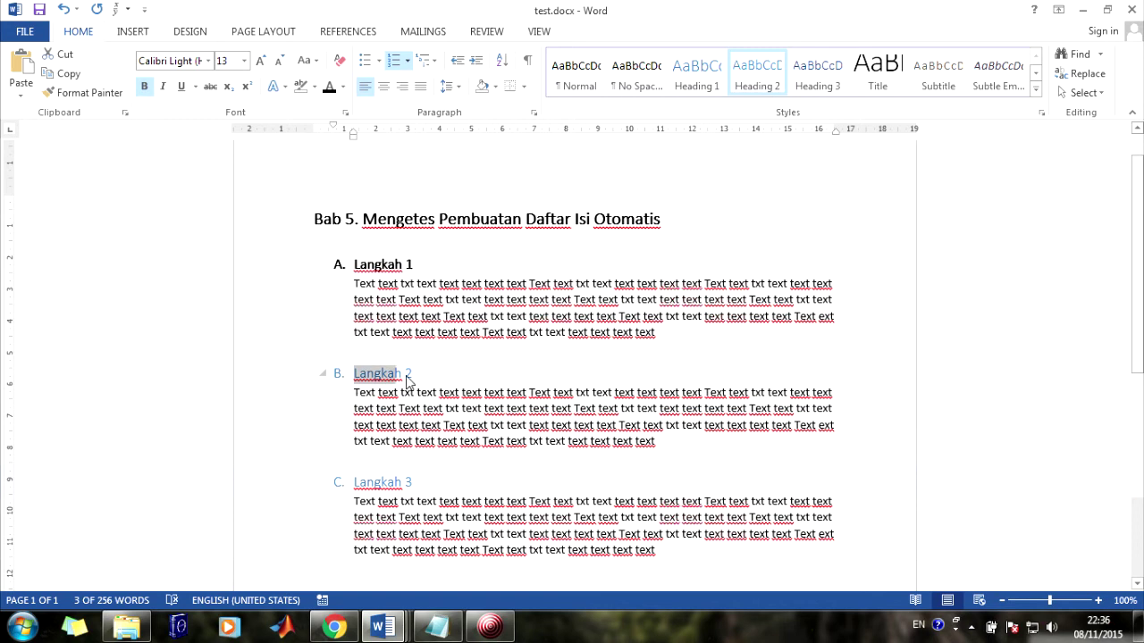
left_click(143, 86)
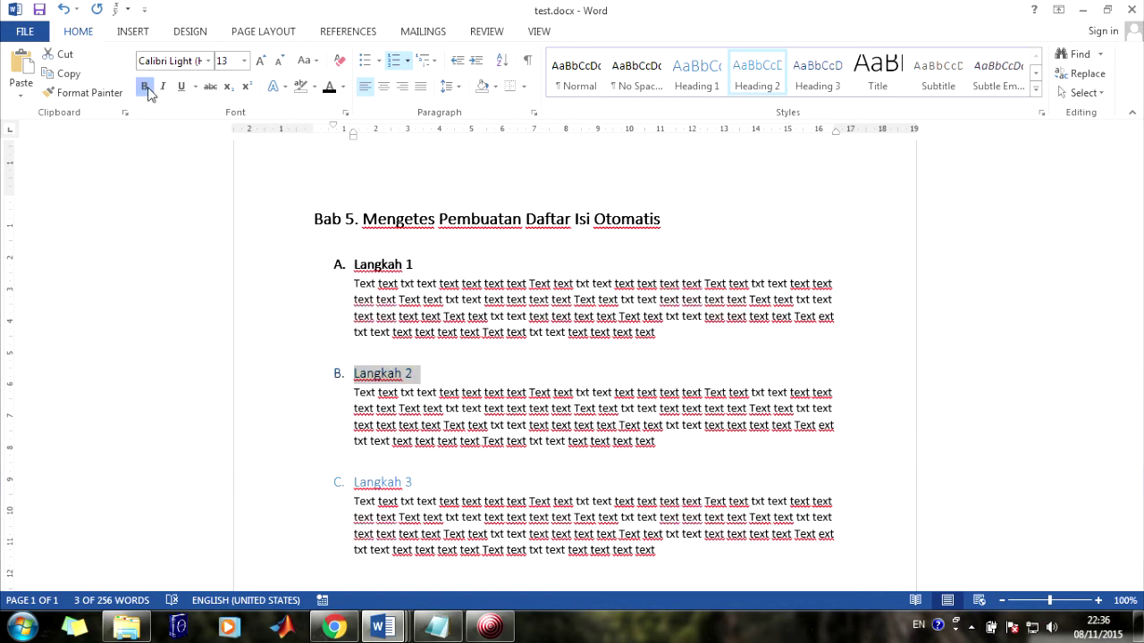
left_click_drag(354, 483, 414, 482)
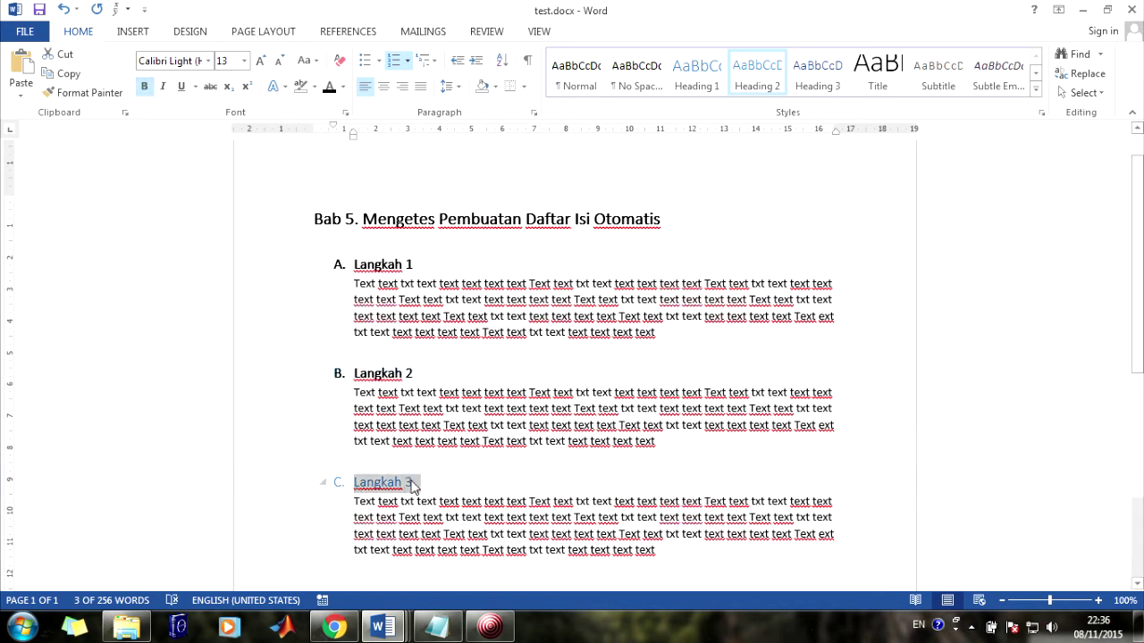
left_click(144, 85)
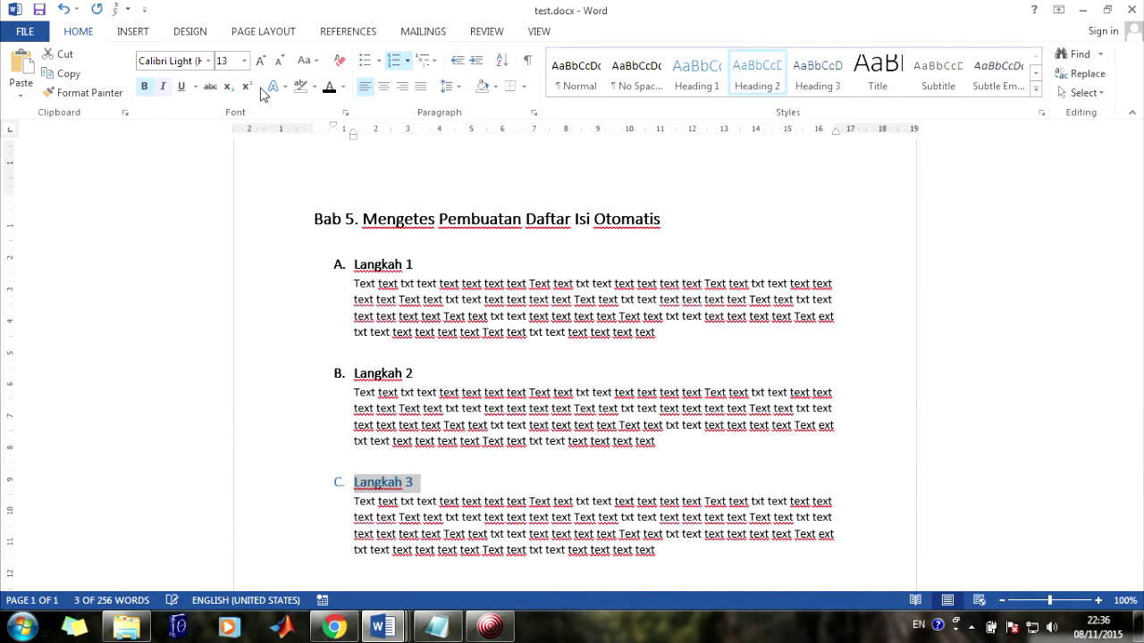
left_click(490, 467)
scroll(504, 370, "down", 2)
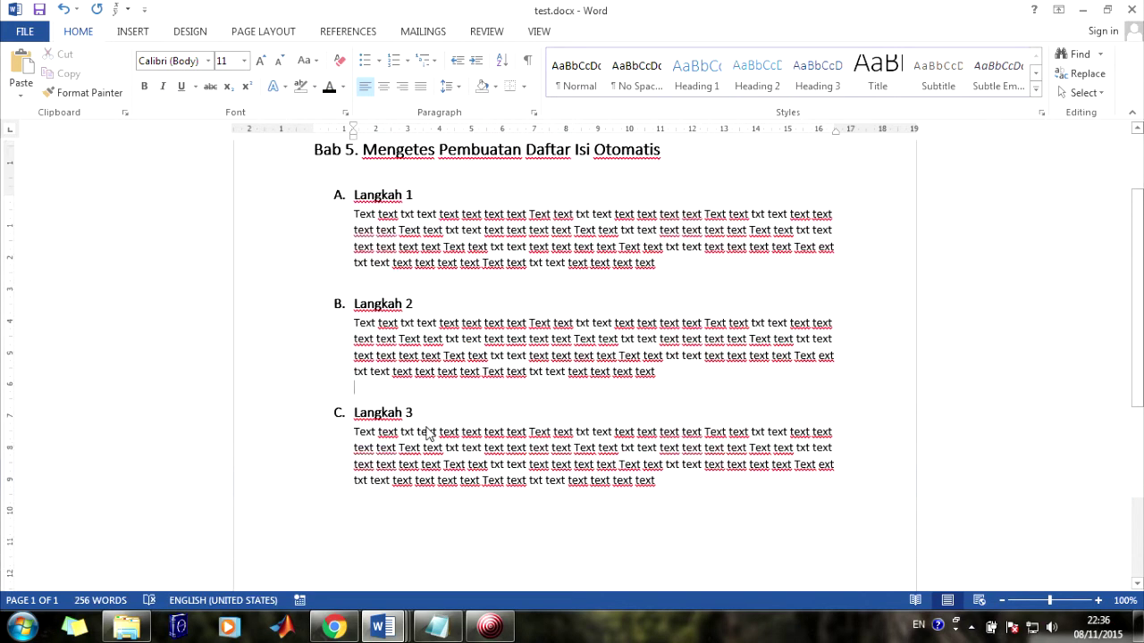
scroll(329, 243, "up", 3)
left_click(332, 259)
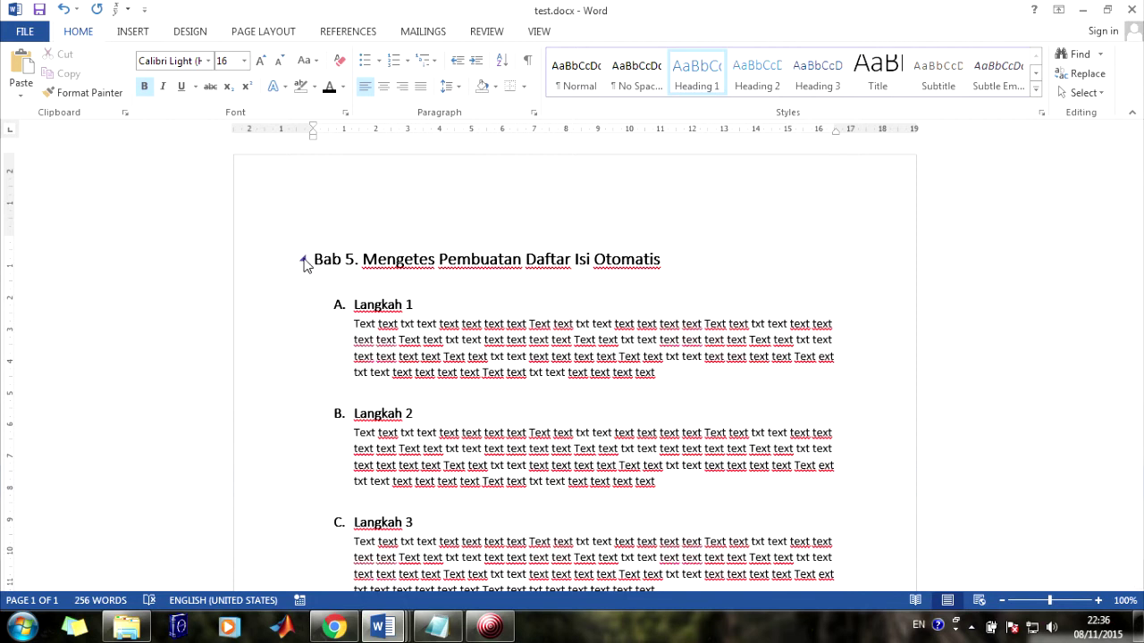
left_click(303, 260)
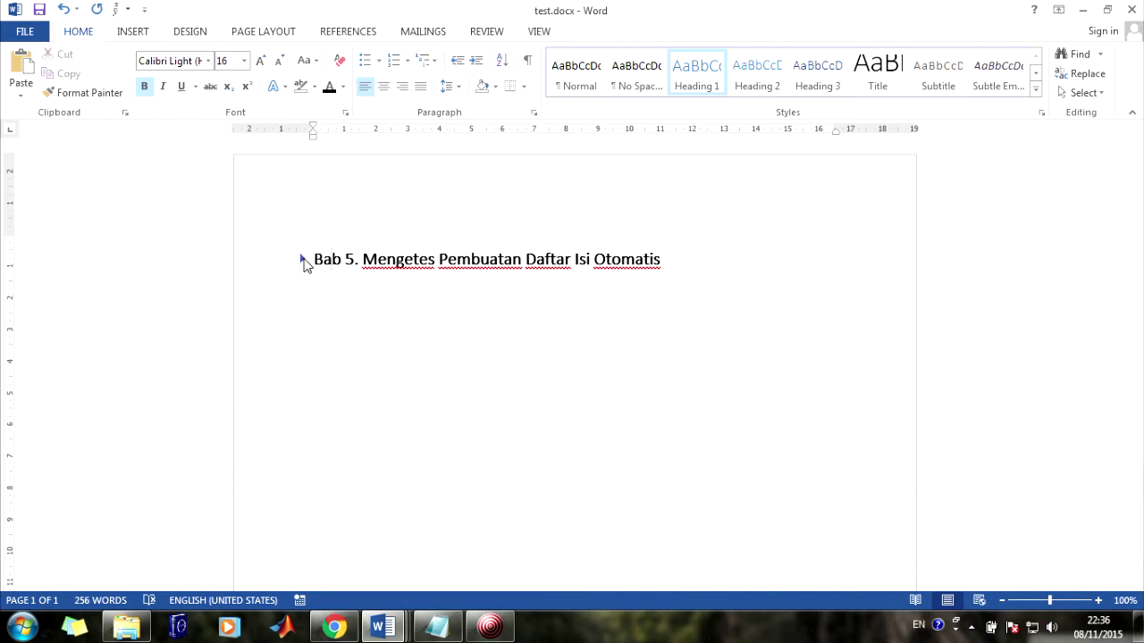
left_click(304, 260)
left_click(304, 260)
left_click(304, 260)
left_click(304, 260)
left_click(304, 260)
left_click(324, 308)
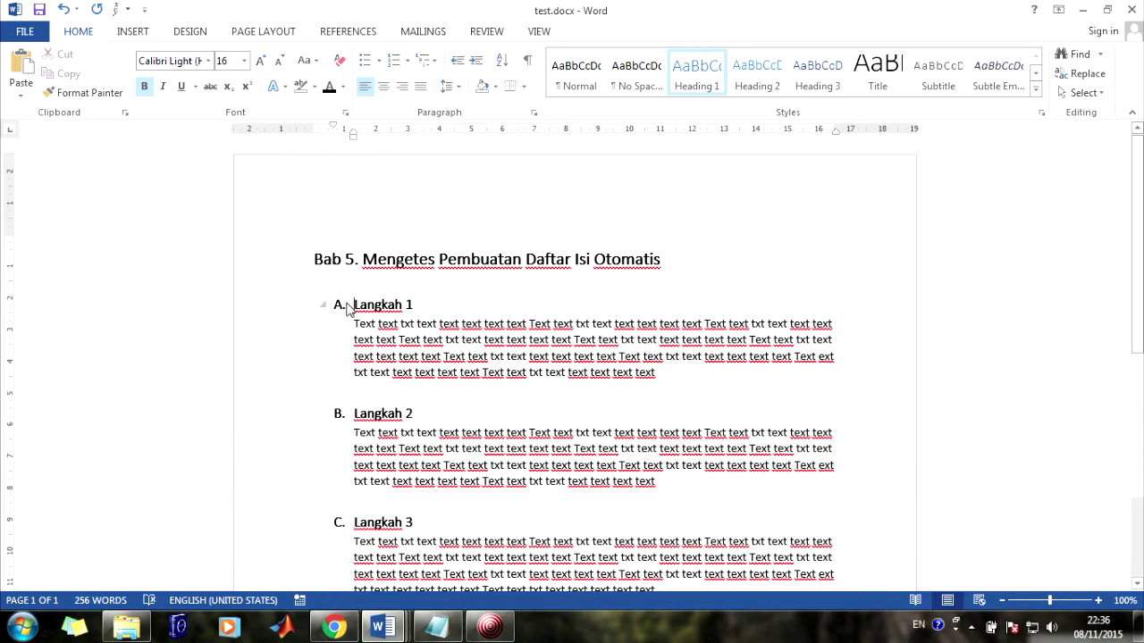
left_click(323, 307)
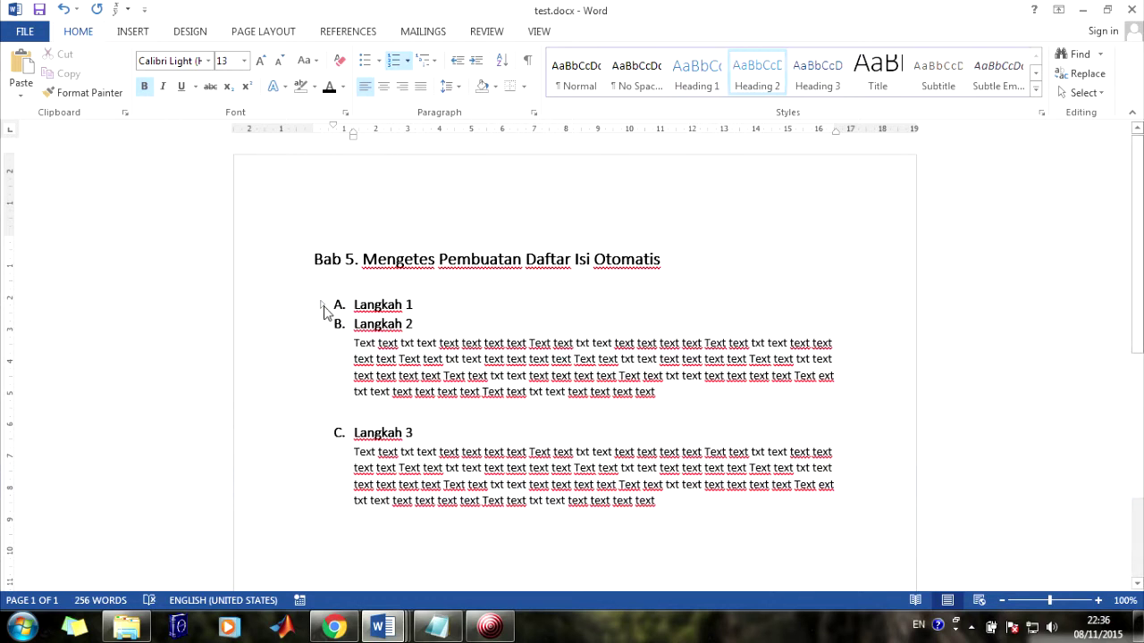
left_click(323, 308)
left_click(323, 307)
left_click(323, 308)
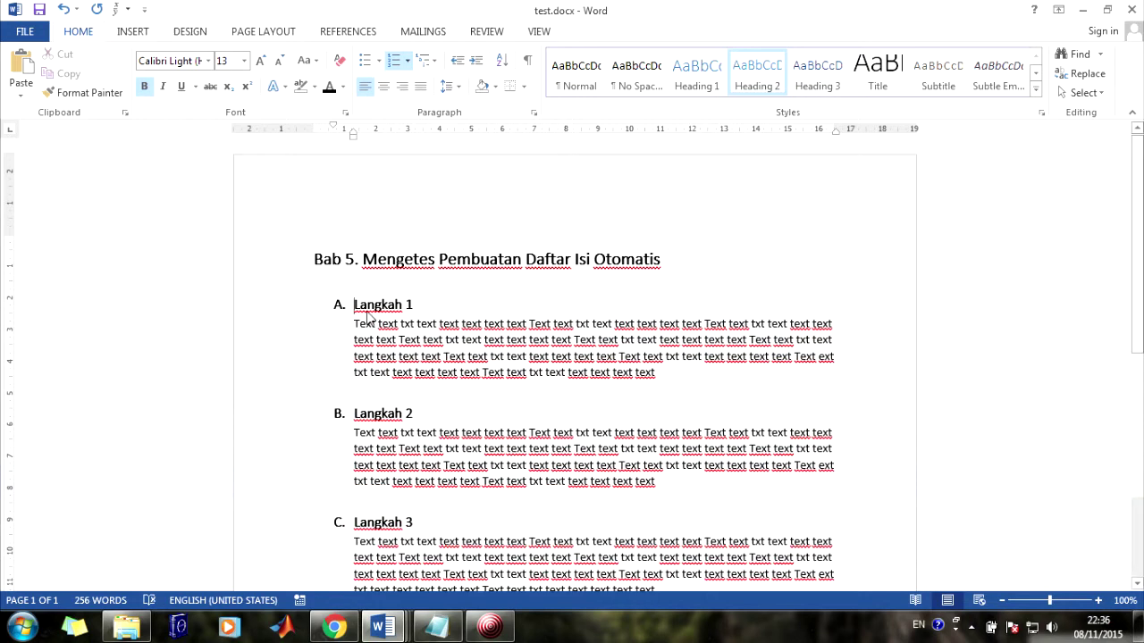
left_click_drag(355, 305, 405, 305)
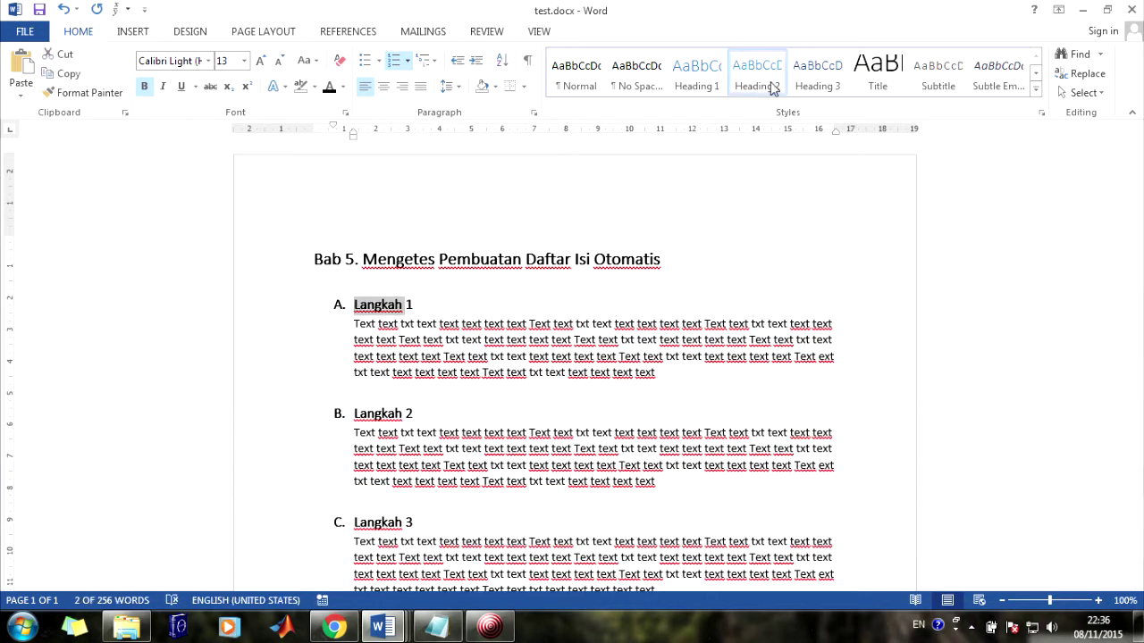
left_click_drag(360, 414, 415, 414)
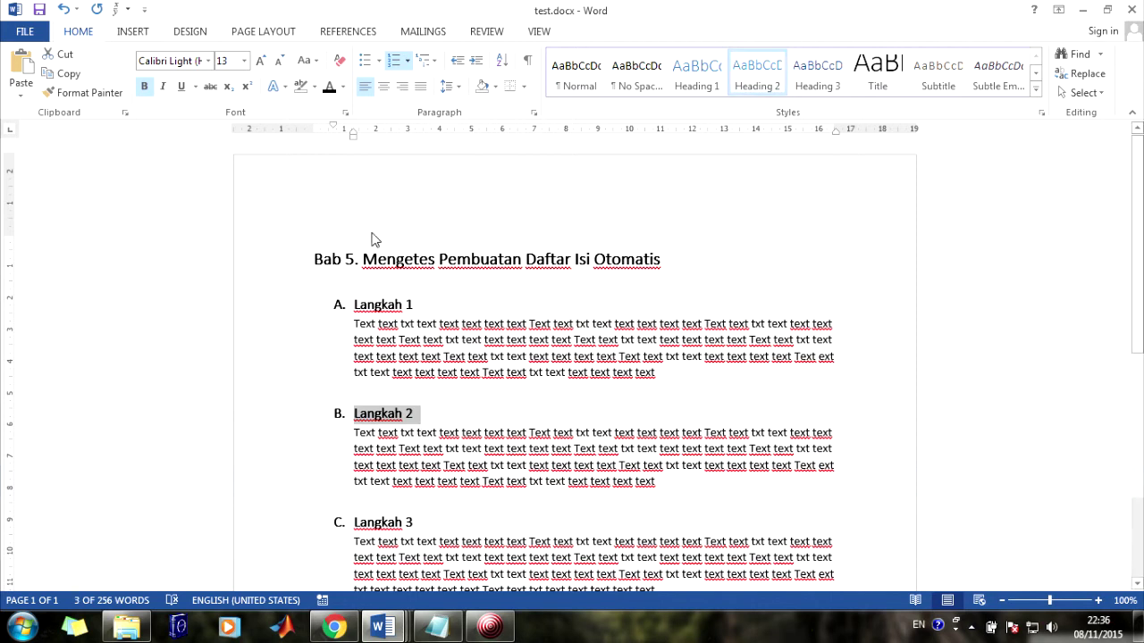
left_click_drag(314, 259, 672, 261)
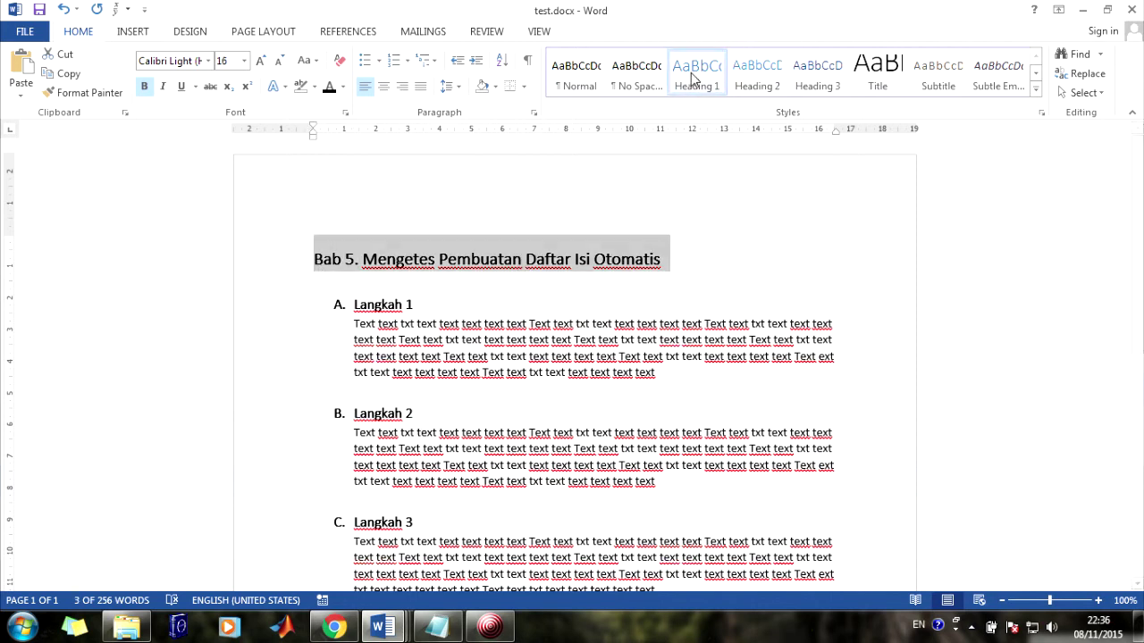
left_click(413, 304)
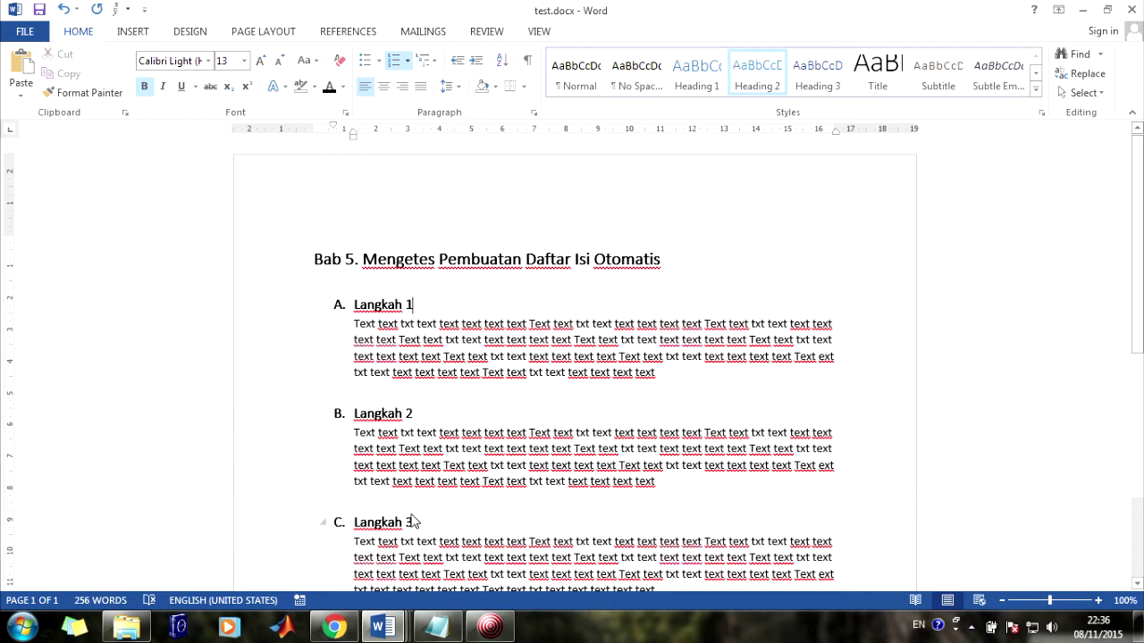
- Cycle through the open Word windows, ending on lapKP_bab0.docx's 'Daftar Isi Di sini' page
left_click(383, 626)
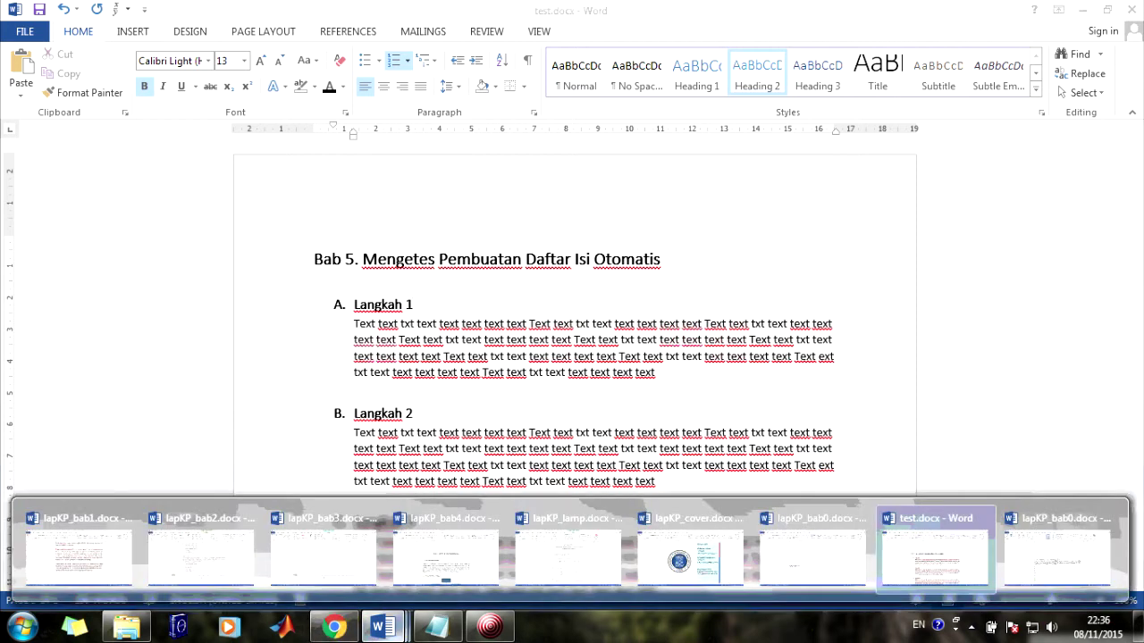
left_click(864, 554)
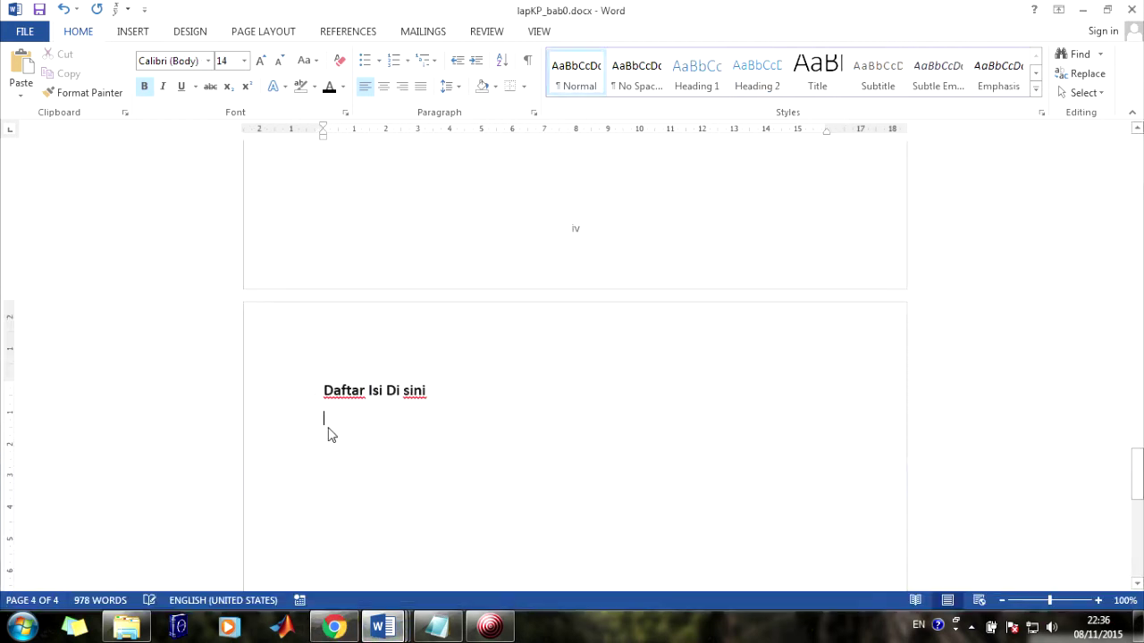
left_click(383, 627)
left_click(1031, 549)
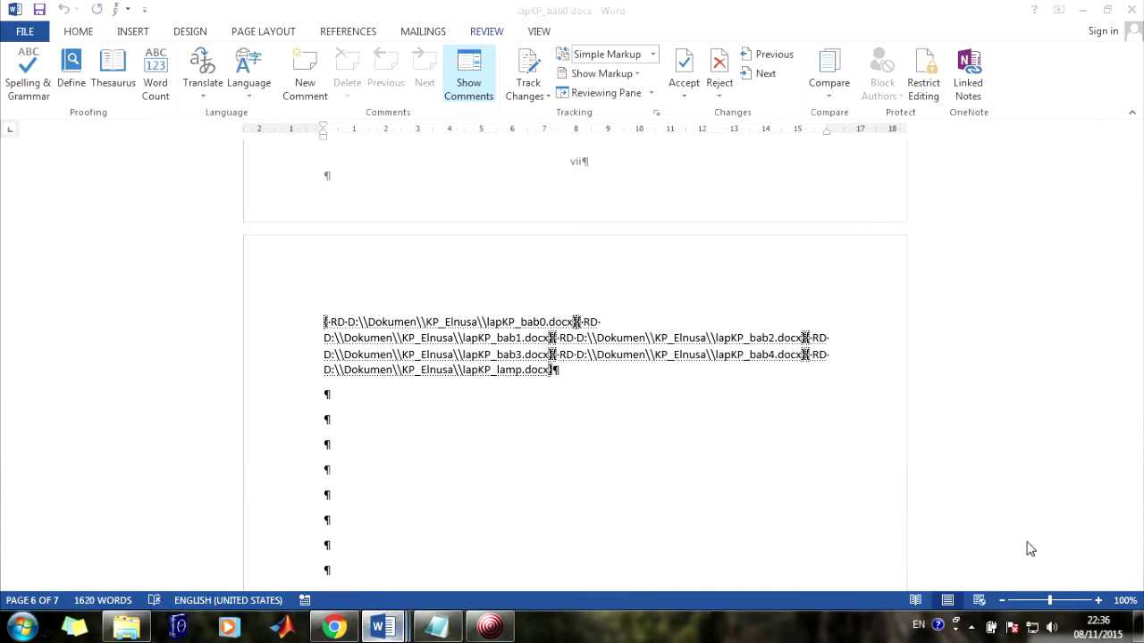
left_click(382, 626)
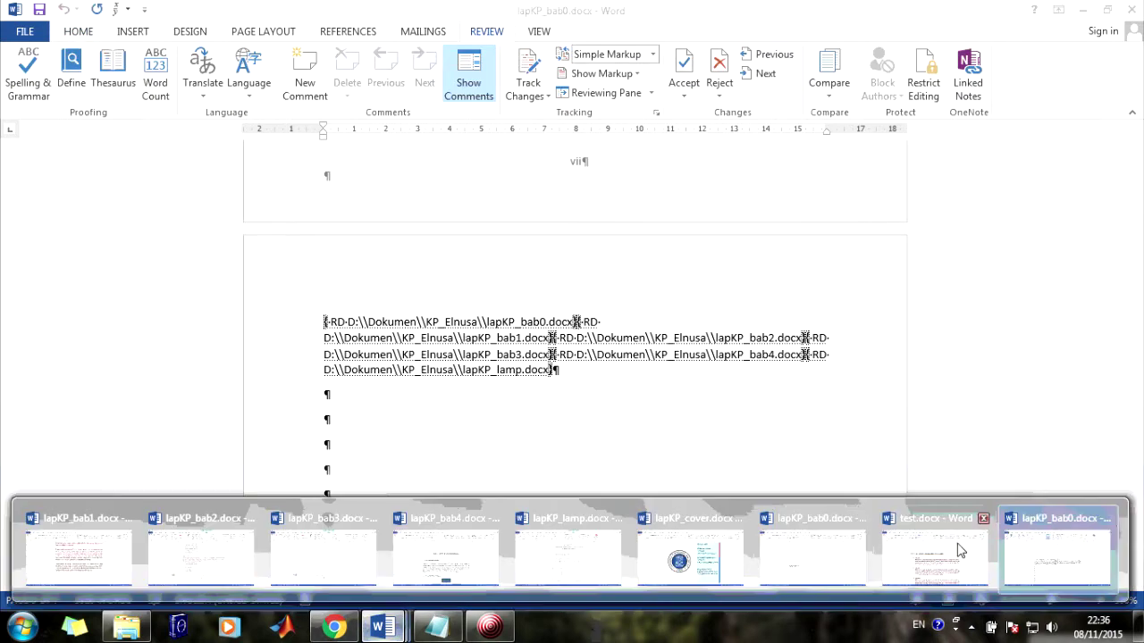
left_click(960, 554)
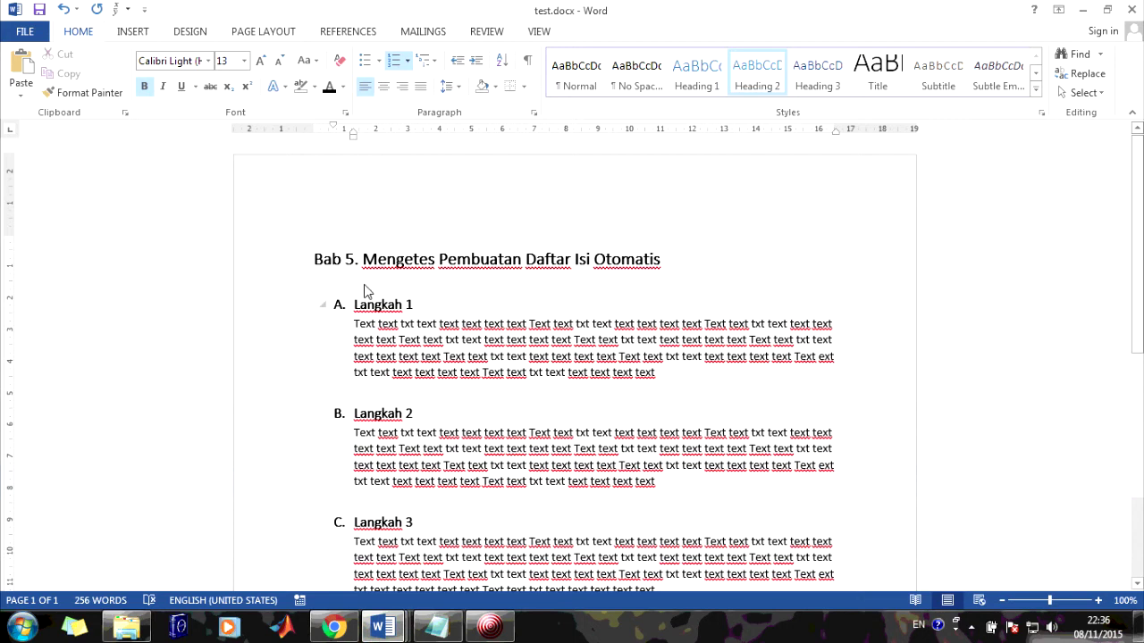
left_click(382, 627)
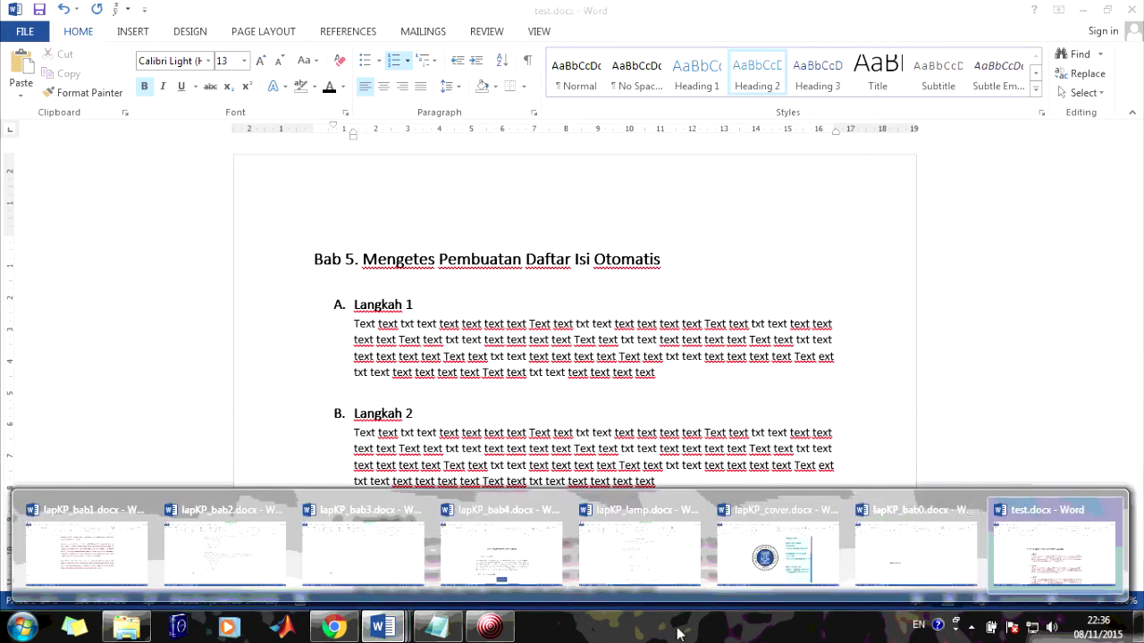
left_click(903, 571)
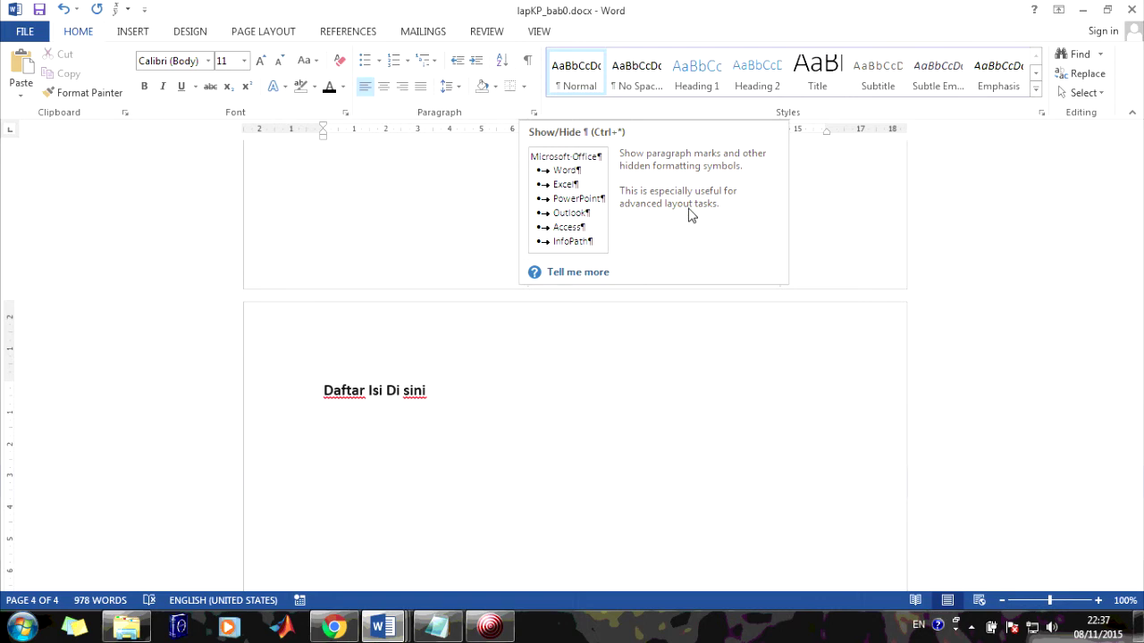
- Show formatting marks, delete the six RD field lines, and add a blank paragraph below the heading
left_click(528, 64)
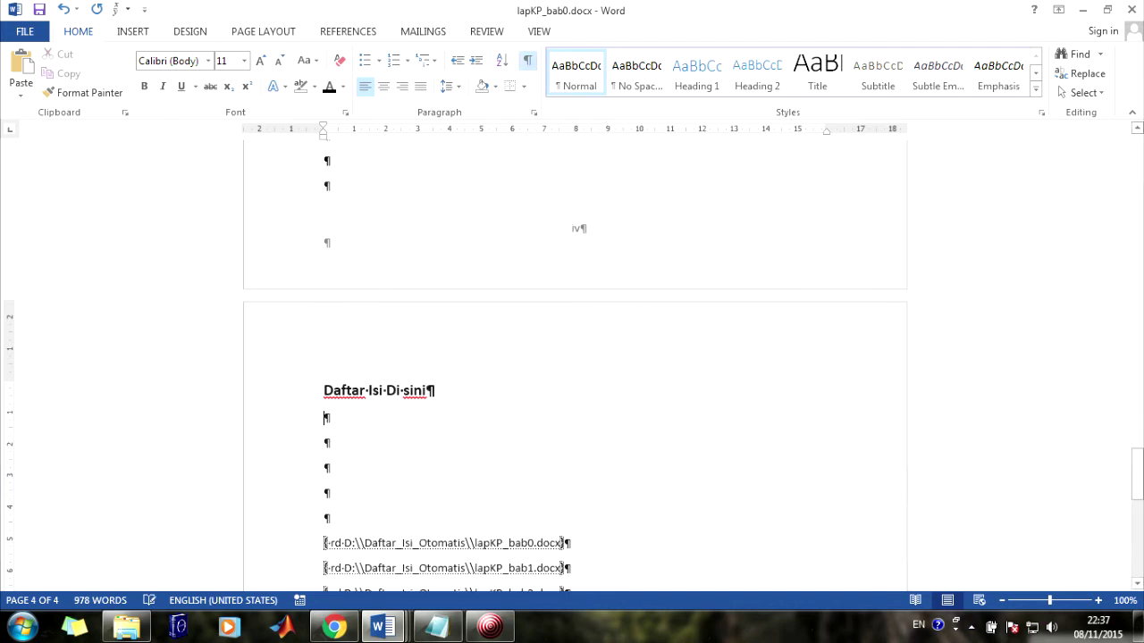
scroll(327, 541, "down", 5)
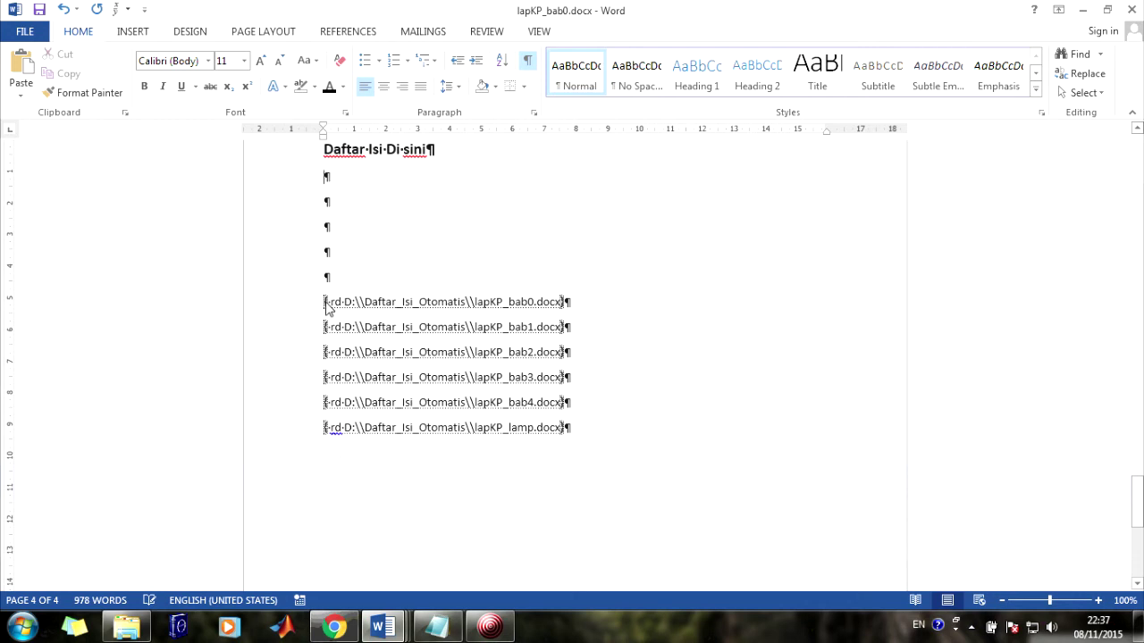
left_click_drag(326, 302, 602, 433)
key("Delete")
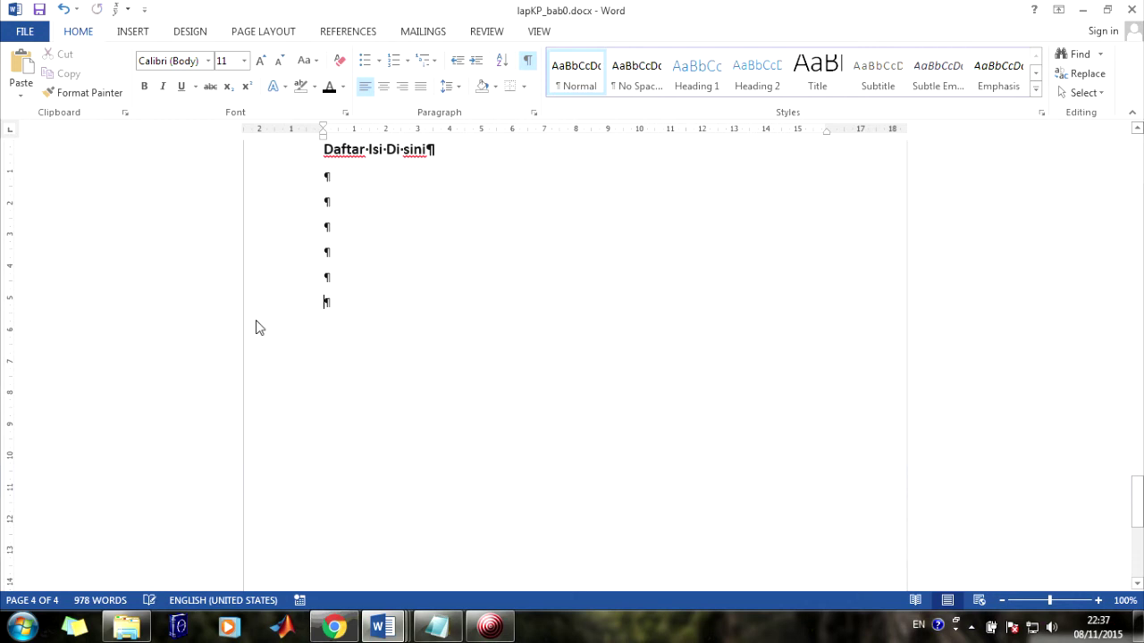
left_click(326, 177)
key("Return")
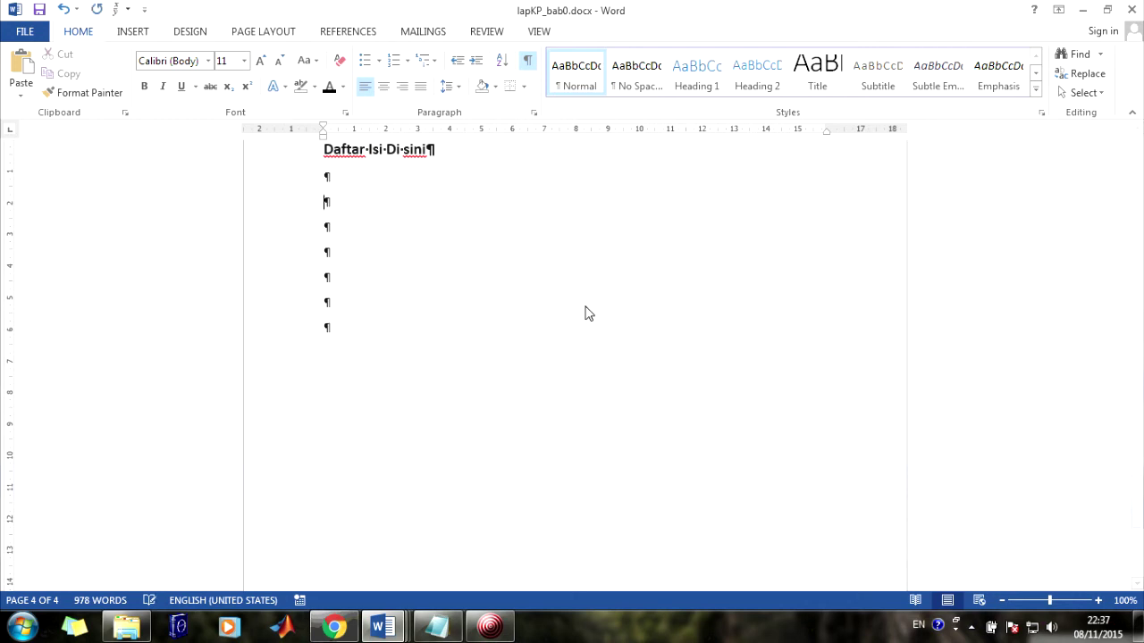
scroll(578, 335, "up", 2)
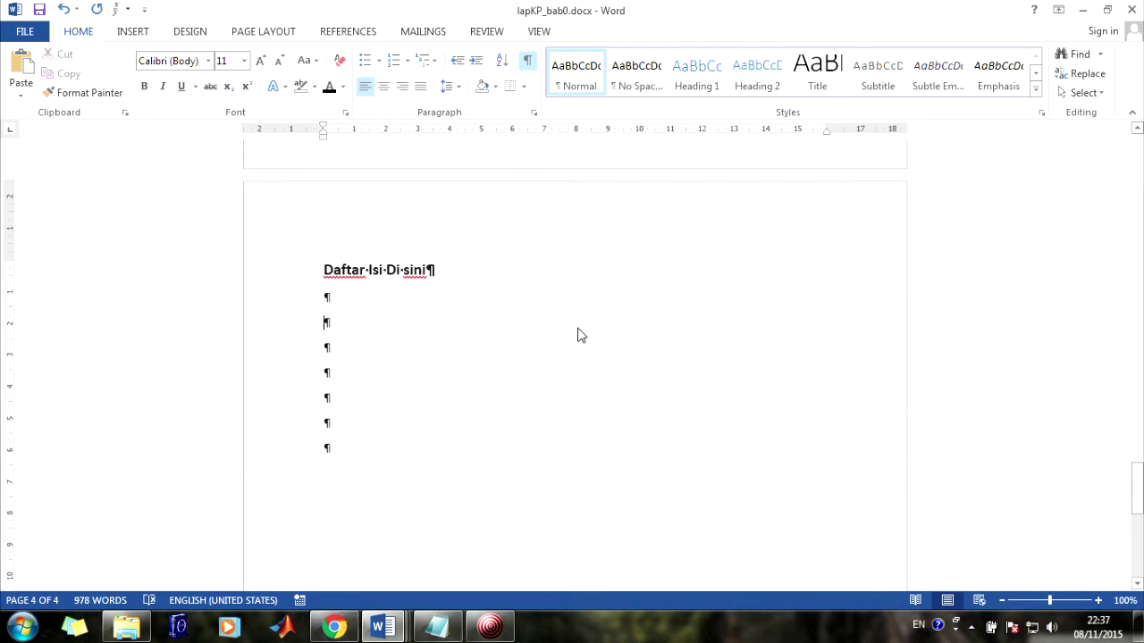
- Insert an empty field with Ctrl+F9, check the Notepad shortcut note, and zoom Word to about 292%
key("ctrl+F9")
left_click(436, 625)
type("Ctrl + F9")
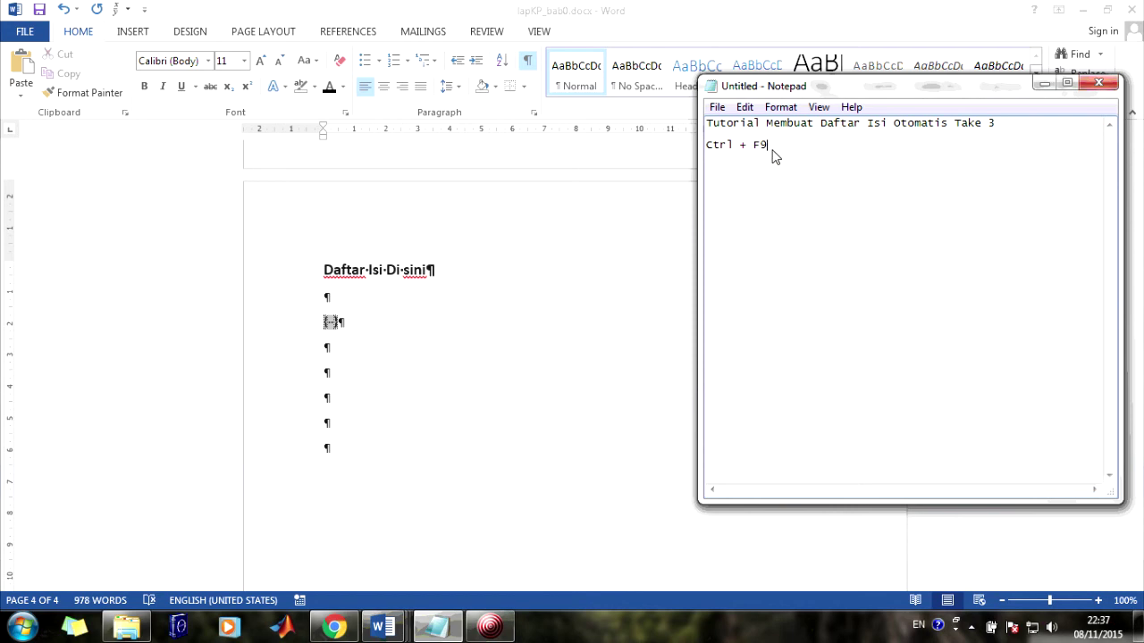
left_click_drag(774, 152, 694, 151)
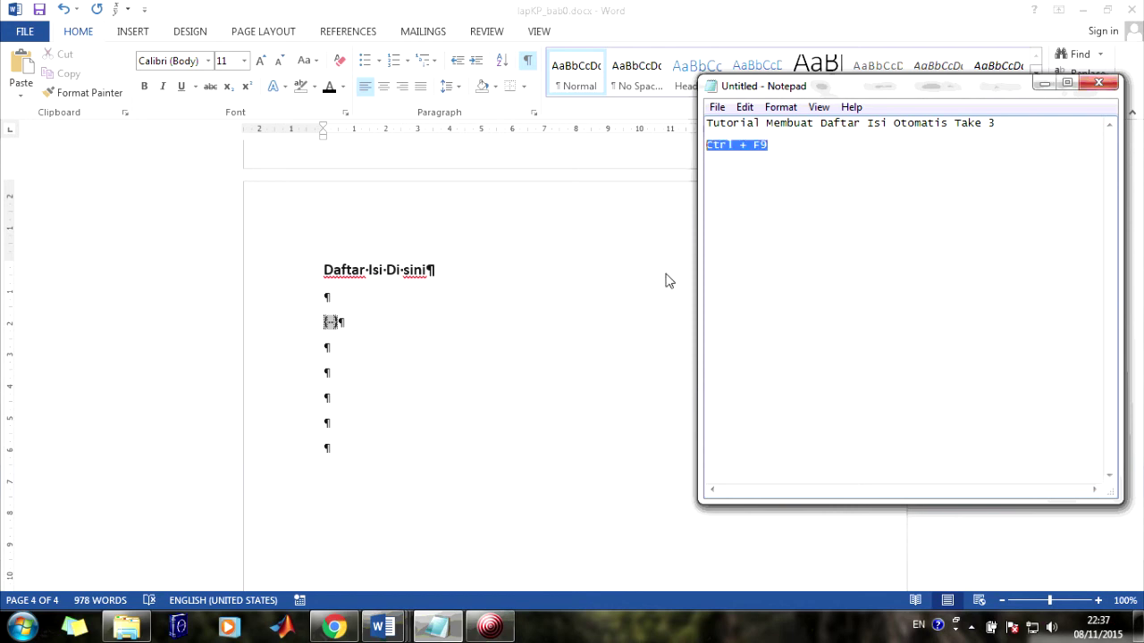
left_click(360, 312)
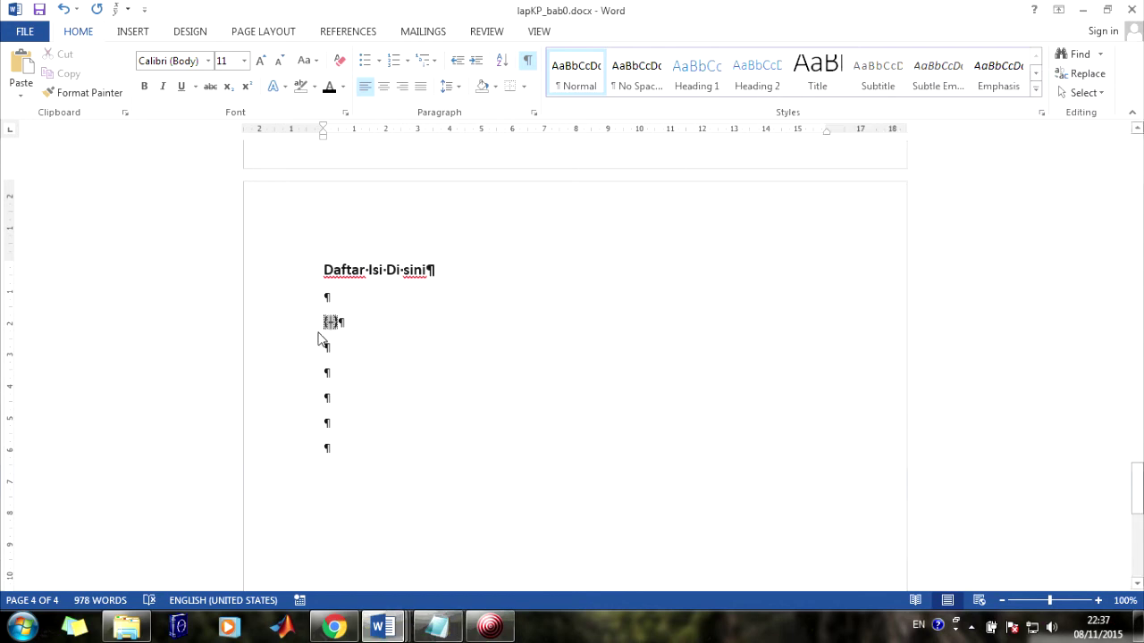
left_click(1072, 602)
left_click_drag(887, 587, 658, 582)
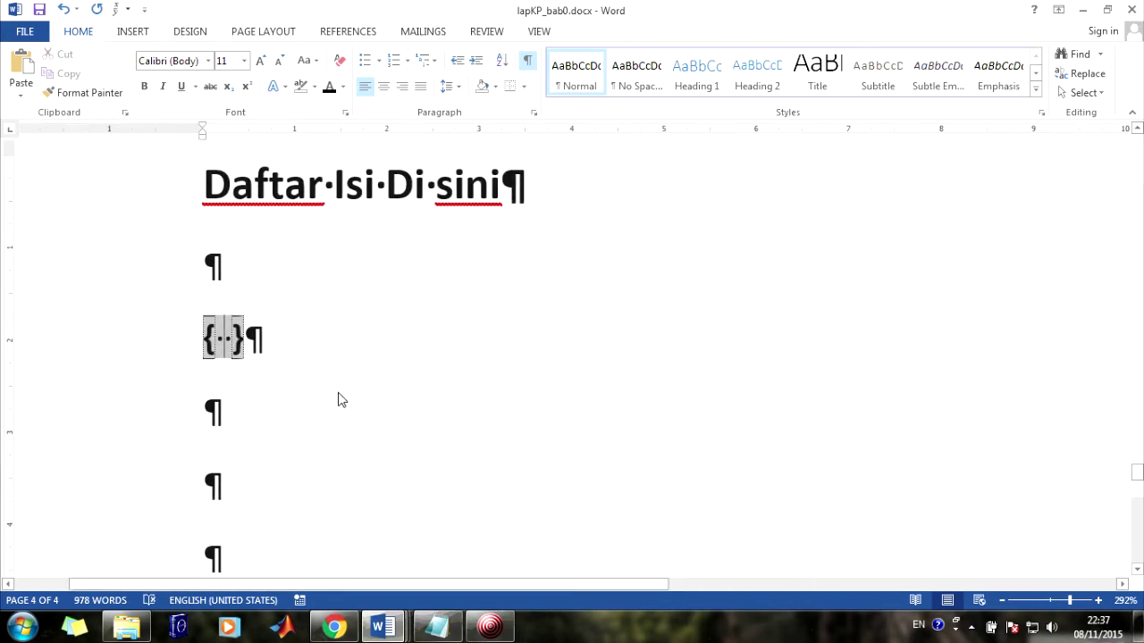
- Type the field code rd "File directory" inside the empty field braces
type("r")
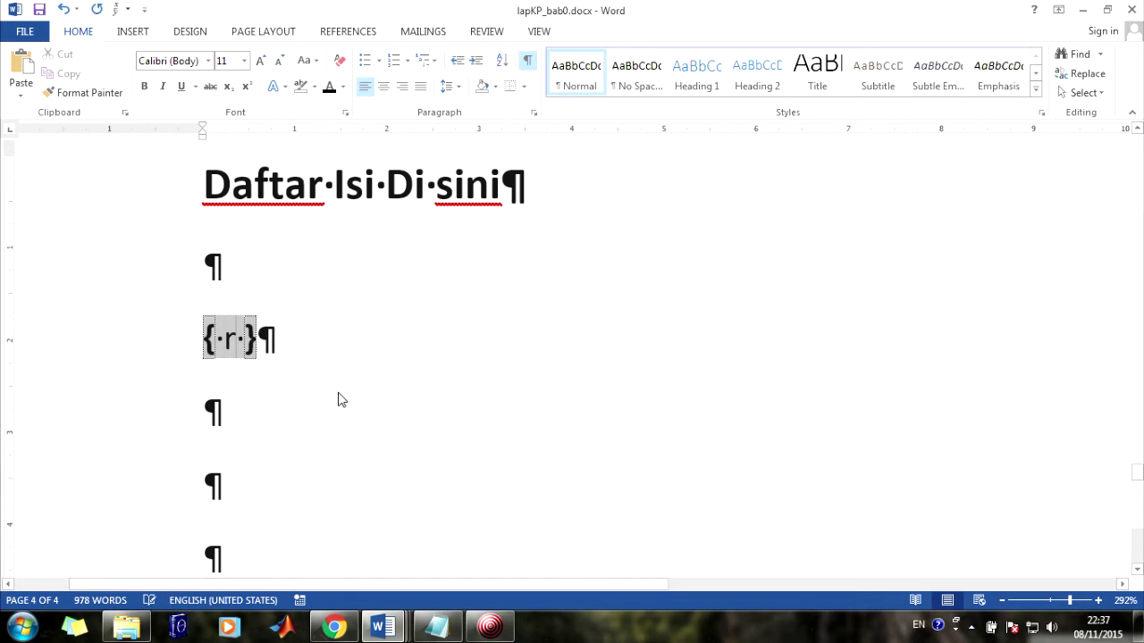
type("d ")
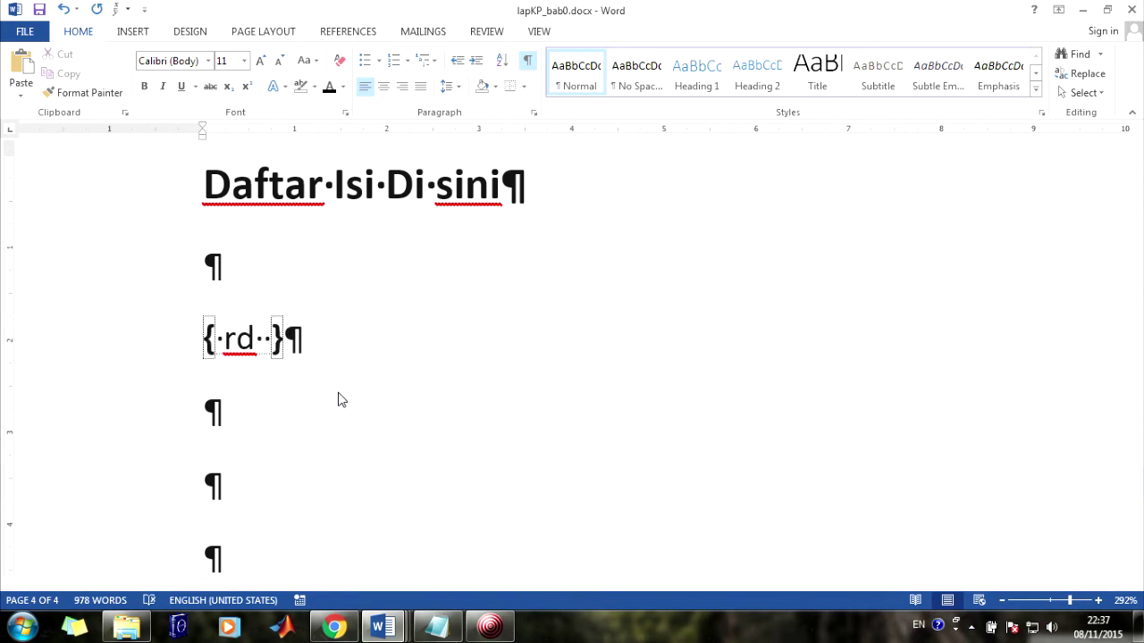
type("D:")
key("BackSpace")
key("BackSpace")
type("\"")
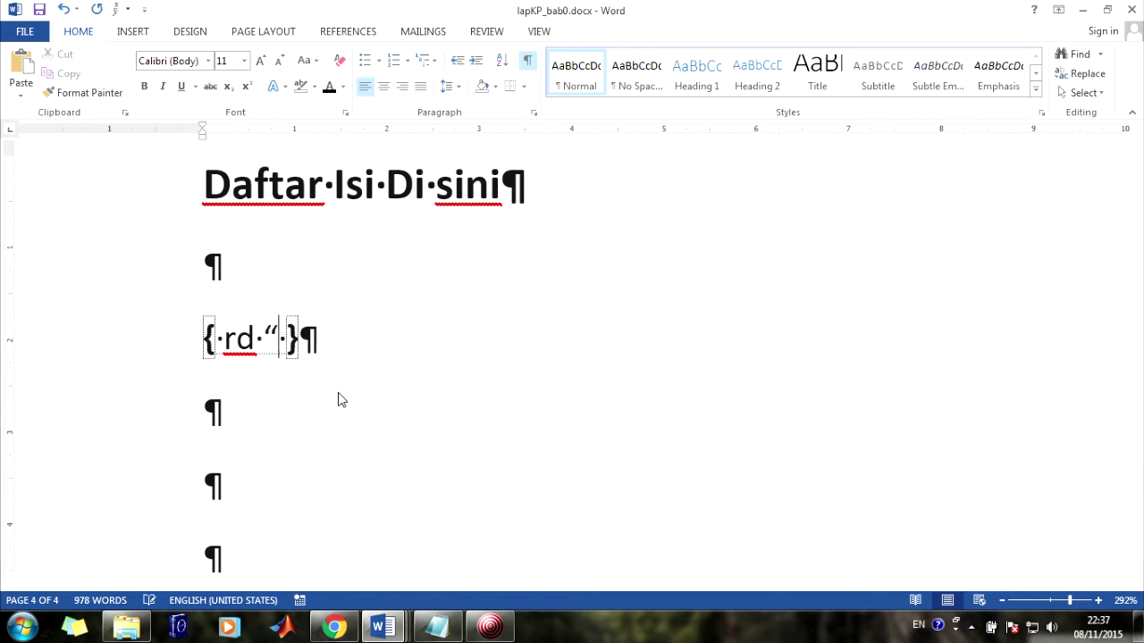
type("File direc")
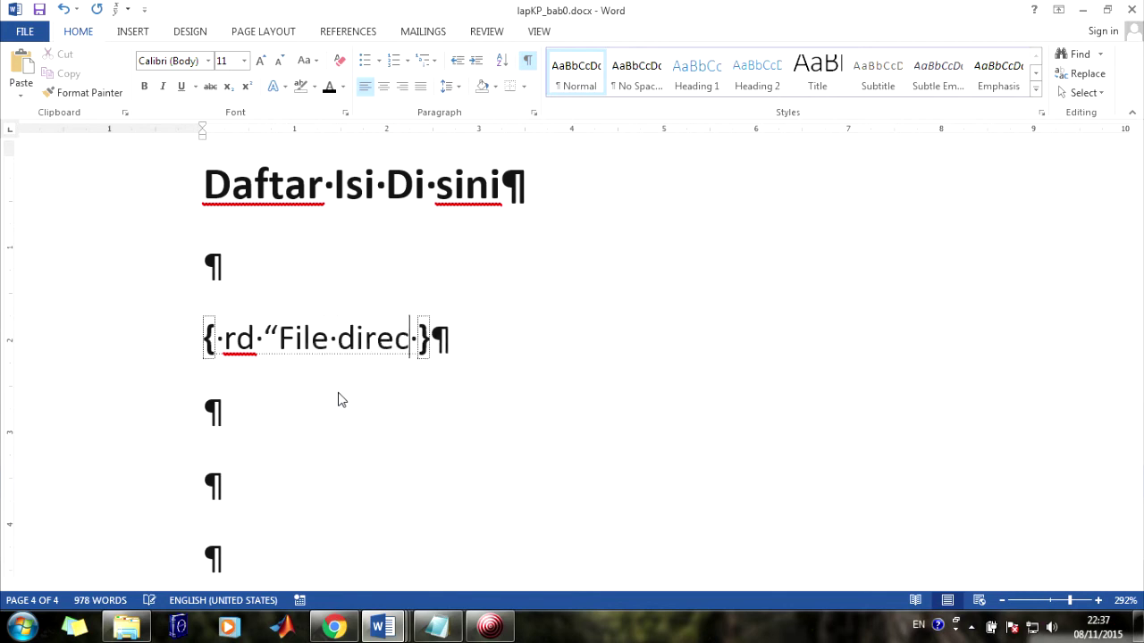
type("tory")
type("\"")
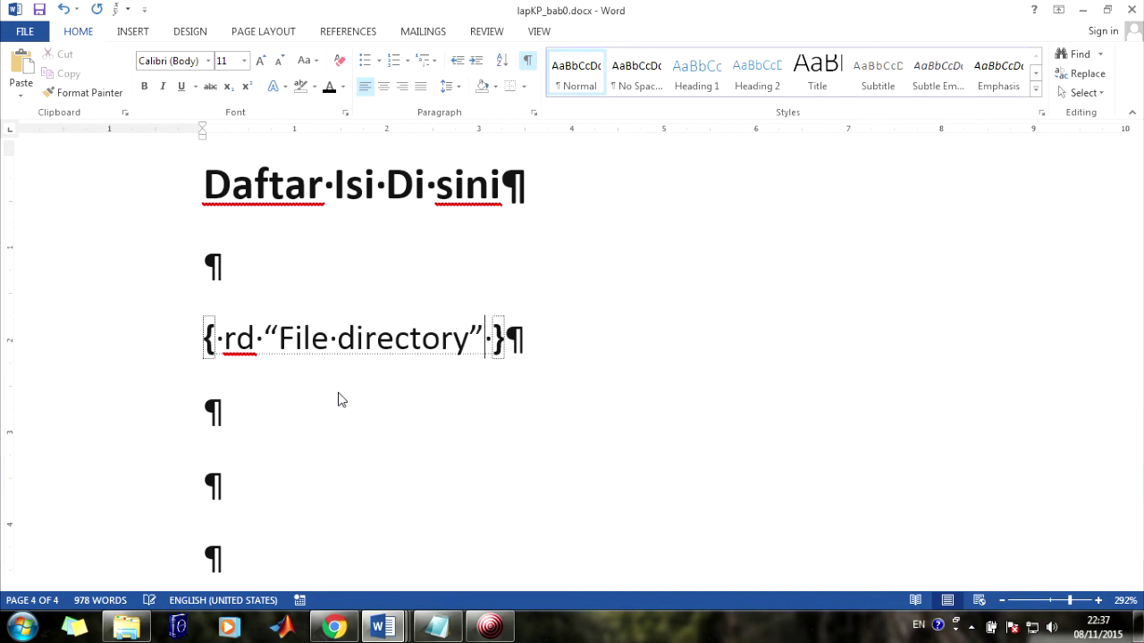
key("shift+Left")
key("ctrl+shift+Left")
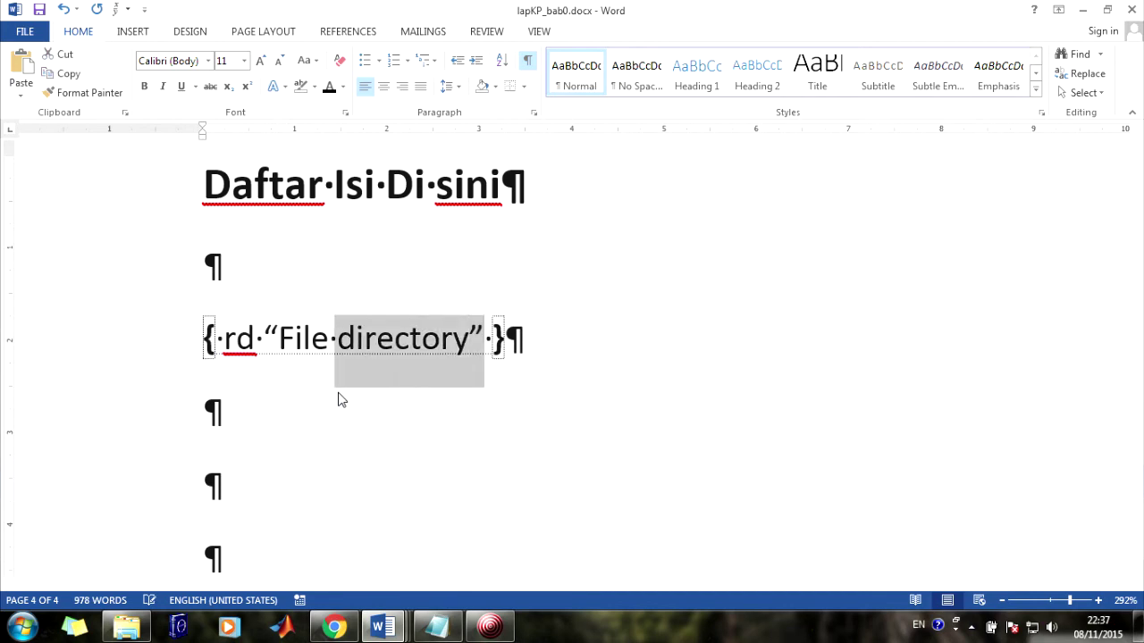
key("ctrl+shift+Left")
key("ctrl+shift+Left")
key("ctrl+shift+Left")
key("shift+Right")
key("shift+Right")
key("shift+Right")
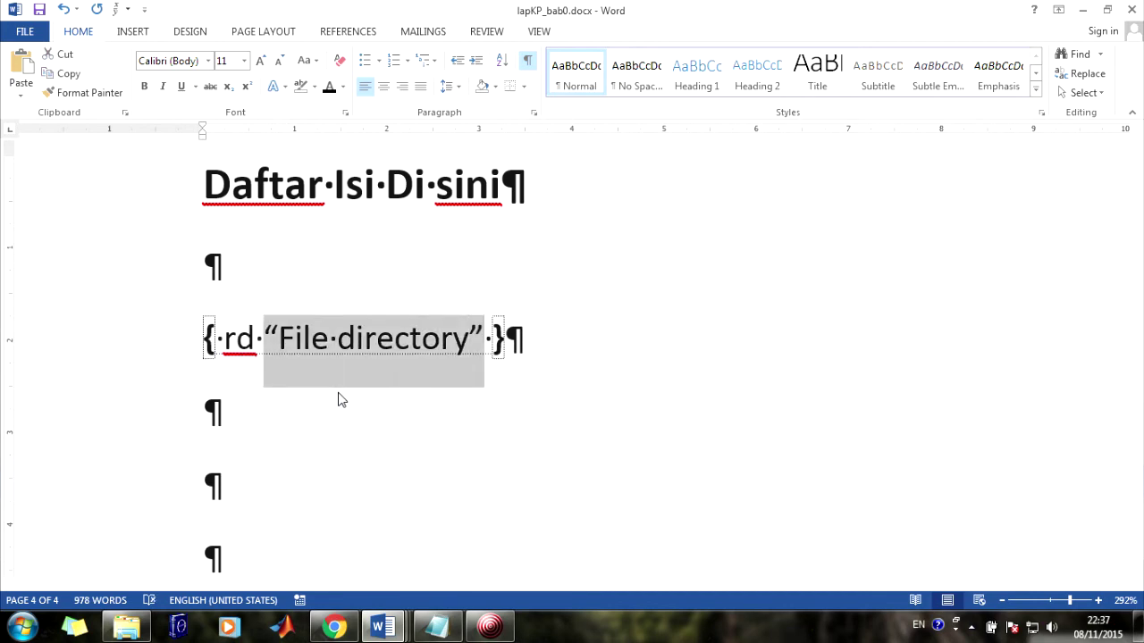
- Remove the stray (ea) edit from rd, then switch to Explorer's editable address bar
left_click(236, 338)
type("(")
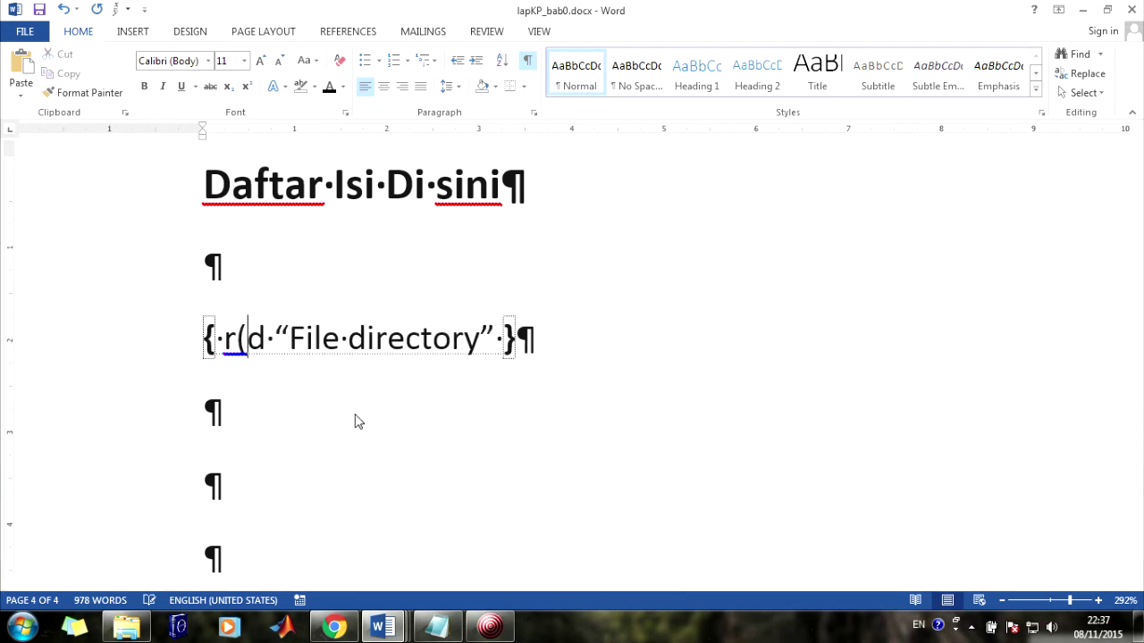
type("ea)")
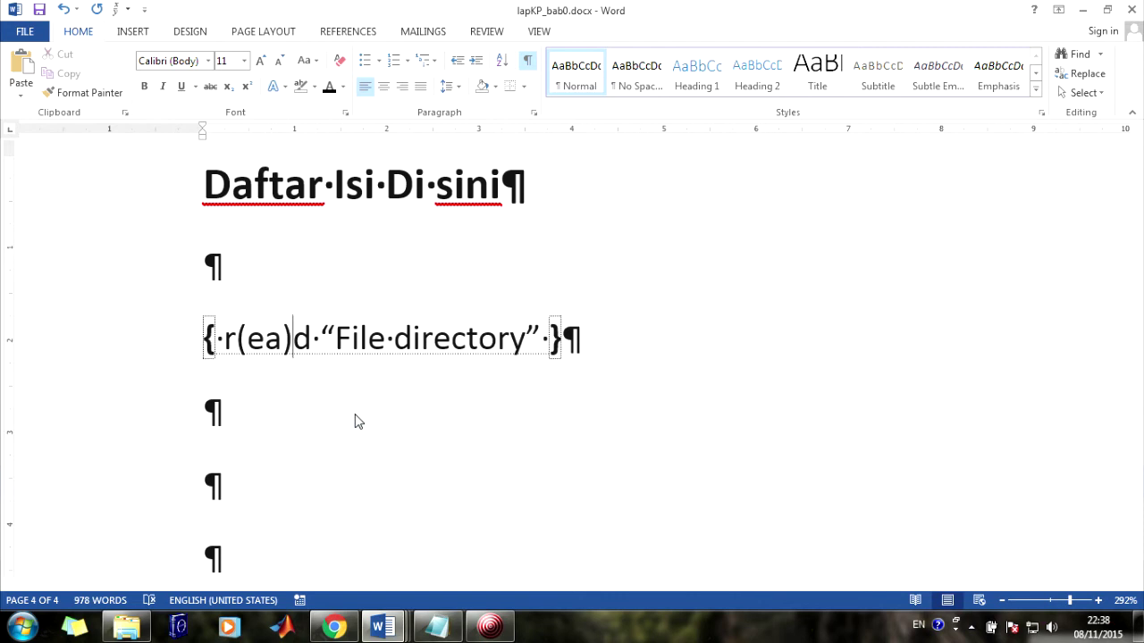
left_click_drag(336, 340, 534, 353)
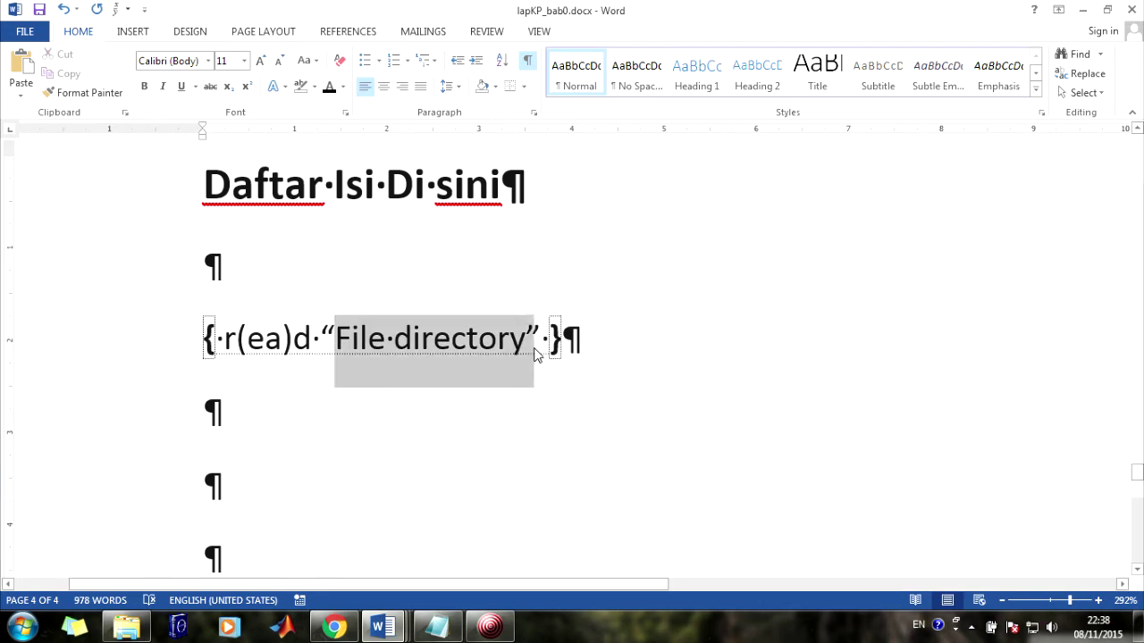
left_click(294, 340)
key("BackSpace")
key("BackSpace")
key("BackSpace")
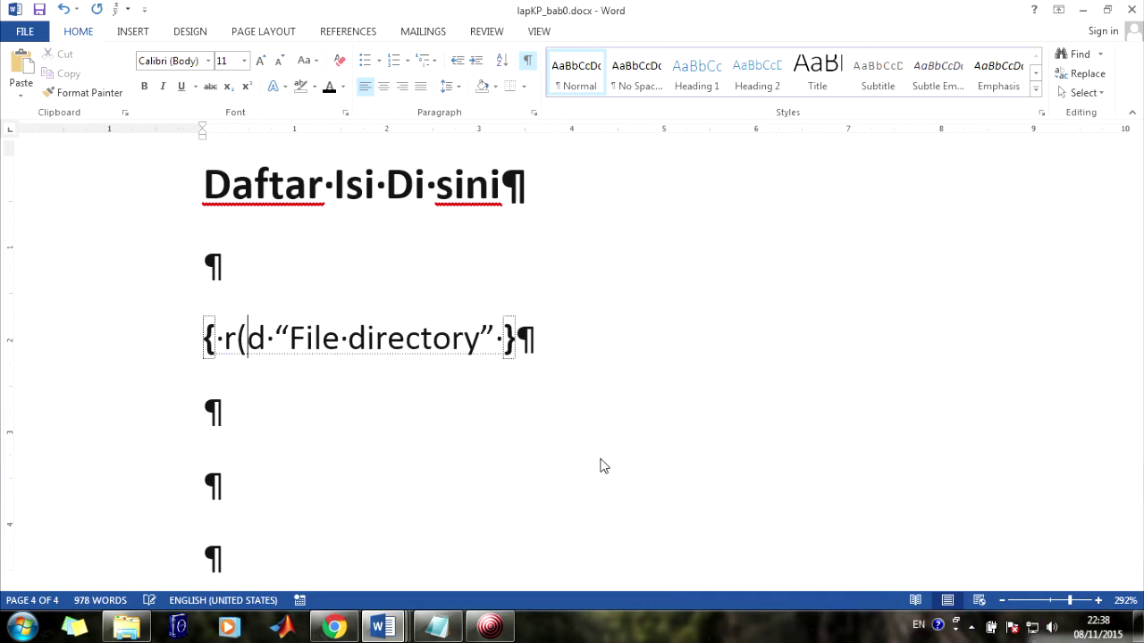
key("BackSpace")
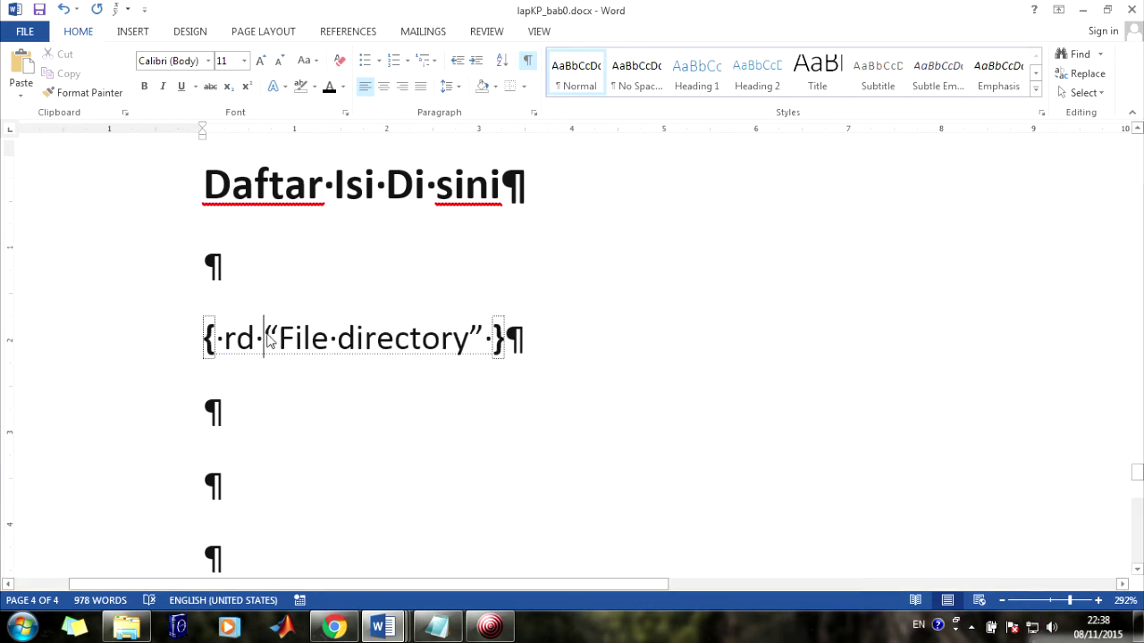
key("alt+Tab")
key("alt+d")
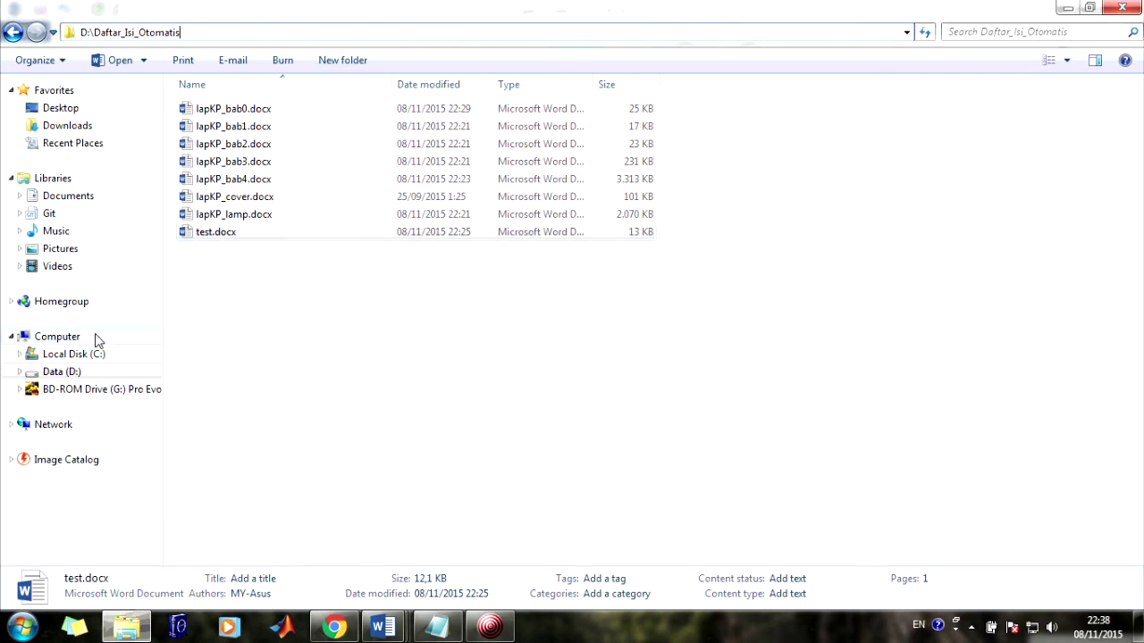
- Copy the folder path D:\Daftar_Isi_Otomatis from the Explorer address bar
left_click_drag(186, 34, 80, 32)
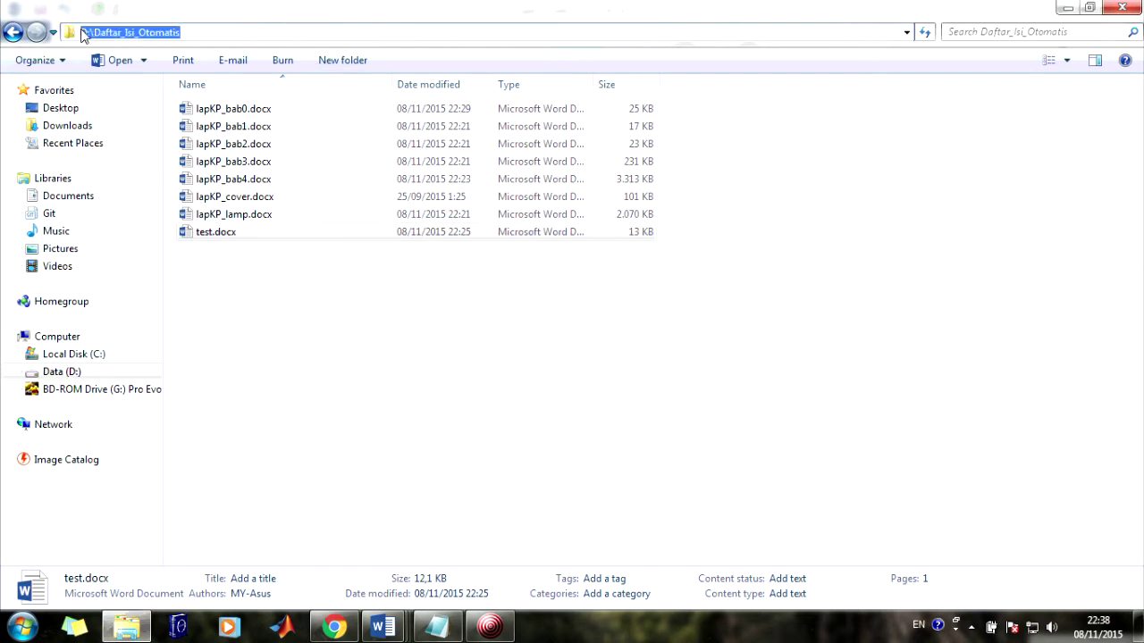
right_click(144, 35)
left_click(183, 91)
- Replace the RD field's 'File directory' placeholder with the copied folder path plus a backslash
mouse_move(382, 627)
left_click(922, 558)
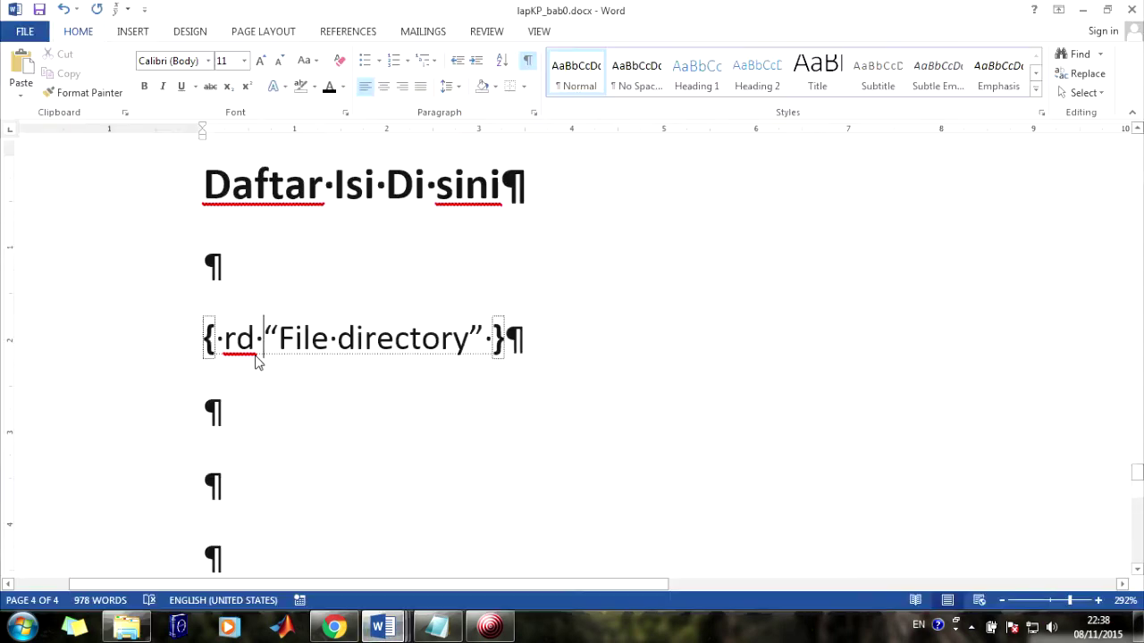
left_click_drag(277, 340, 468, 337)
key("Delete")
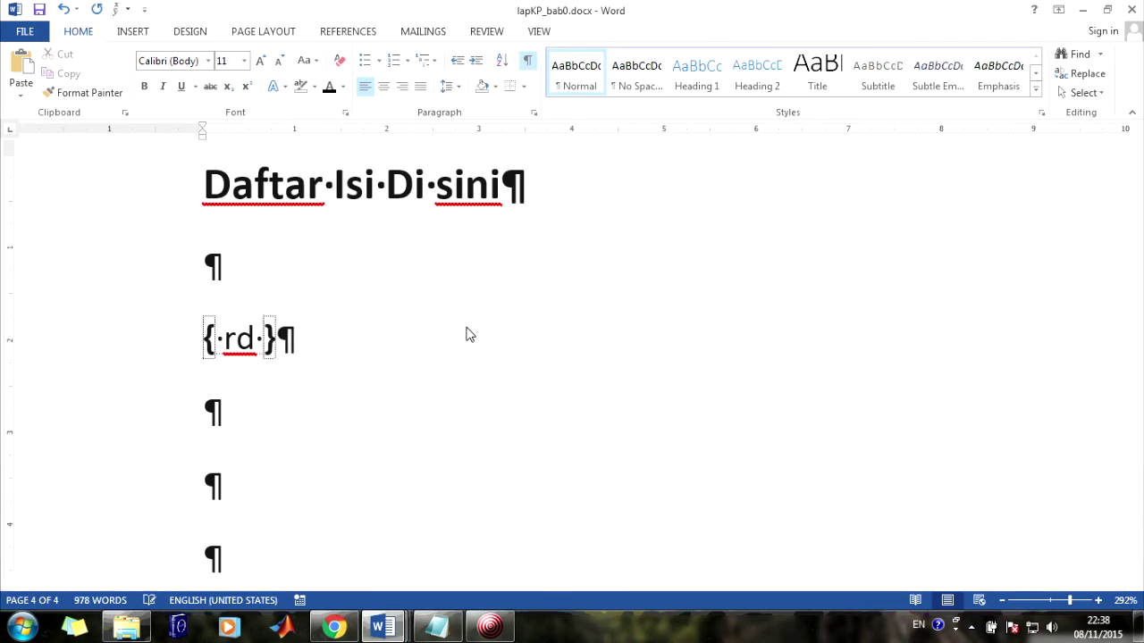
key("Menu")
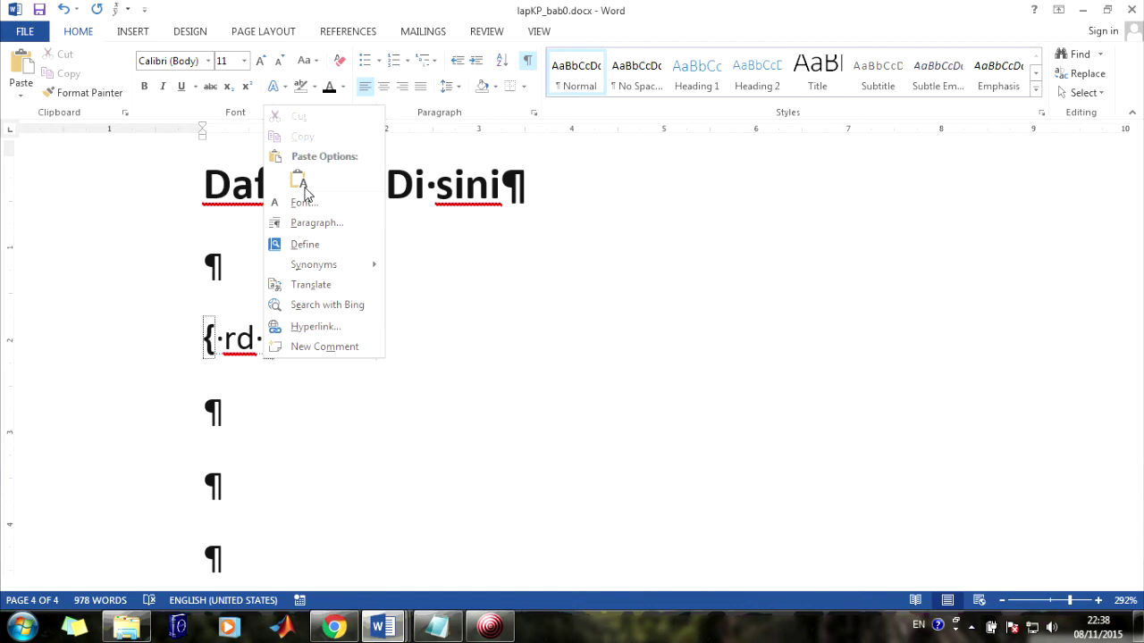
left_click(299, 183)
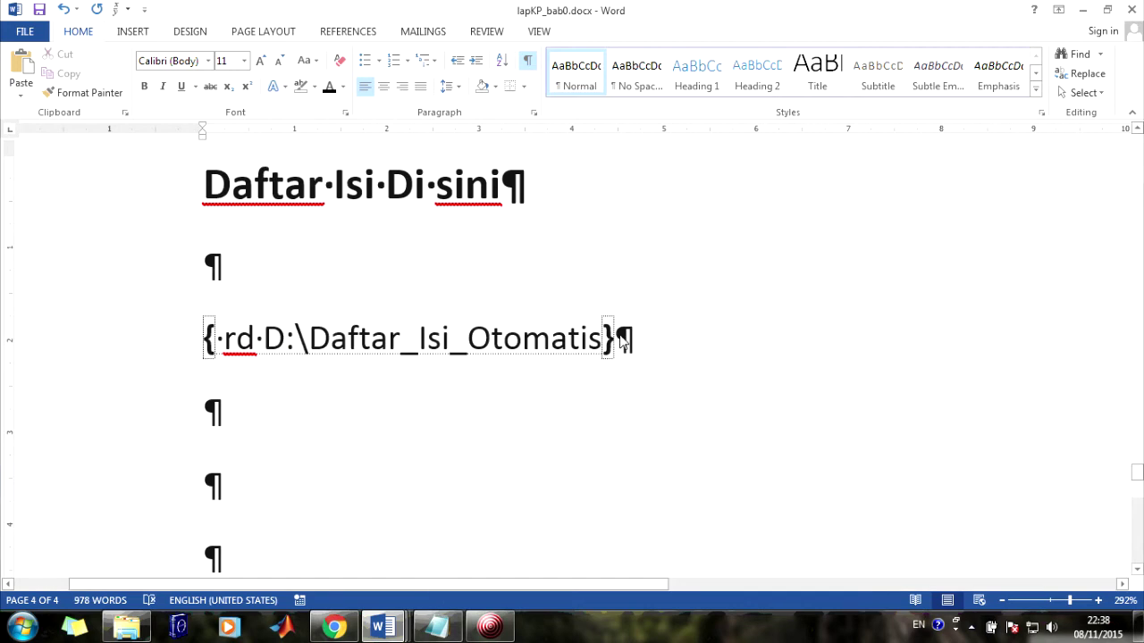
left_click(587, 344)
type("\\")
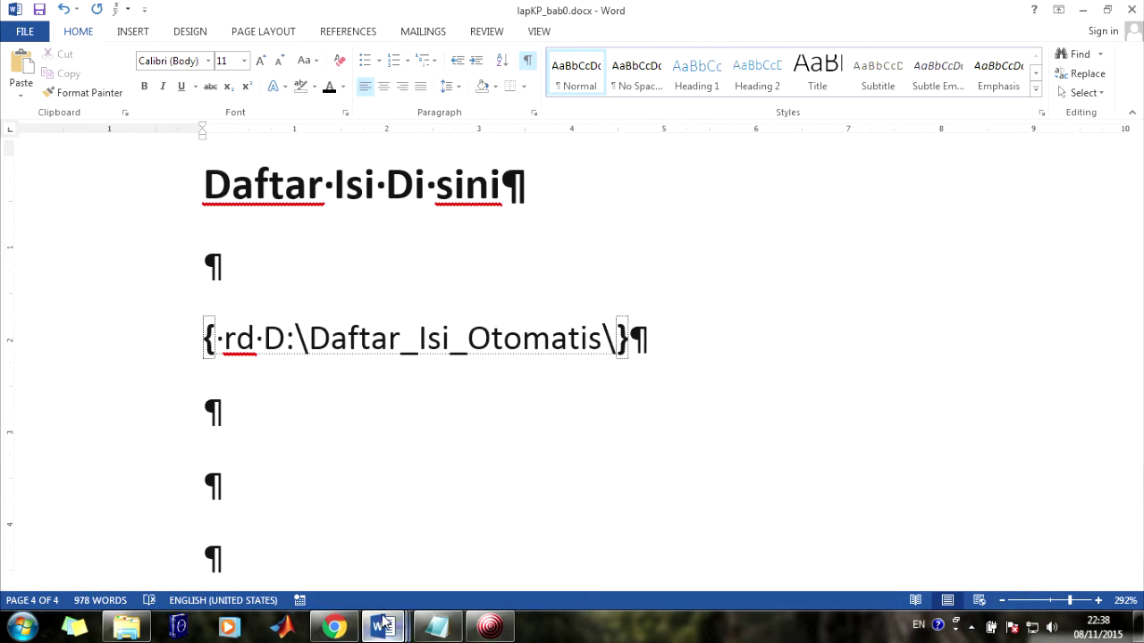
- Dismiss the download manager and registration popups, then append test.docx to the path
mouse_move(386, 623)
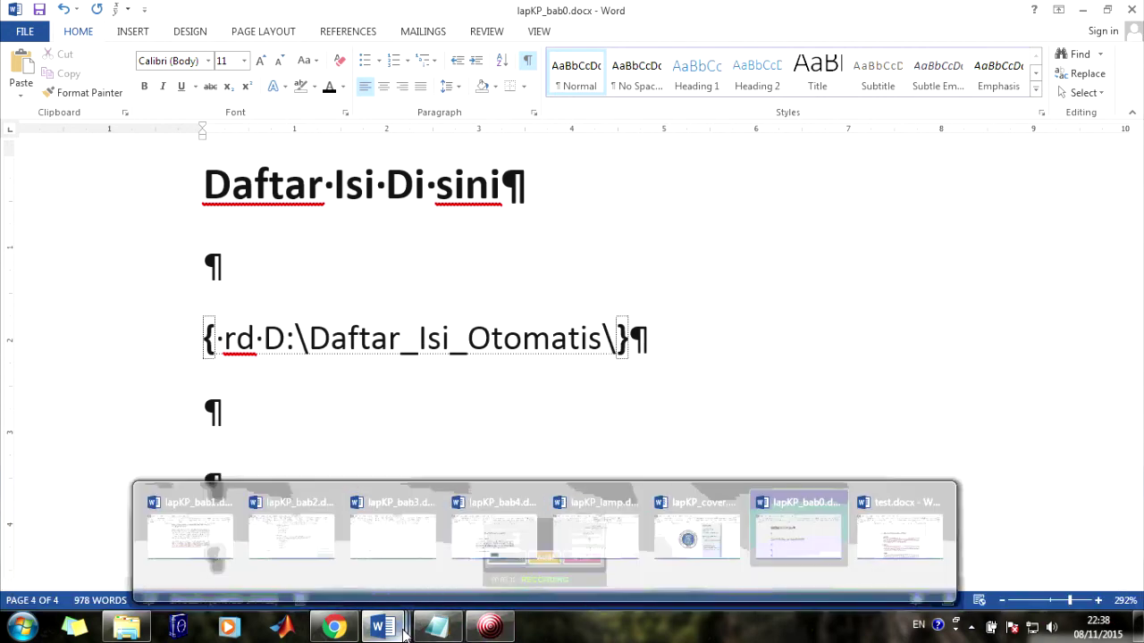
mouse_move(1099, 575)
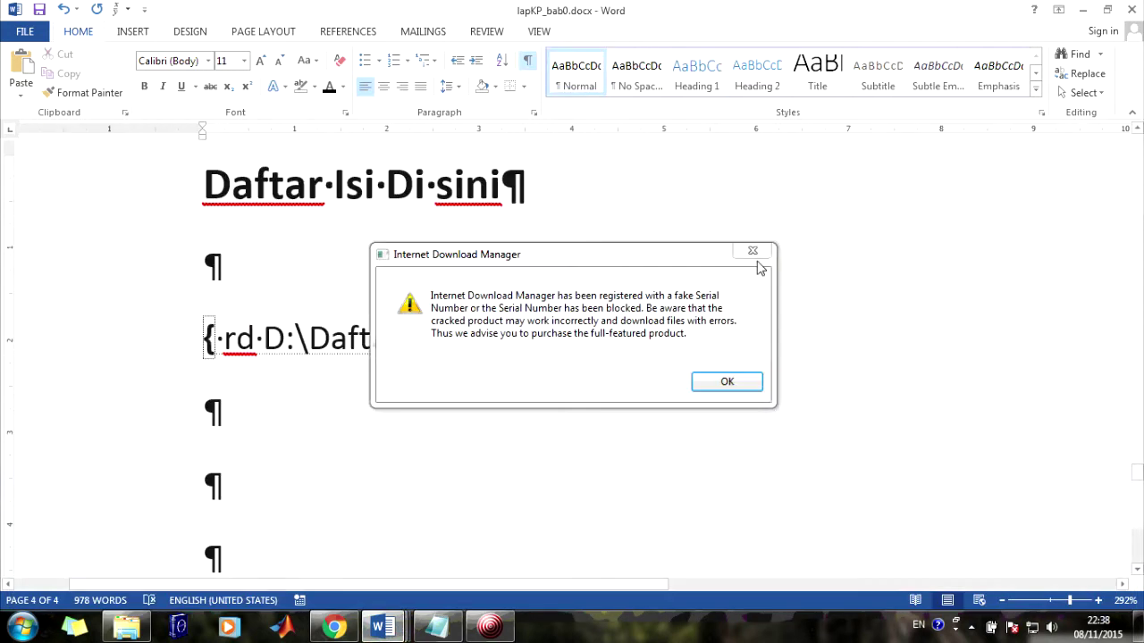
left_click(750, 256)
left_click(707, 205)
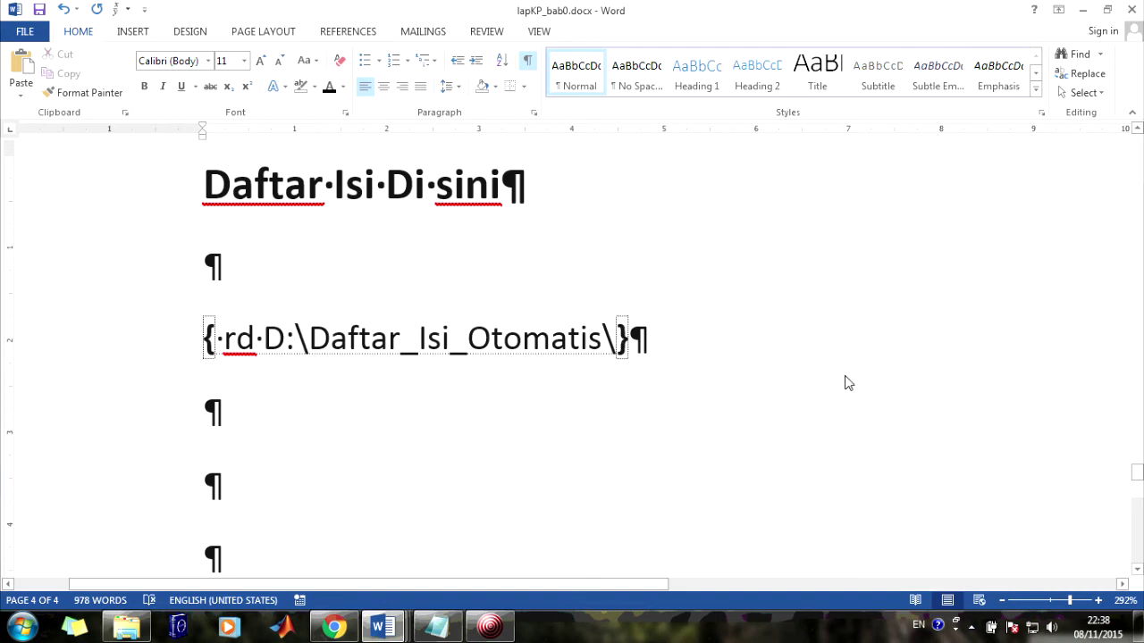
type("test.docx")
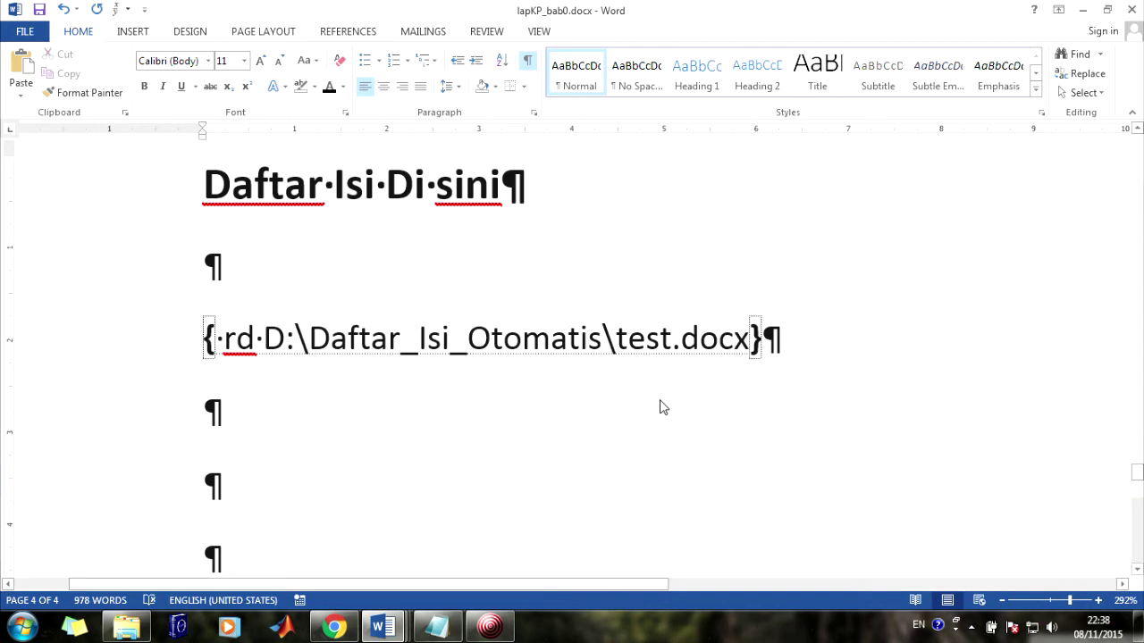
- Double the backslashes after D: and before test.docx in the field path
left_click(309, 343)
type("\\")
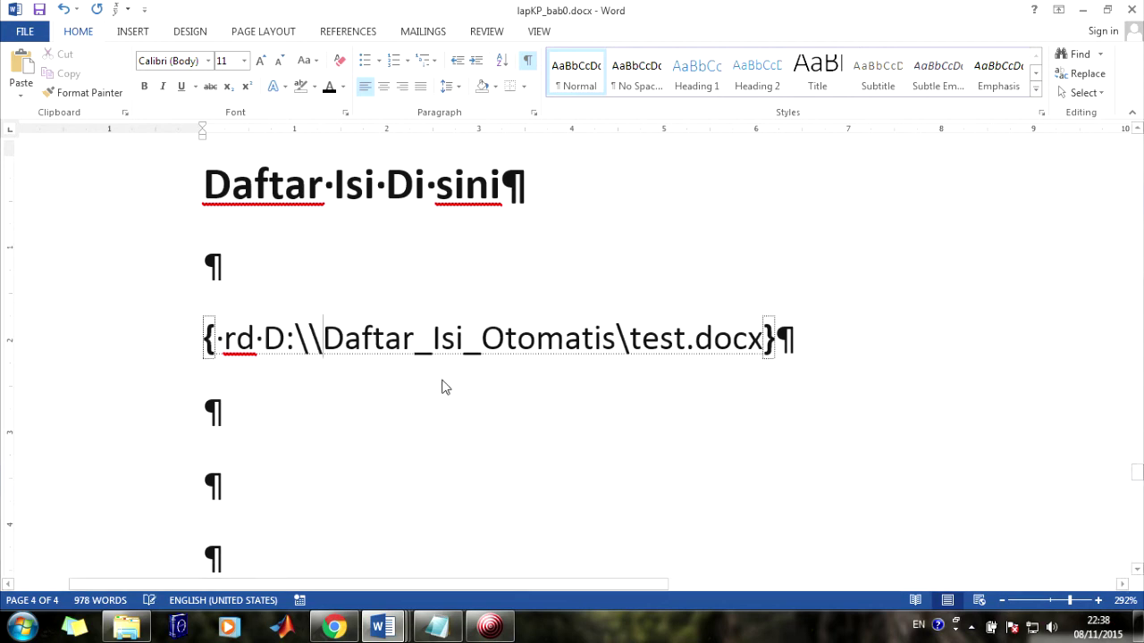
key("Right")
key("Right")
key("Right")
key("Right")
key("Right")
key("Right")
key("Right")
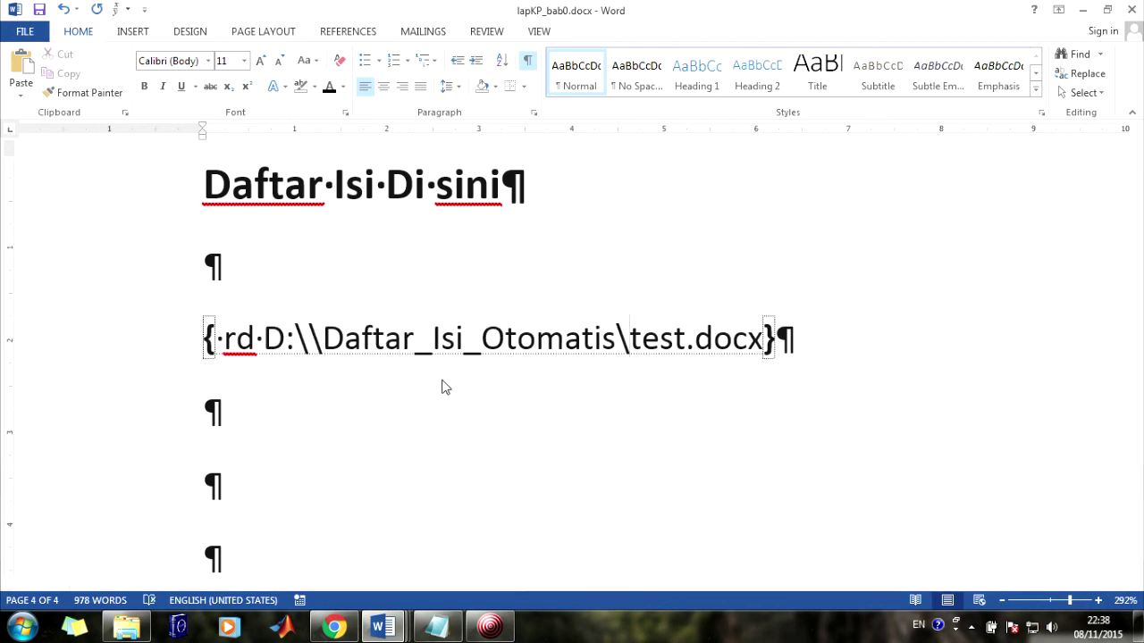
type("\\")
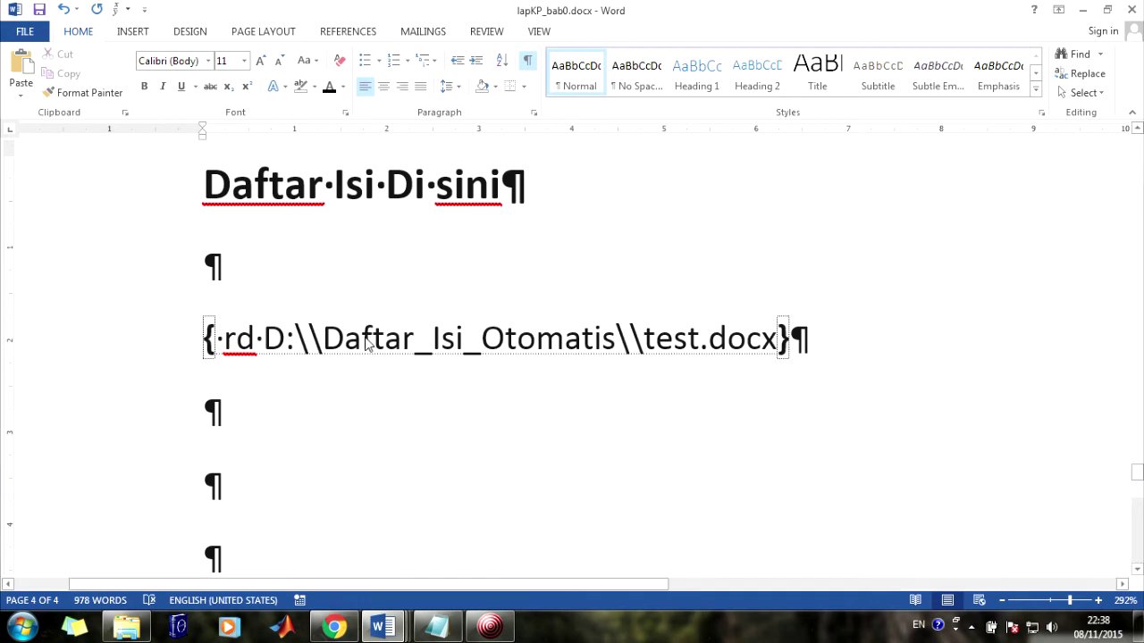
- Retype the underscore after Daftar in the Daftar_Isi_Otomatis folder name
left_click(416, 354)
key("shift+Right")
left_click(466, 357)
key("shift+Right")
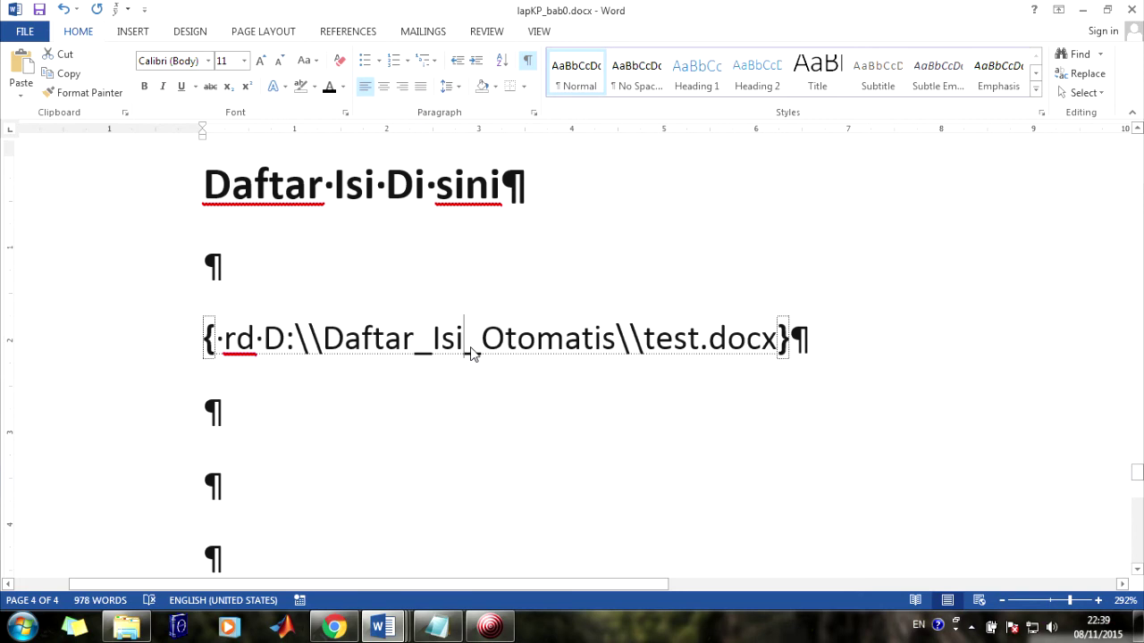
left_click_drag(417, 350, 482, 350)
left_click(708, 357)
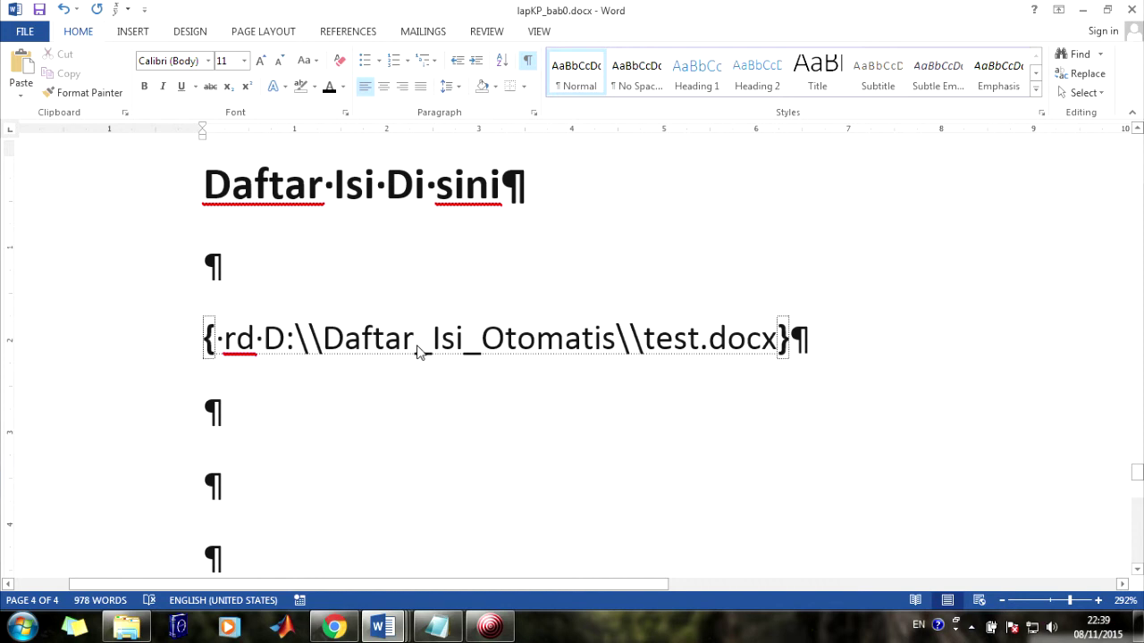
left_click_drag(417, 351, 432, 350)
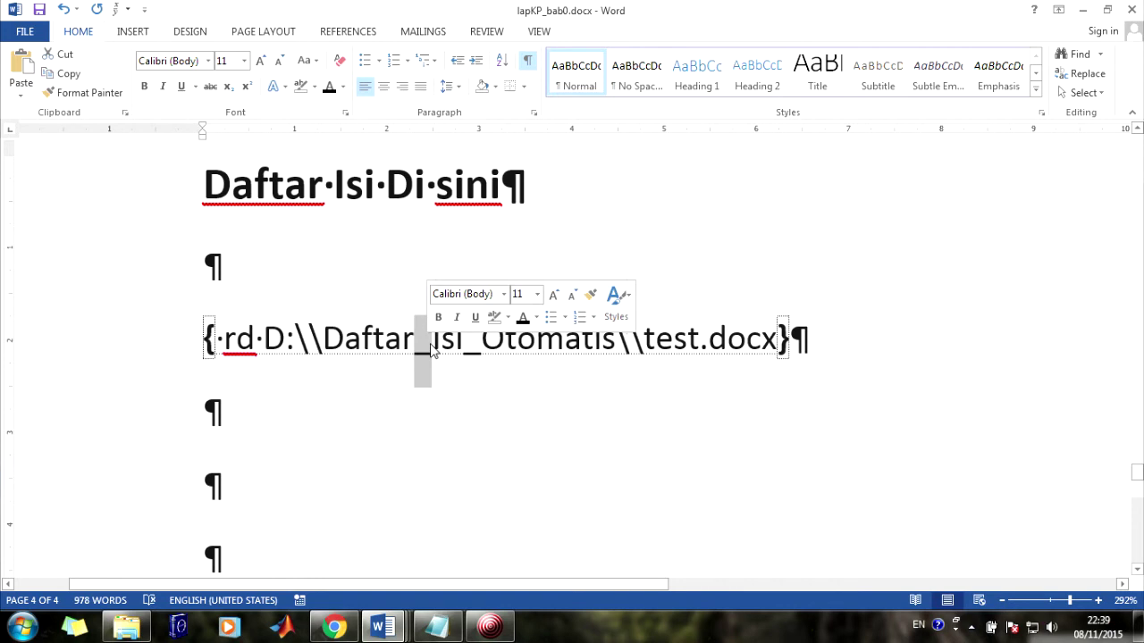
key("Delete")
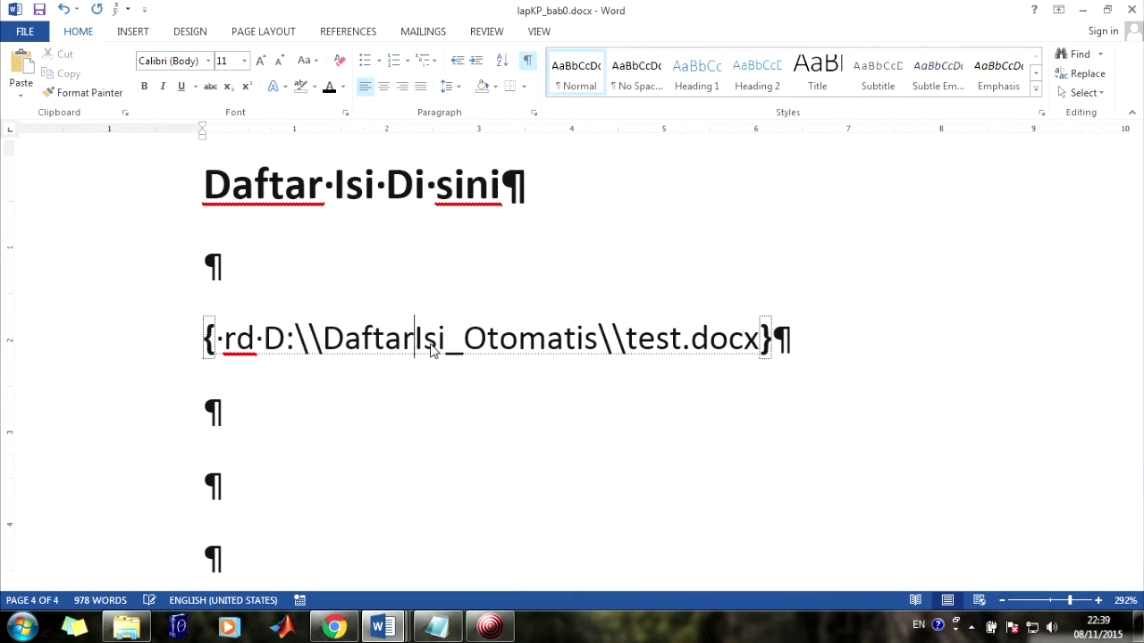
type("_")
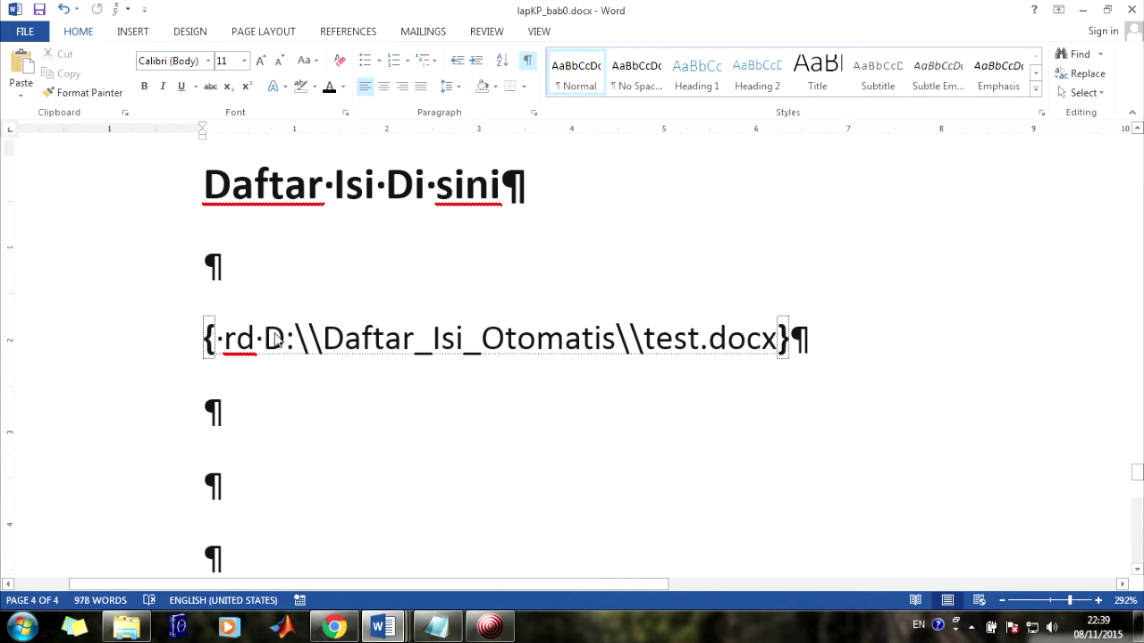
- Add a blank line above the RD field and zoom to about 98% to fit the page
key("Return")
key("Return")
key("Return")
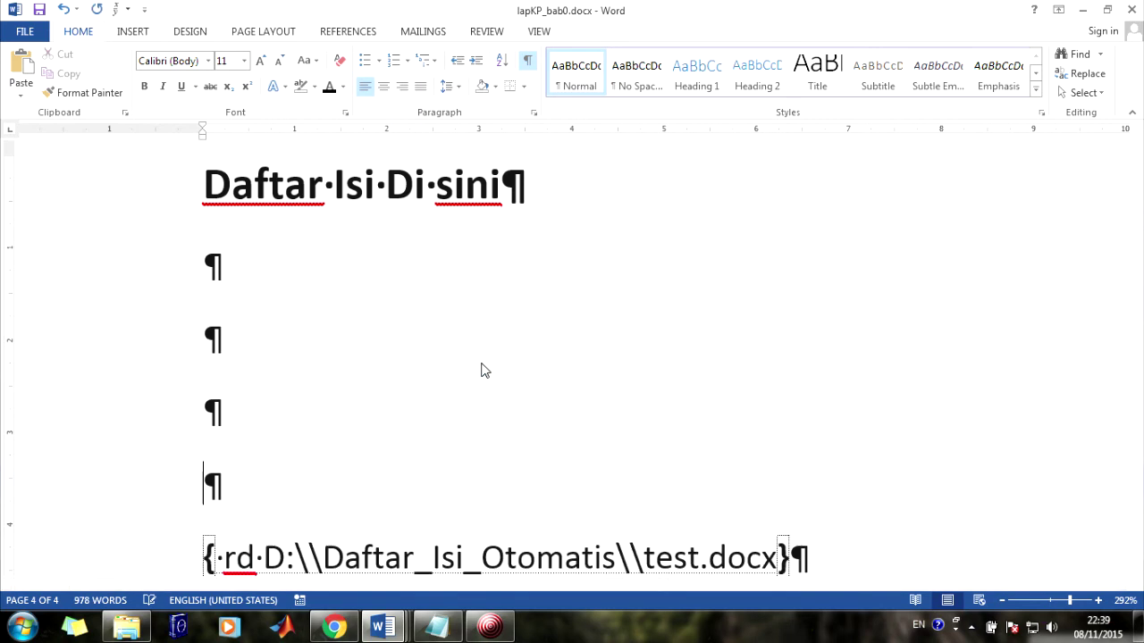
scroll(631, 417, "down", 4)
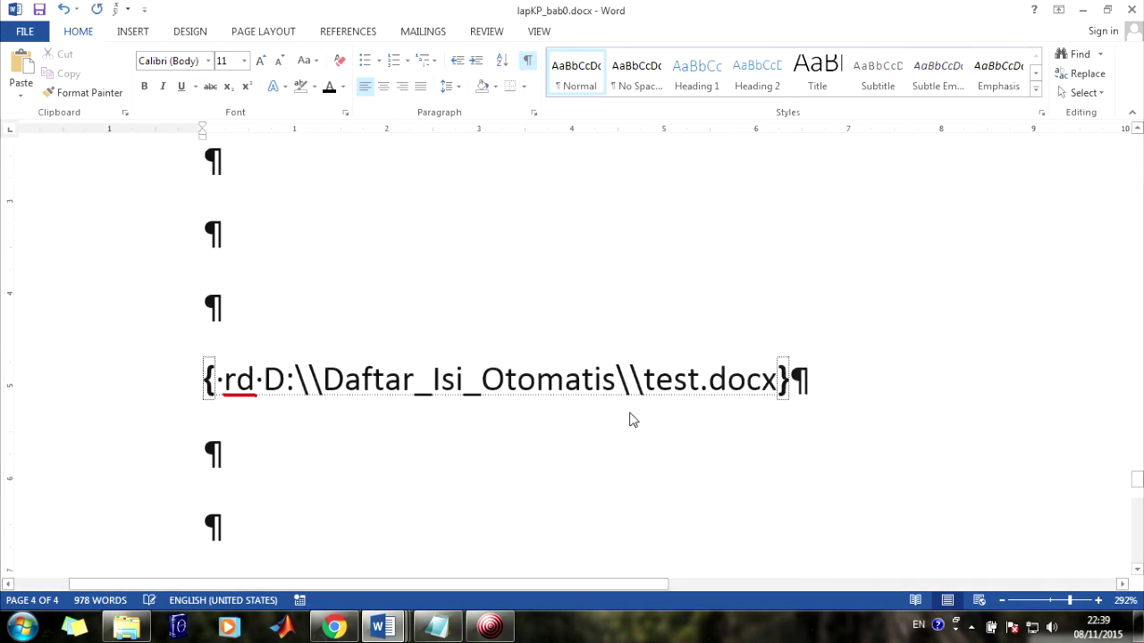
left_click(1001, 600)
left_click(1001, 600)
left_click(1001, 600)
left_click(1001, 601)
left_click(1001, 601)
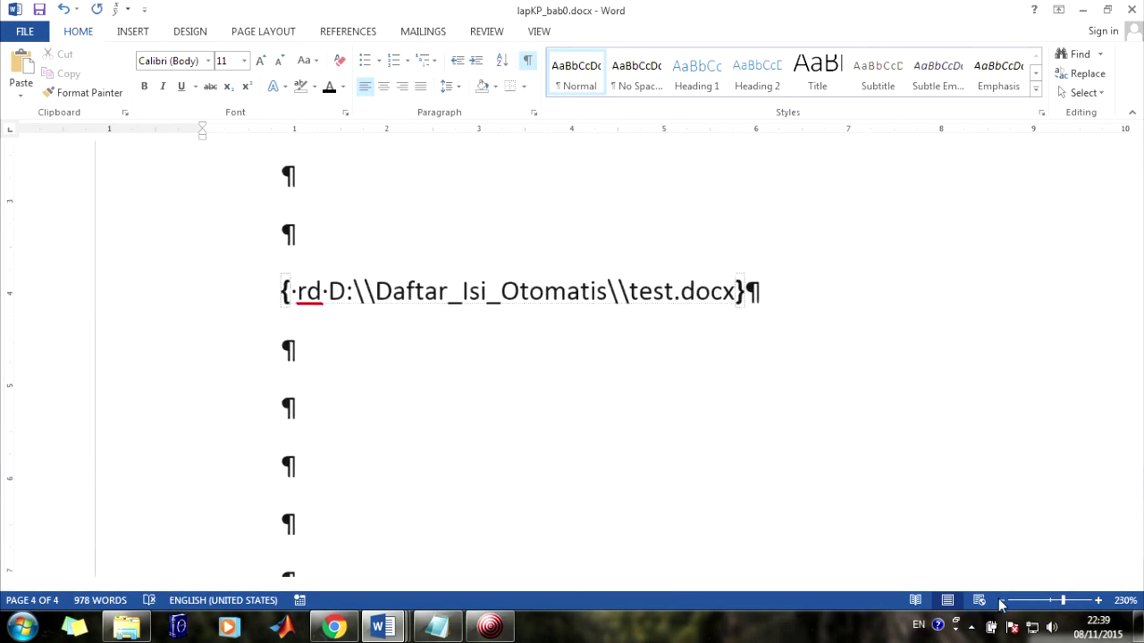
left_click(1001, 600)
left_click(1001, 601)
left_click(1001, 600)
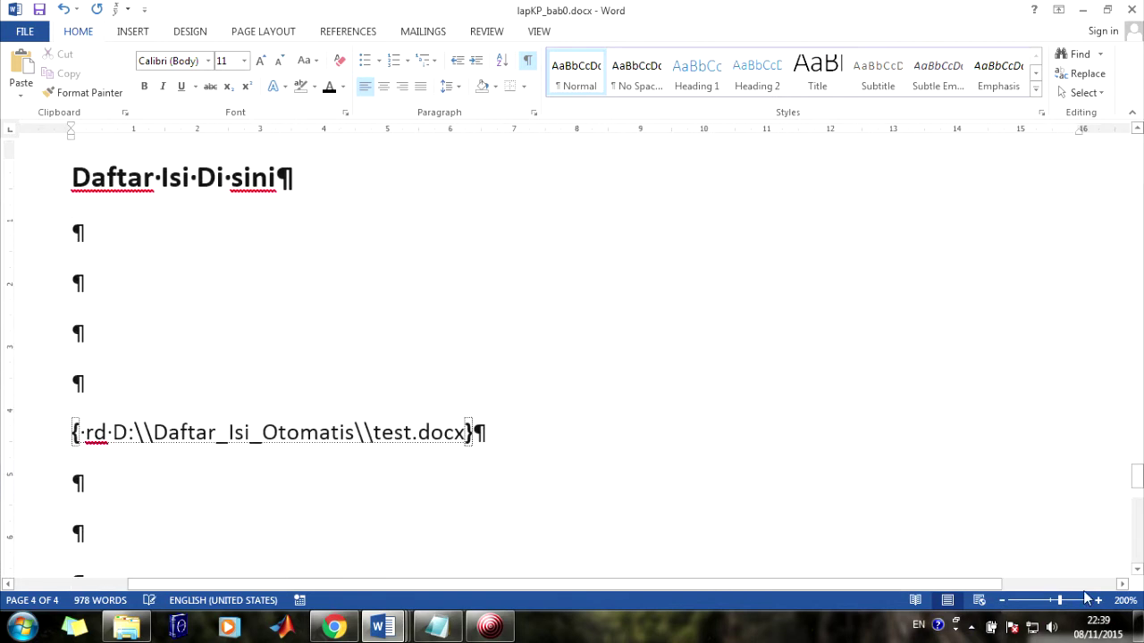
scroll(577, 338, "down", 12)
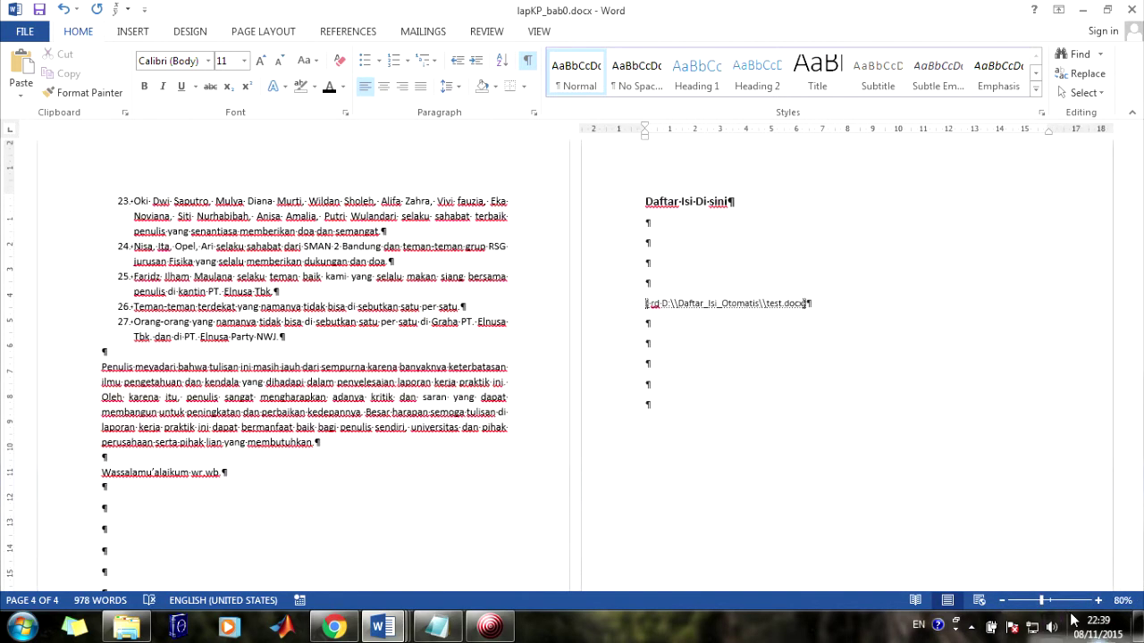
left_click_drag(1042, 601, 1051, 601)
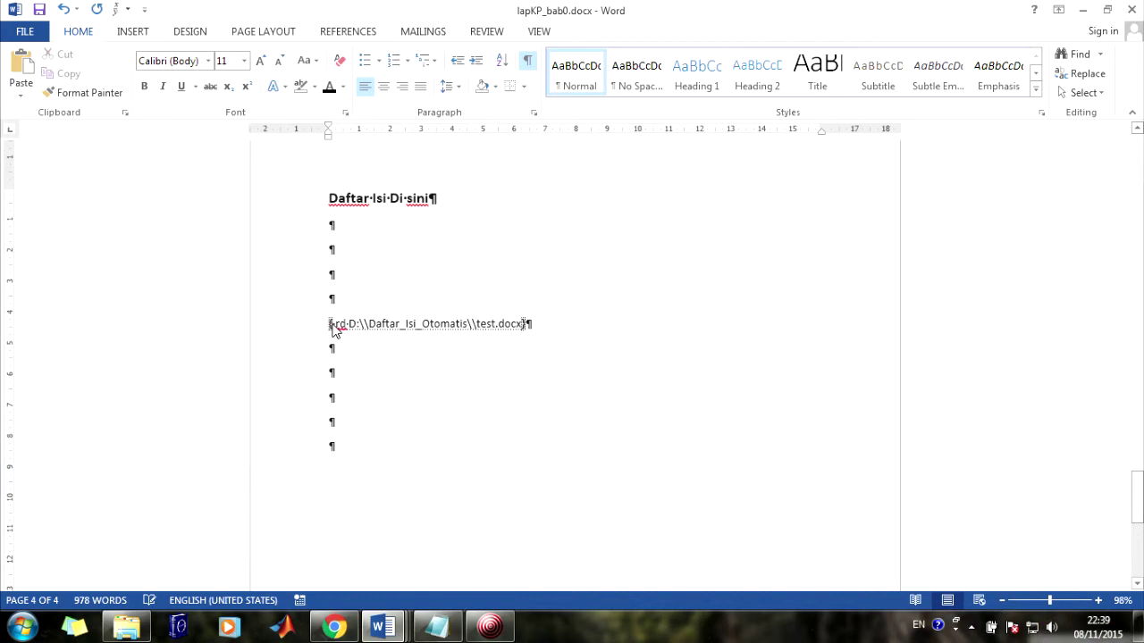
- Check the field's test.docx path, then put the caret on the empty line under the heading
left_click_drag(477, 329, 522, 327)
left_click_drag(351, 328, 456, 327)
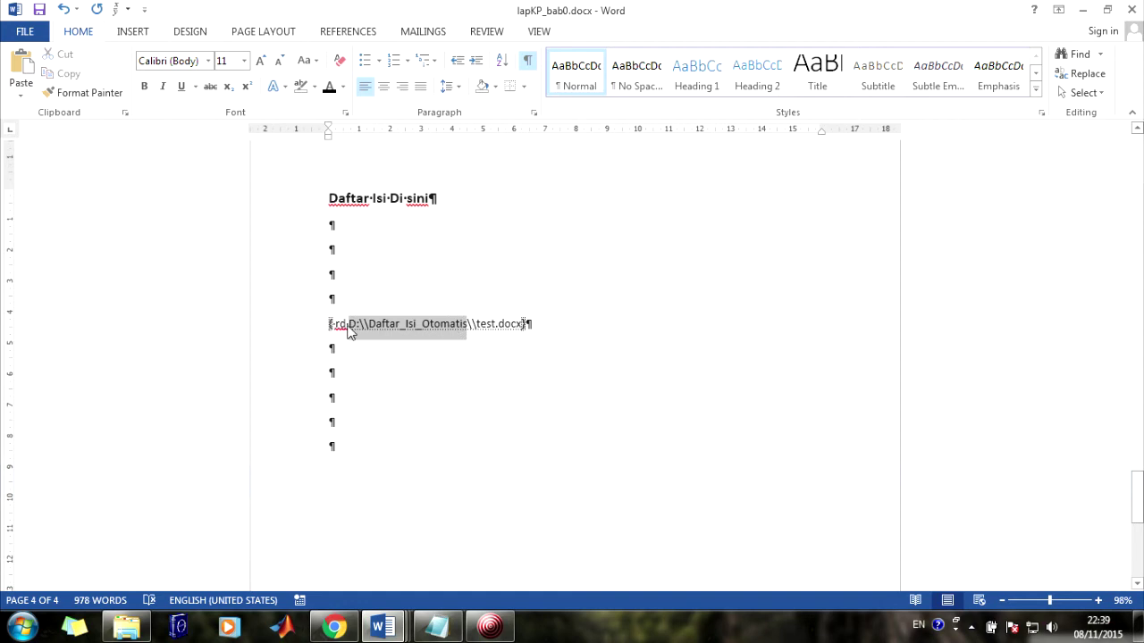
left_click(348, 327)
left_click(358, 229)
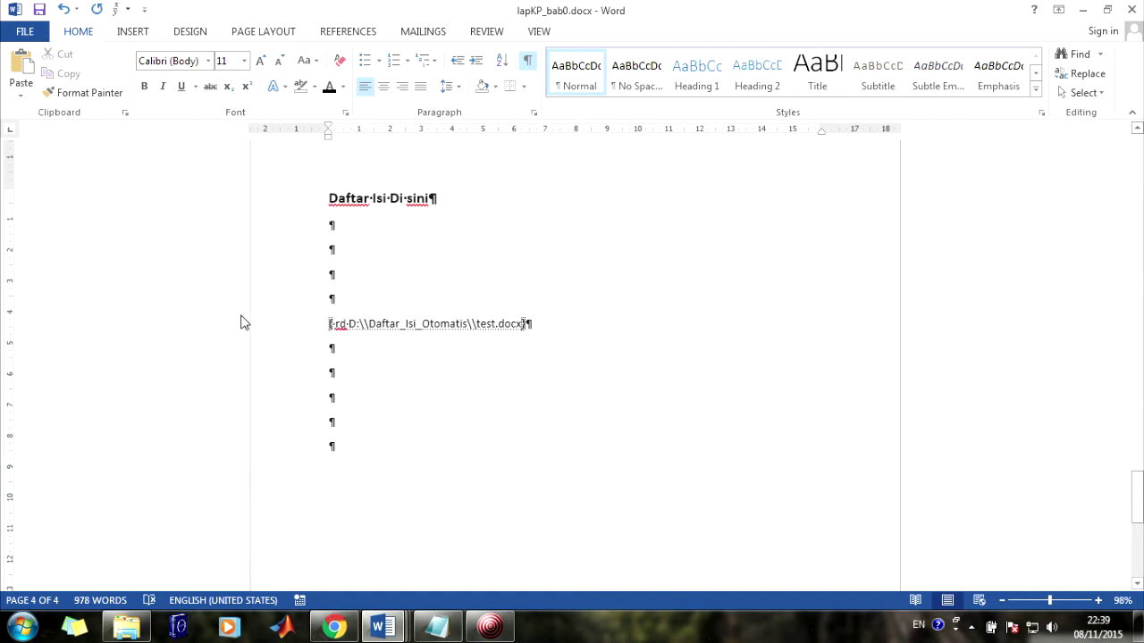
double_click(330, 227)
left_click(332, 232)
- Insert Automatic Table 1 from References, listing KATA PENGANTAR, Bab 5 and Langkah 1–3
left_click(341, 35)
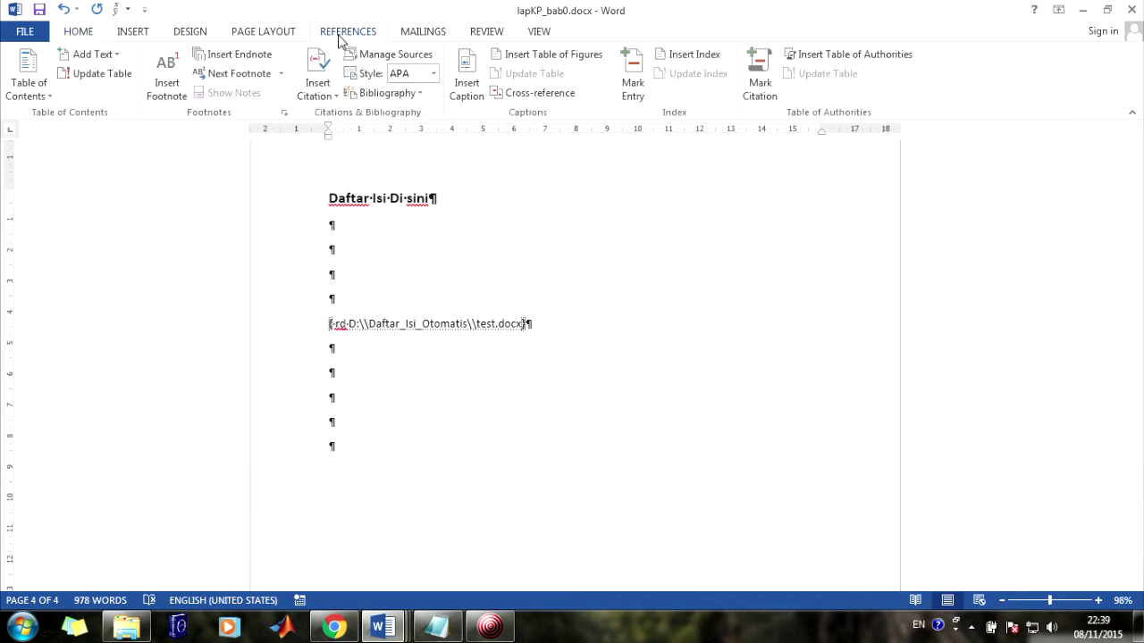
left_click(29, 100)
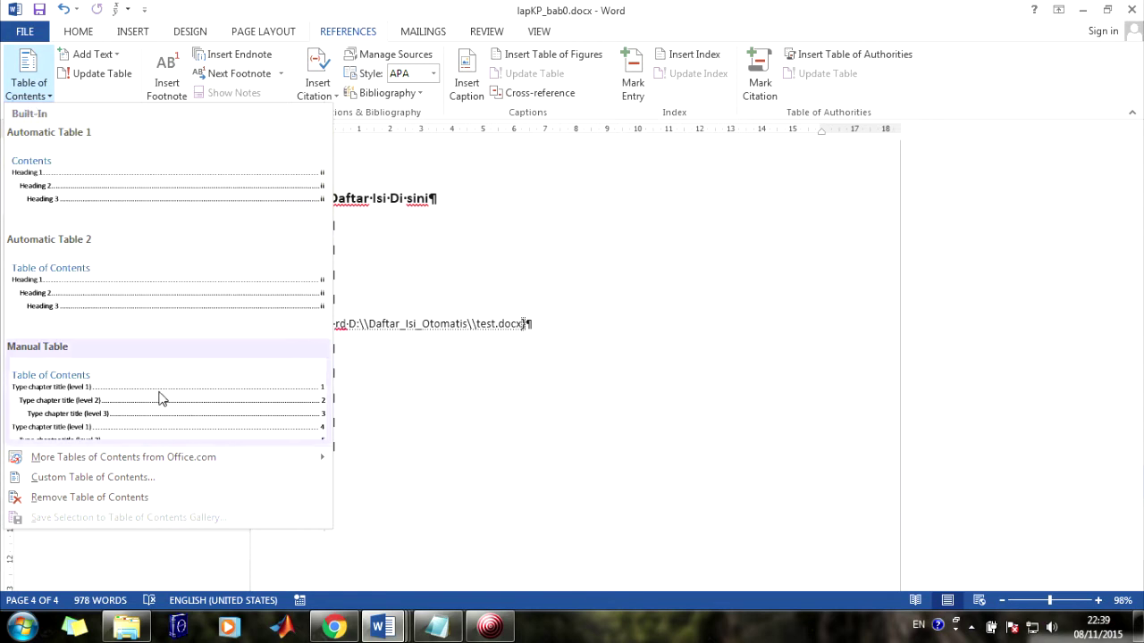
left_click(72, 178)
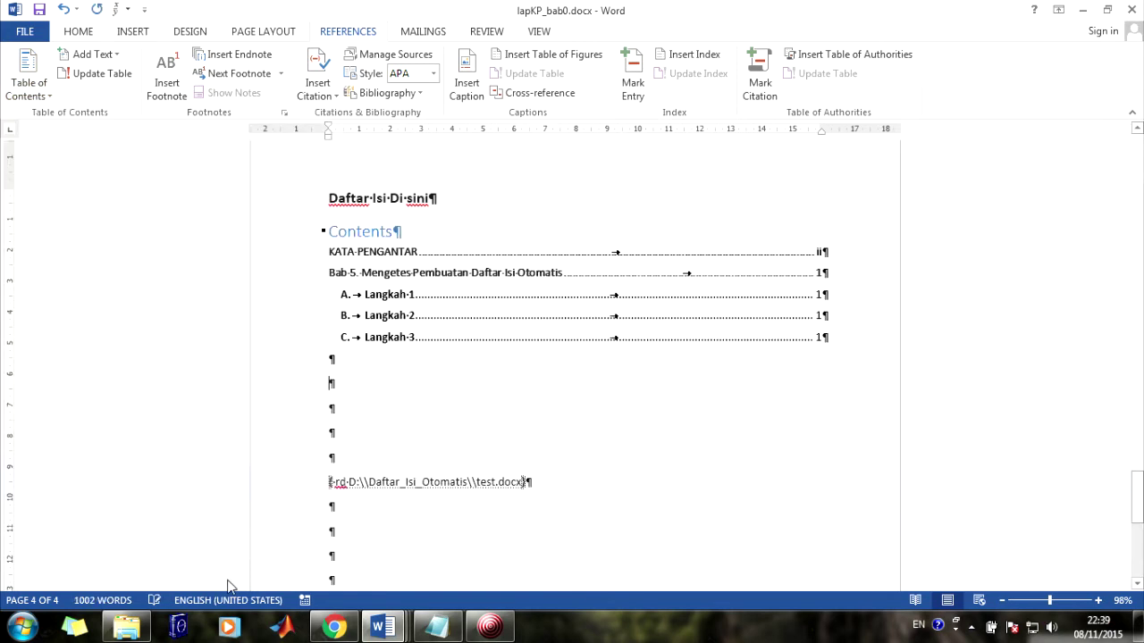
left_click(358, 252)
left_click(422, 388)
scroll(419, 421, "down", 5)
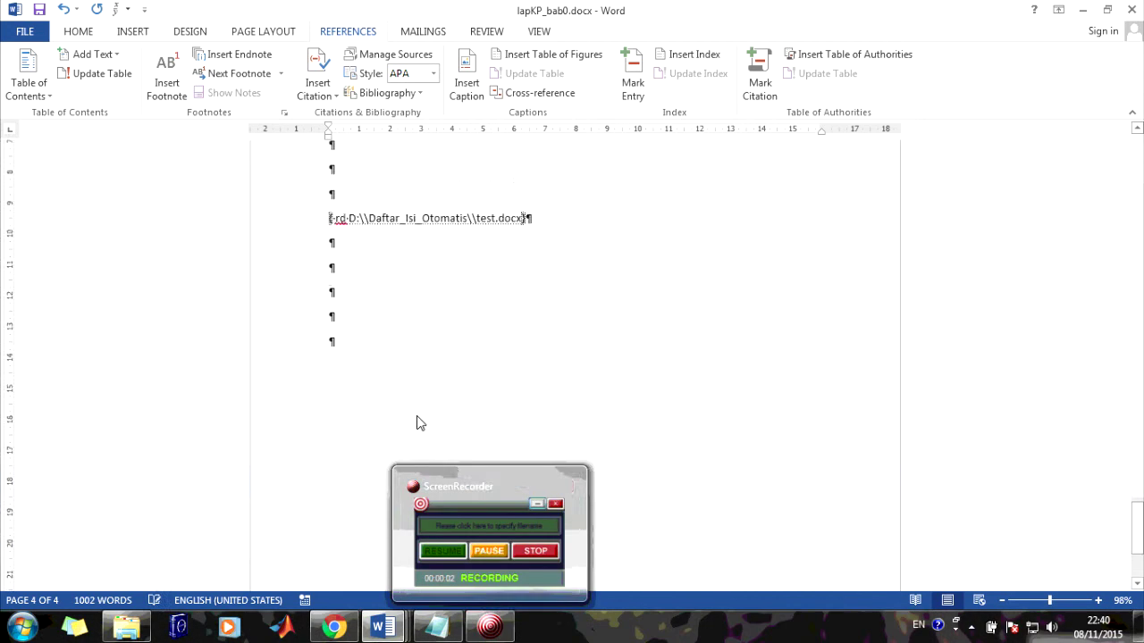
scroll(474, 319, "down", 4)
scroll(475, 324, "up", 7)
scroll(455, 387, "up", 4)
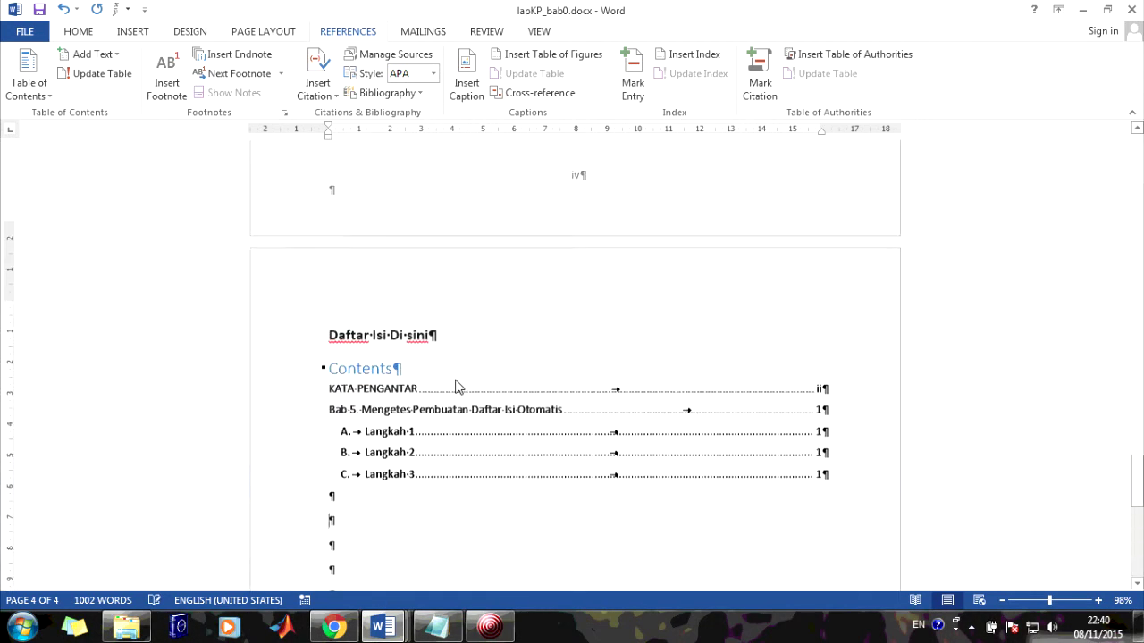
scroll(360, 344, "down", 1)
left_click(332, 329)
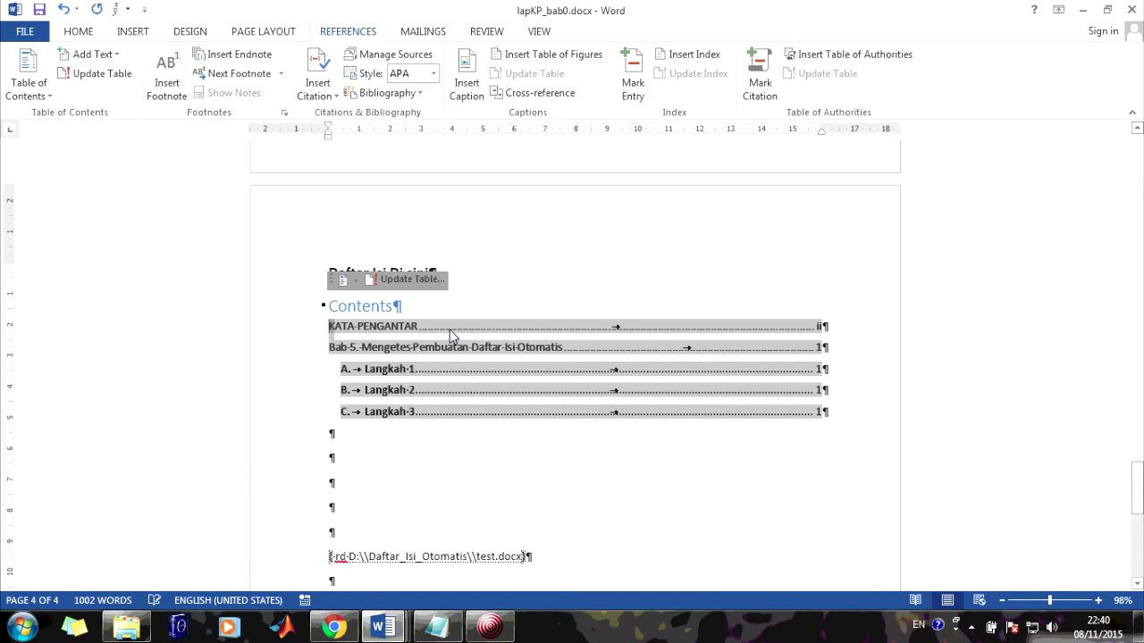
left_click(791, 347)
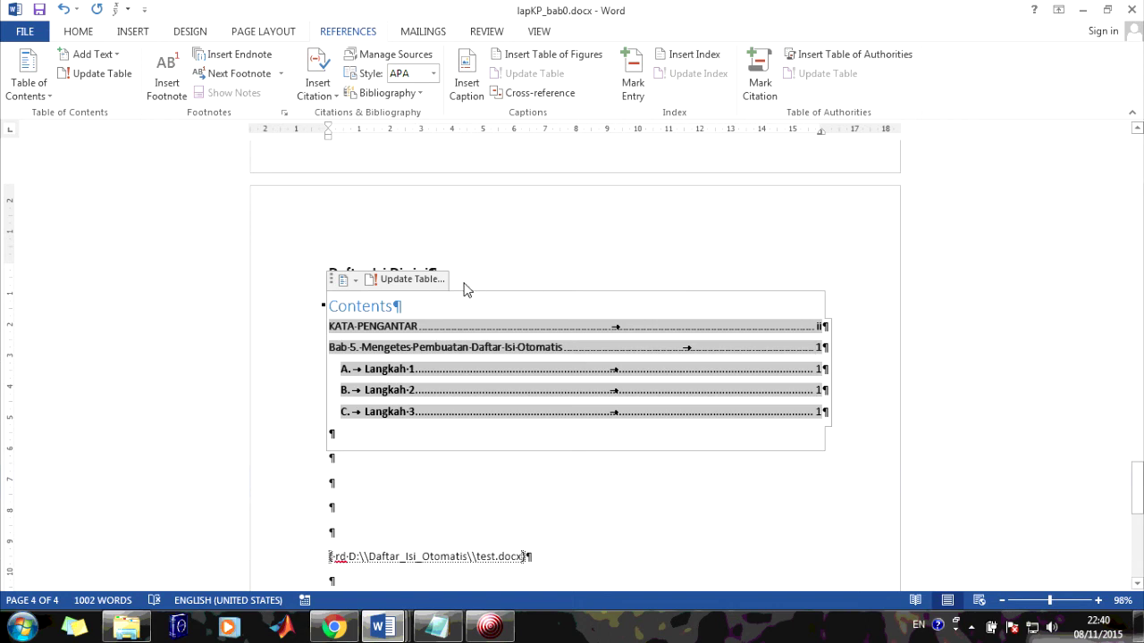
- Try Heading 1 on the KATA PENGANTAR title, then reset it to Normal
left_click_drag(1137, 487, 1137, 161)
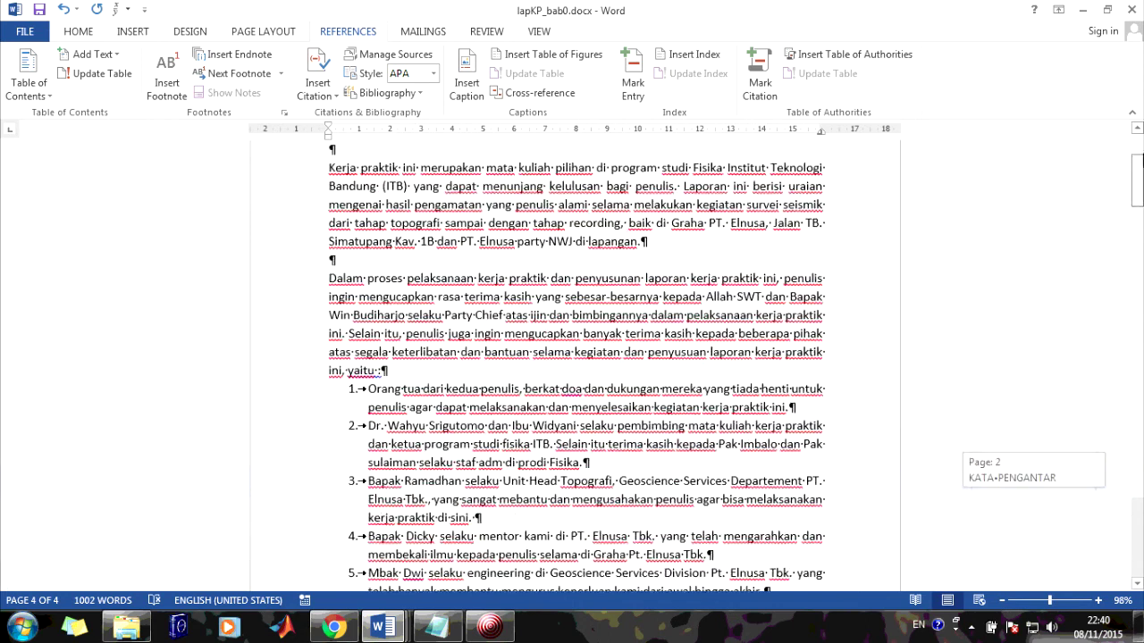
left_click(537, 259)
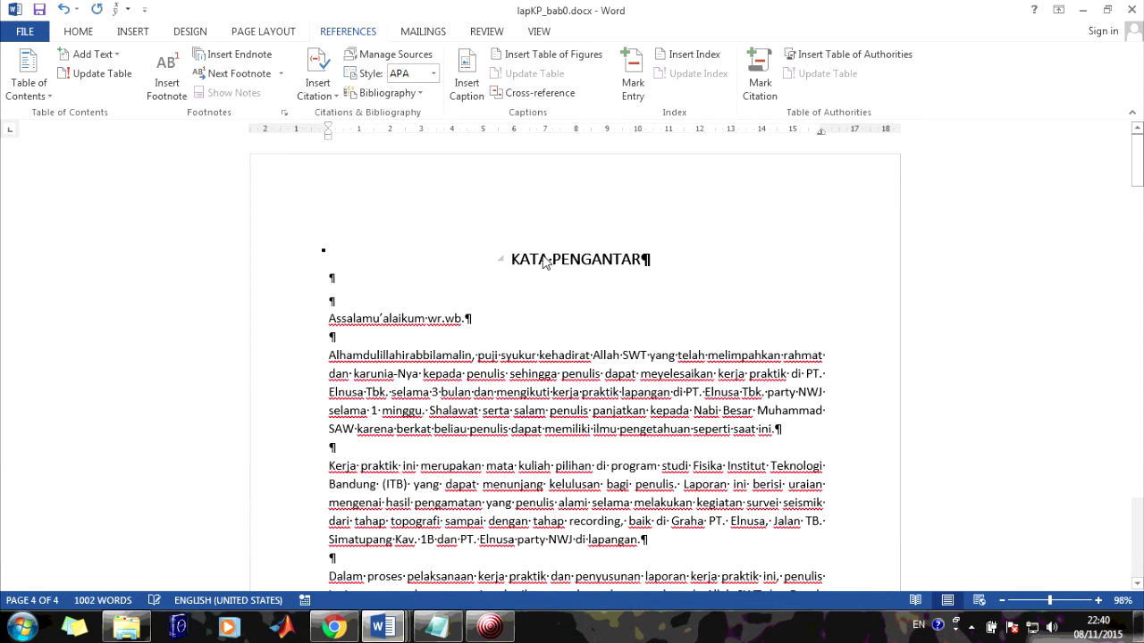
left_click(78, 32)
left_click(710, 85)
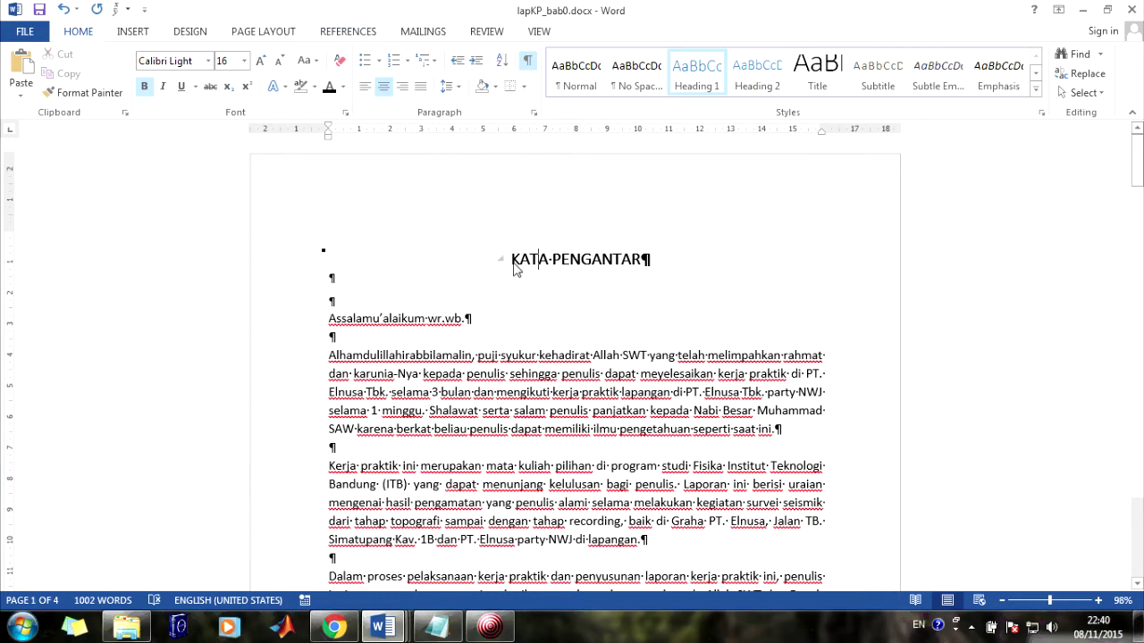
triple_click(603, 260)
left_click(577, 71)
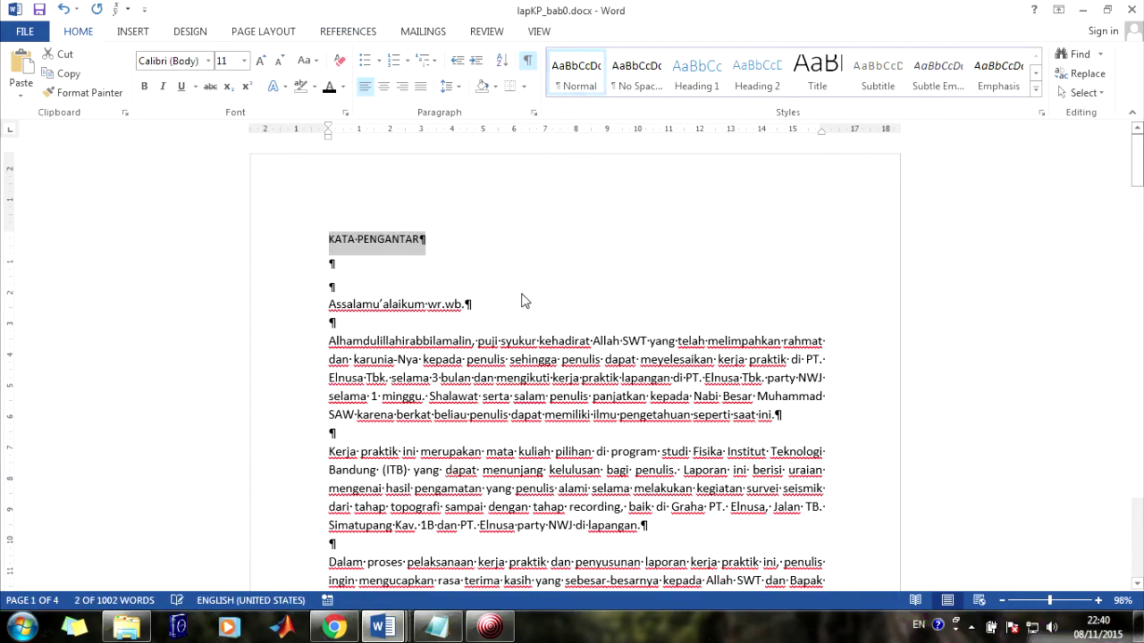
left_click(500, 256)
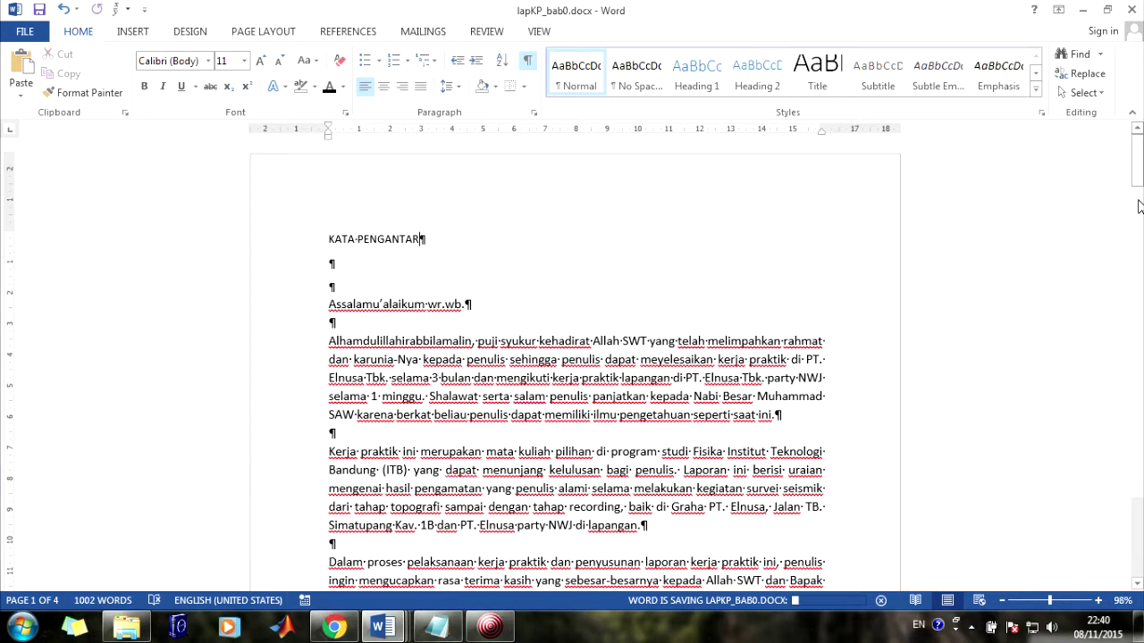
- Update the entire table of contents
left_click_drag(1138, 170, 1126, 509)
left_click(518, 319)
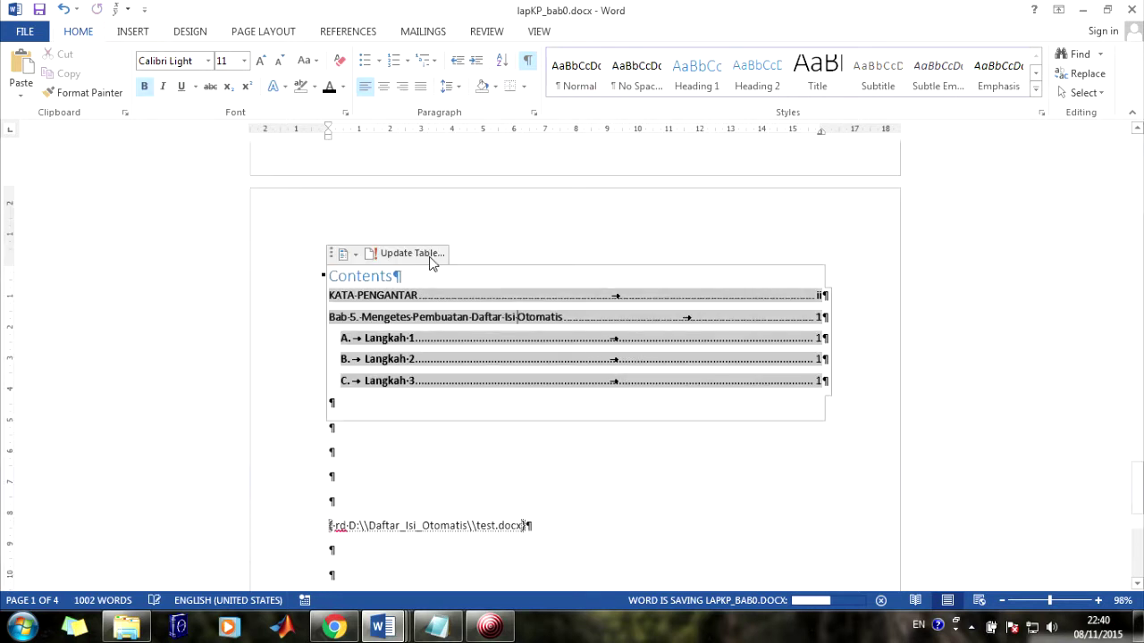
left_click(432, 255)
left_click(525, 311)
left_click(581, 334)
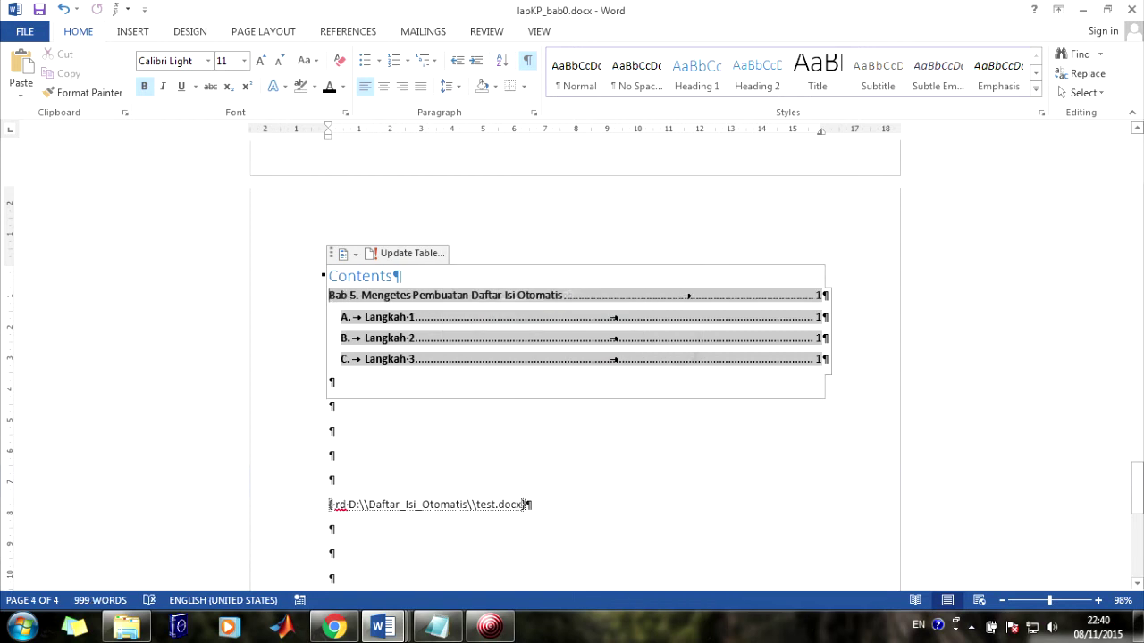
- Make KATA PENGANTAR a bold, centred, black Heading 1
left_click_drag(1140, 474, 1137, 143)
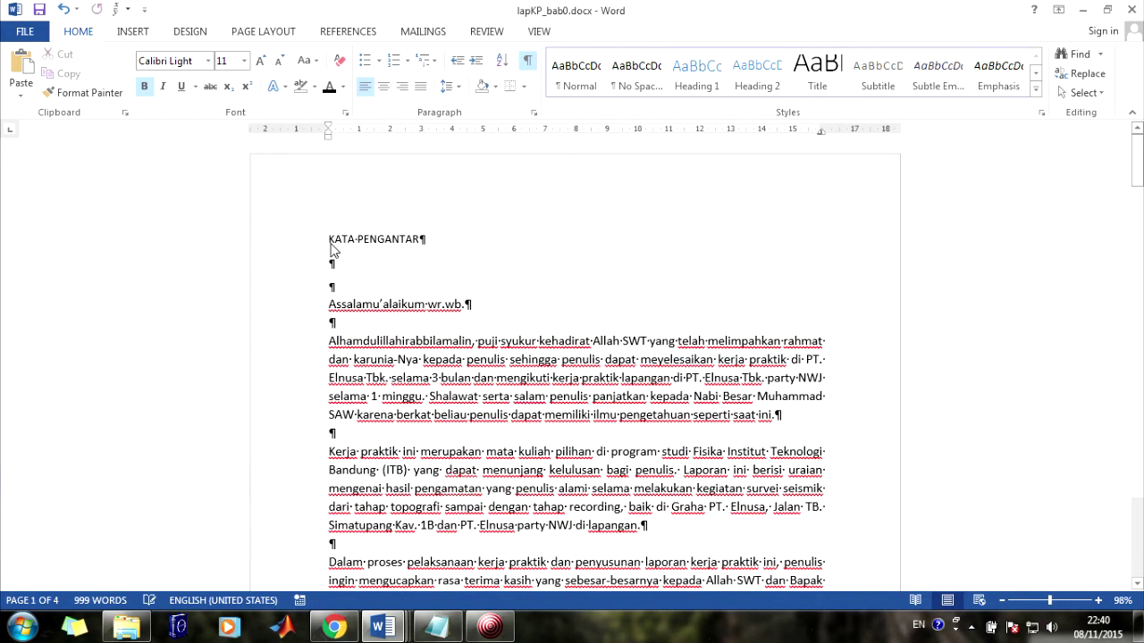
triple_click(387, 246)
left_click(697, 76)
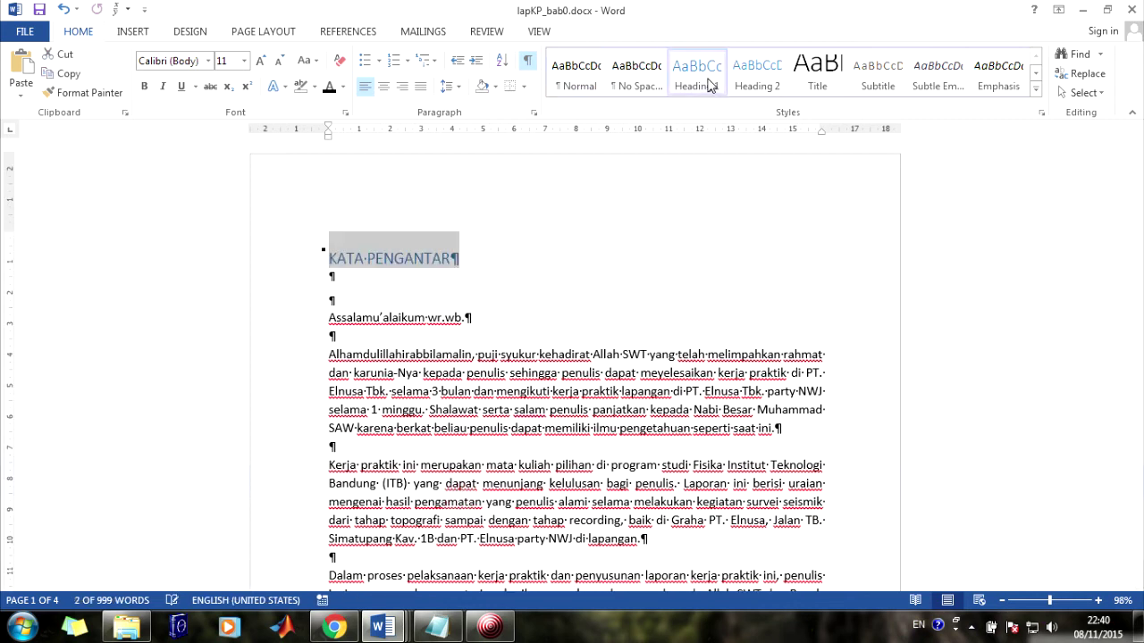
left_click(144, 86)
left_click(347, 85)
left_click(367, 109)
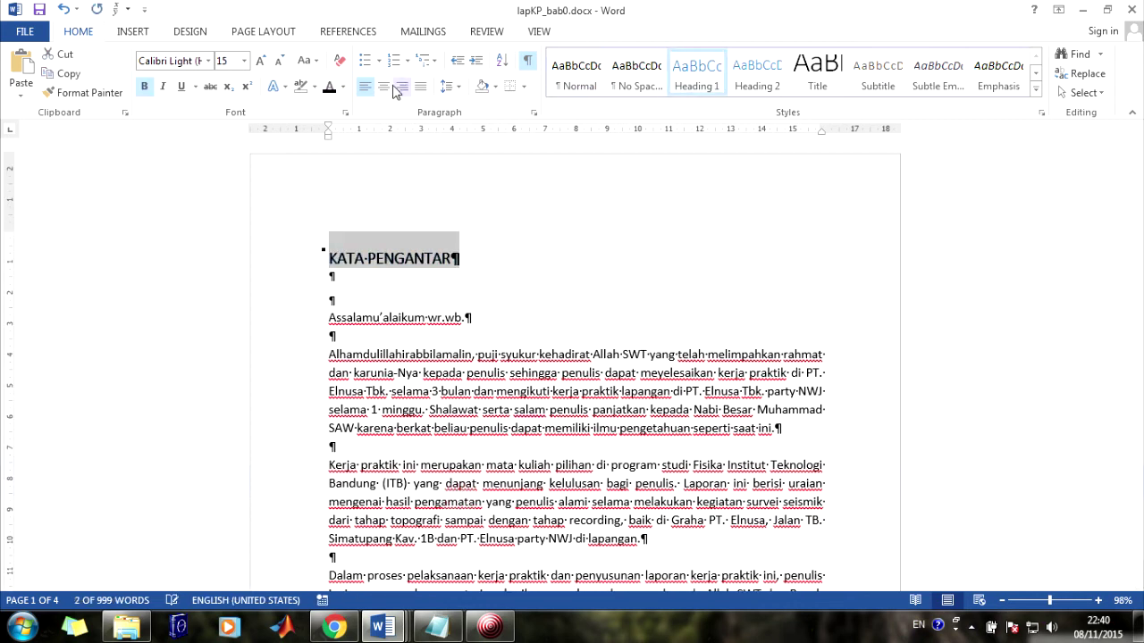
left_click(383, 86)
left_click(625, 230)
- Save lapKP_bab0.docx and select the table of contents
scroll(572, 358, "down", 15)
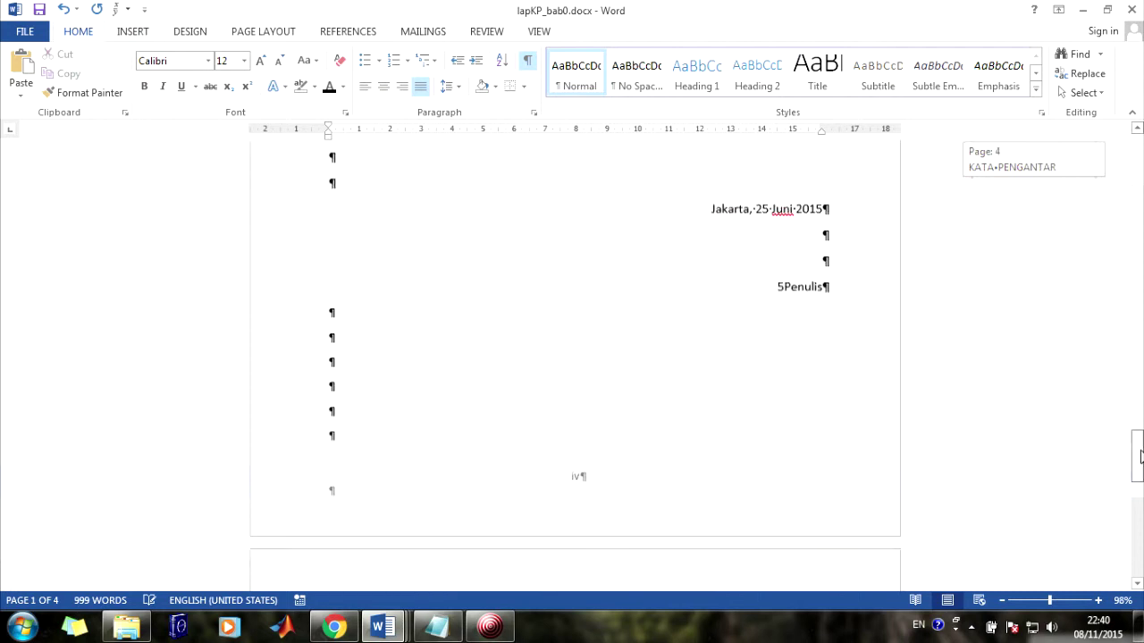
left_click(40, 9)
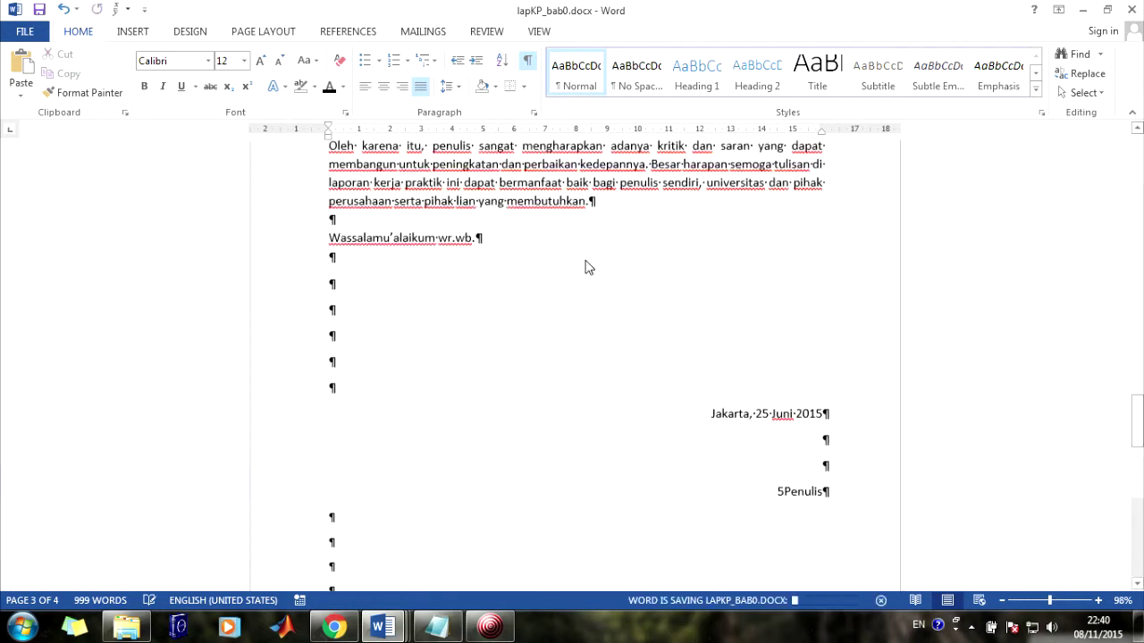
scroll(589, 281, "down", 4)
left_click(497, 334)
- In test.docx, set the Bab 5 title to Normal style and save
left_click(411, 253)
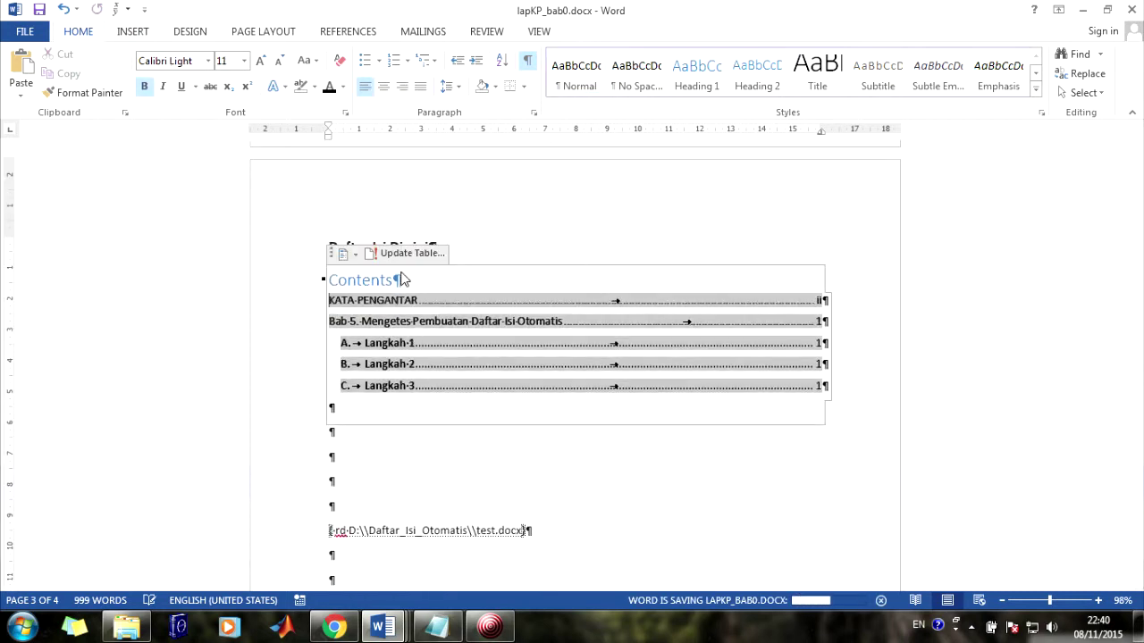
left_click(386, 304)
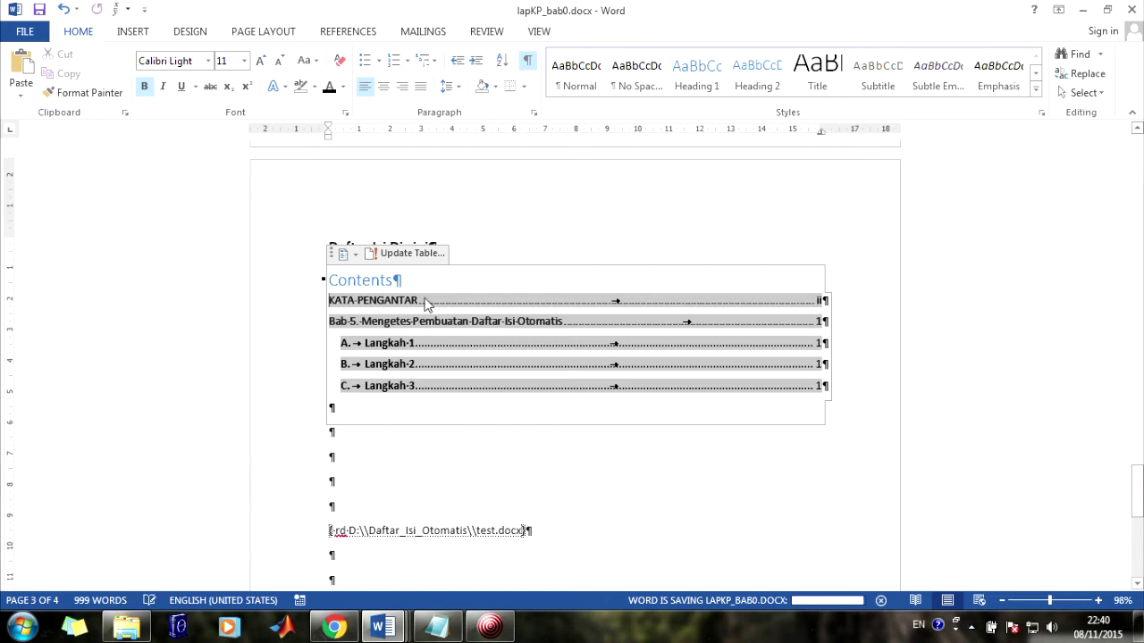
left_click(382, 625)
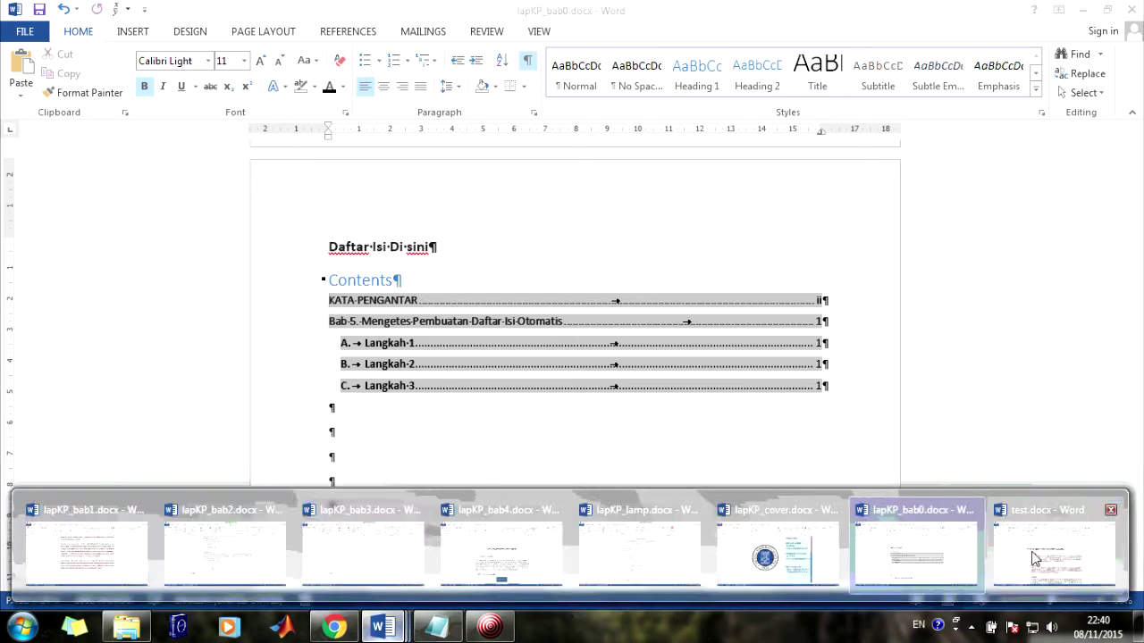
left_click(1034, 559)
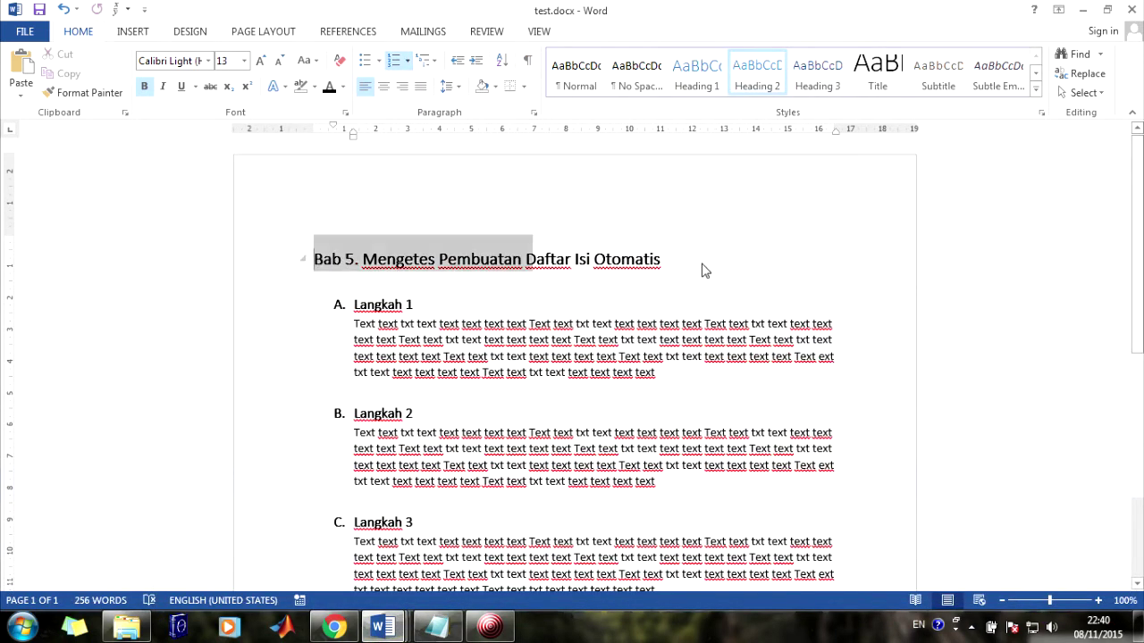
left_click_drag(309, 268, 703, 268)
left_click(593, 78)
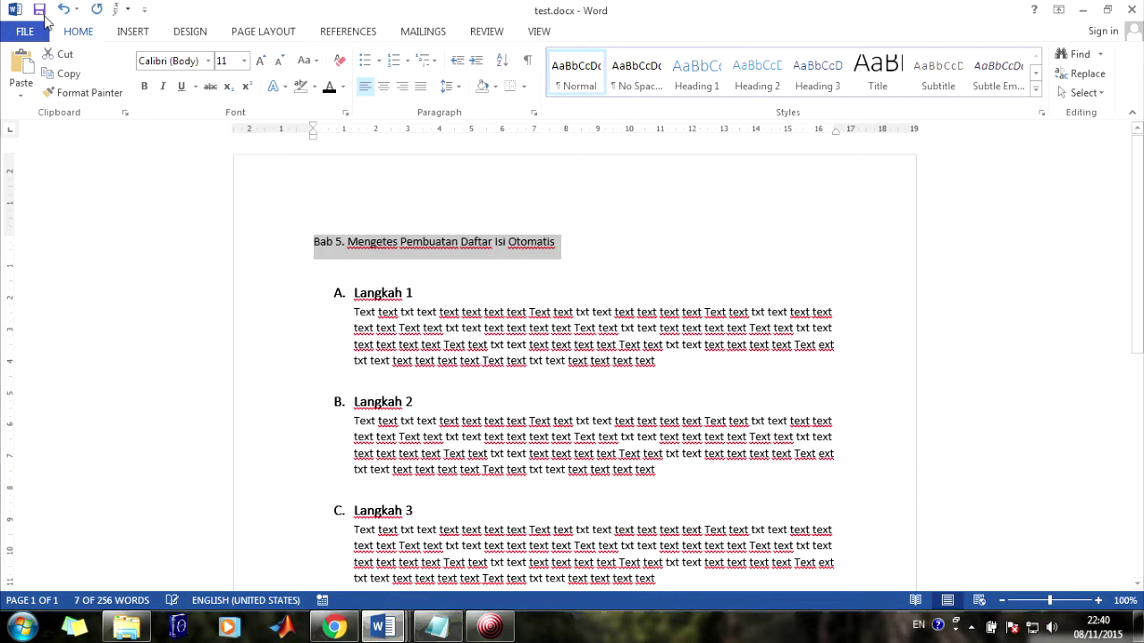
left_click(39, 10)
- Back in lapKP_bab0, update the entire table of contents
left_click(387, 631)
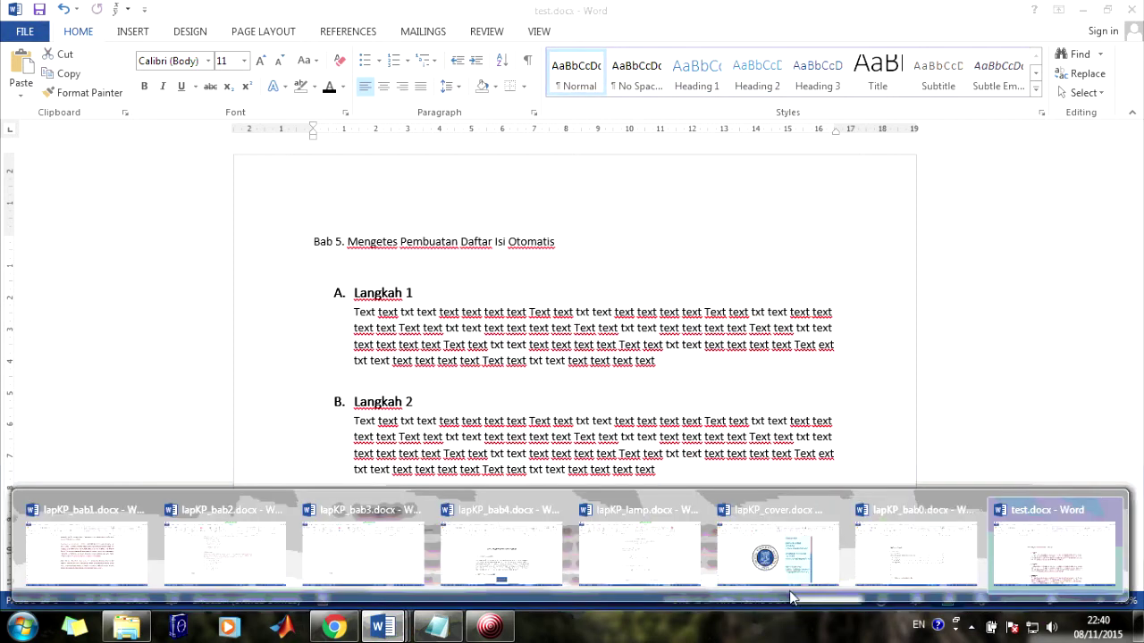
left_click(893, 551)
left_click(381, 257)
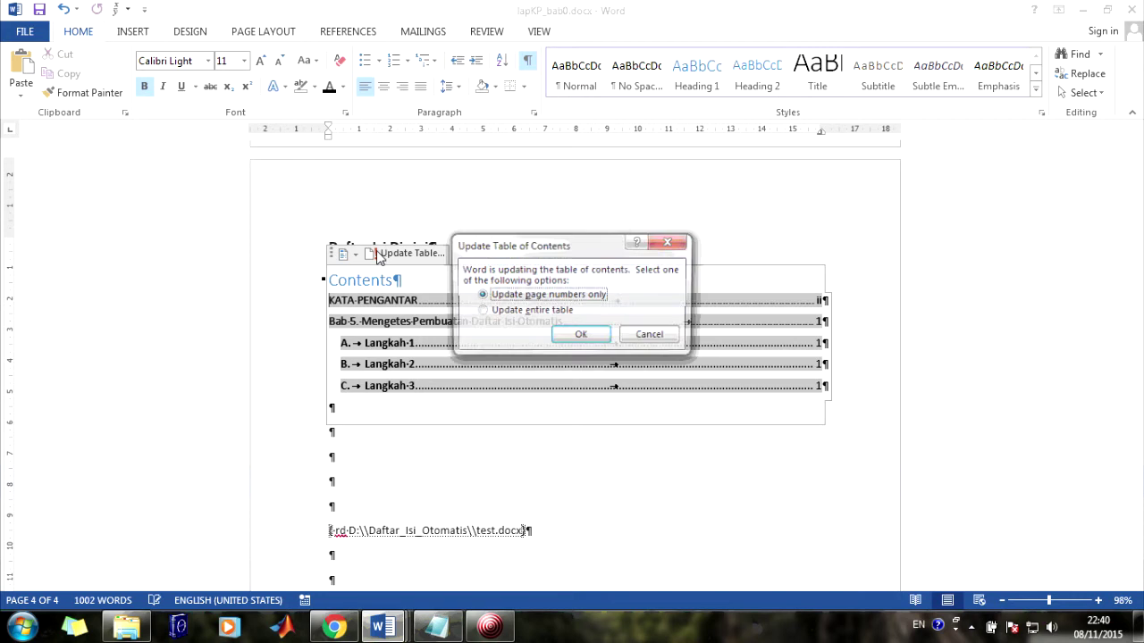
left_click(561, 311)
left_click(565, 345)
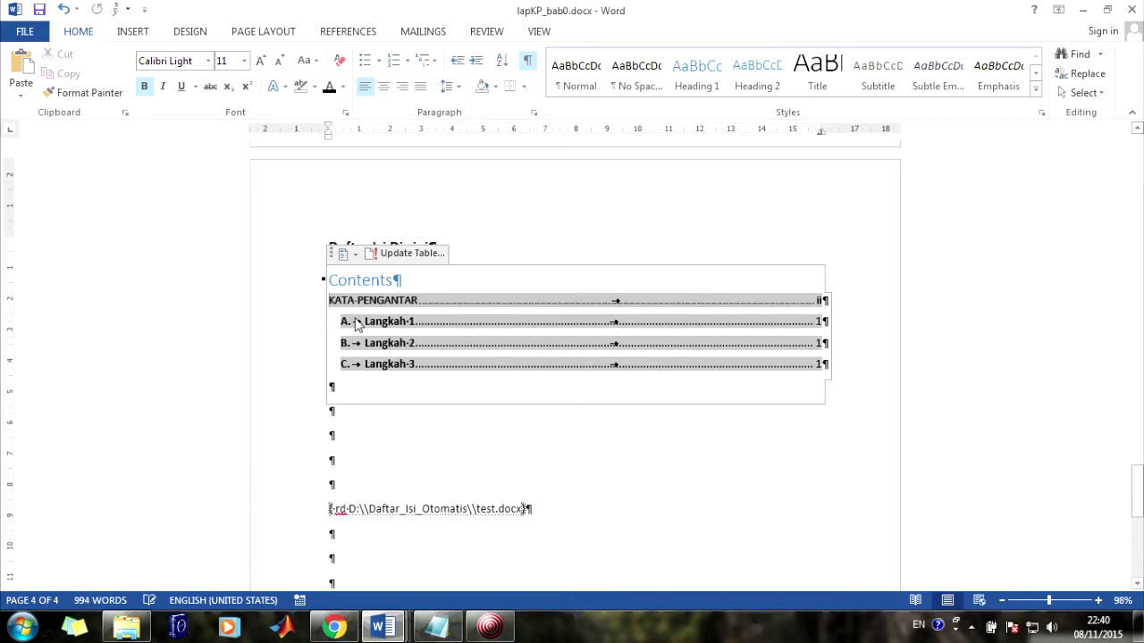
- Set Langkah 1 in test.docx to Normal style with Ctrl+Shift+N
mouse_move(383, 627)
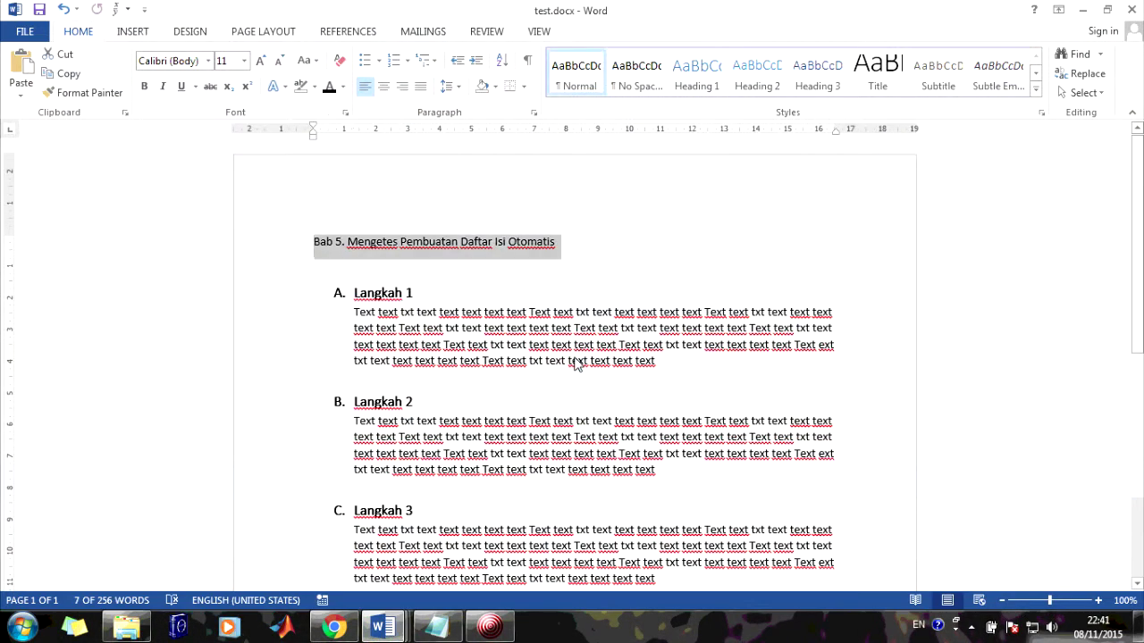
left_click_drag(355, 294, 438, 296)
key("ctrl+shift+n")
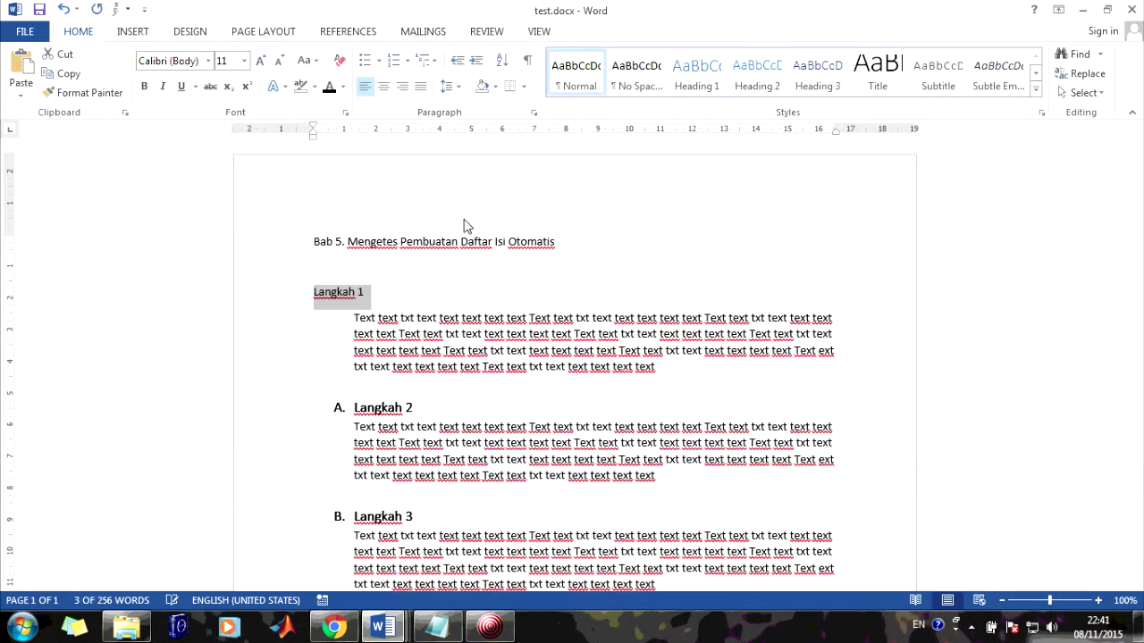
- Rebuild lapKP_bab0's whole contents table again so Langkah 1 drops out
left_click(383, 626)
left_click(899, 549)
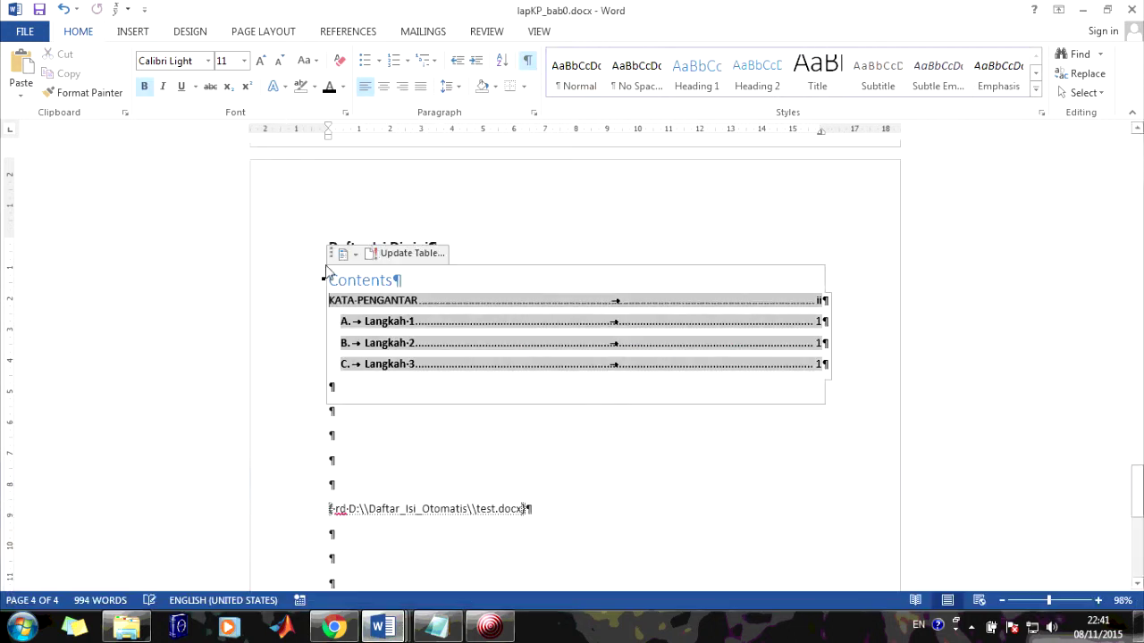
left_click(374, 254)
left_click(485, 310)
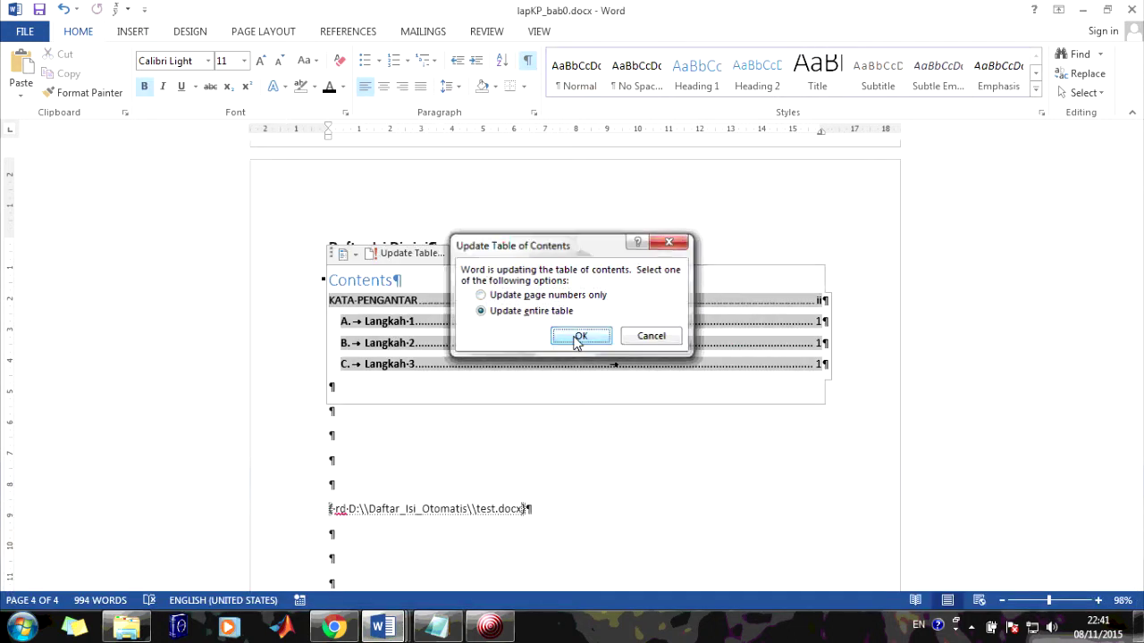
left_click(579, 334)
left_click(383, 625)
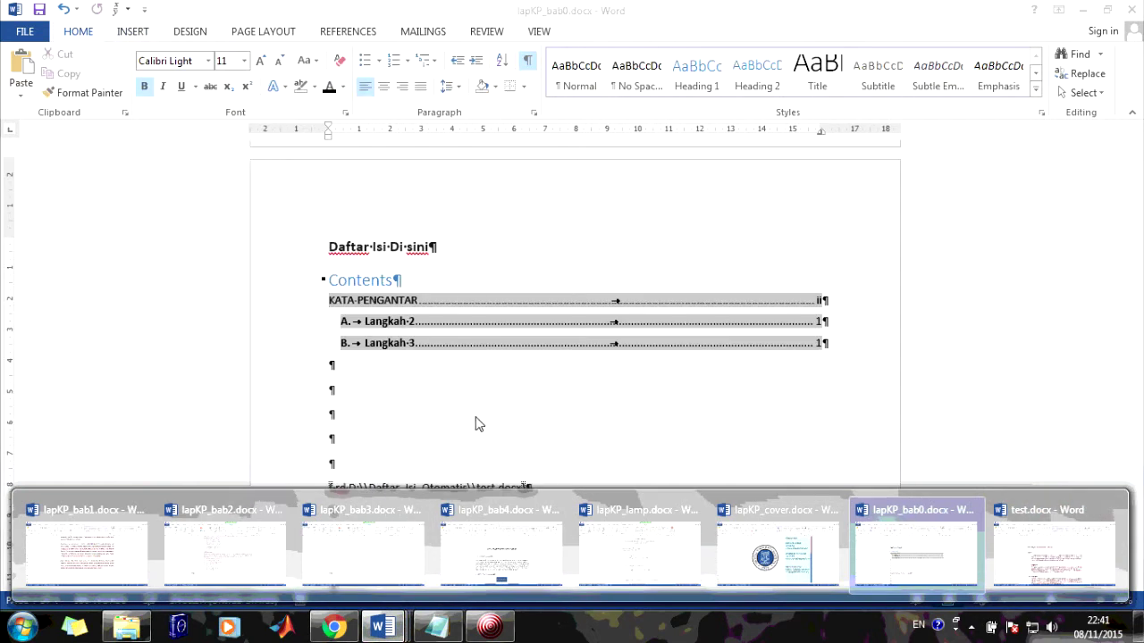
- Give Langkah 1 Heading 2 and make the Bab 5 title a bold black Heading 1
left_click(1068, 546)
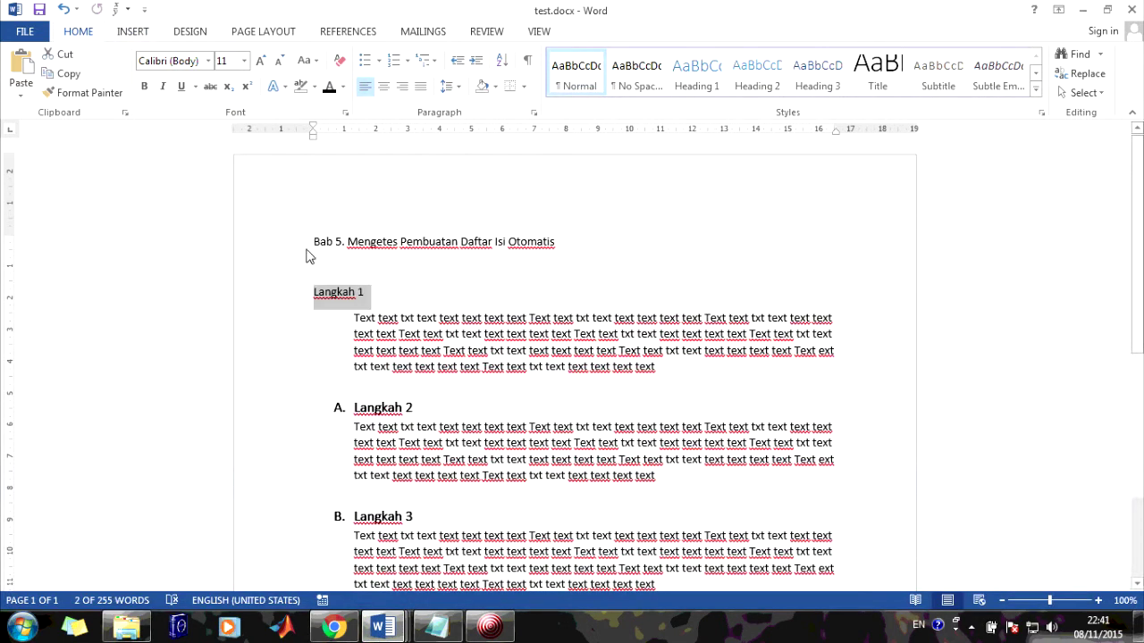
left_click(760, 76)
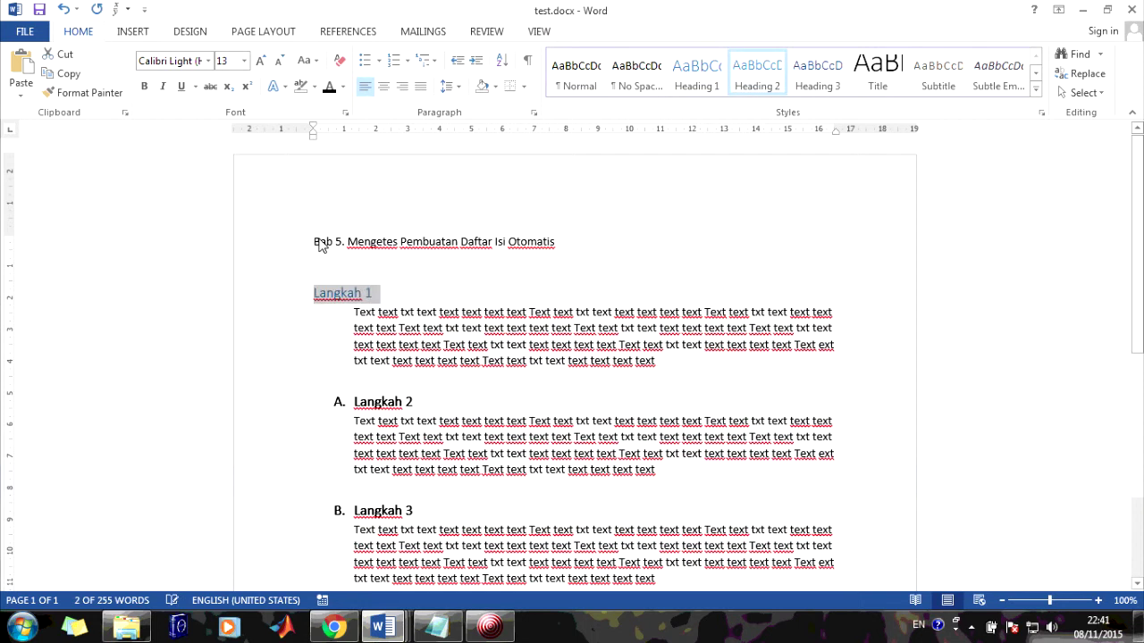
left_click_drag(317, 247, 556, 246)
left_click(697, 73)
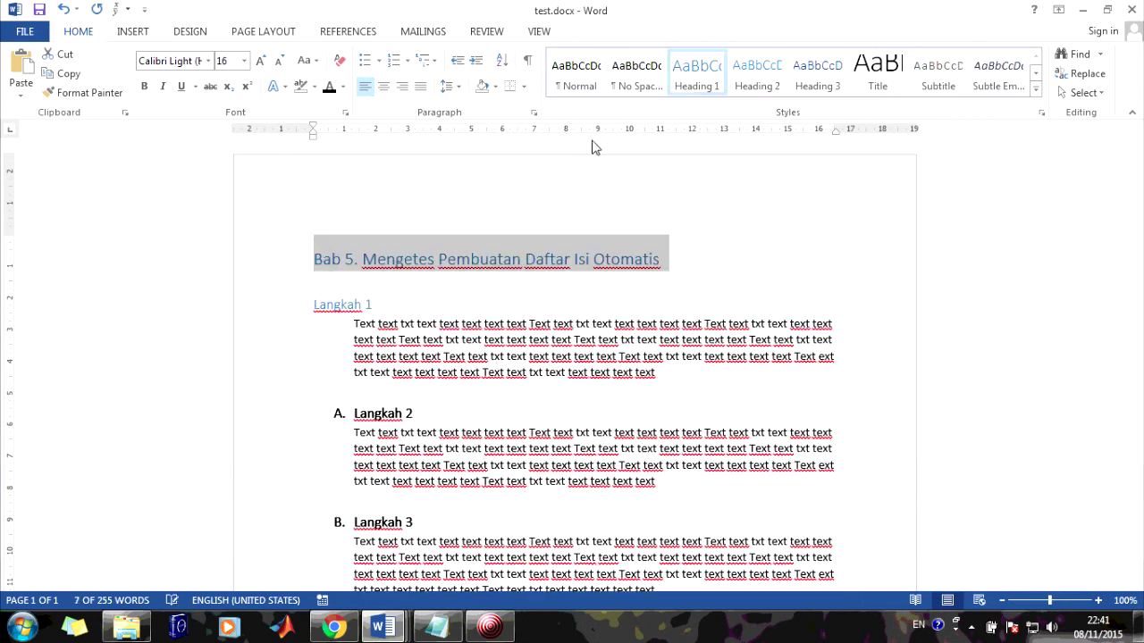
left_click(144, 87)
left_click(329, 87)
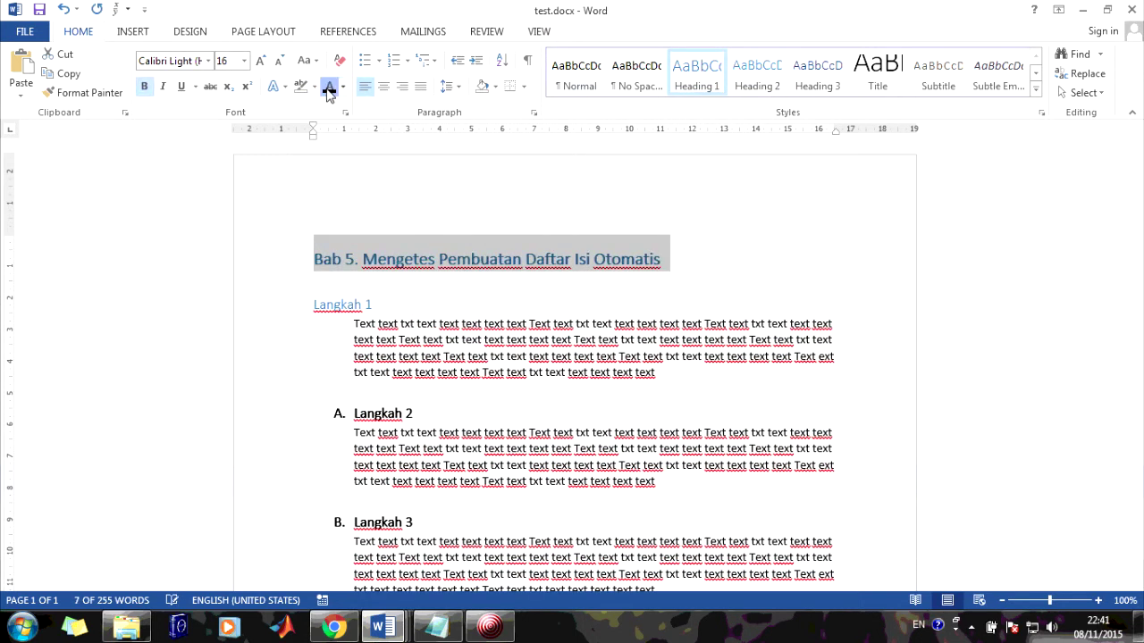
- Prefix Langkah 1 with 'A.', make it bold and black, and save test.docx
left_click(306, 300)
type("A.")
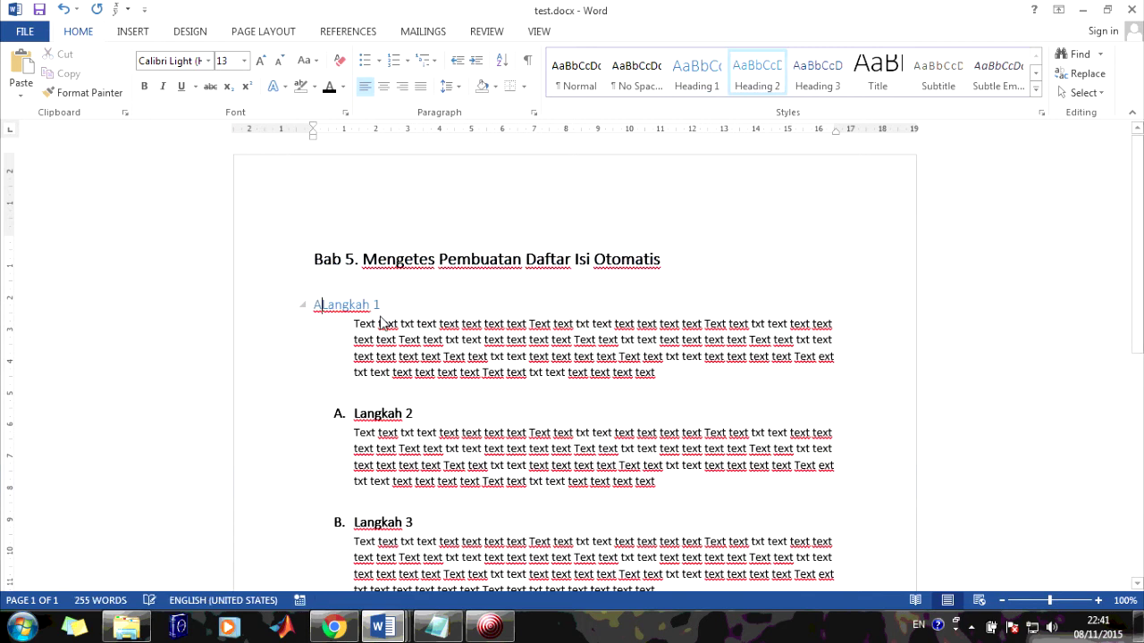
left_click_drag(418, 307, 354, 305)
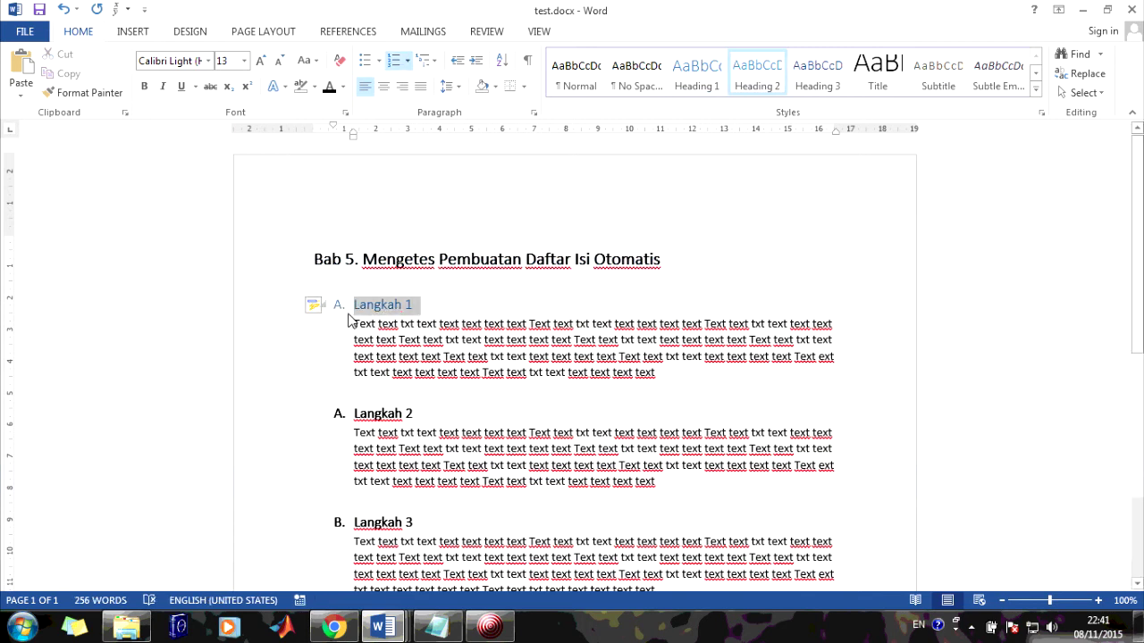
left_click(144, 86)
left_click(329, 87)
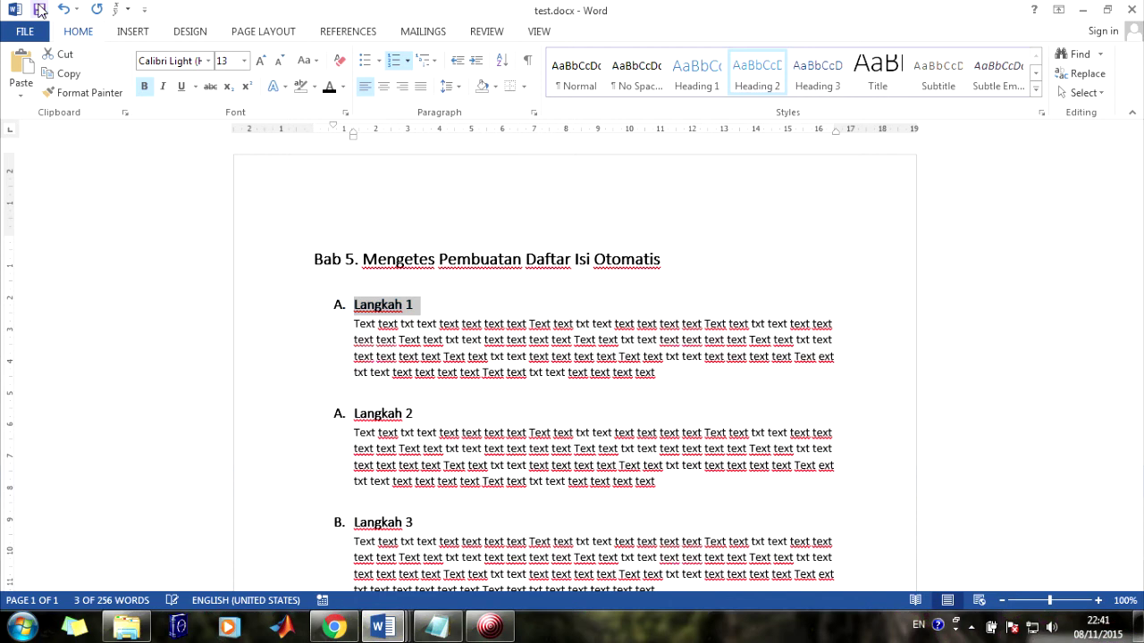
key("ctrl+s")
- In lapKP_bab0, update the entire table of contents so Bab 5 and Langkah 1 return
mouse_move(377, 633)
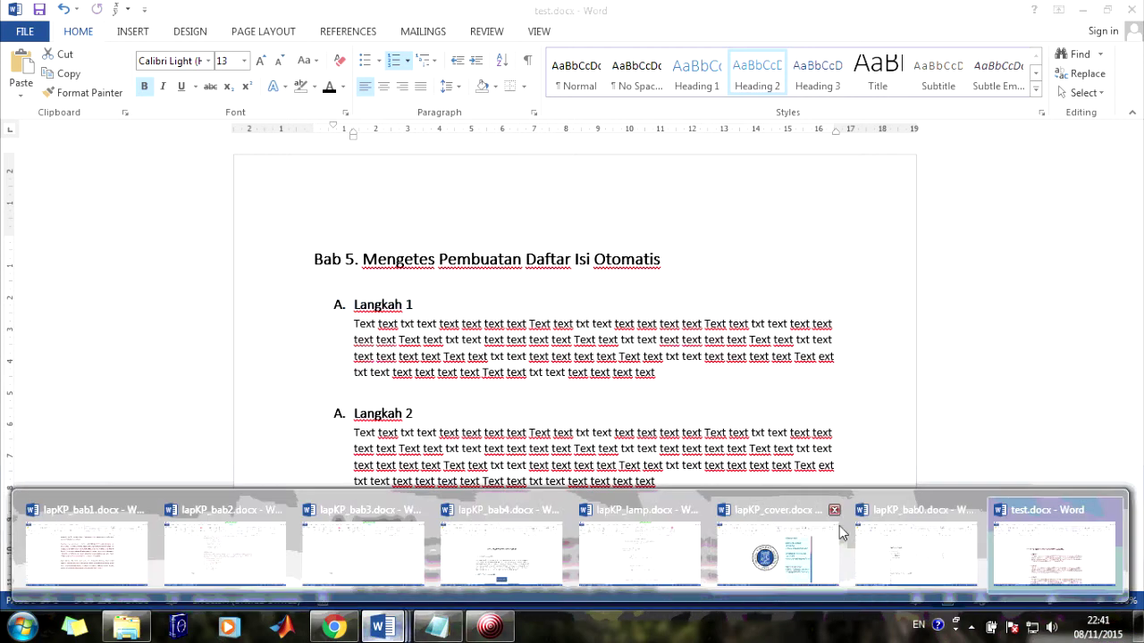
left_click(839, 526)
left_click(405, 254)
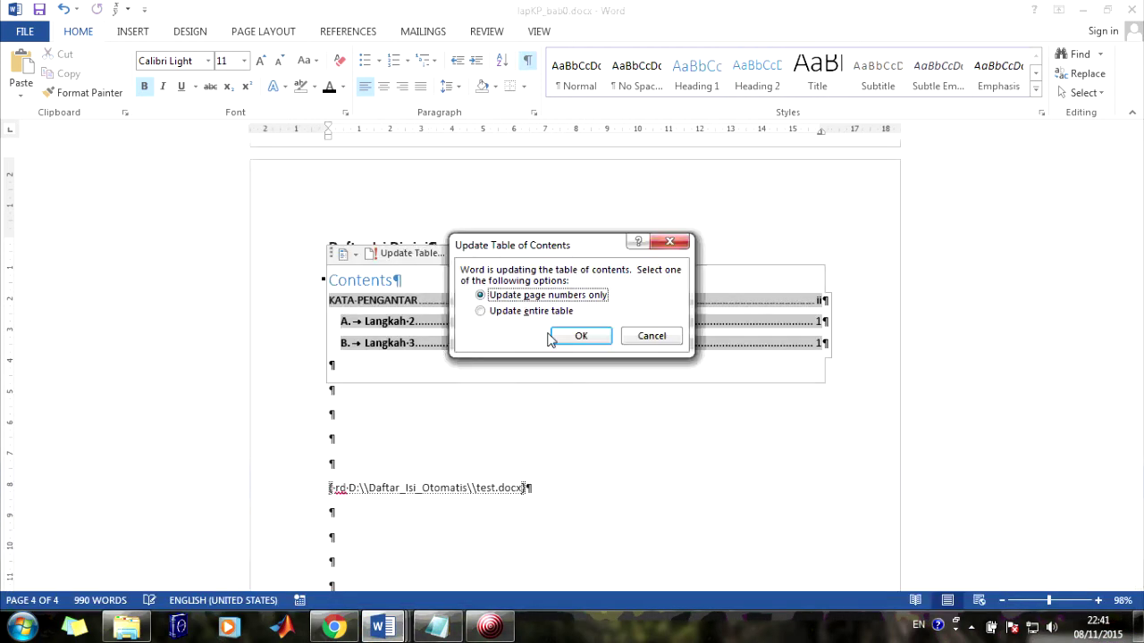
left_click(554, 311)
left_click(582, 334)
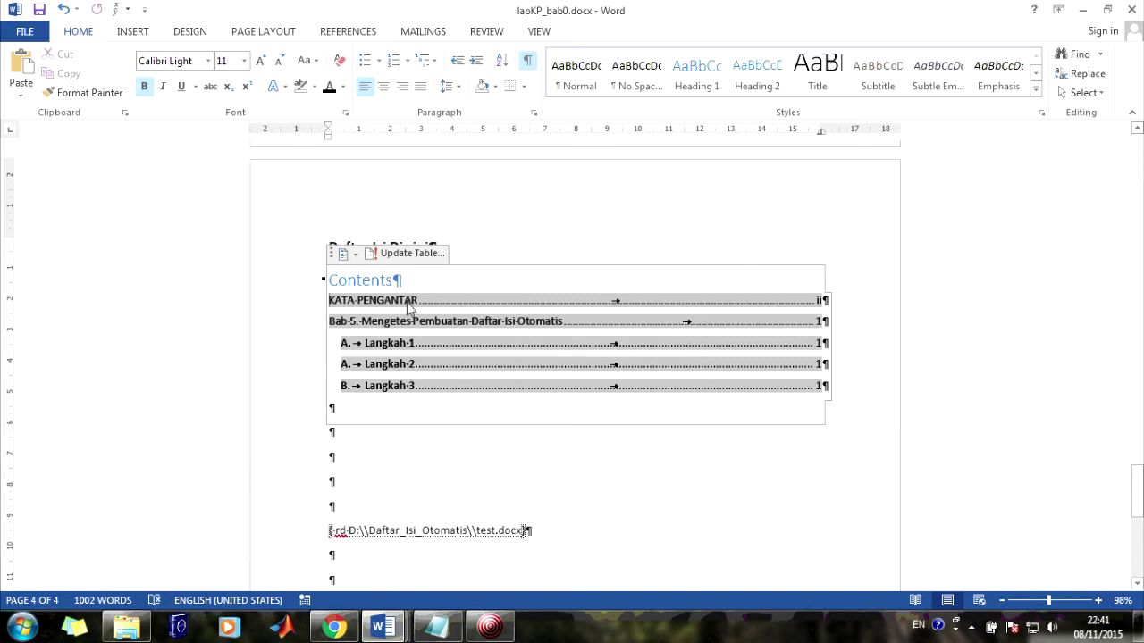
left_click(601, 245)
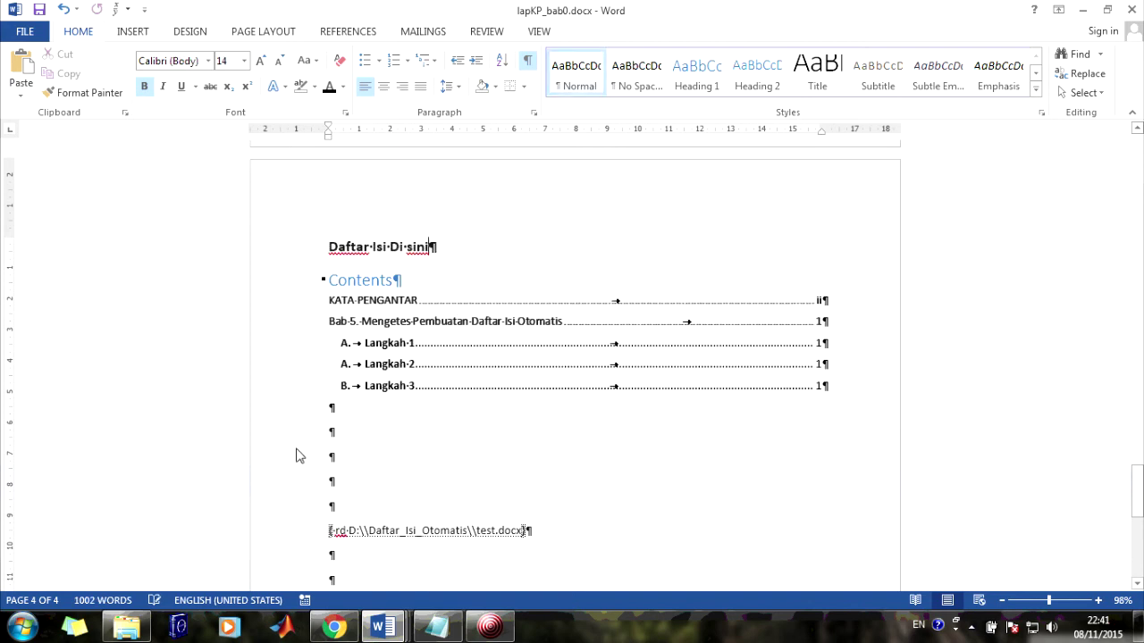
scroll(414, 452, "down", 5)
scroll(329, 223, "up", 1)
scroll(331, 245, "up", 1)
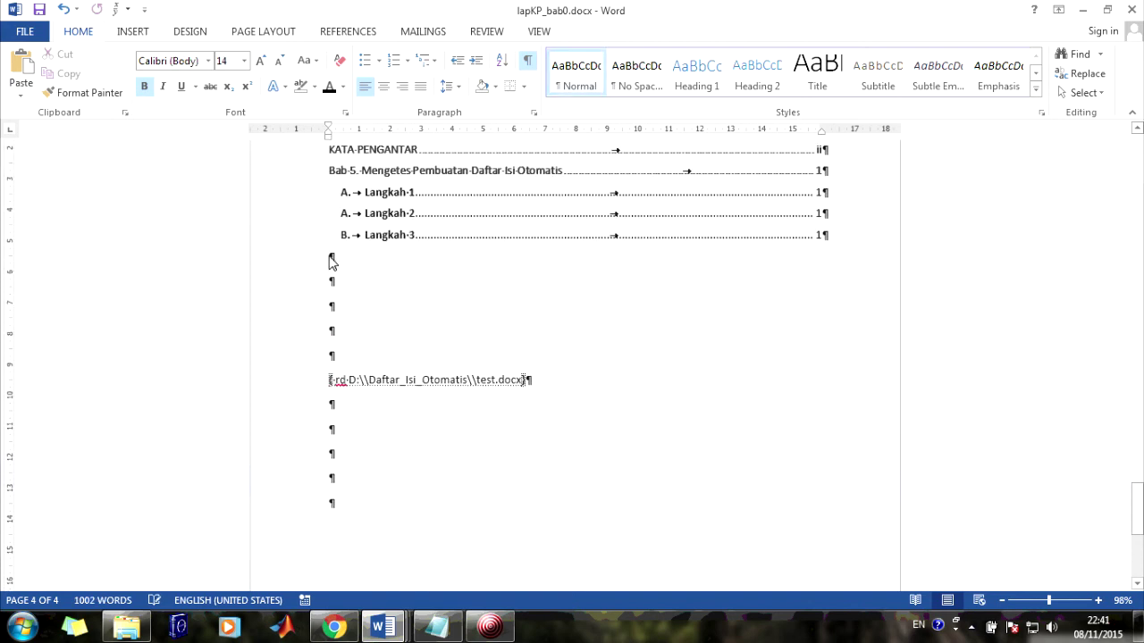
- Toggle Show/Hide ¶ until the formatting marks are hidden
left_click(528, 63)
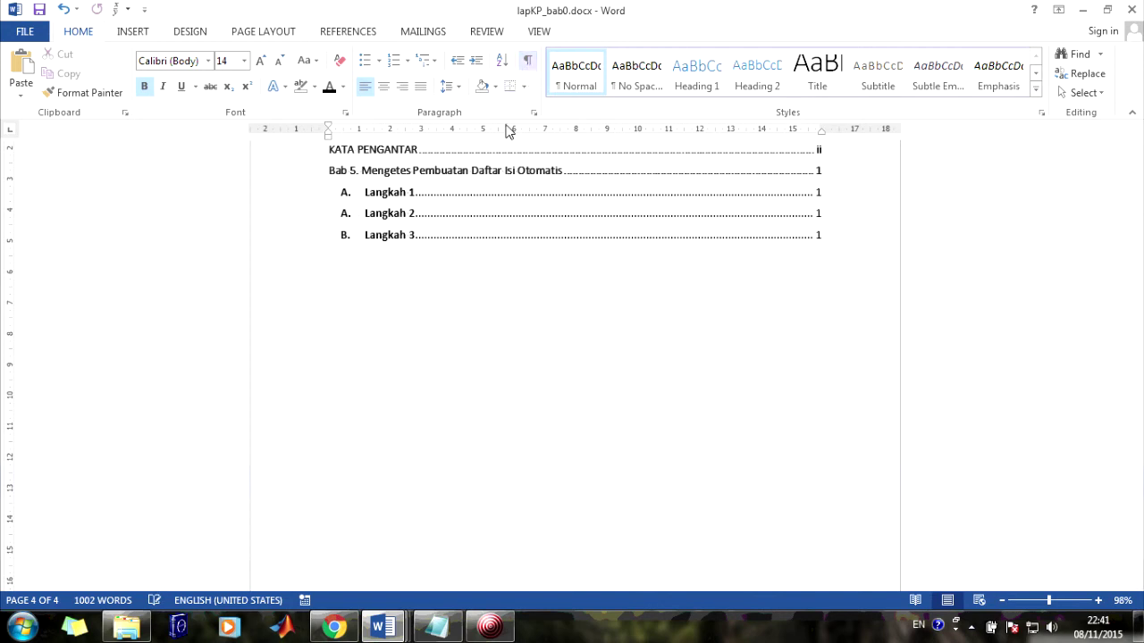
left_click(527, 58)
left_click(528, 59)
left_click(527, 59)
left_click(528, 59)
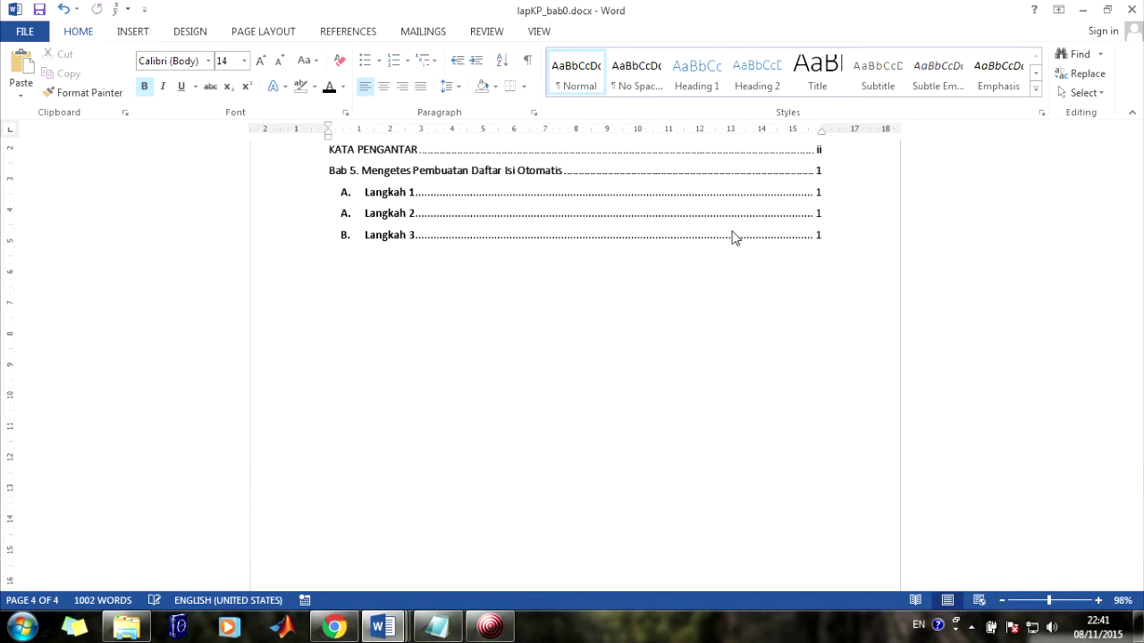
scroll(590, 326, "up", 2)
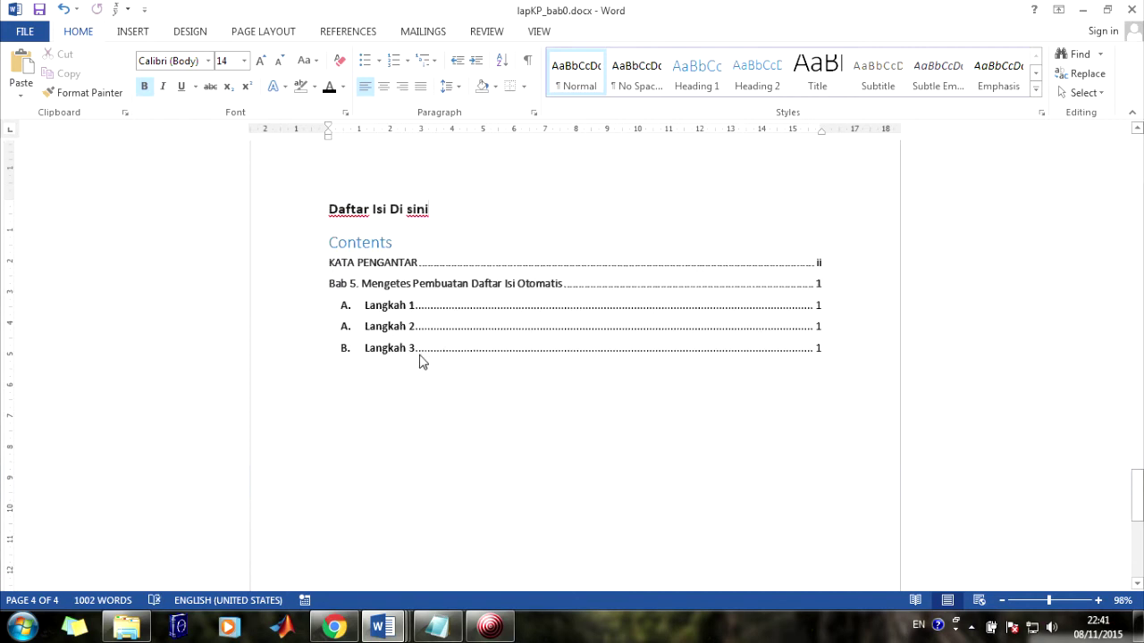
- Review lapKP_bab1, lapKP_bab2 and lapKP_bab4 details in Explorer, then return to lapKP_bab0
key("alt+Tab")
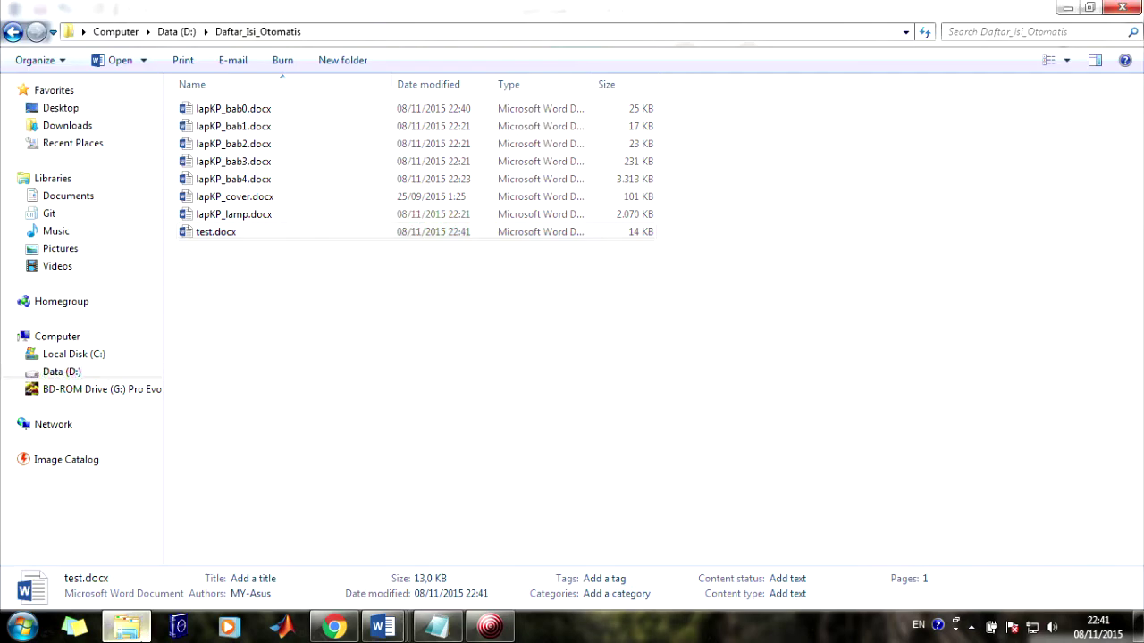
left_click(249, 126)
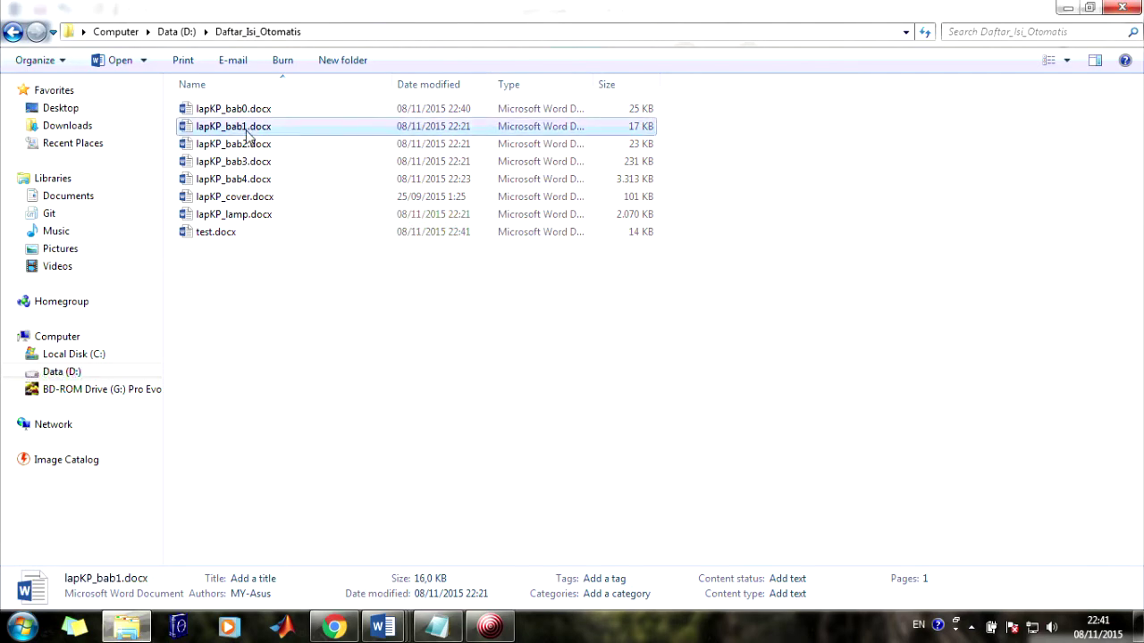
left_click(249, 144)
left_click(249, 179)
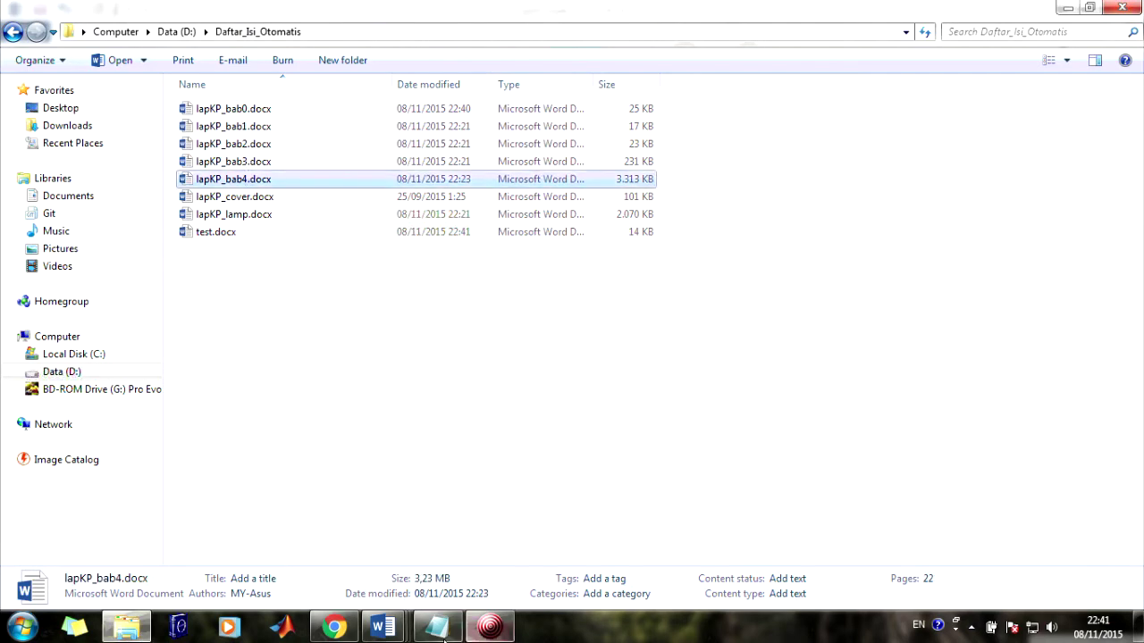
left_click(383, 628)
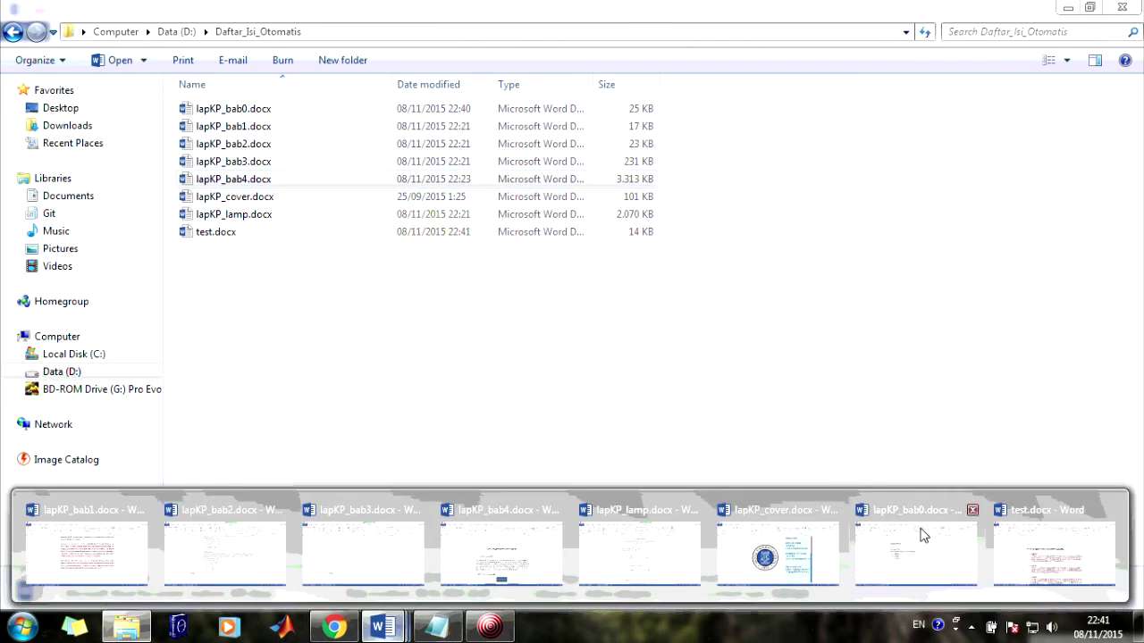
left_click(921, 540)
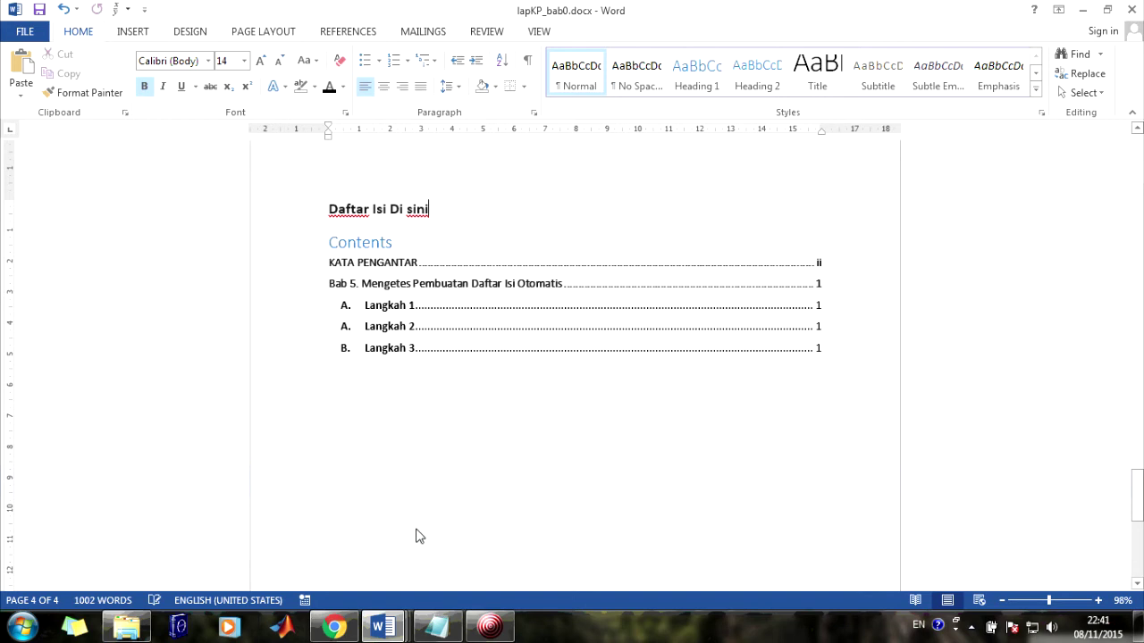
- Switch to the test.docx window and scroll down through it
left_click(382, 627)
left_click(1093, 567)
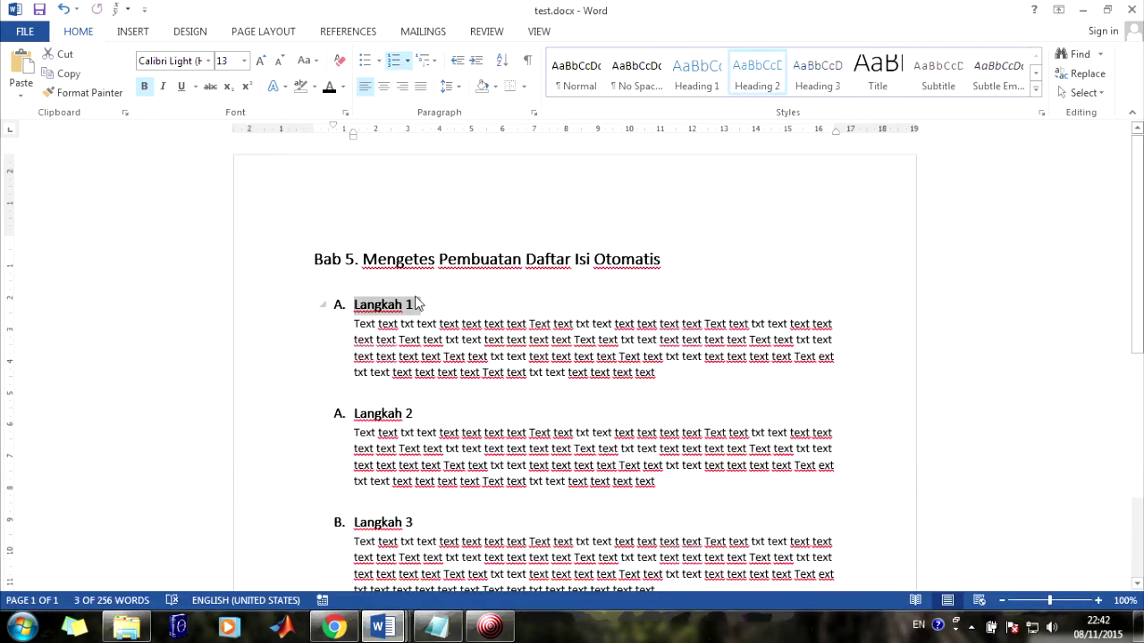
scroll(419, 292, "down", 7)
scroll(540, 406, "down", 2)
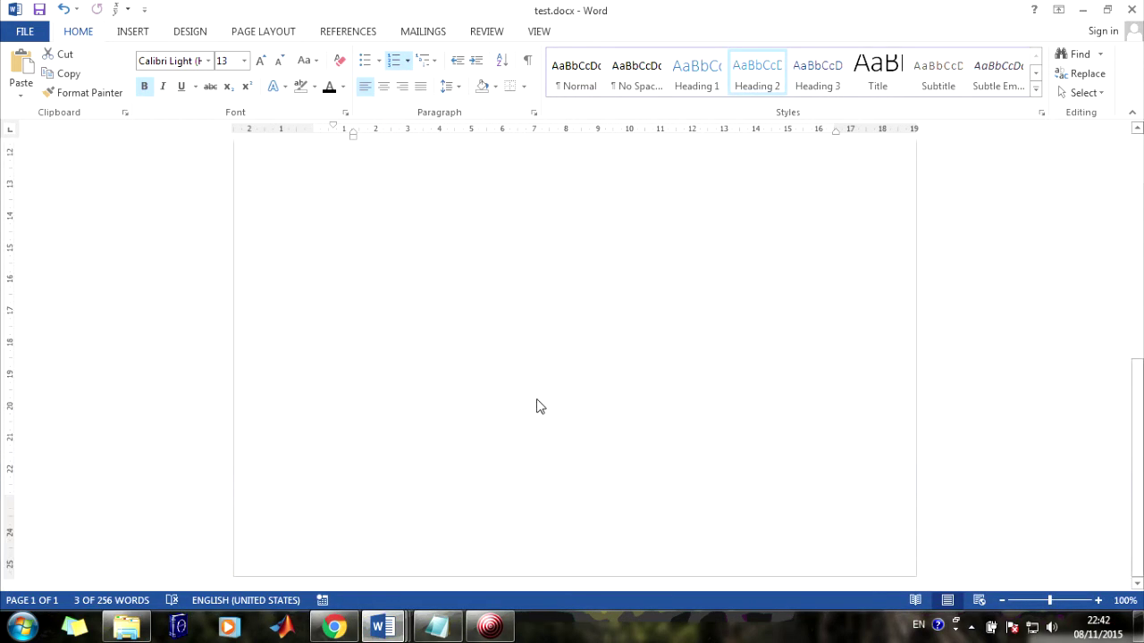
- Go back to lapKP_bab0.docx and place the cursor in its table of contents field
left_click(383, 627)
left_click(880, 518)
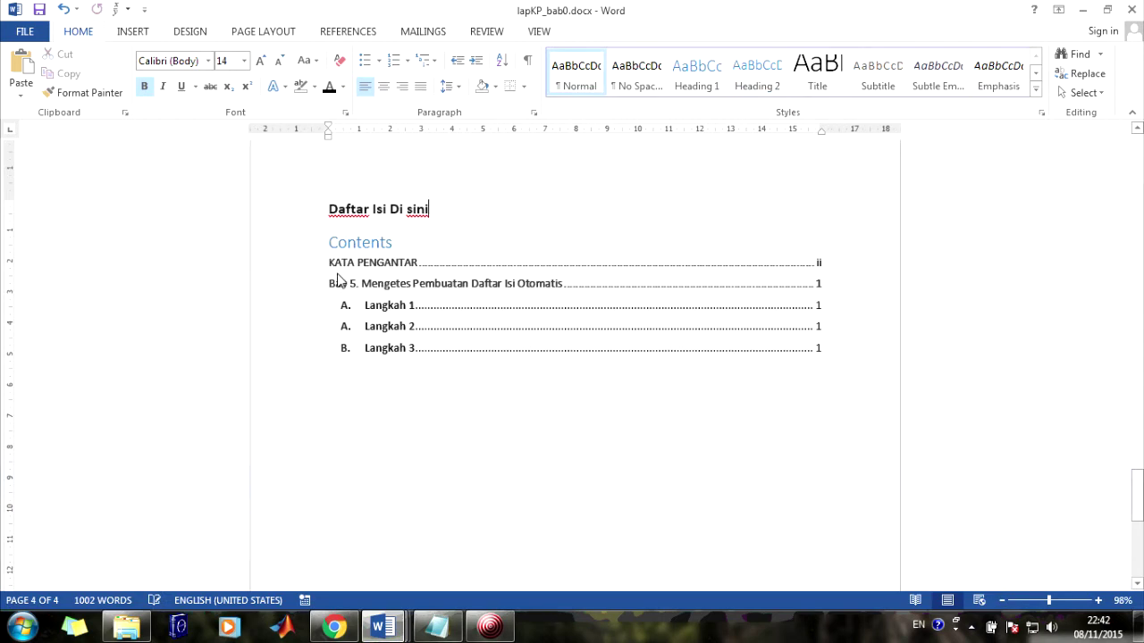
left_click(817, 286)
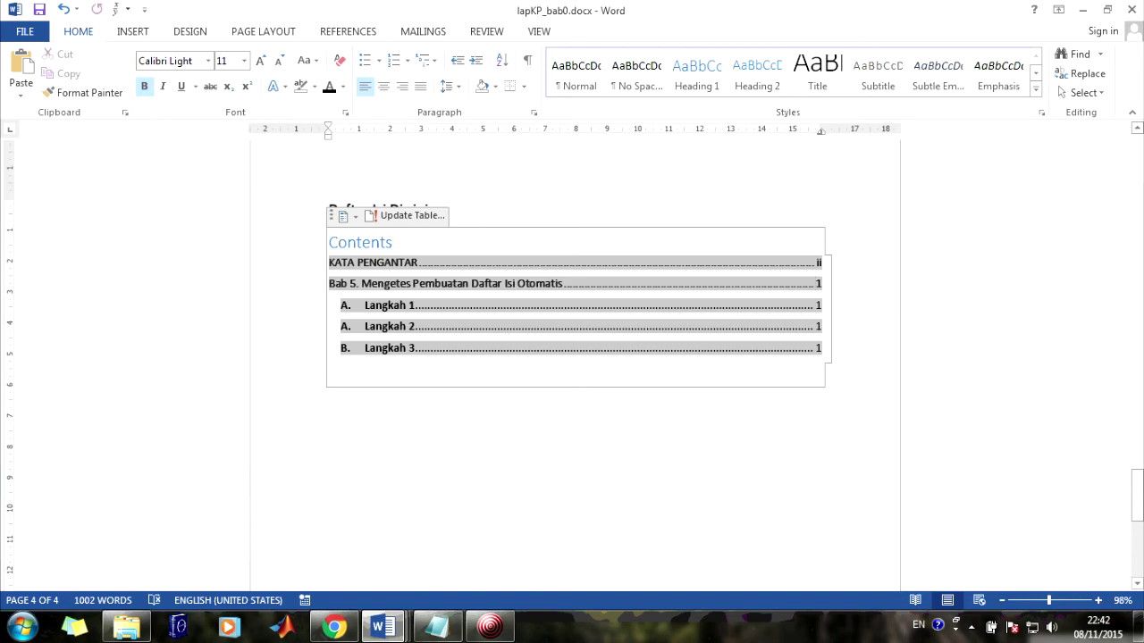
left_click_drag(1137, 496, 1136, 231)
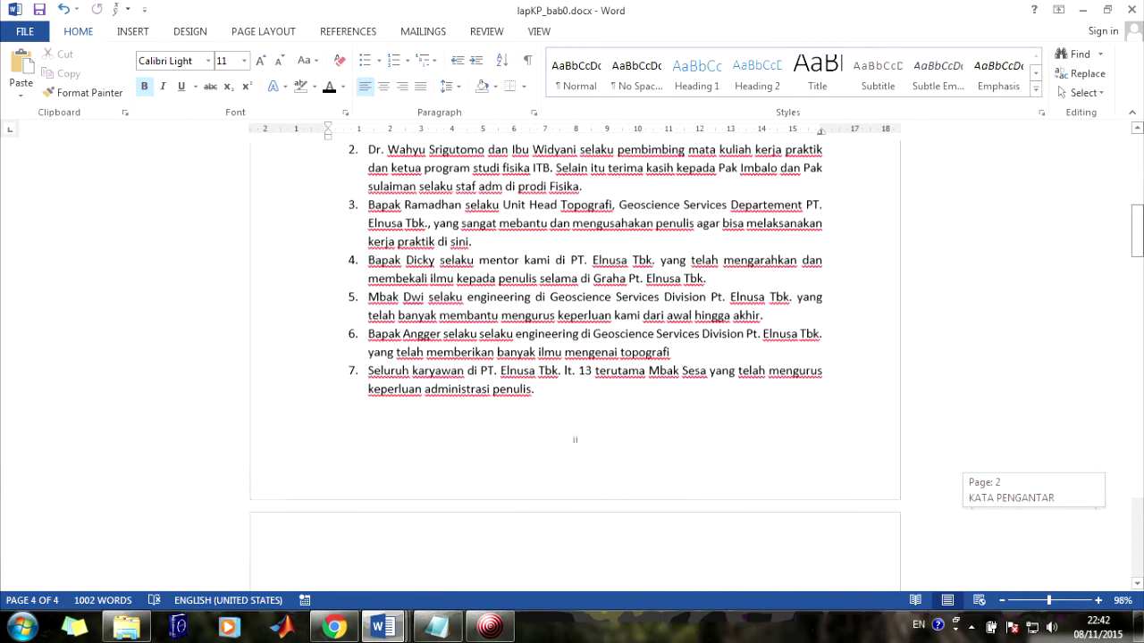
scroll(594, 358, "down", 2)
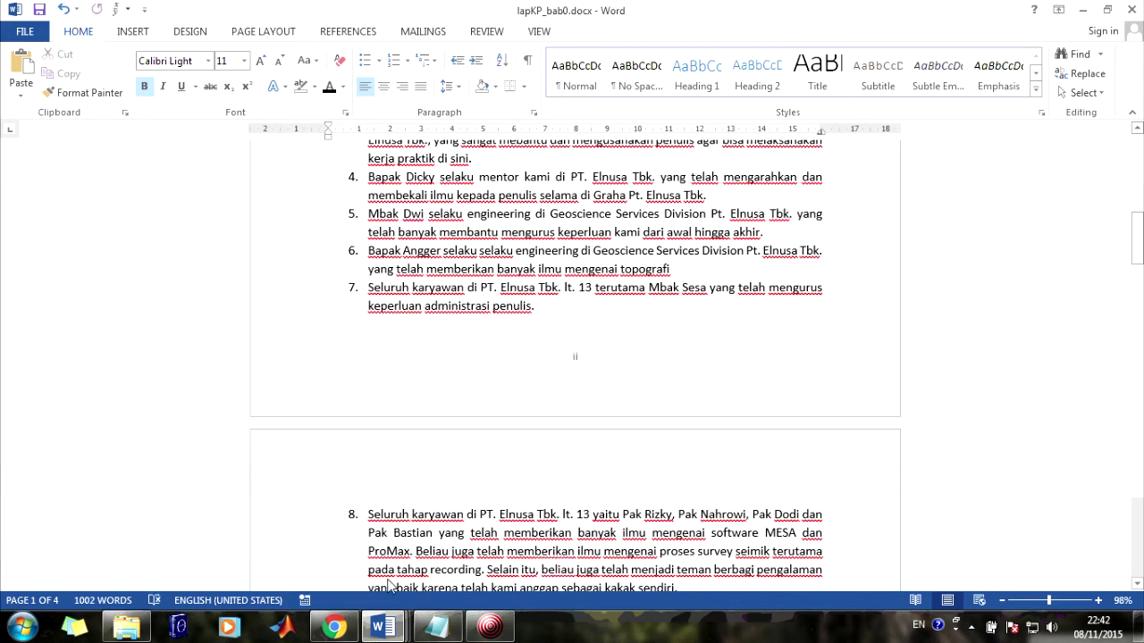
- Return to test.docx and scroll up to the Bab 5 heading on page 1
mouse_move(383, 628)
left_click(1056, 550)
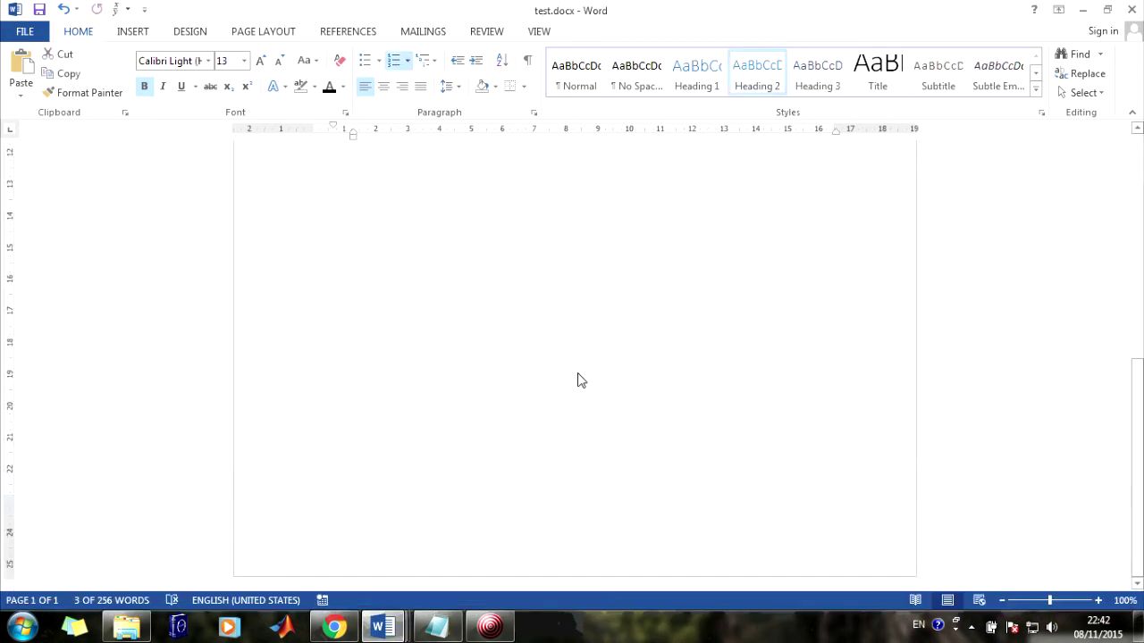
scroll(578, 380, "up", 5)
scroll(575, 382, "up", 3)
- Add a centred Plain Number 2 page number at the bottom of the page
left_click(133, 31)
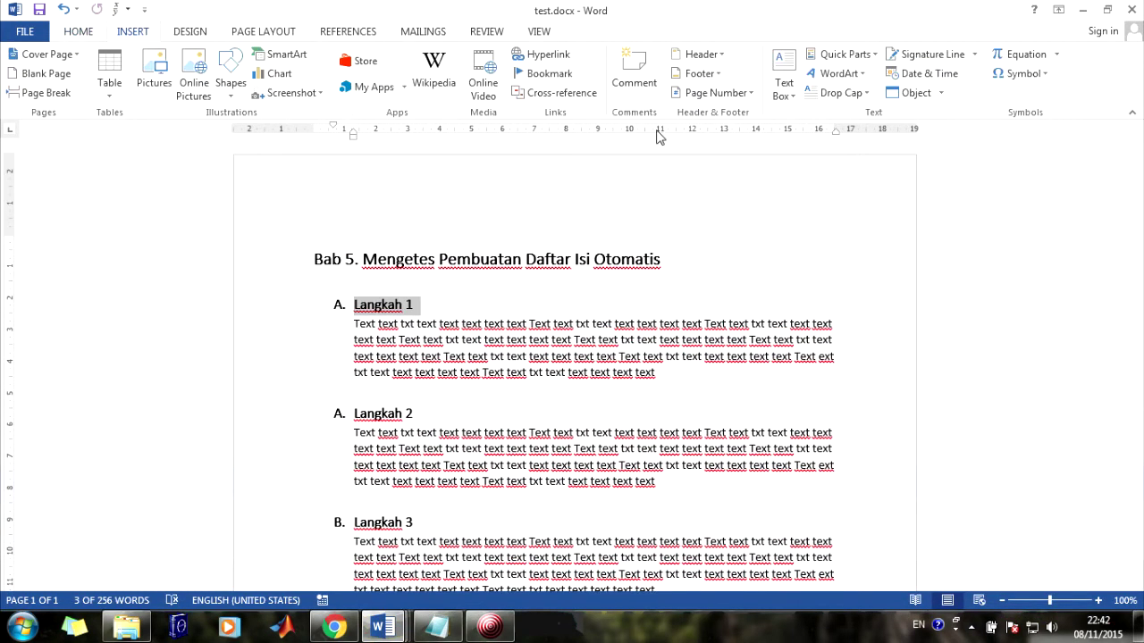
left_click(717, 93)
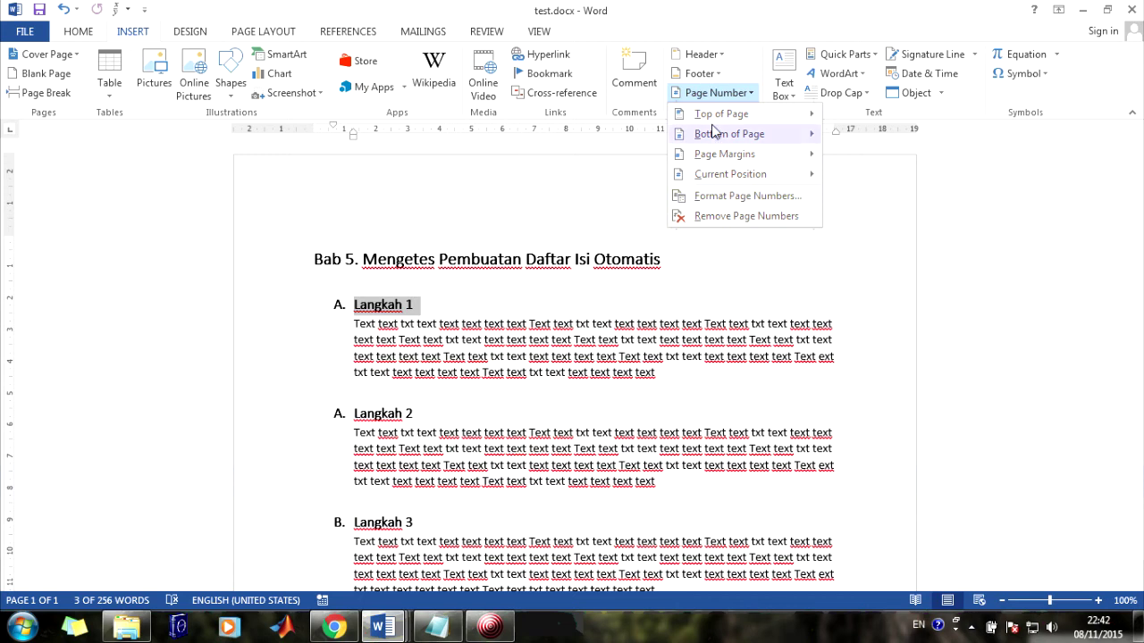
mouse_move(729, 134)
left_click(467, 274)
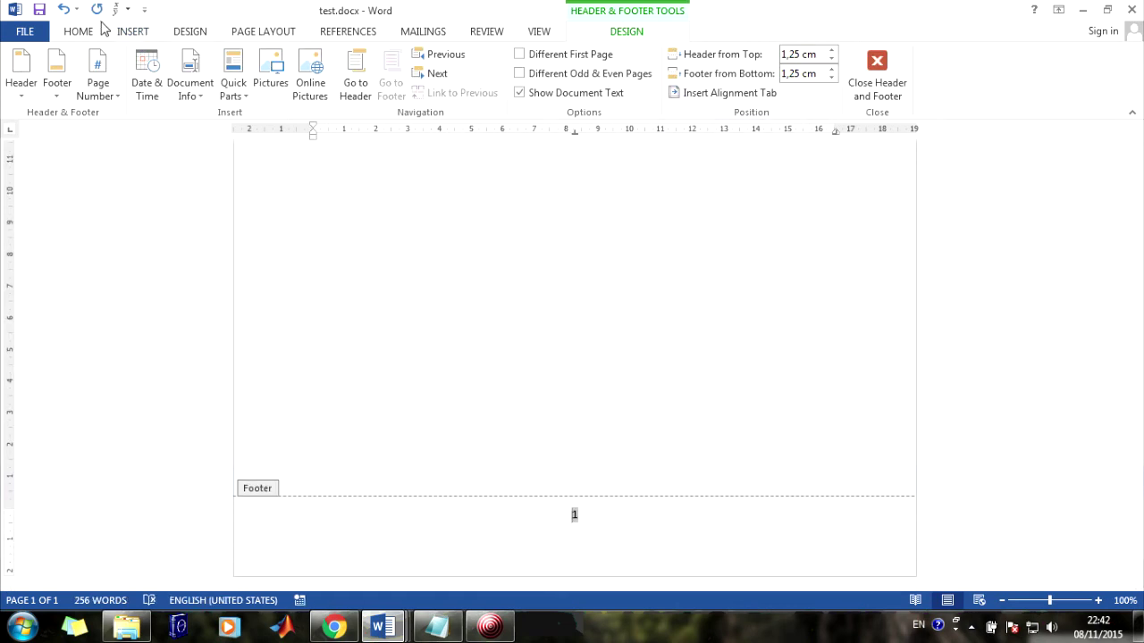
- Format the page numbers to start at 10 and save test.docx
left_click(133, 32)
left_click(736, 93)
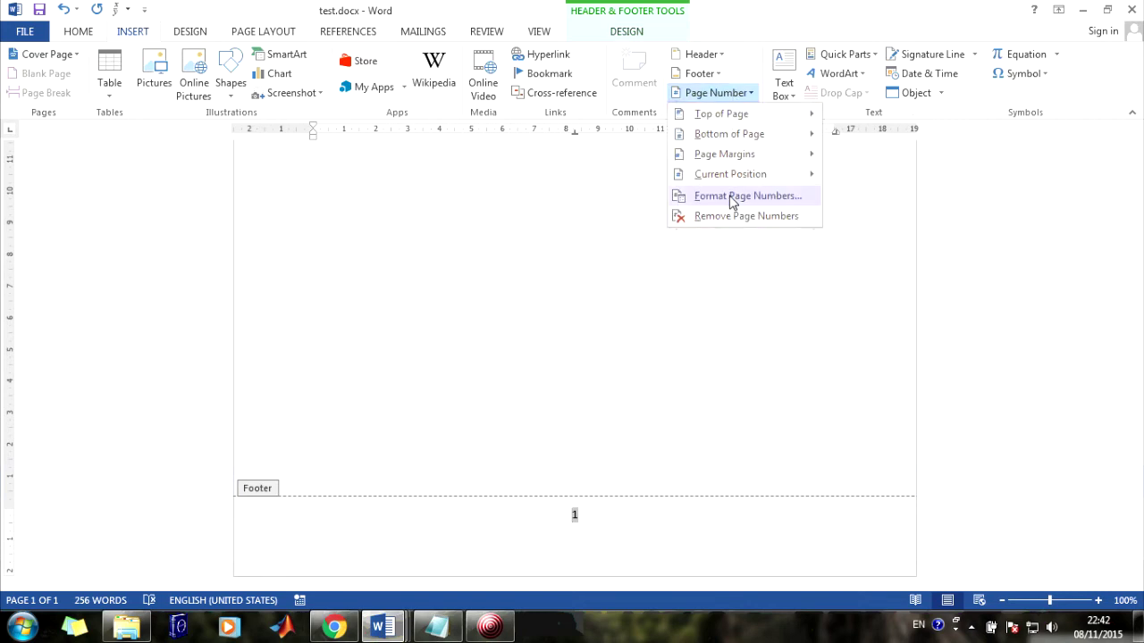
left_click(729, 201)
left_click(507, 358)
type("10")
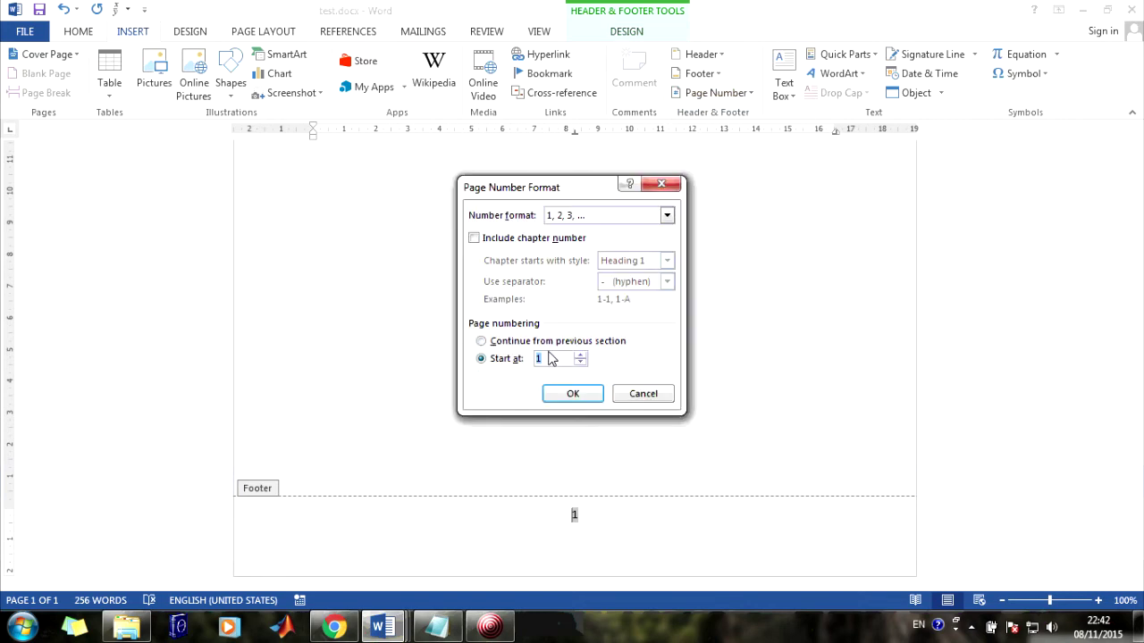
left_click(571, 394)
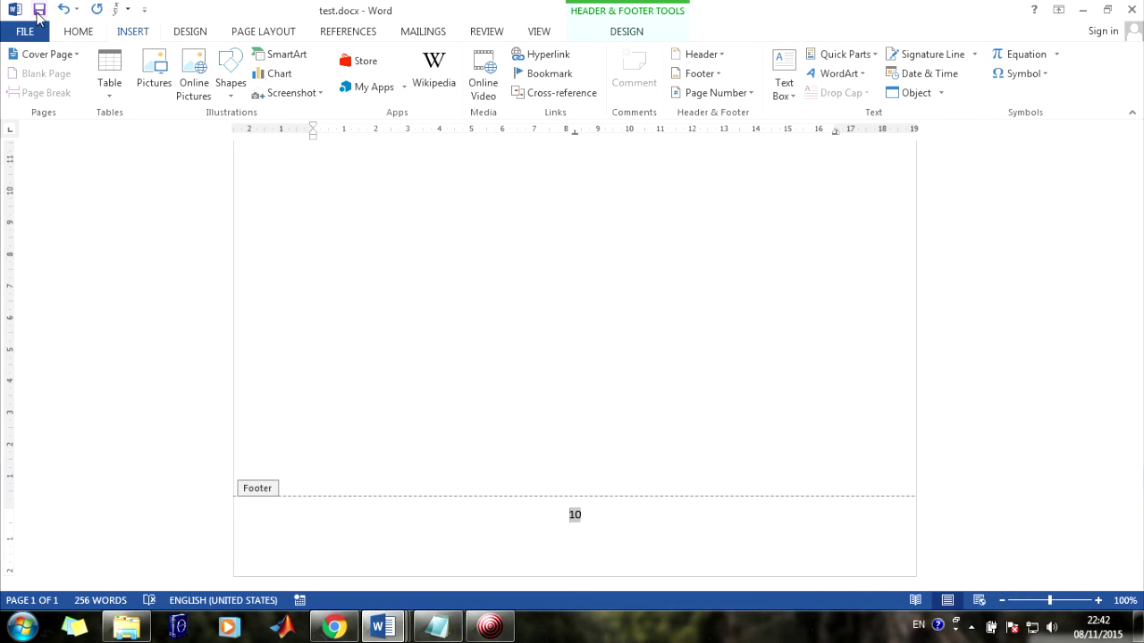
key("ctrl+s")
- Switch to lapKP_bab0.docx and select its table of contents
mouse_move(403, 631)
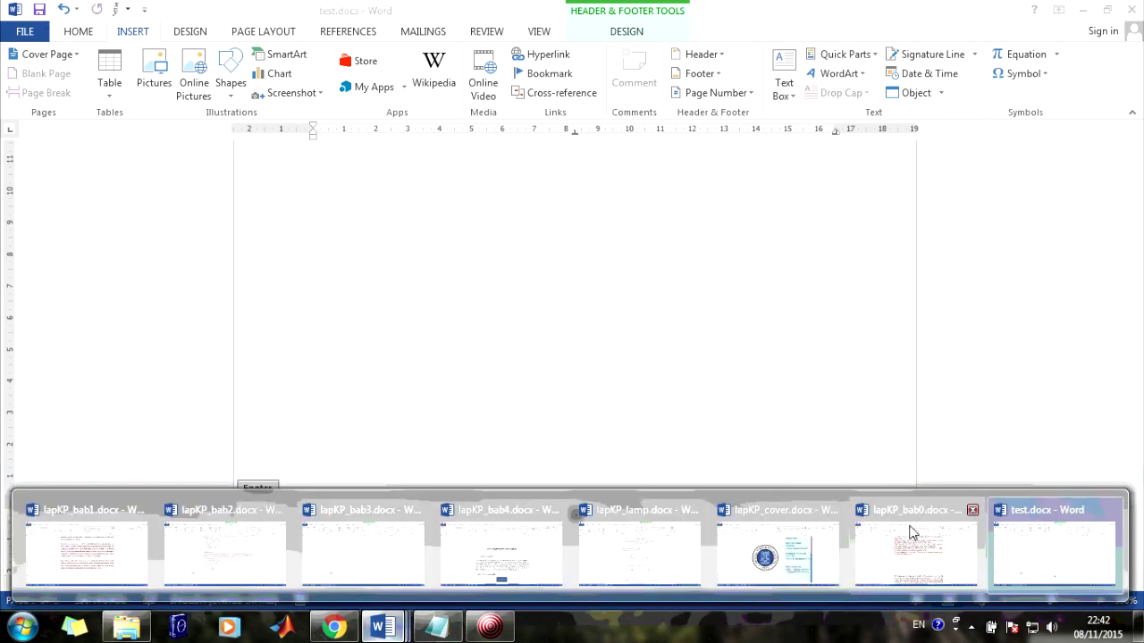
left_click(912, 529)
scroll(495, 319, "down", 8)
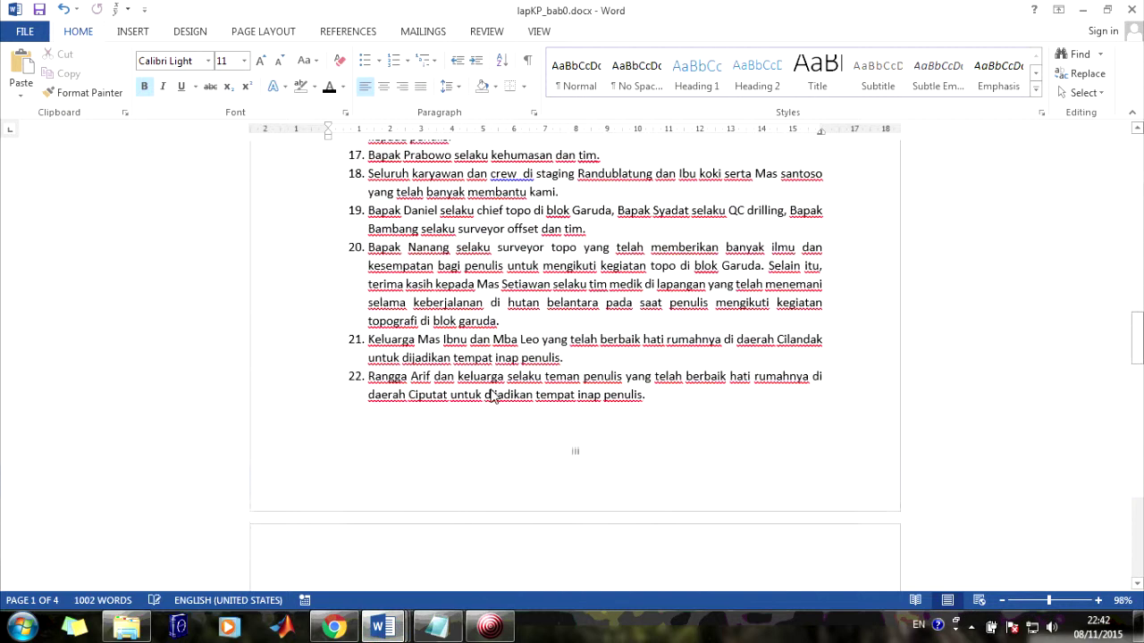
scroll(493, 348, "down", 8)
scroll(492, 379, "down", 10)
scroll(492, 378, "down", 8)
scroll(490, 377, "down", 1)
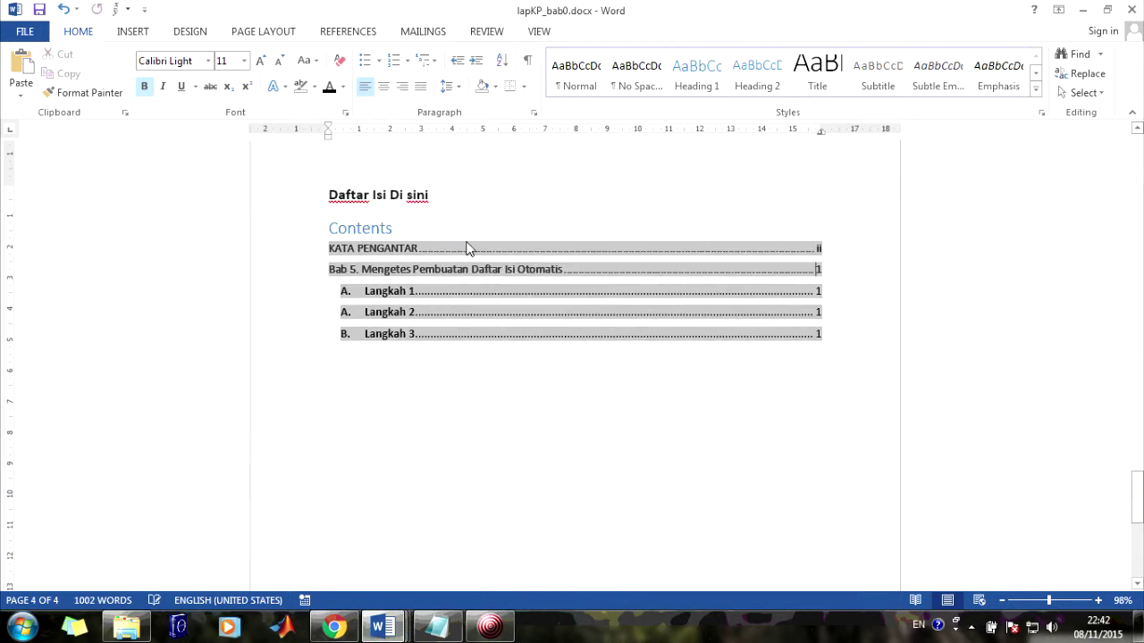
left_click(456, 219)
- Update the entire table of contents, then switch to the chapter files folder in Explorer
left_click(420, 201)
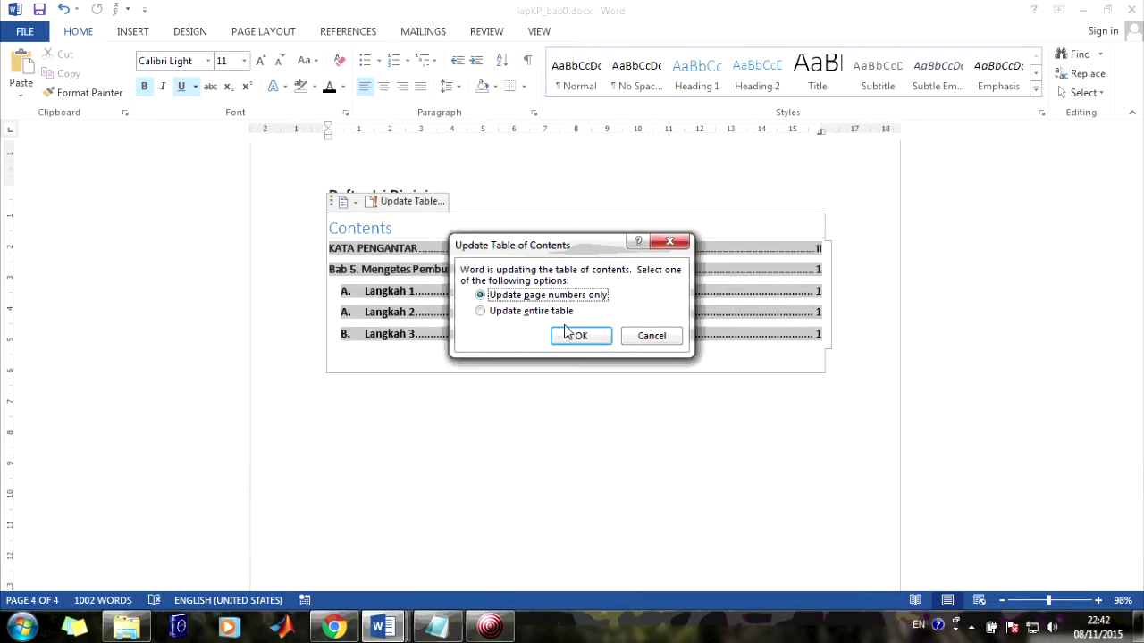
left_click(577, 335)
left_click(416, 204)
left_click(533, 314)
left_click(580, 336)
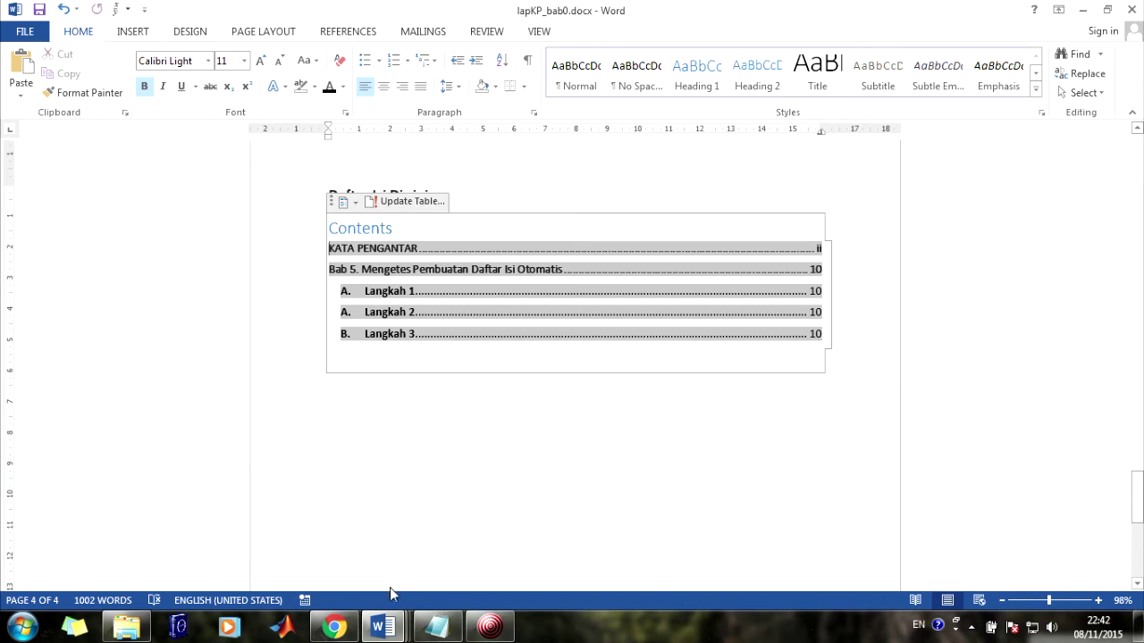
left_click(376, 629)
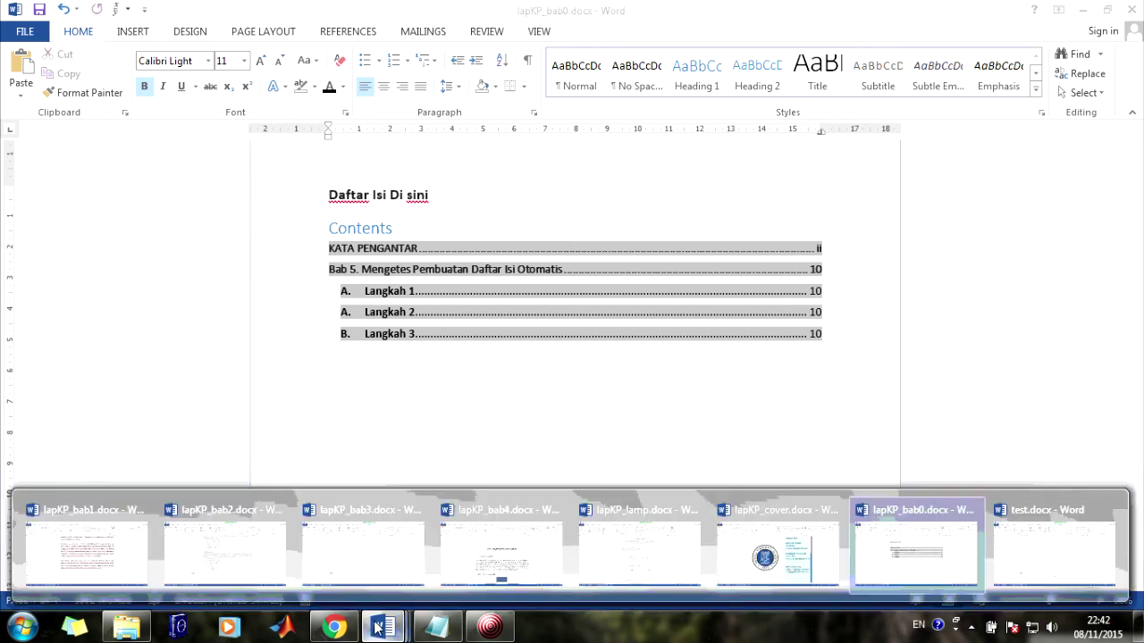
left_click(126, 628)
- Select lapKP_bab0, lapKP_bab1, lapKP_bab3 and lapKP_bab4 in Explorer to view their details
left_click(245, 111)
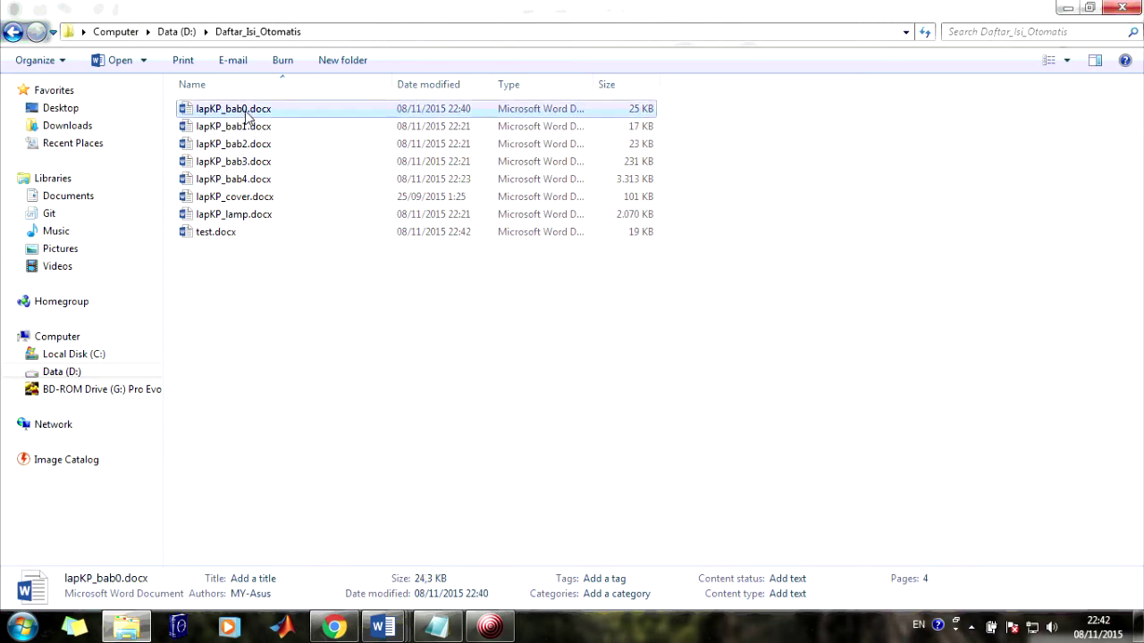
left_click(248, 126)
left_click(250, 163)
left_click(251, 181)
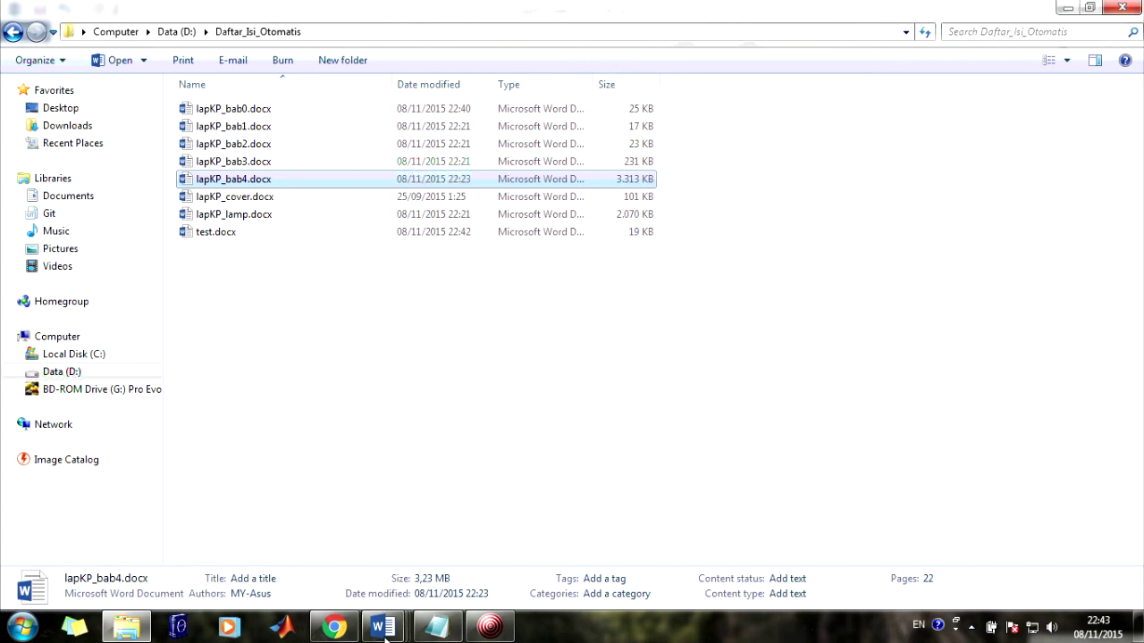
- Switch to lapKP_bab1.docx and scroll through its pages
mouse_move(384, 635)
left_click(507, 563)
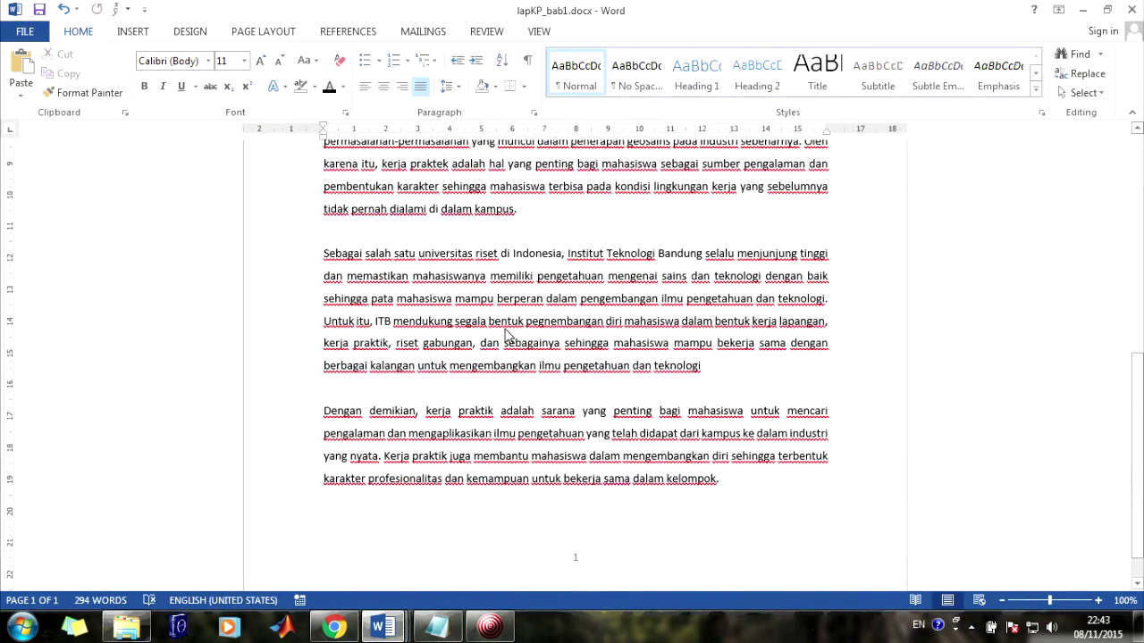
scroll(507, 335, "up", 6)
scroll(509, 332, "up", 4)
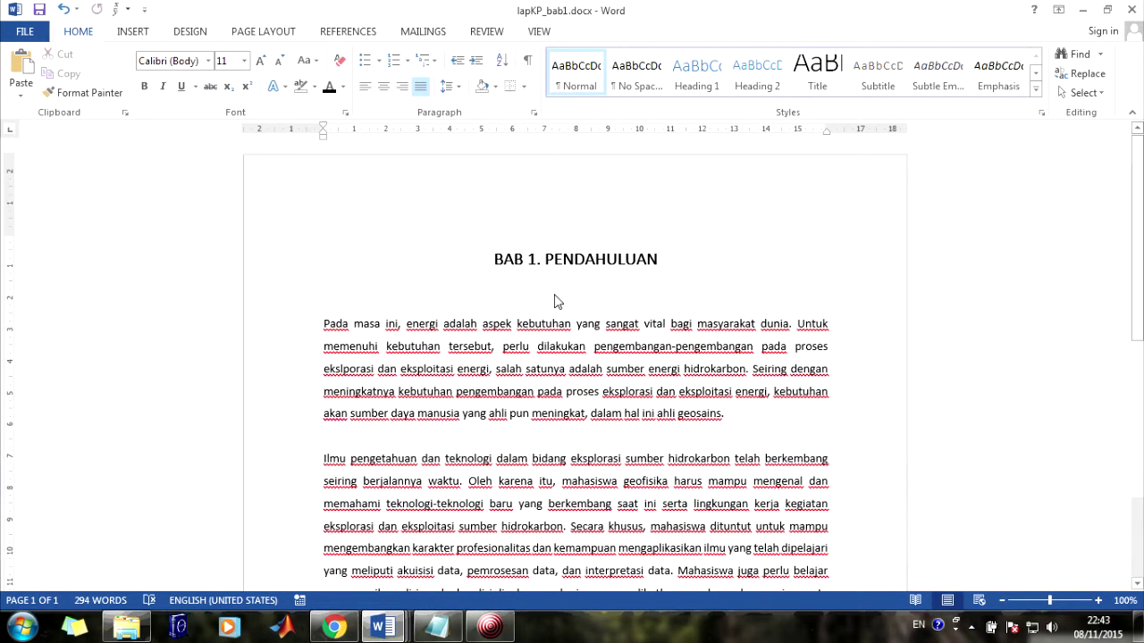
scroll(548, 275, "down", 2)
scroll(563, 393, "down", 2)
scroll(577, 508, "down", 3)
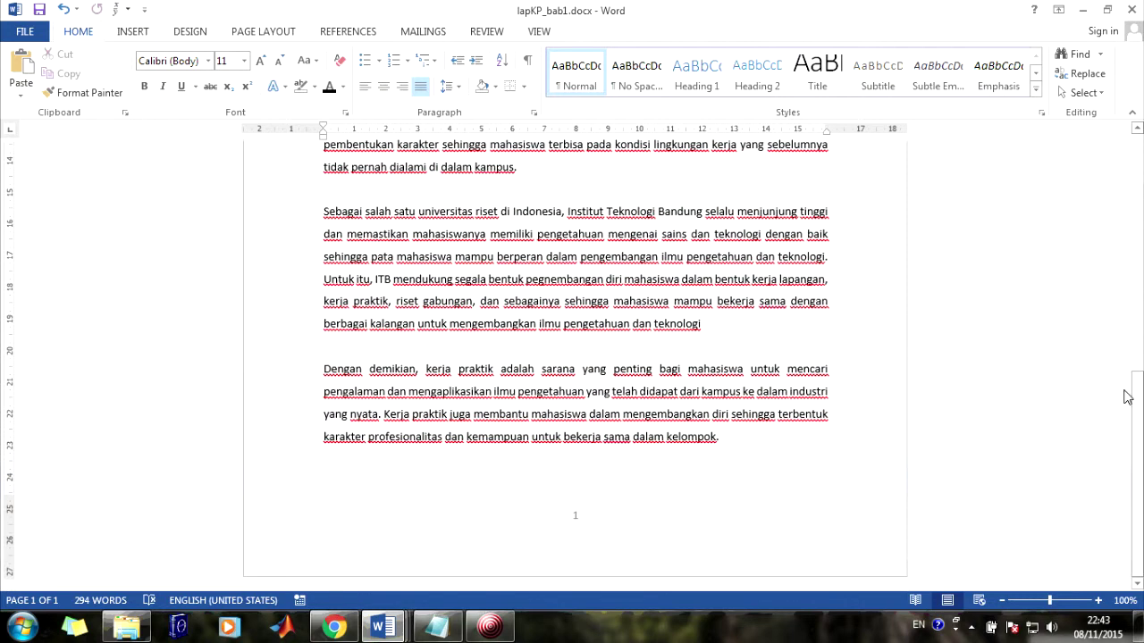
left_click_drag(1140, 409, 1140, 411)
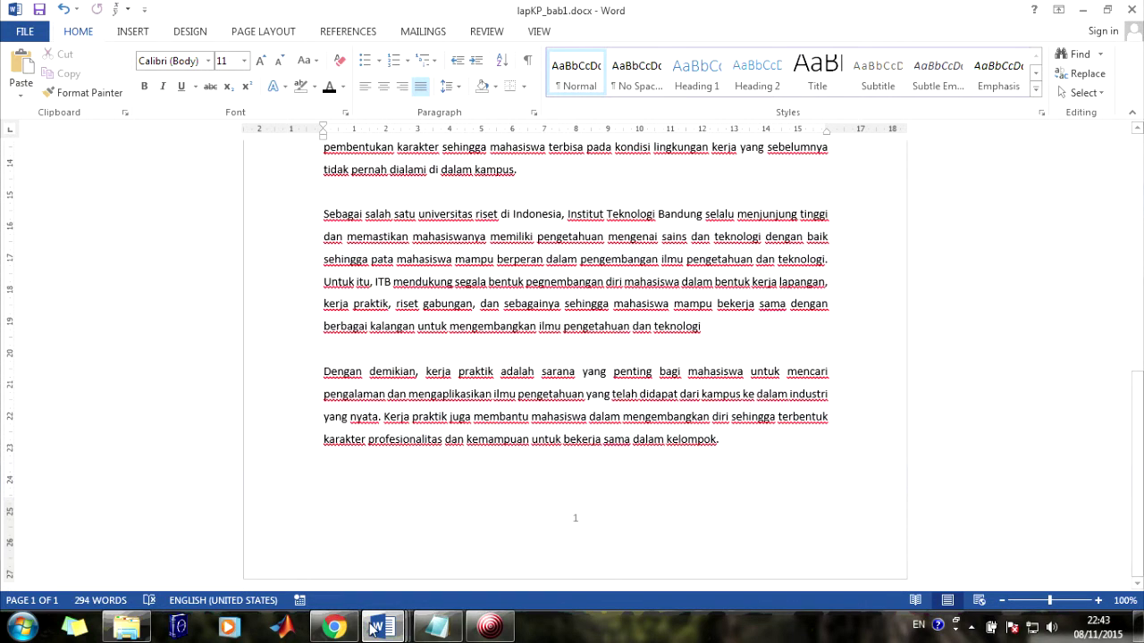
- Switch to lapKP_bab2.docx and open its footer to inspect the page number
mouse_move(377, 632)
left_click(209, 536)
scroll(715, 340, "up", 1)
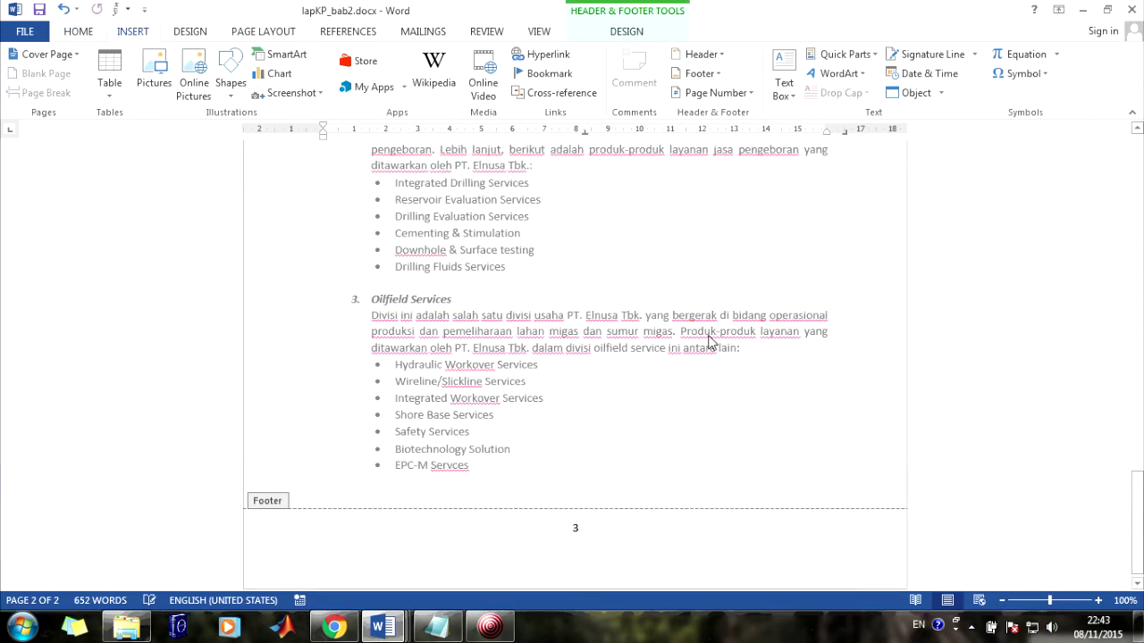
scroll(715, 330, "up", 5)
scroll(715, 327, "up", 12)
scroll(652, 331, "up", 2)
scroll(647, 362, "down", 3)
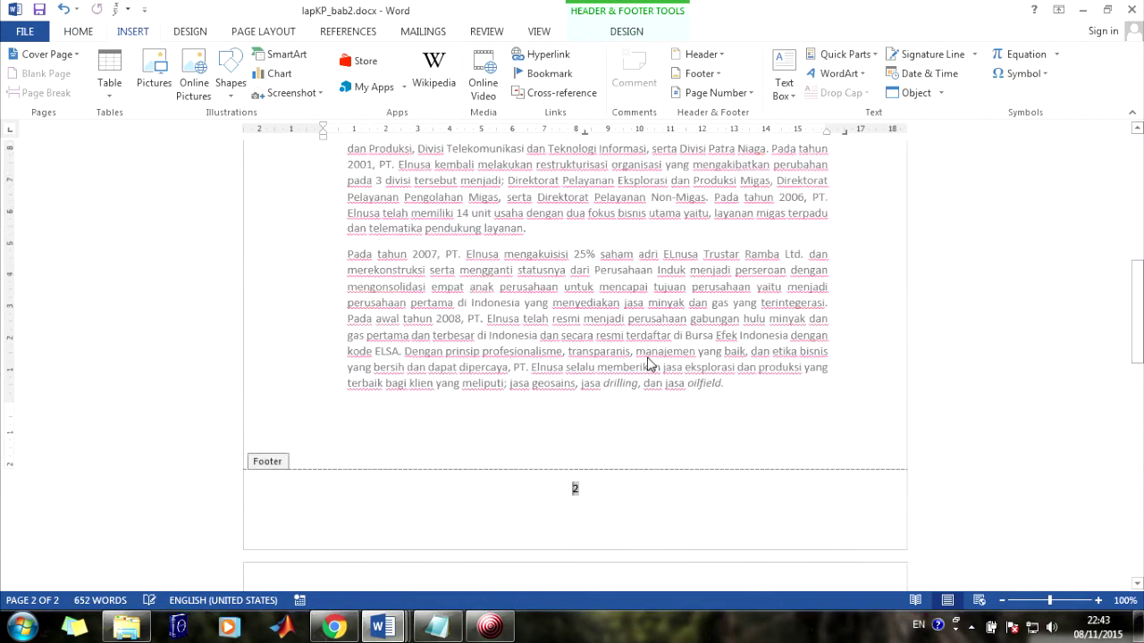
scroll(612, 195, "down", 4)
double_click(611, 192)
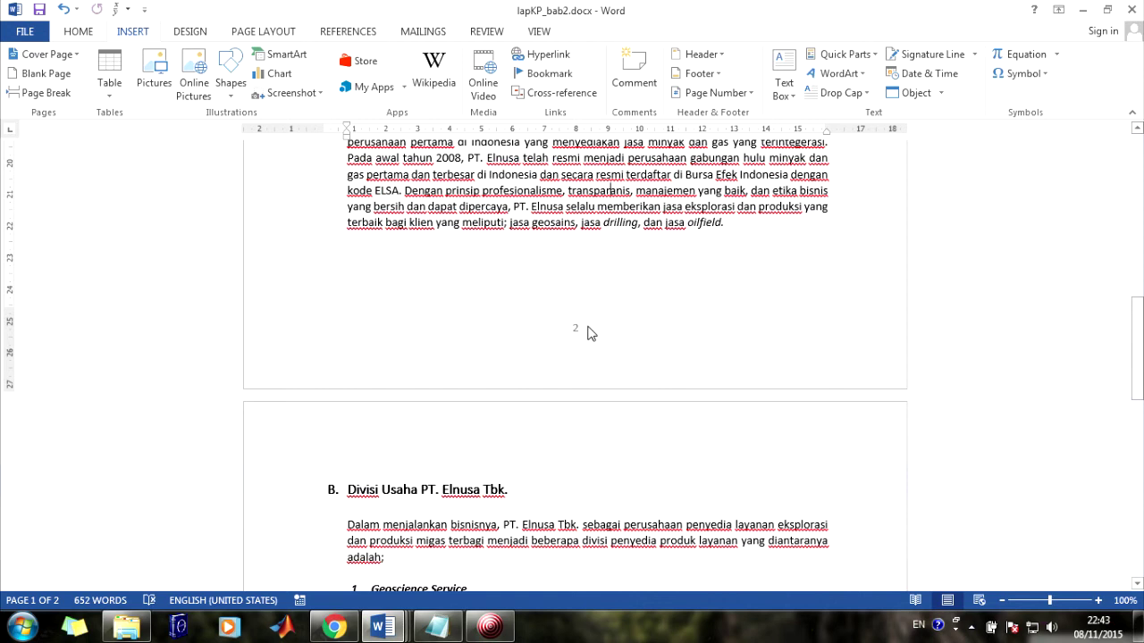
left_click_drag(1137, 347, 1136, 183)
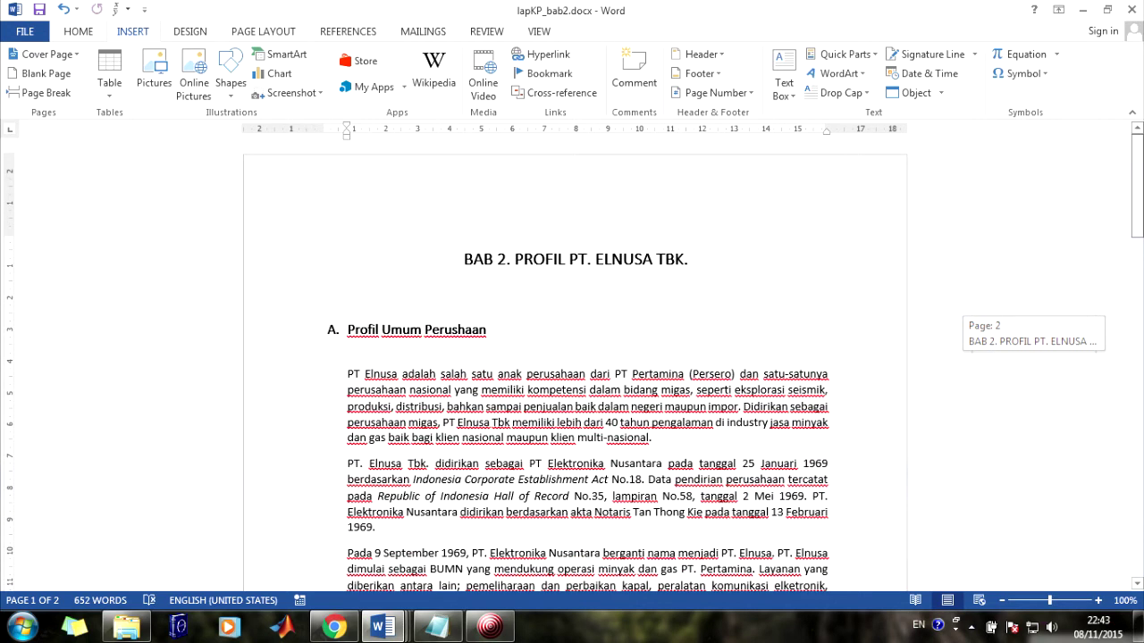
left_click_drag(1137, 183, 1136, 358)
double_click(576, 296)
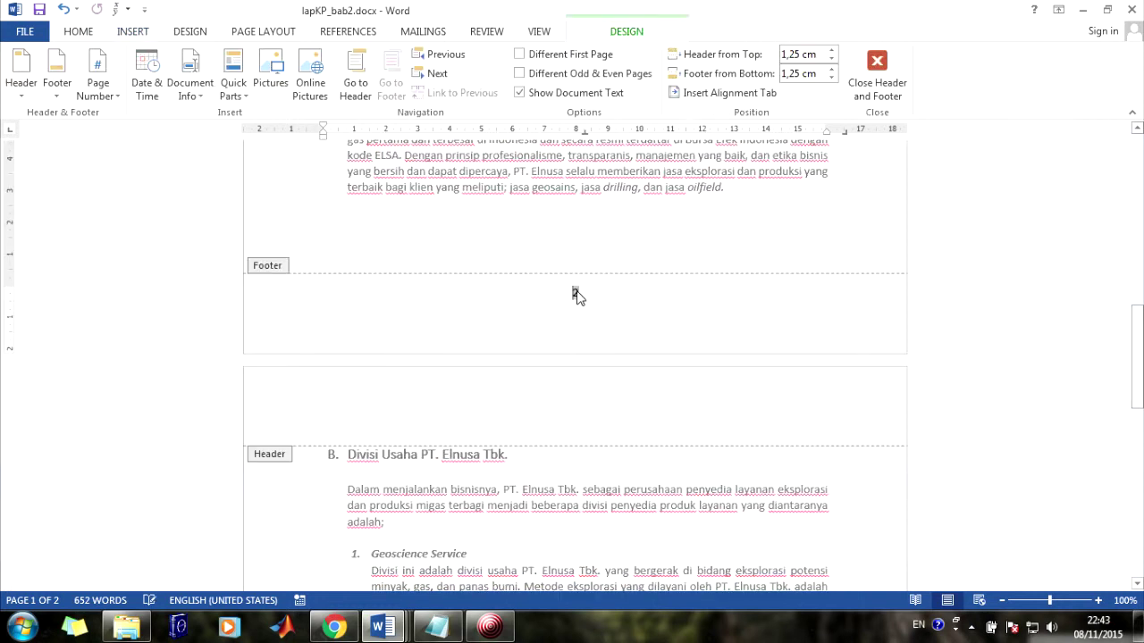
left_click_drag(1137, 375, 926, 525)
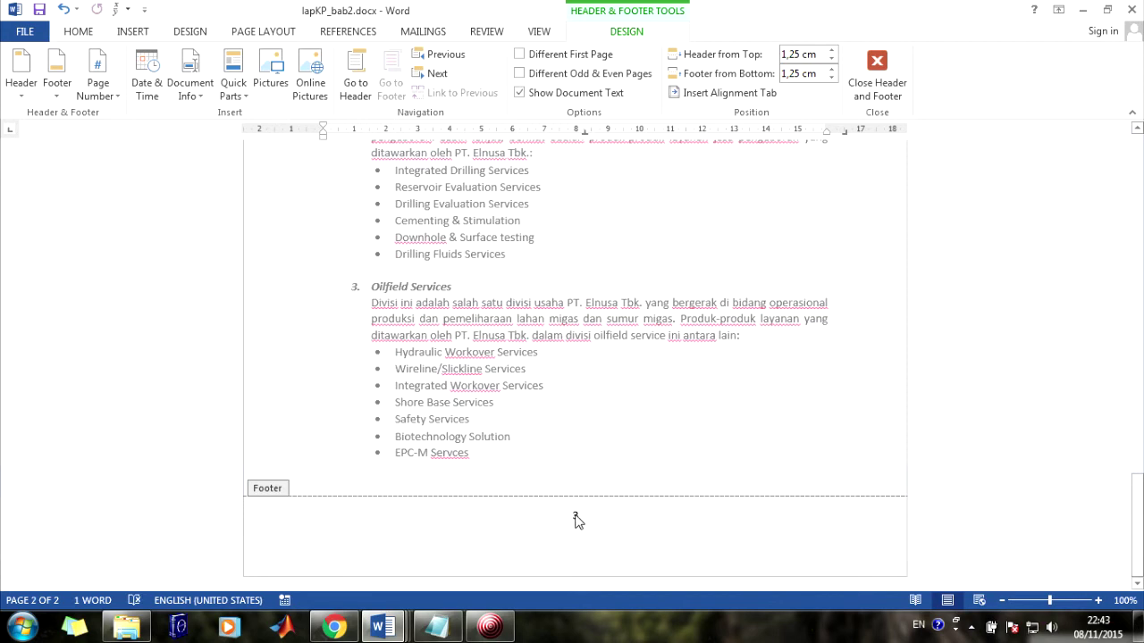
- Switch to lapKP_bab3.docx and select its footer page number 4
left_click(383, 626)
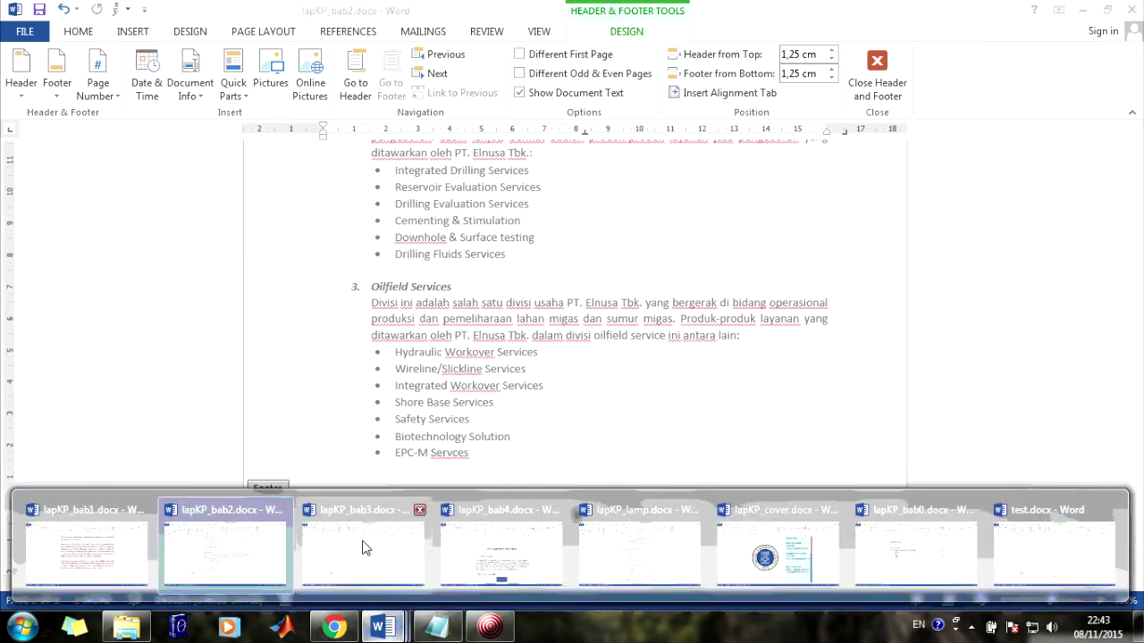
left_click(362, 547)
left_click_drag(1137, 554, 1137, 215)
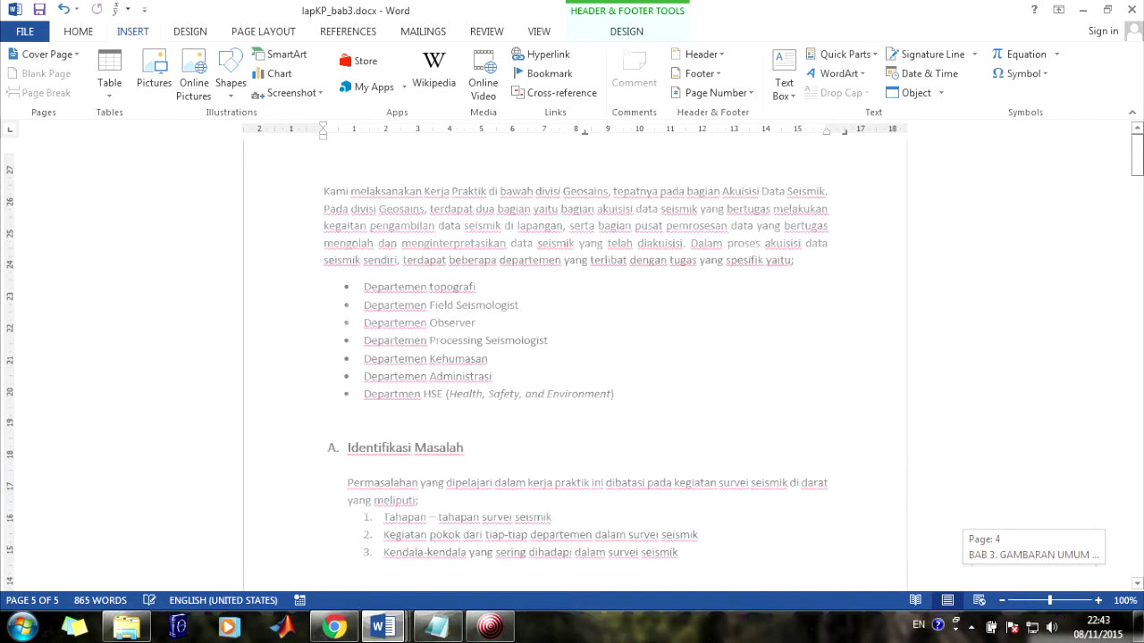
left_click(574, 509)
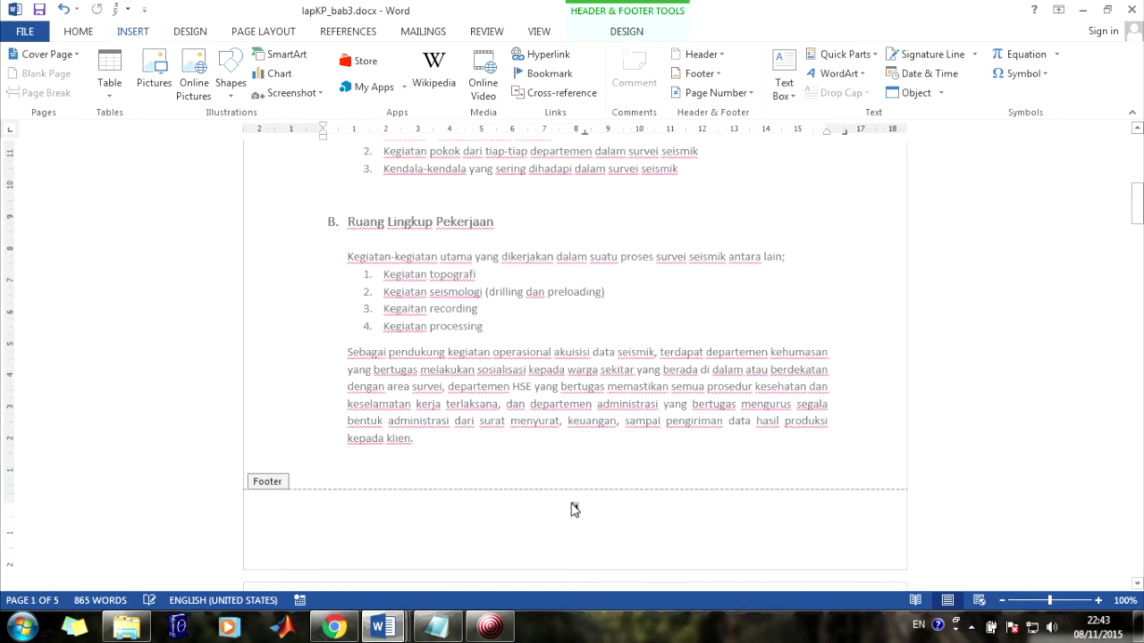
double_click(574, 510)
left_click_drag(1137, 204, 1137, 554)
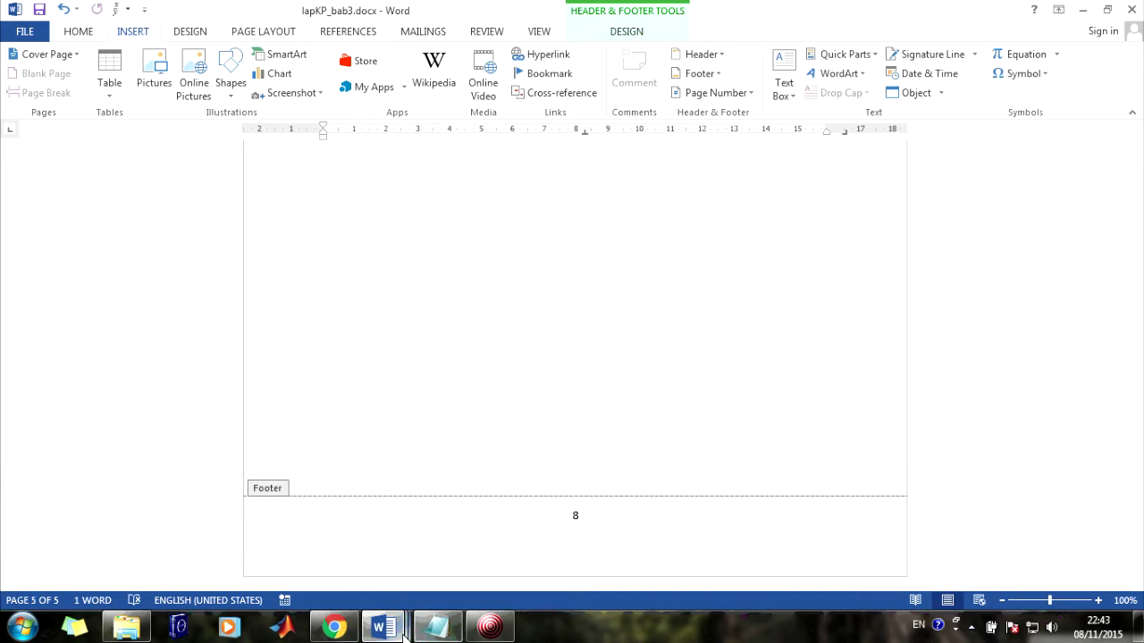
- Switch to lapKP_bab4.docx and open its footer to inspect the page number
mouse_move(382, 626)
left_click(513, 541)
left_click_drag(1138, 143, 1137, 148)
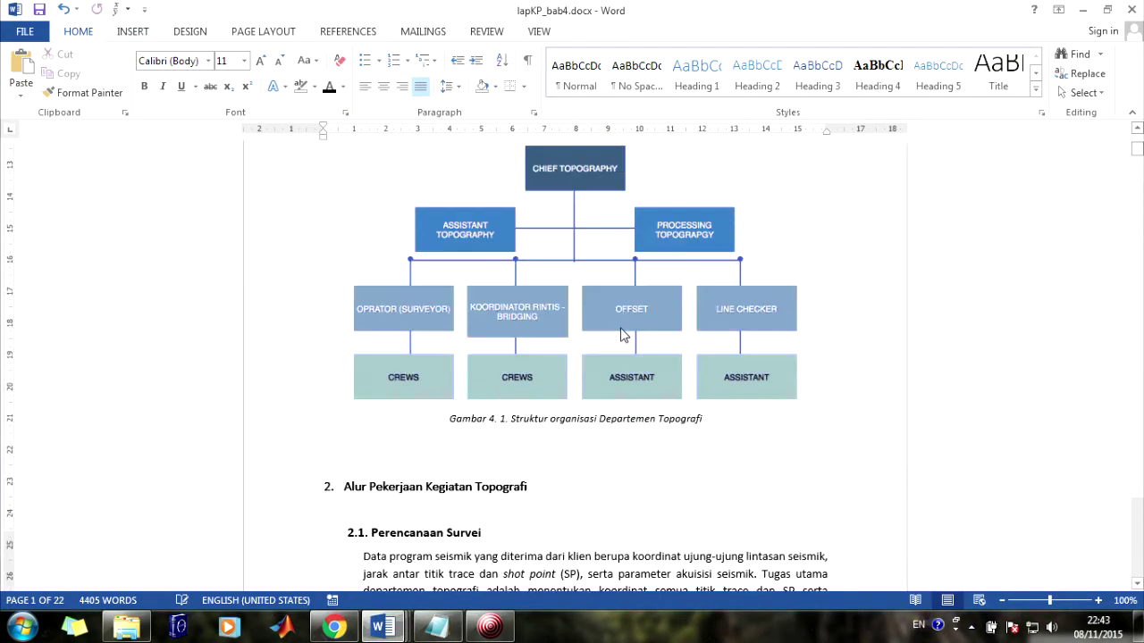
scroll(574, 309, "down", 6)
double_click(575, 310)
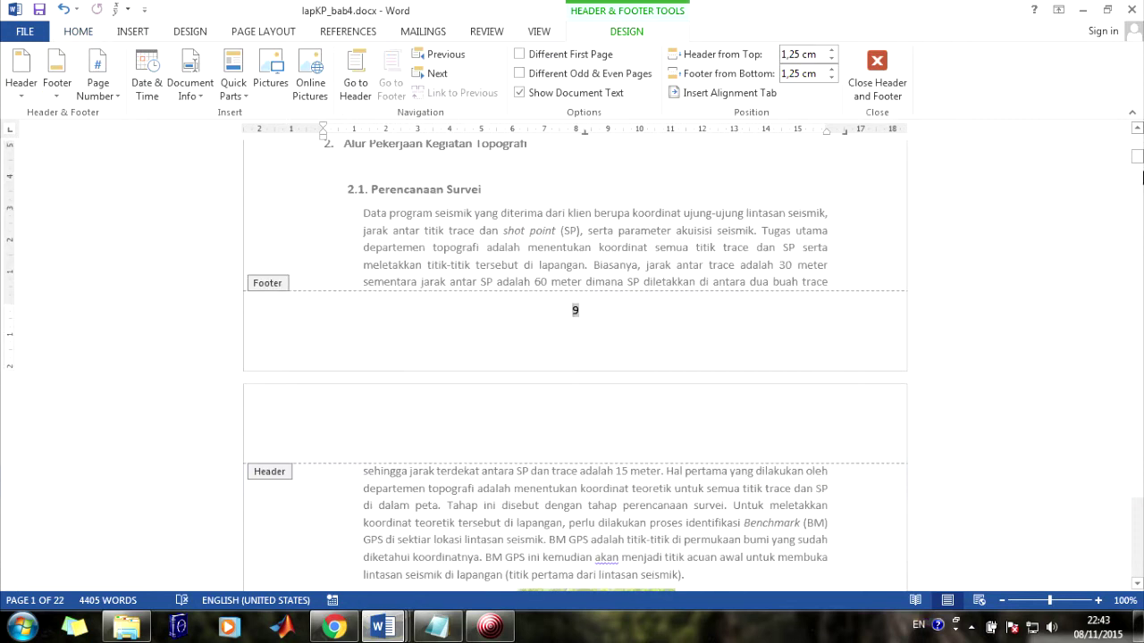
left_click_drag(1140, 161, 1138, 569)
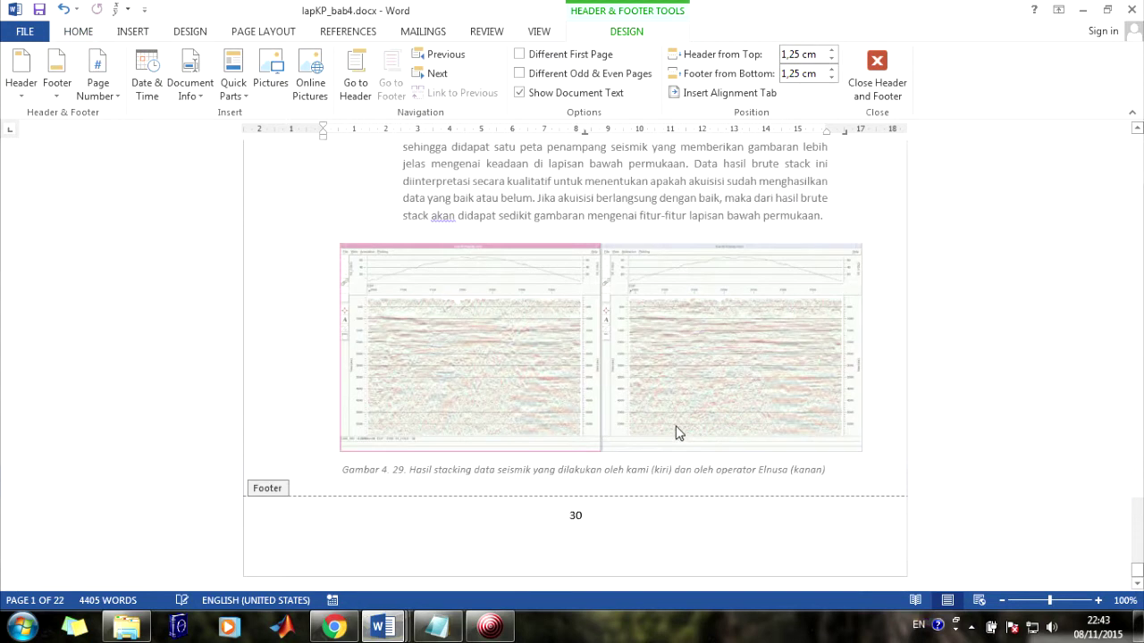
- Switch to lapKP_lamp and scroll through its footers
mouse_move(381, 627)
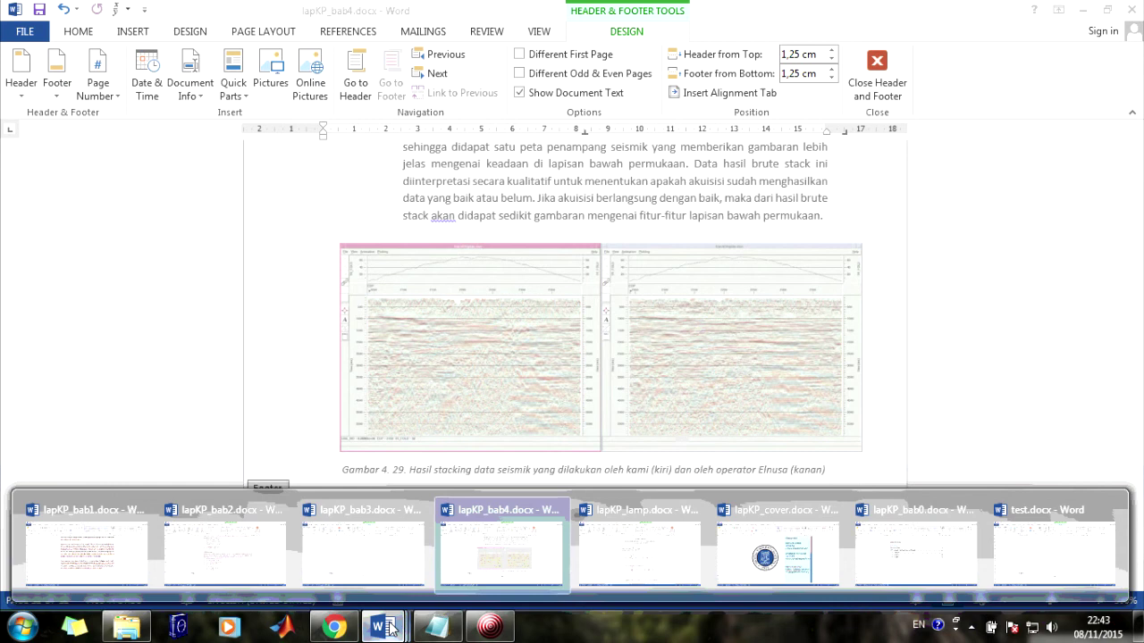
left_click(607, 526)
scroll(832, 417, "down", 2)
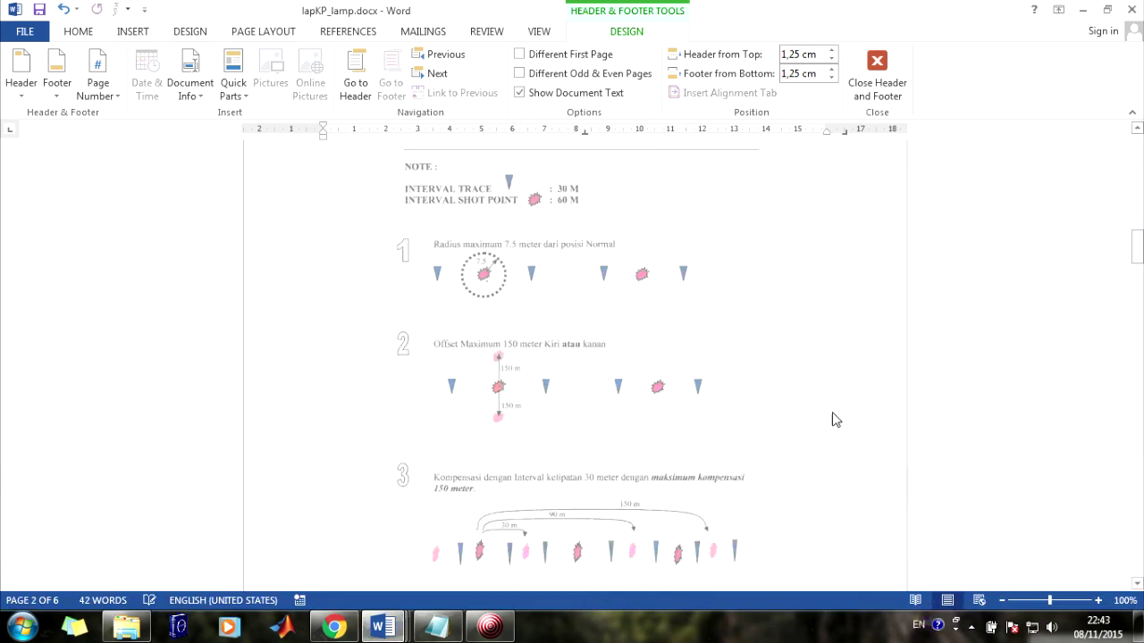
scroll(827, 428, "down", 5)
scroll(602, 375, "down", 4)
scroll(608, 303, "up", 19)
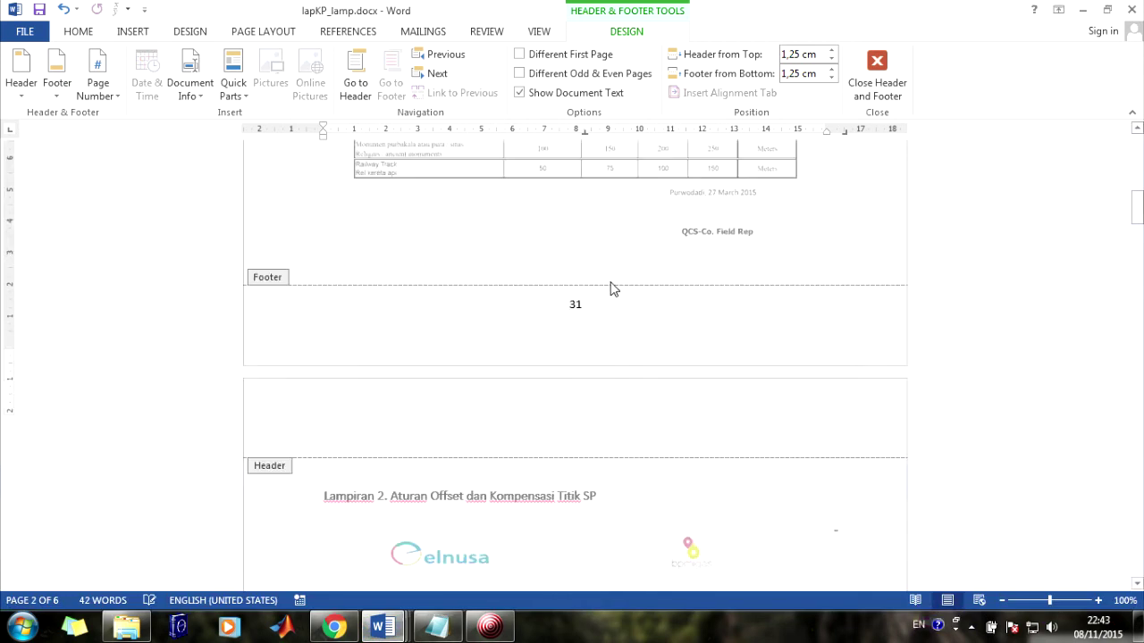
scroll(576, 397, "up", 1)
mouse_move(382, 627)
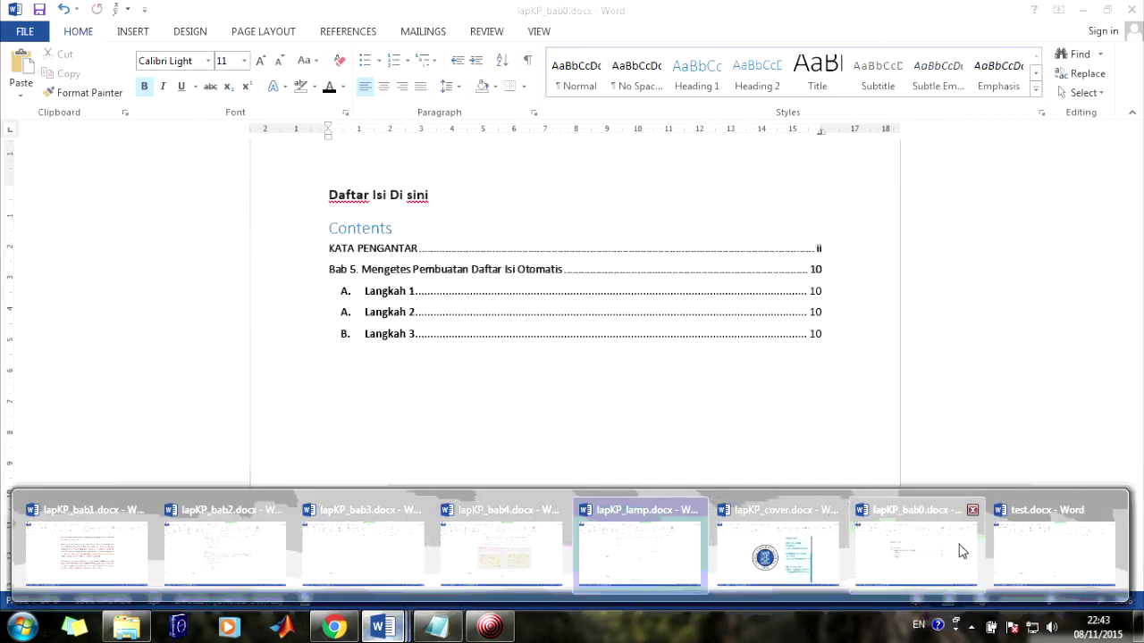
- In lapKP_bab0, open the footer on the KATA PENGANTAR page to check its roman page number
left_click(948, 541)
left_click_drag(1140, 485, 1138, 159)
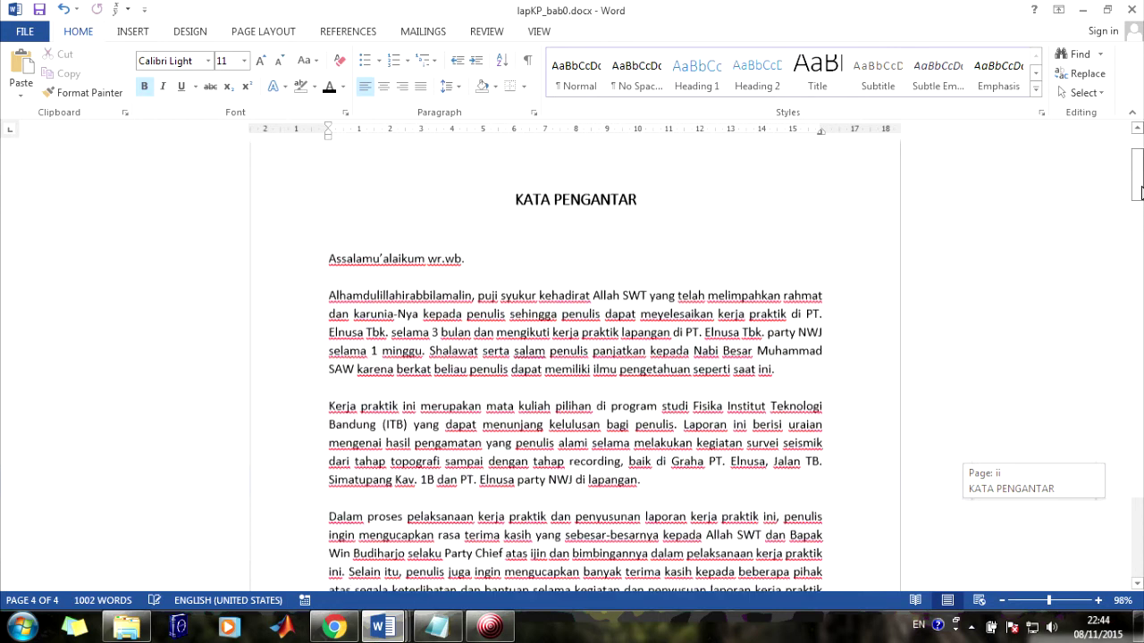
scroll(617, 314, "down", 8)
scroll(617, 314, "down", 4)
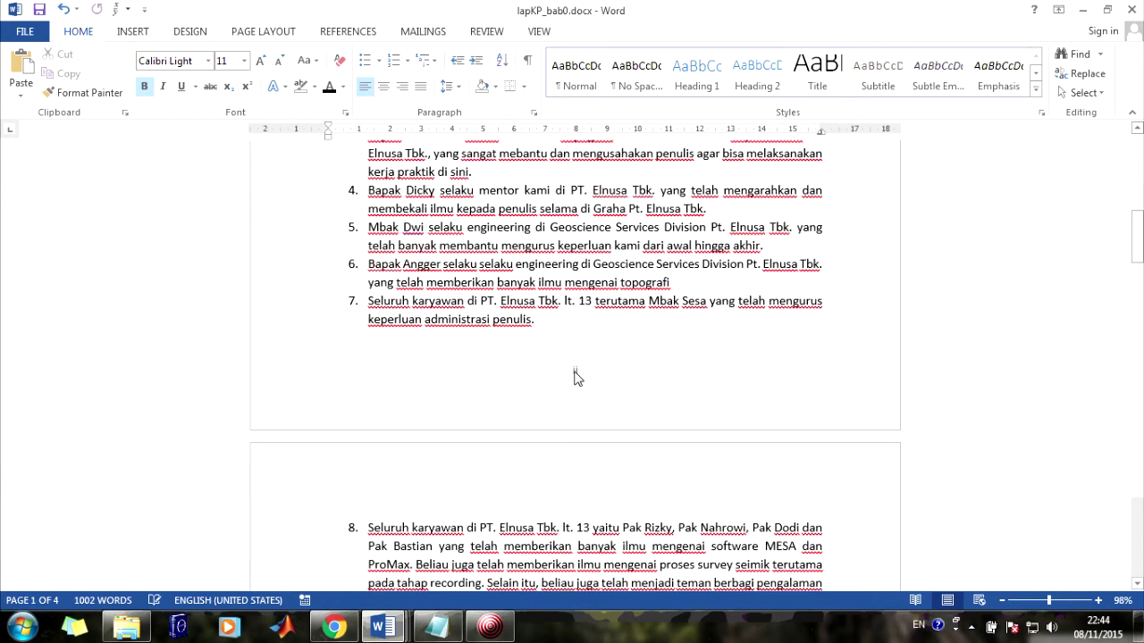
double_click(575, 376)
double_click(576, 370)
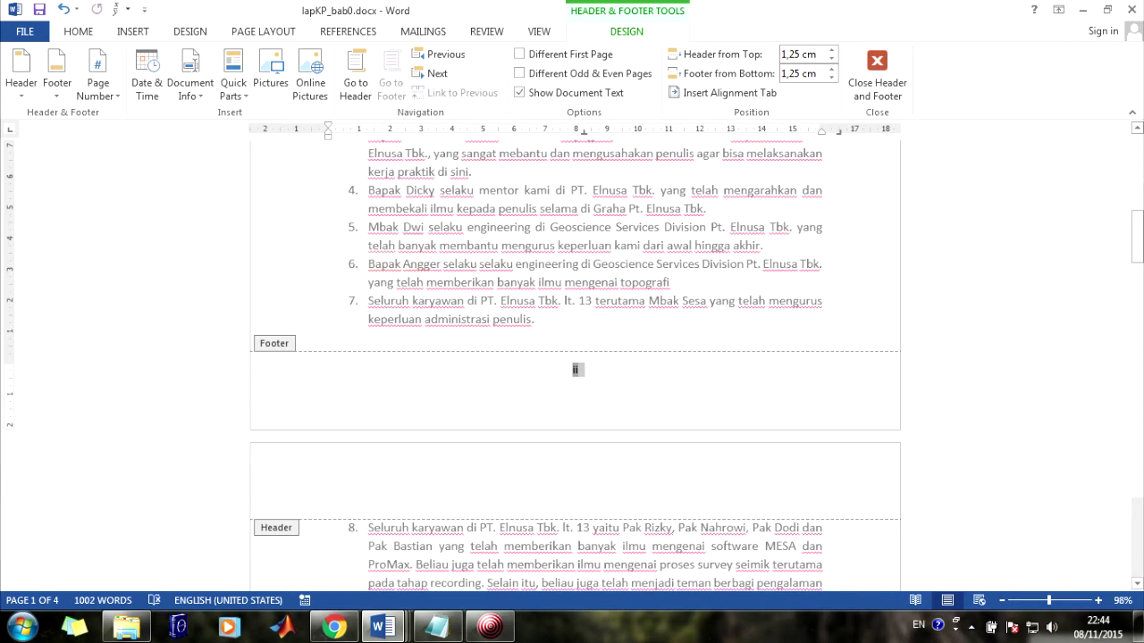
left_click_drag(1135, 235, 1136, 164)
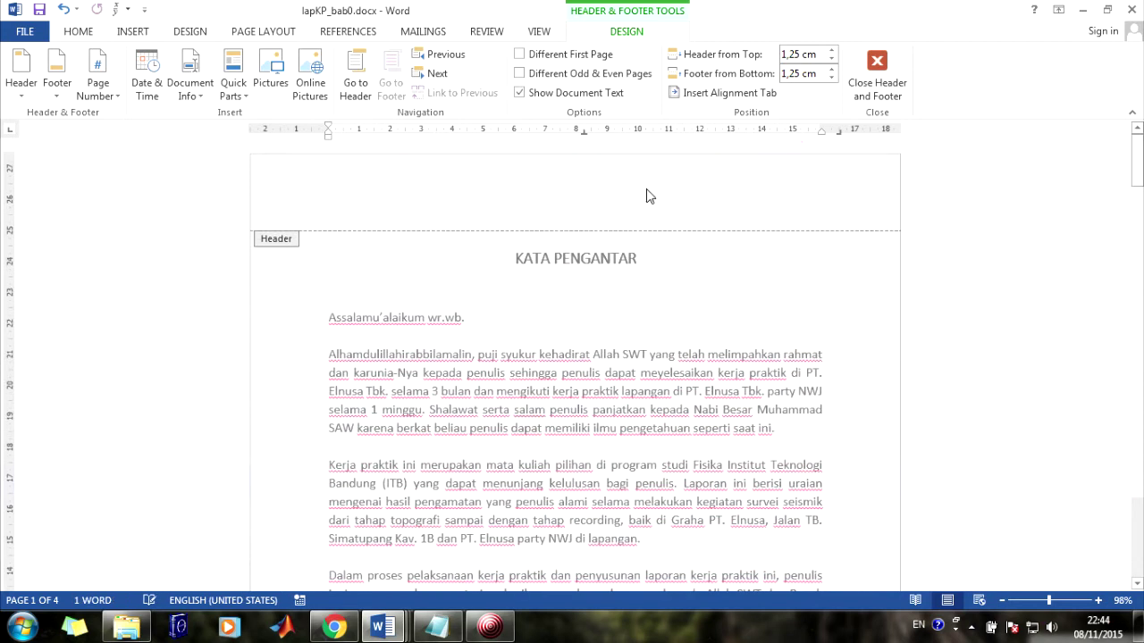
- Switch to lapKP_cover and then back to lapKP_bab0
mouse_move(382, 626)
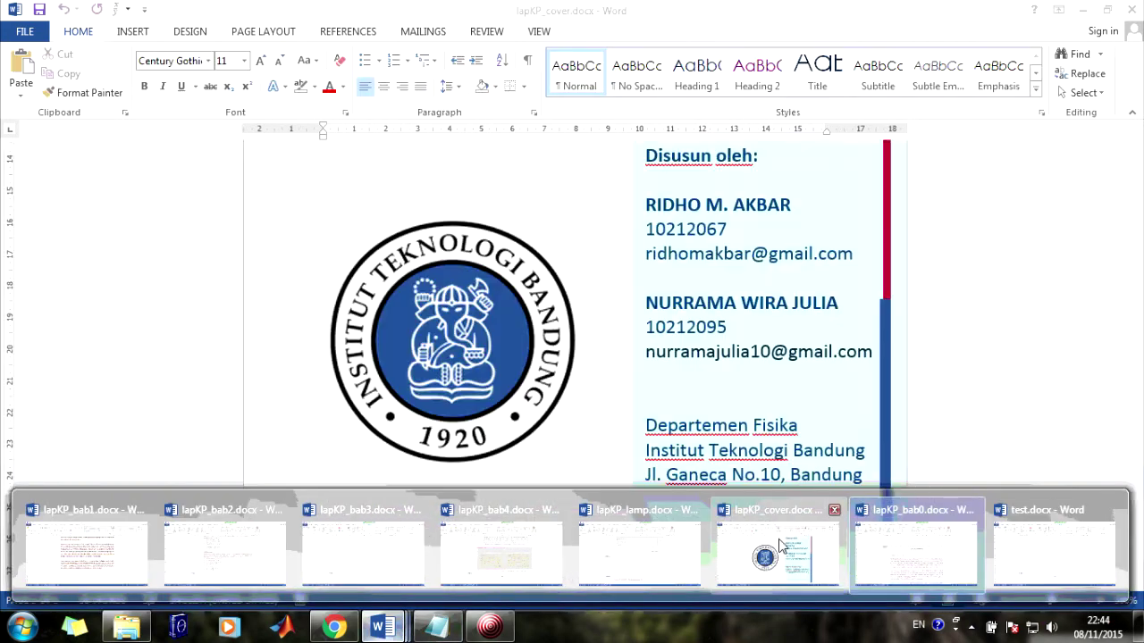
left_click(731, 542)
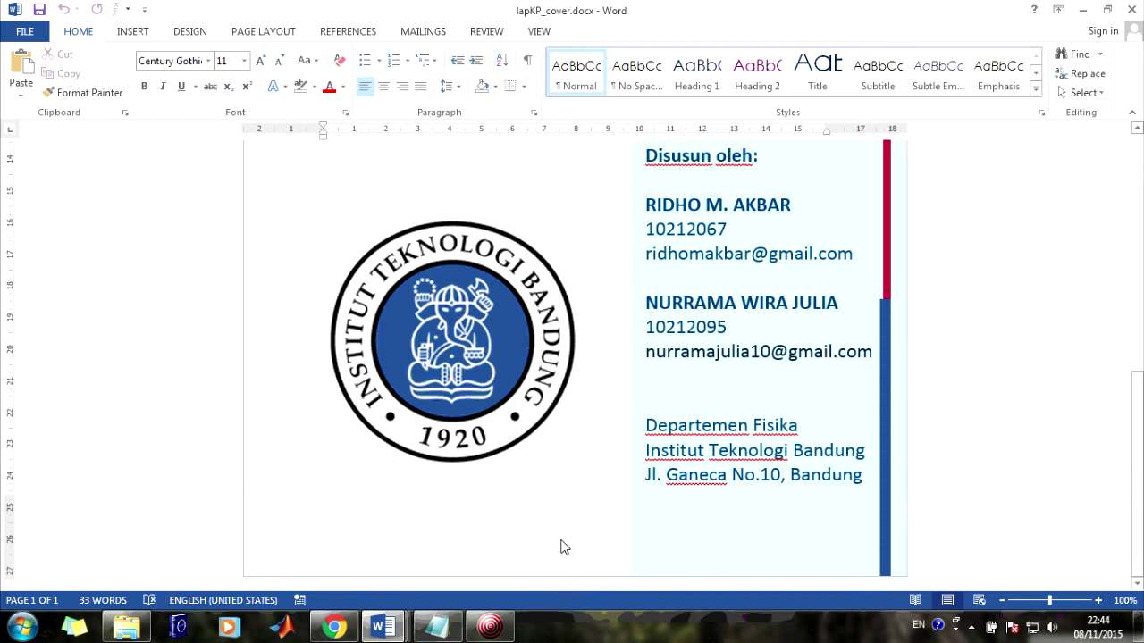
mouse_move(397, 632)
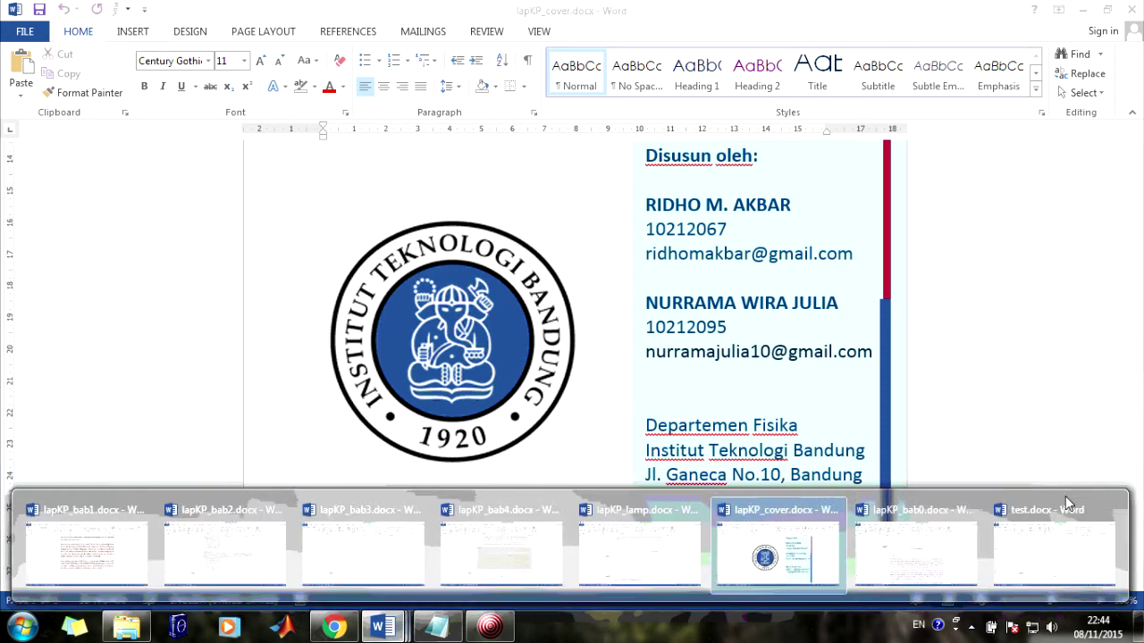
left_click(927, 543)
scroll(626, 402, "down", 7)
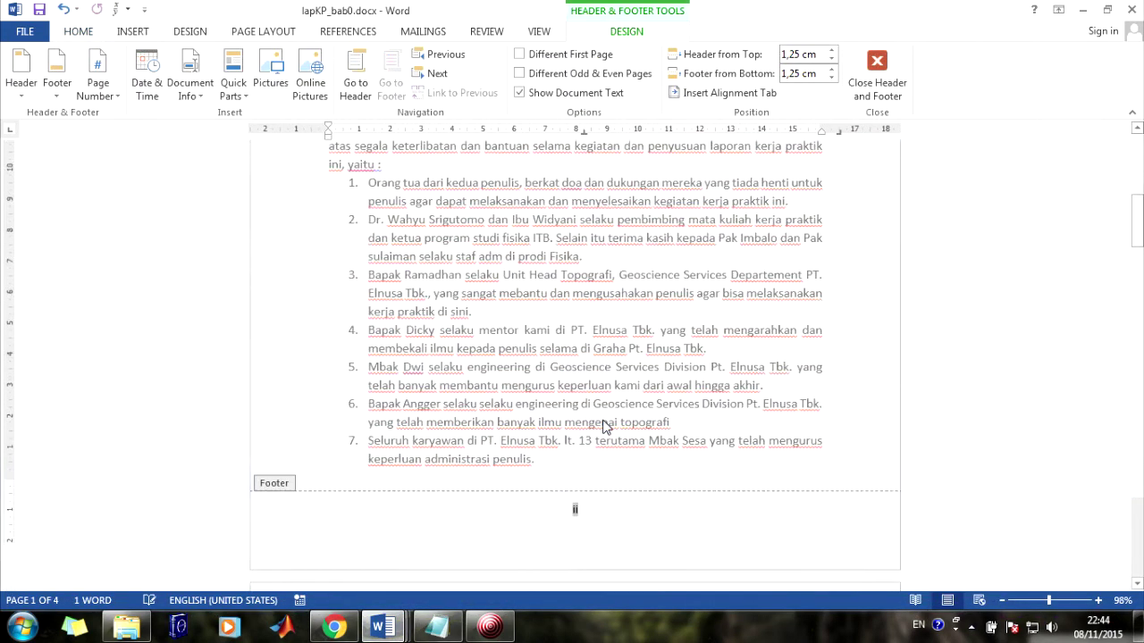
- Bring lapKP_bab2 to the front with the Insert tab showing
mouse_move(391, 631)
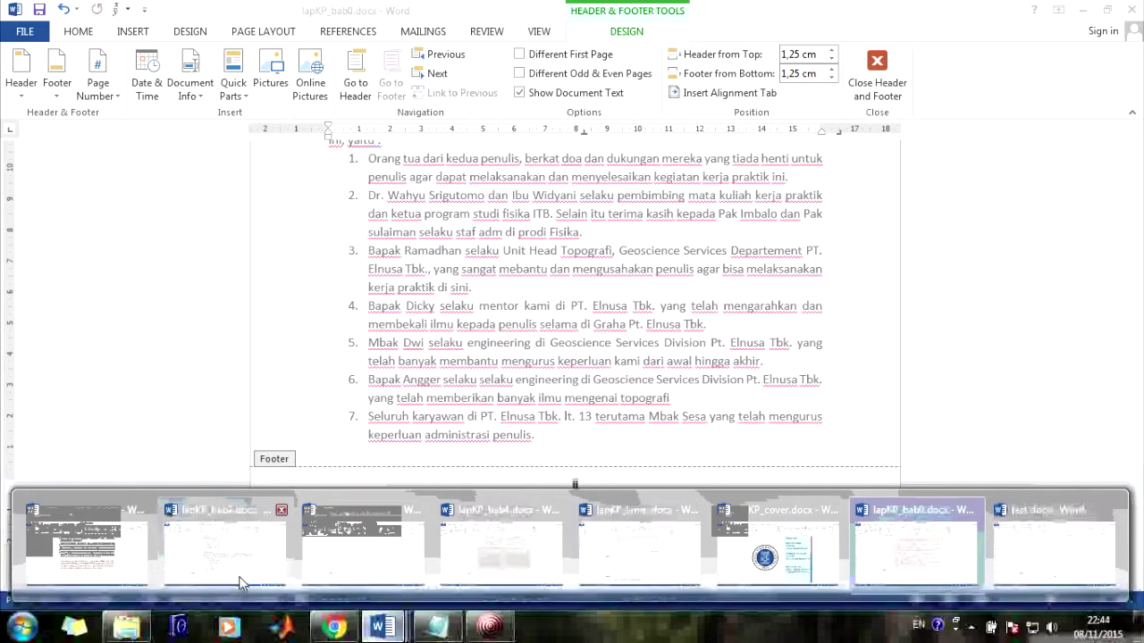
left_click(241, 576)
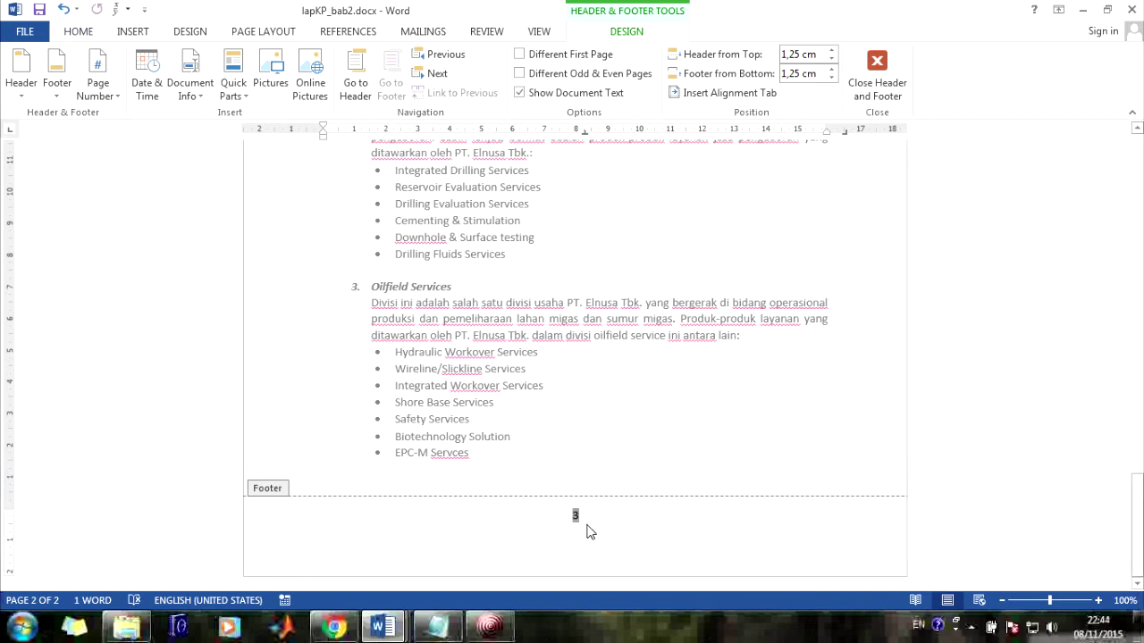
left_click(132, 31)
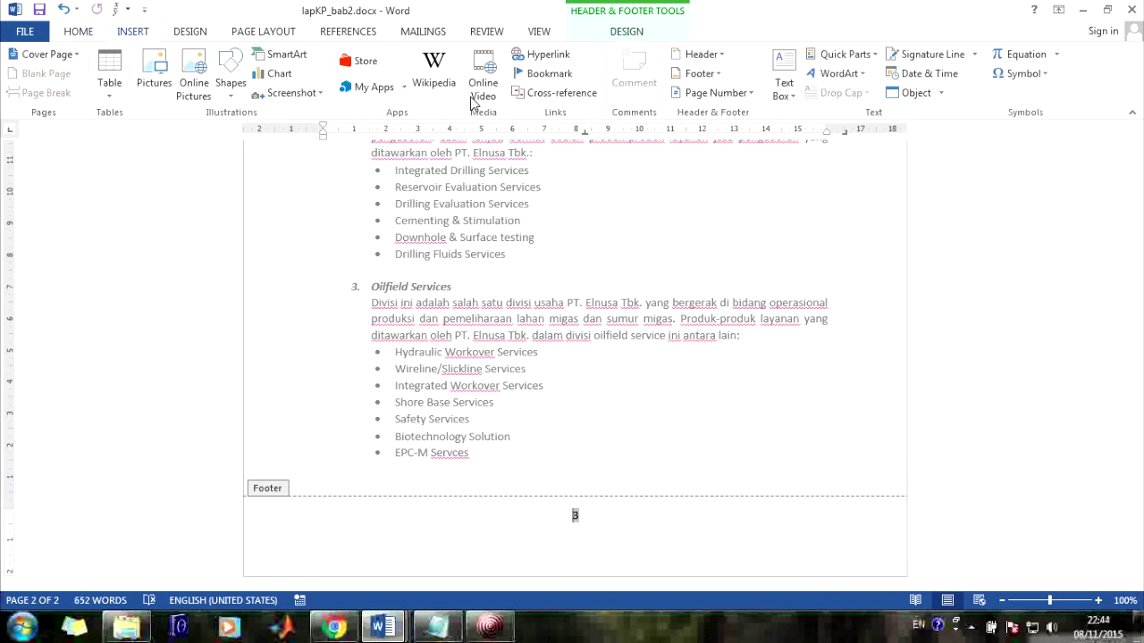
- Set lapKP_bab2's page number format to 1, 2, 3 starting at 2, after briefly trying i, ii, iii
left_click(730, 93)
left_click(728, 194)
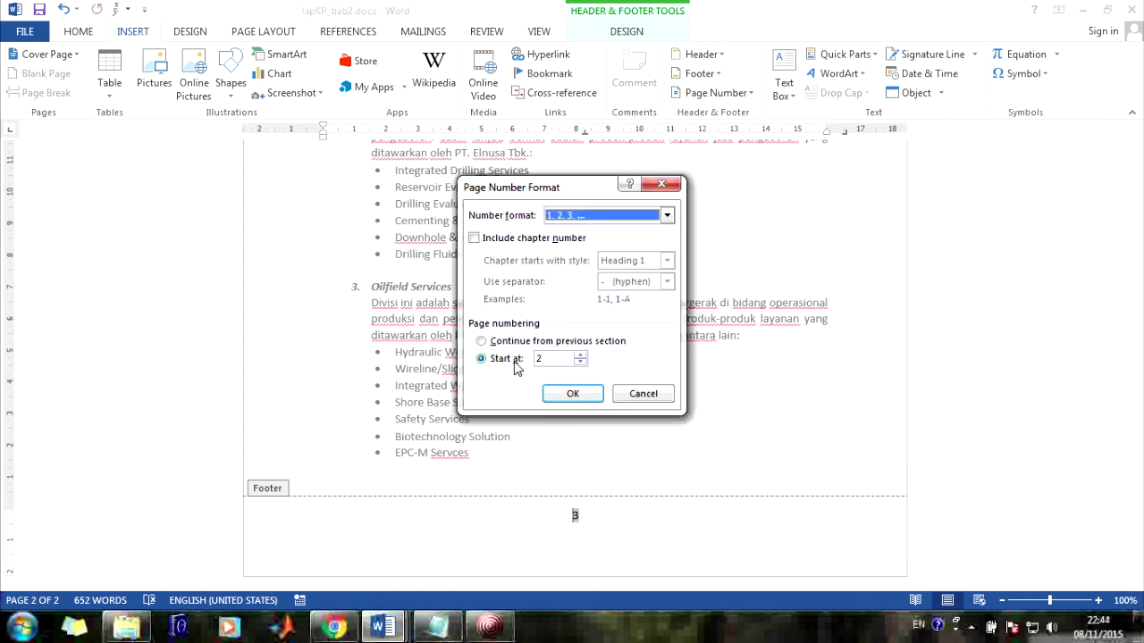
left_click(542, 360)
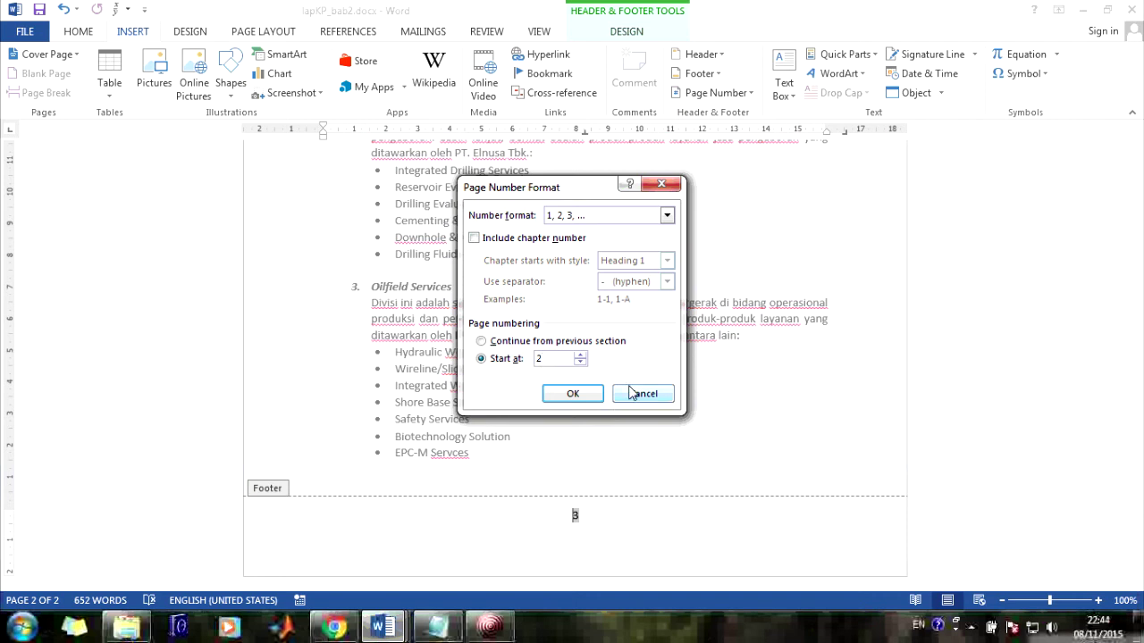
left_click(565, 221)
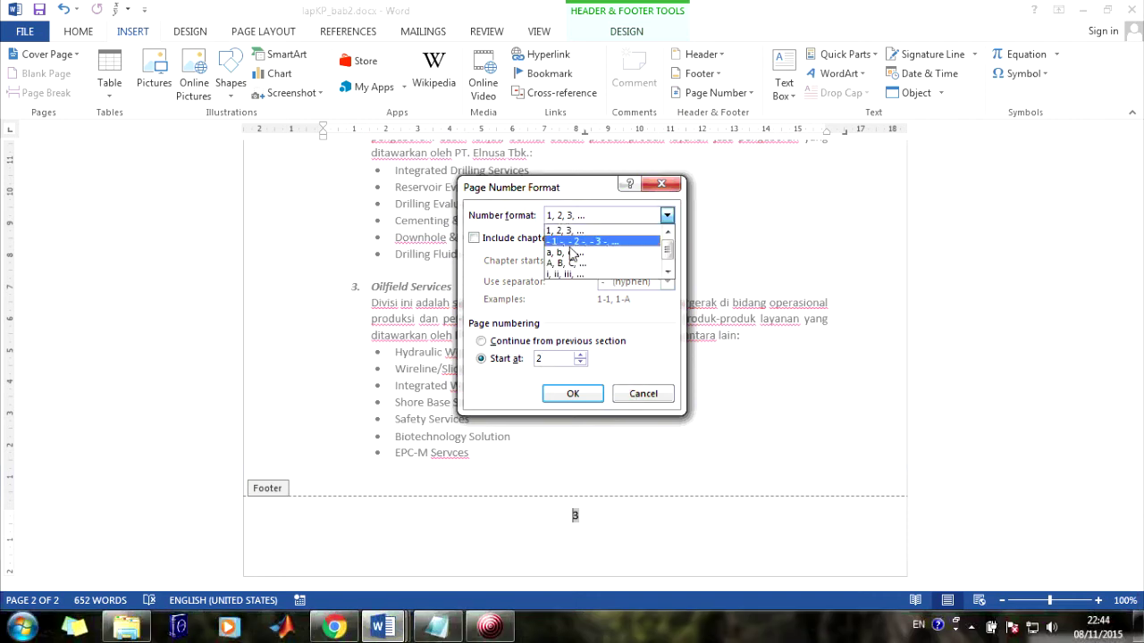
left_click(581, 258)
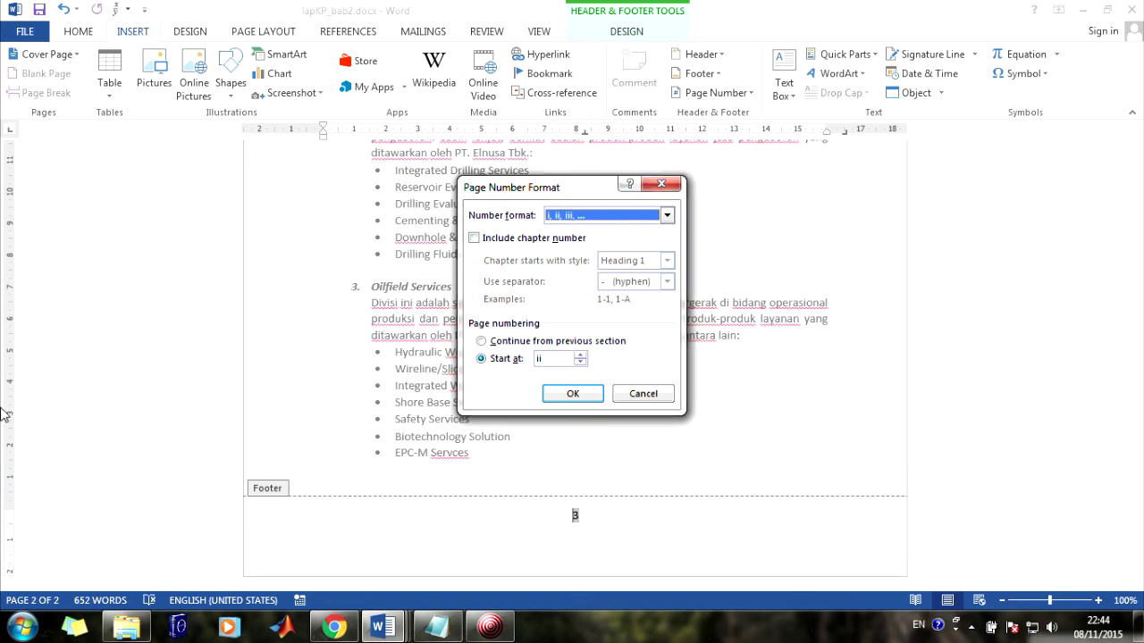
left_click(595, 220)
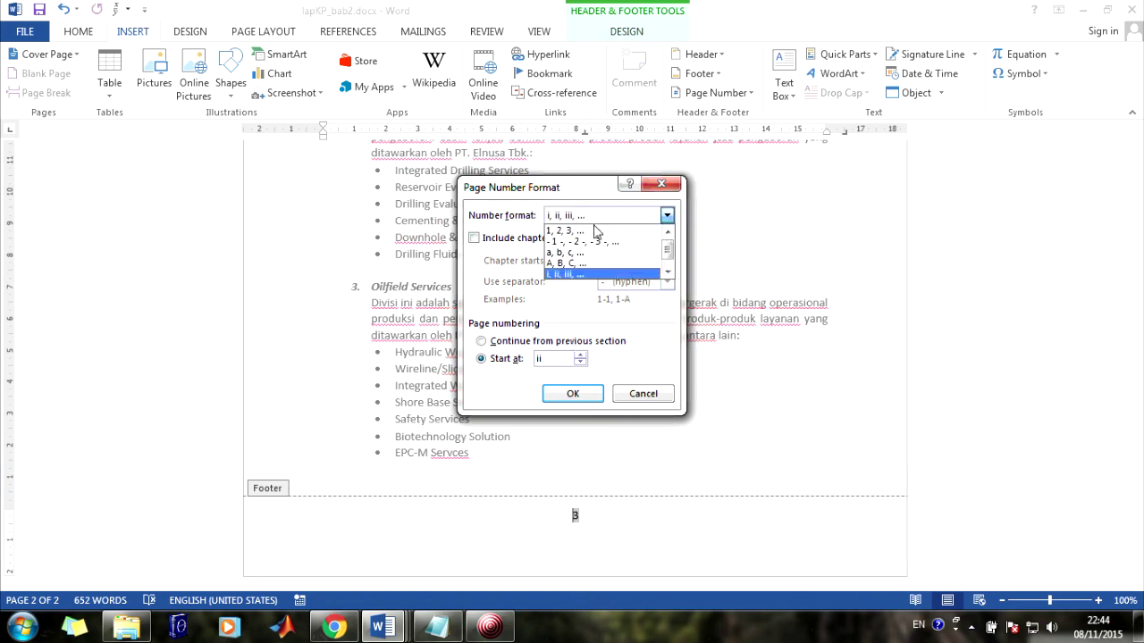
left_click(568, 230)
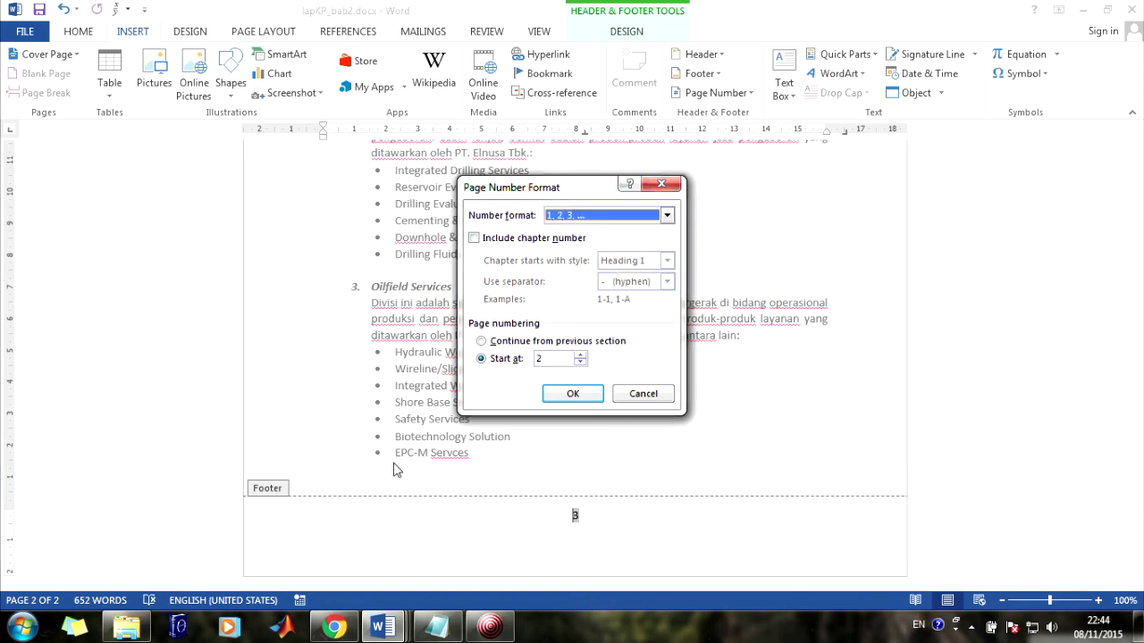
left_click(572, 395)
- Leave footer editing and return to lapKP_bab0, scrolling down to its Contents
double_click(642, 368)
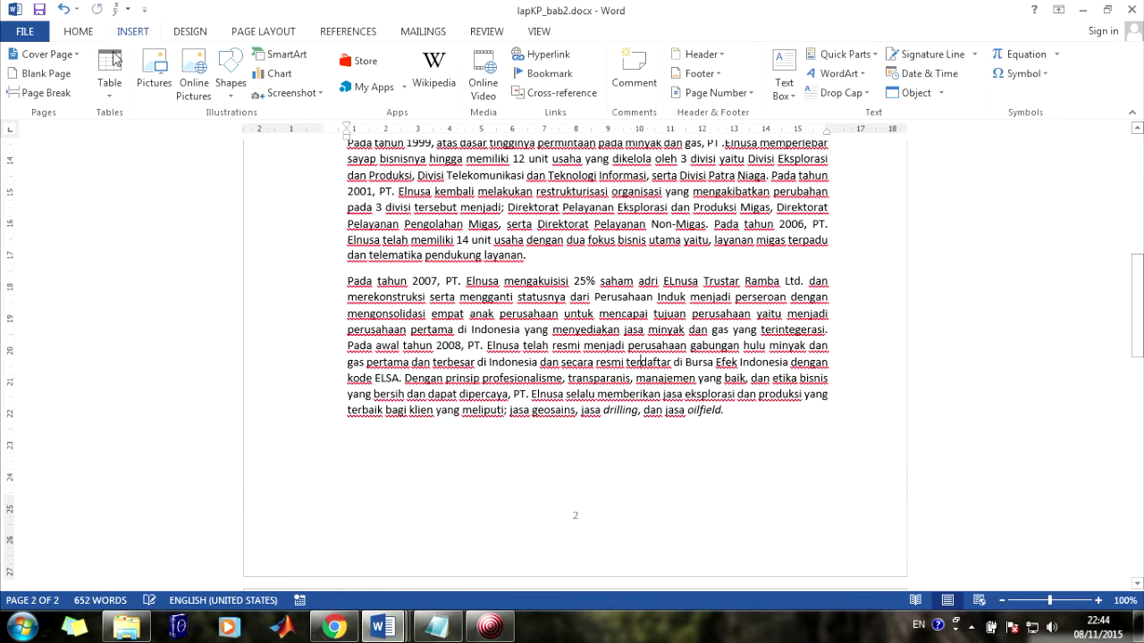
mouse_move(383, 625)
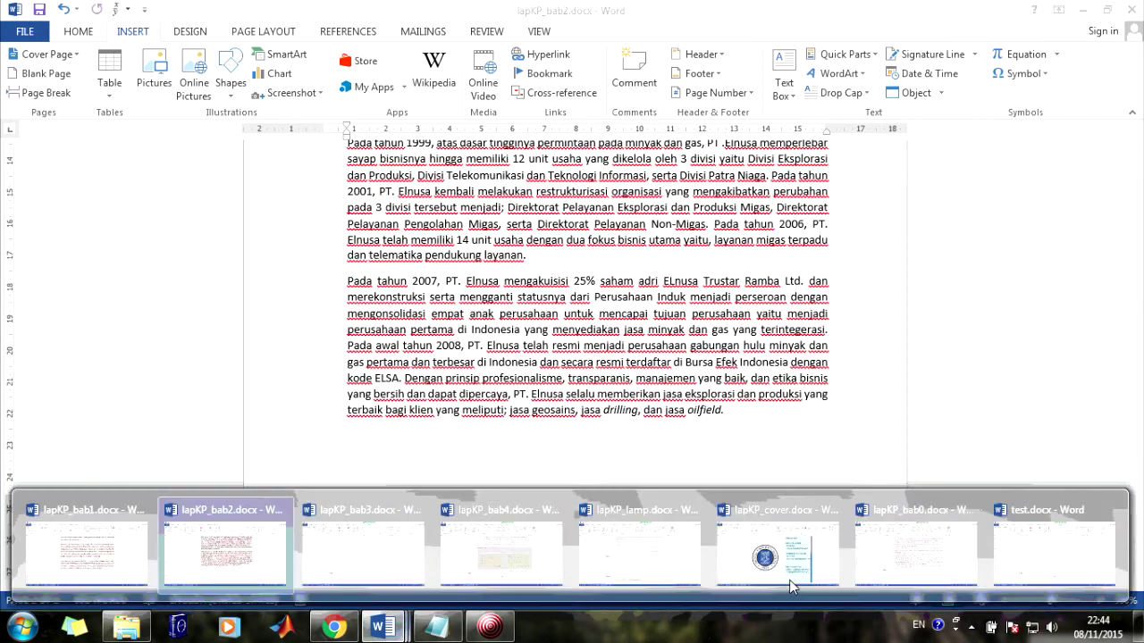
left_click(919, 545)
scroll(447, 444, "down", 5)
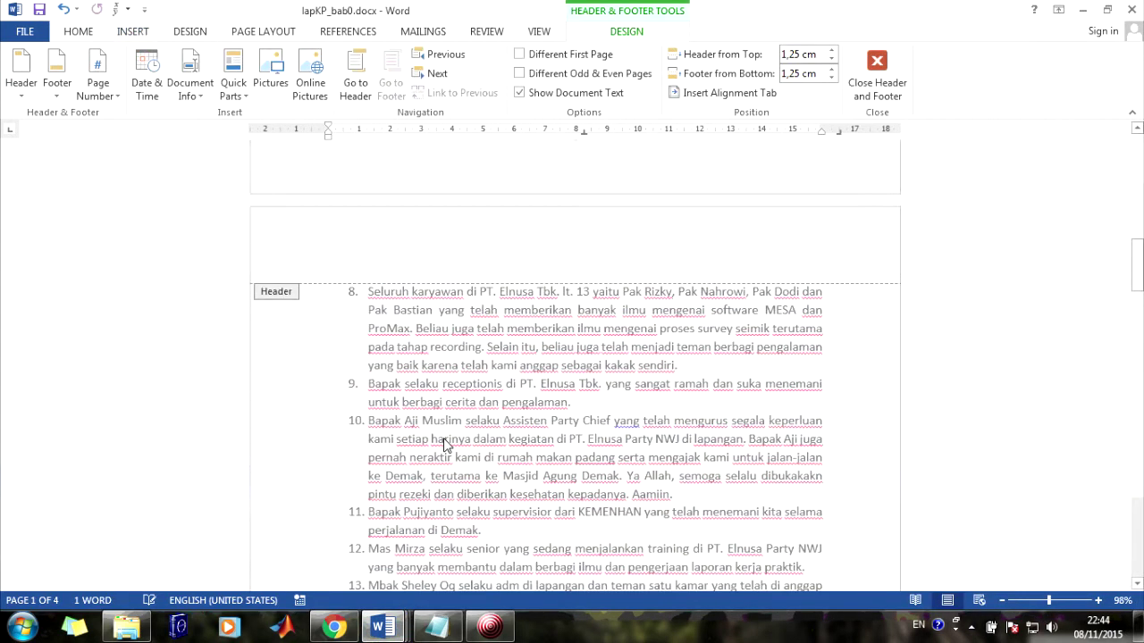
scroll(445, 444, "down", 5)
scroll(451, 429, "down", 5)
scroll(462, 408, "down", 5)
scroll(465, 409, "down", 5)
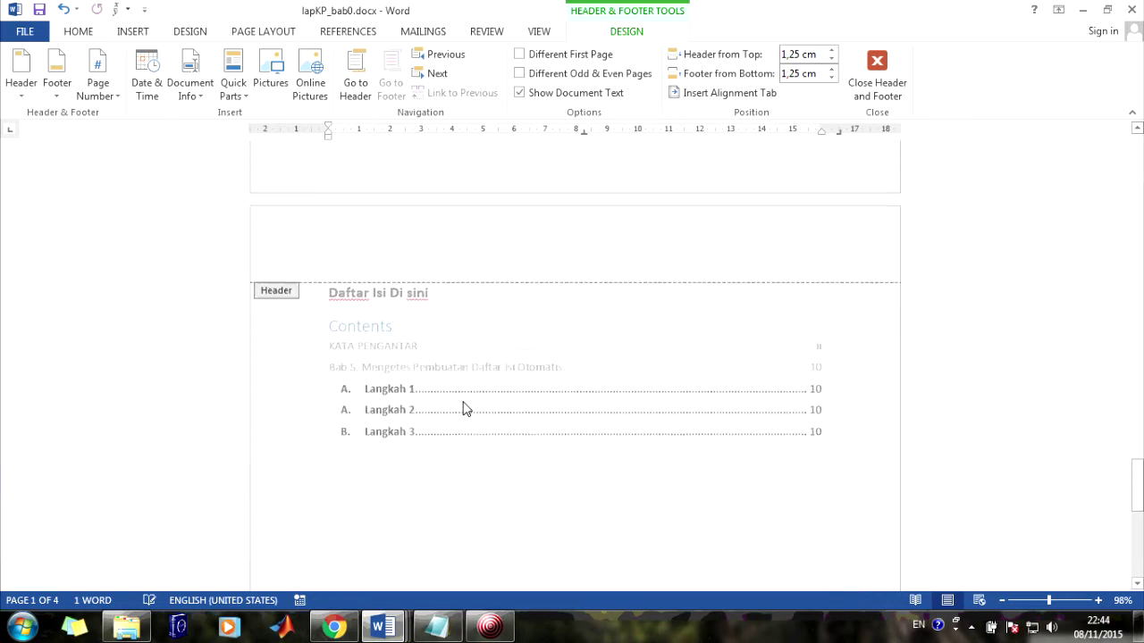
scroll(401, 429, "down", 5)
scroll(419, 388, "down", 5)
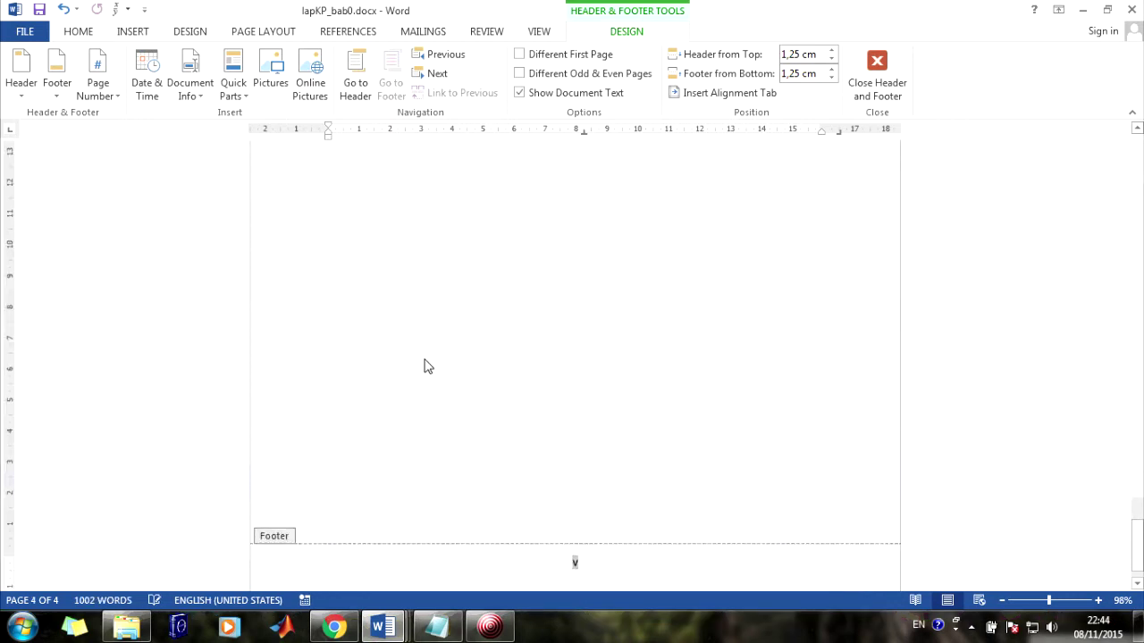
double_click(424, 367)
- Show formatting marks with Ctrl+Shift+8 to reveal the RD field below the Contents
left_click(379, 628)
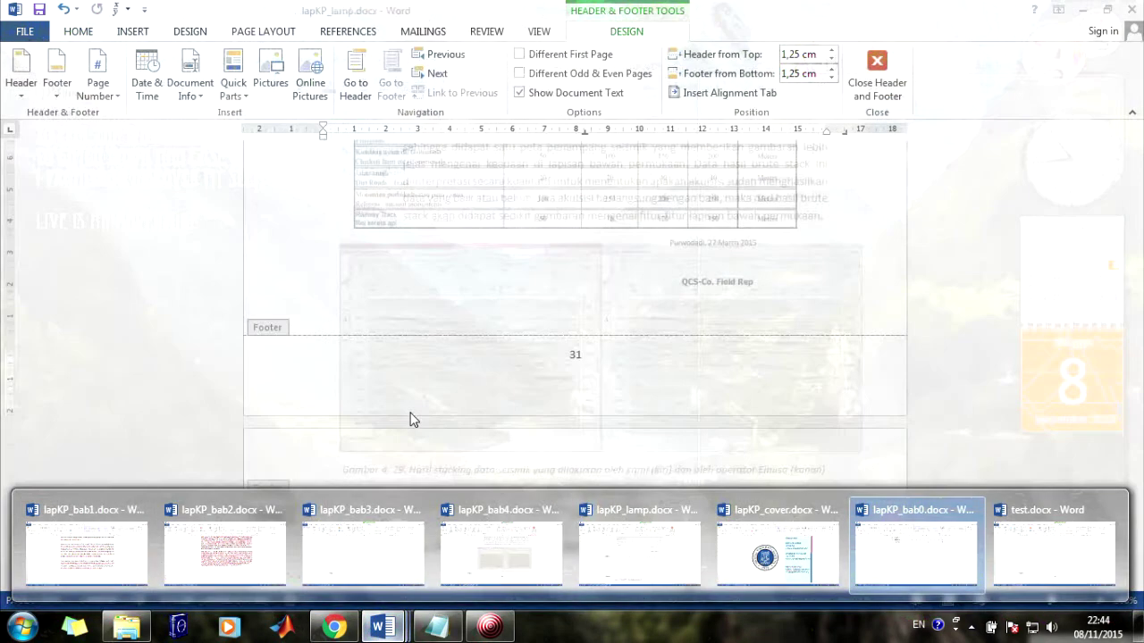
scroll(441, 384, "down", 3)
scroll(447, 402, "down", 2)
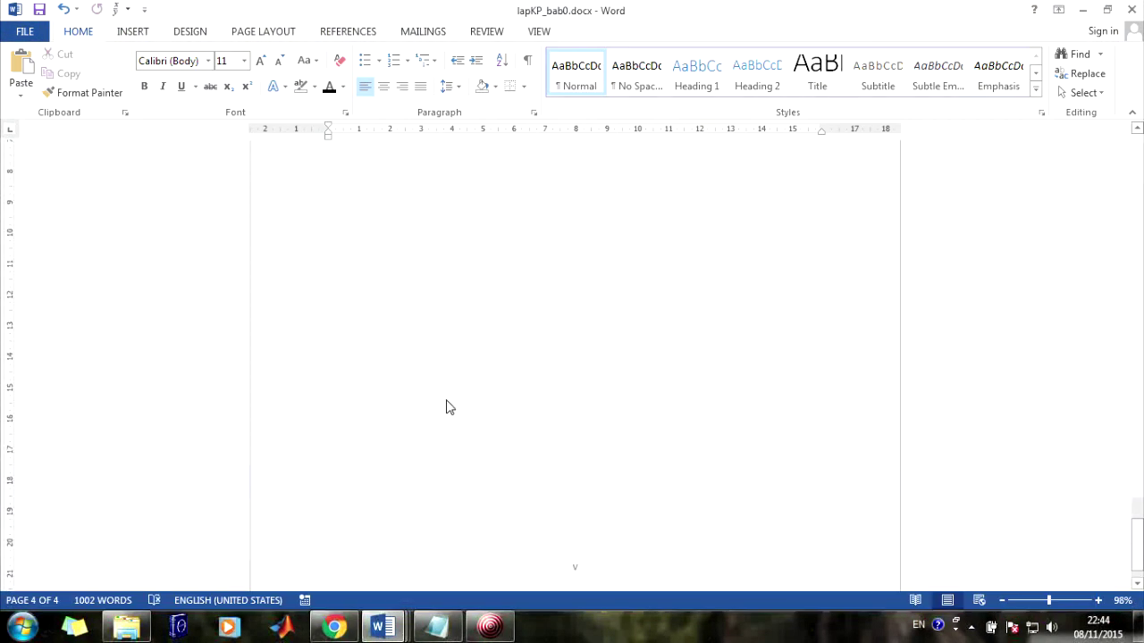
scroll(447, 407, "up", 3)
key("ctrl+shift+8")
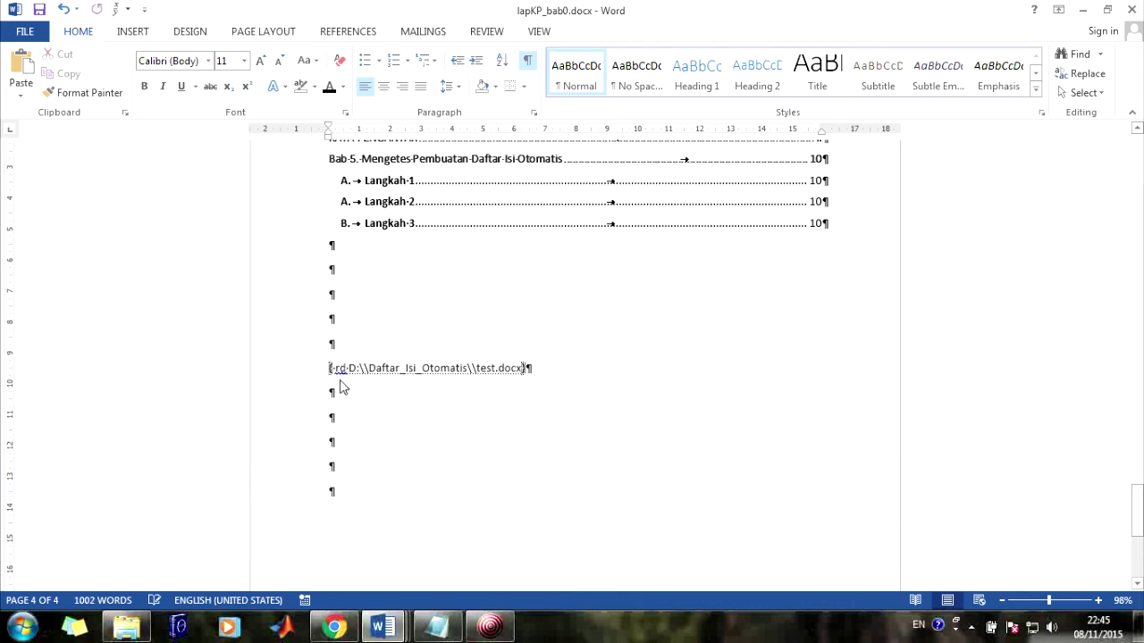
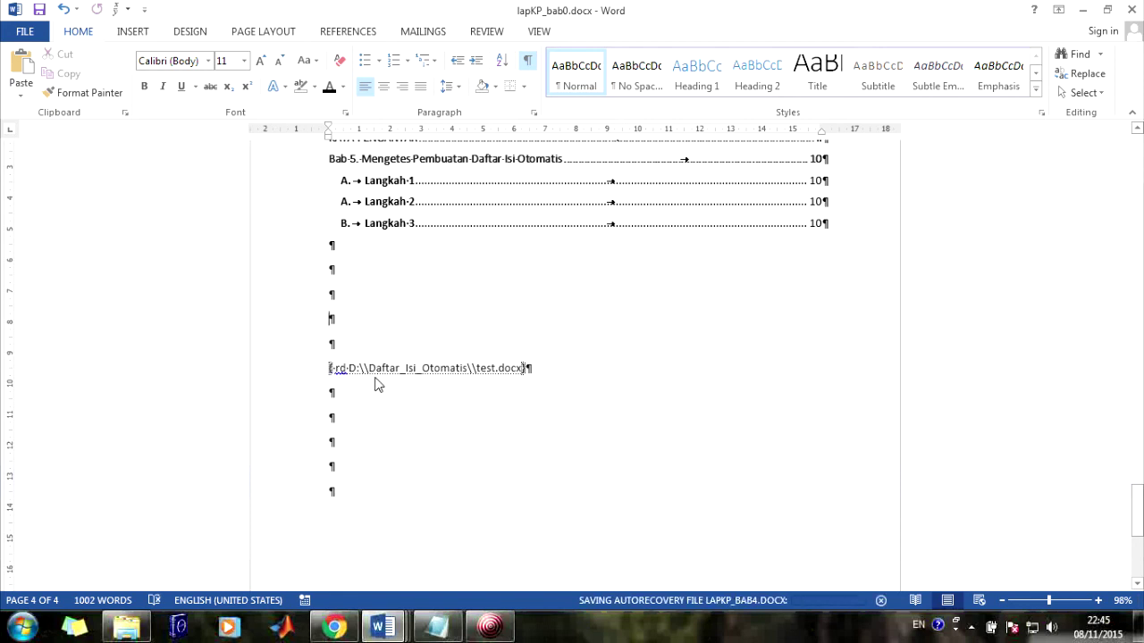
- Duplicate the test.docx RD field line and change the copy's file name to lapKP_bab1.docx
left_click(329, 393)
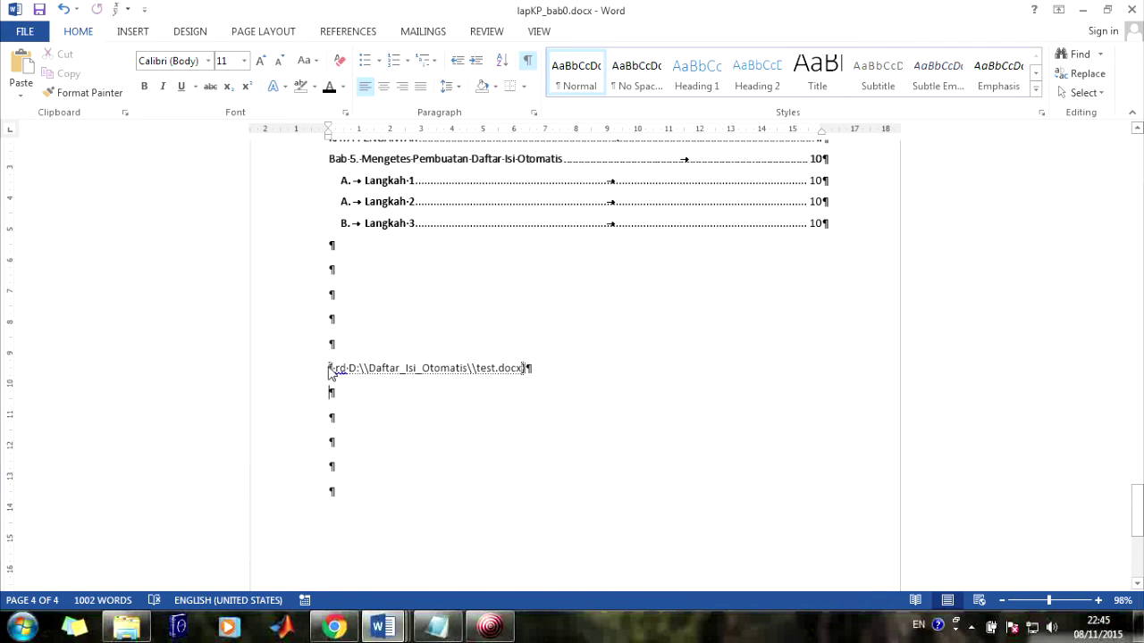
left_click_drag(370, 370, 523, 370)
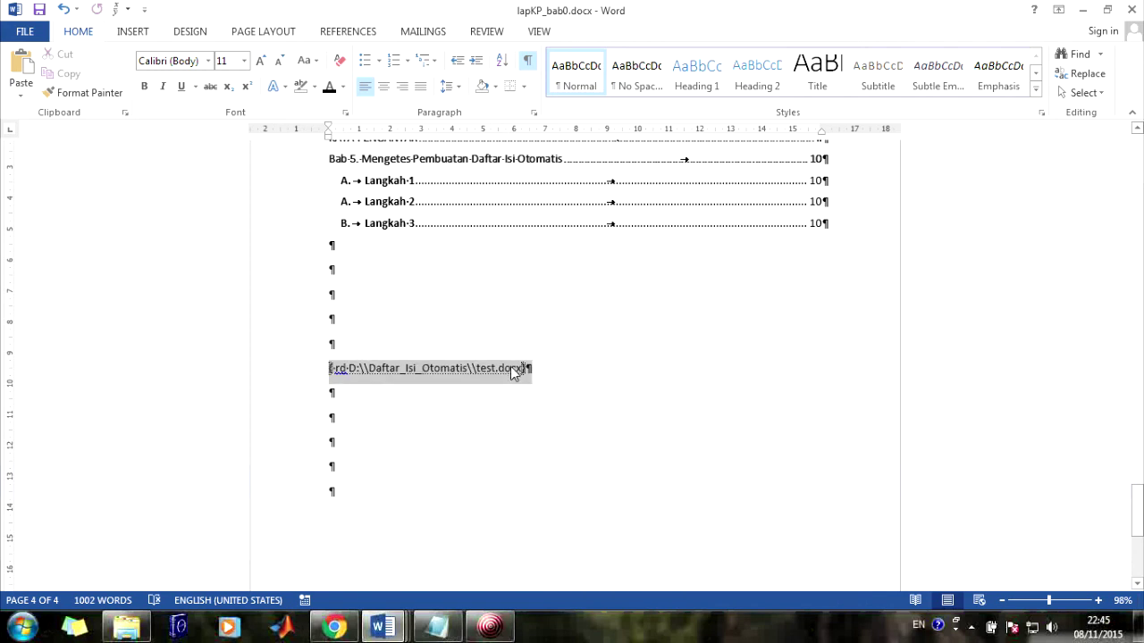
key("ctrl+c")
left_click(331, 397)
key("ctrl+v")
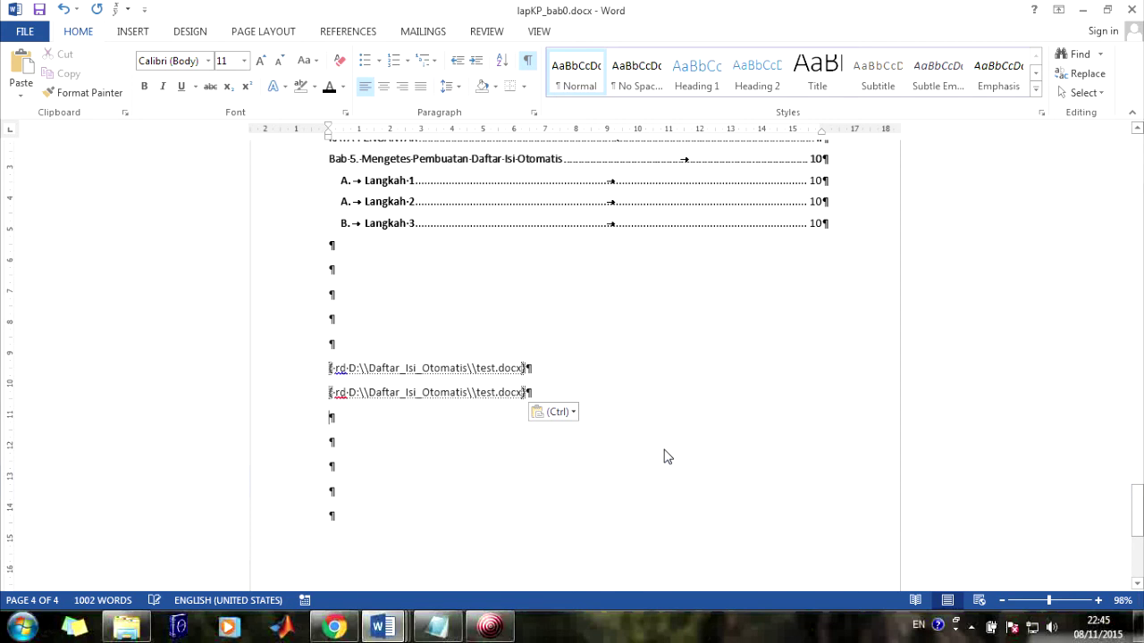
key("shift+Left")
key("shift+Left")
key("shift+Left")
key("shift+Left")
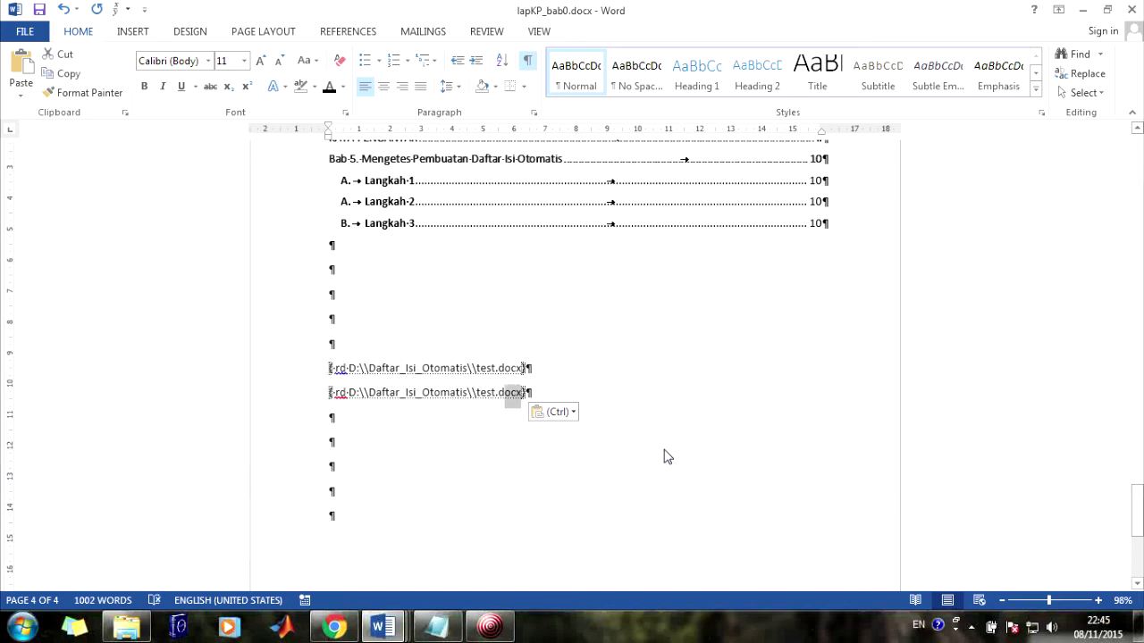
key("shift+Left")
key("shift+Left")
key("shift+Left")
key("shift+Left")
key("shift+Left")
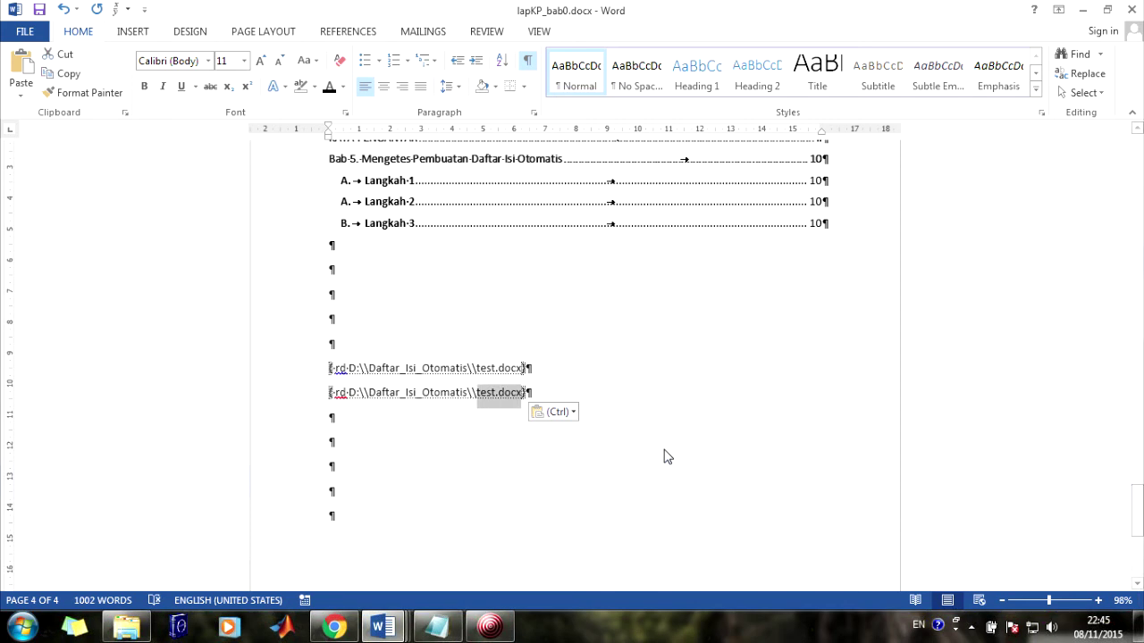
type("lap")
type("KP")
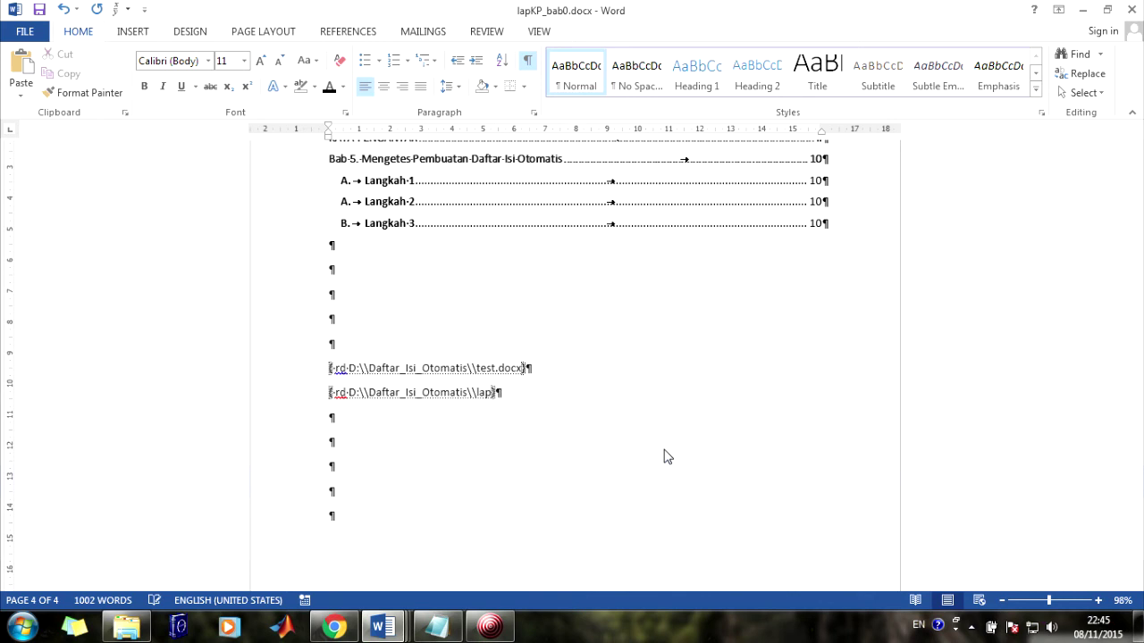
type("KP_bab1")
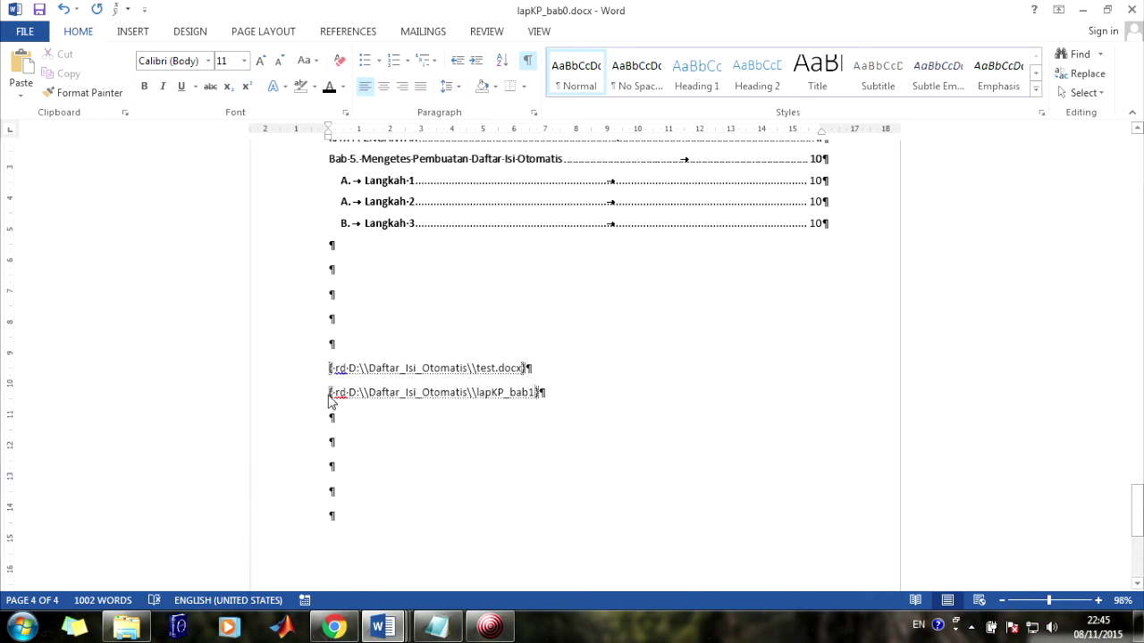
- Paste four more copies of the lapKP_bab1 line, renamed lapKP_bab2–bab4.docx and lapKP_lamp.docx
left_click_drag(330, 394, 492, 403)
key("ctrl+c")
key("Down")
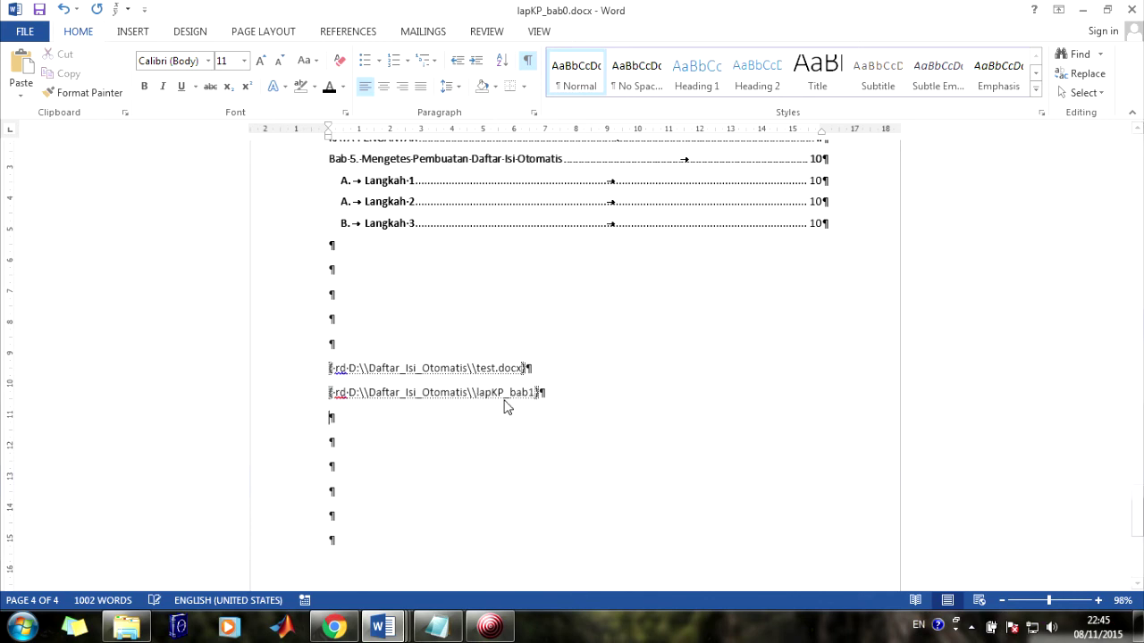
key("ctrl+v")
key("Return")
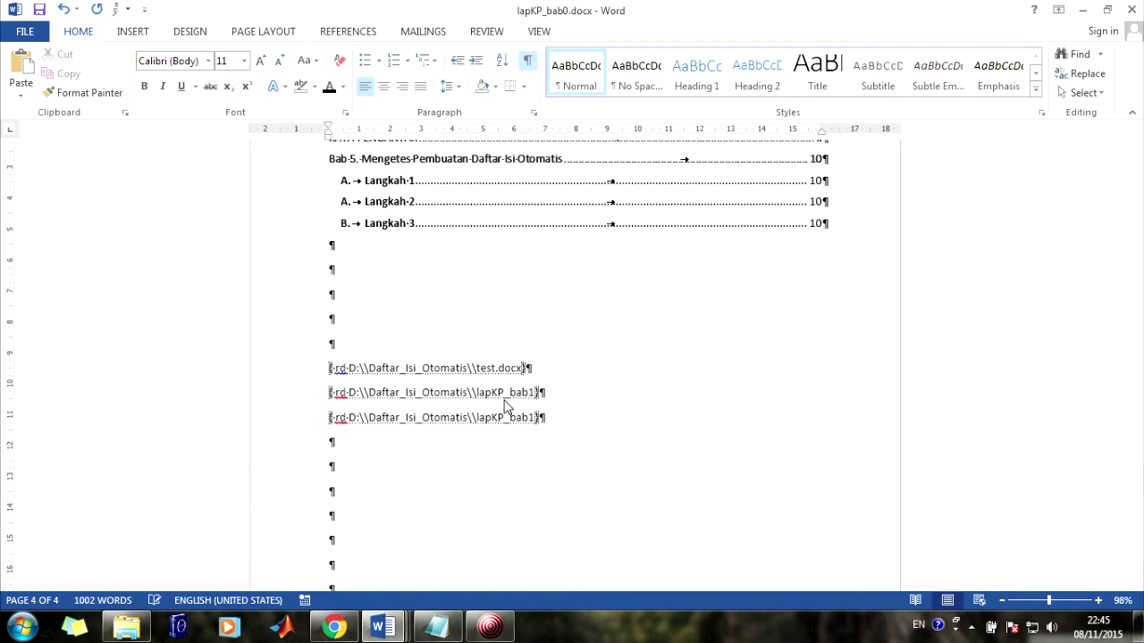
key("ctrl+v")
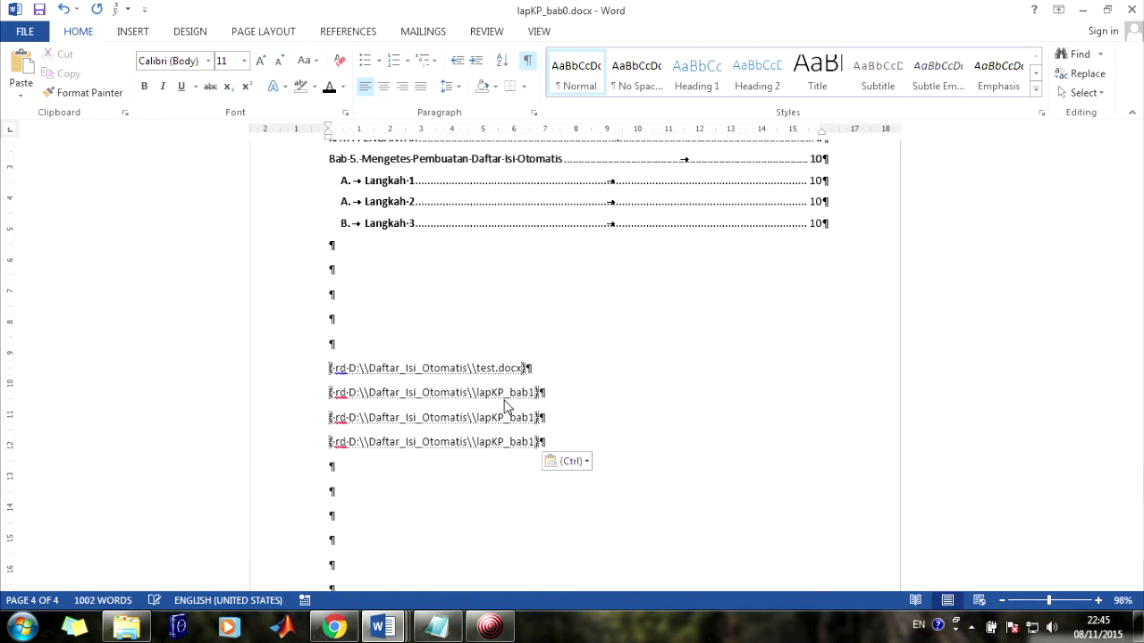
key("ctrl+v")
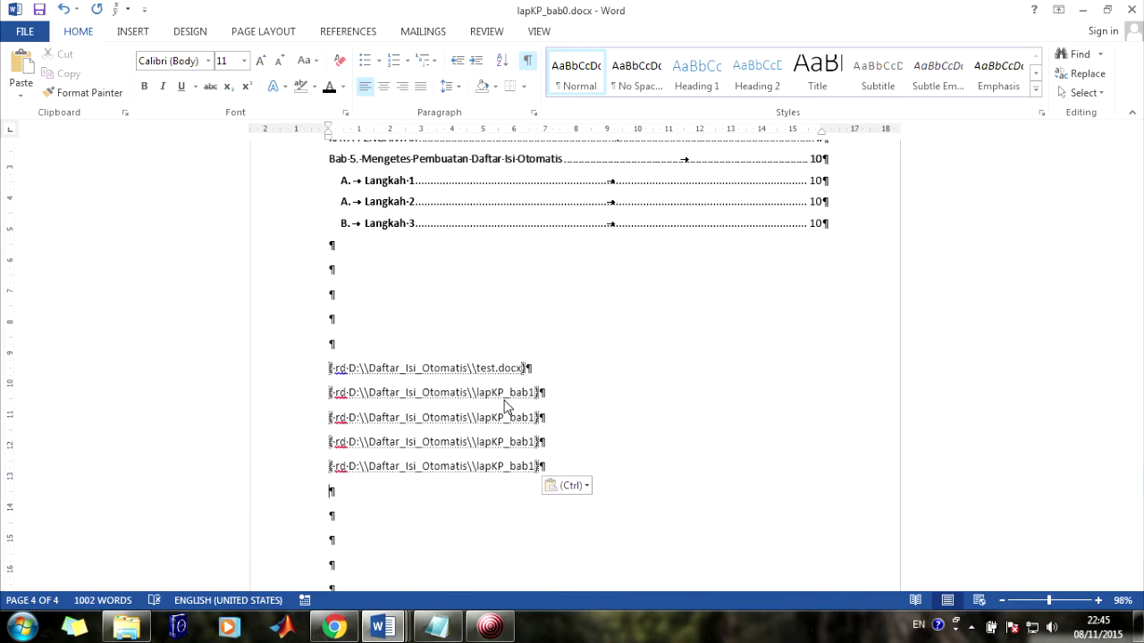
key("ctrl+v")
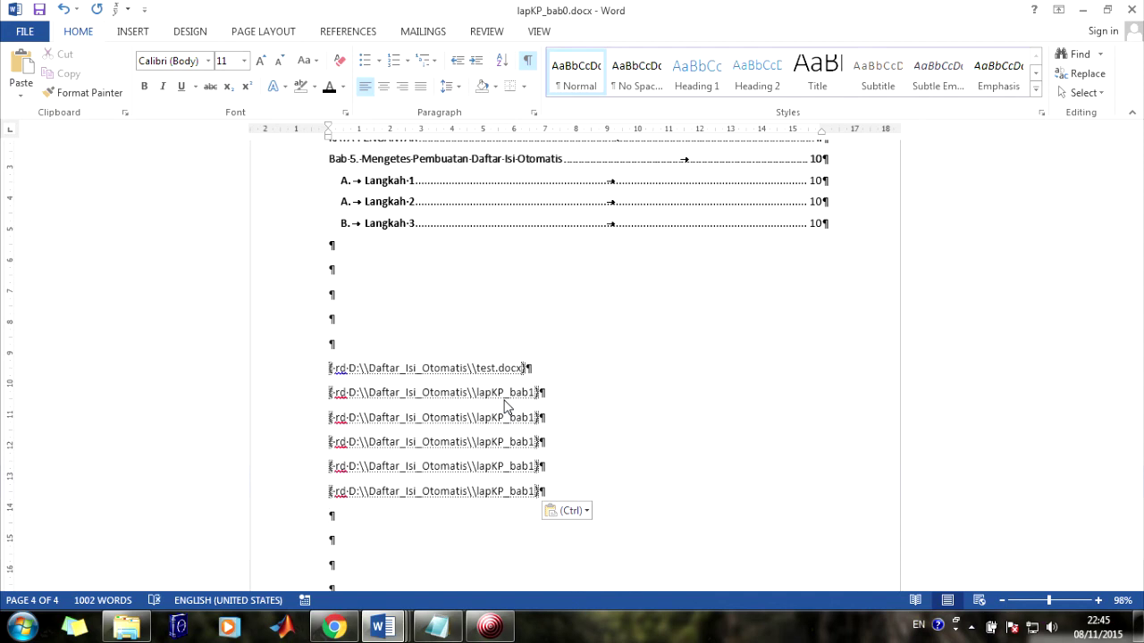
key("ctrl+shift+Left")
type("lamp")
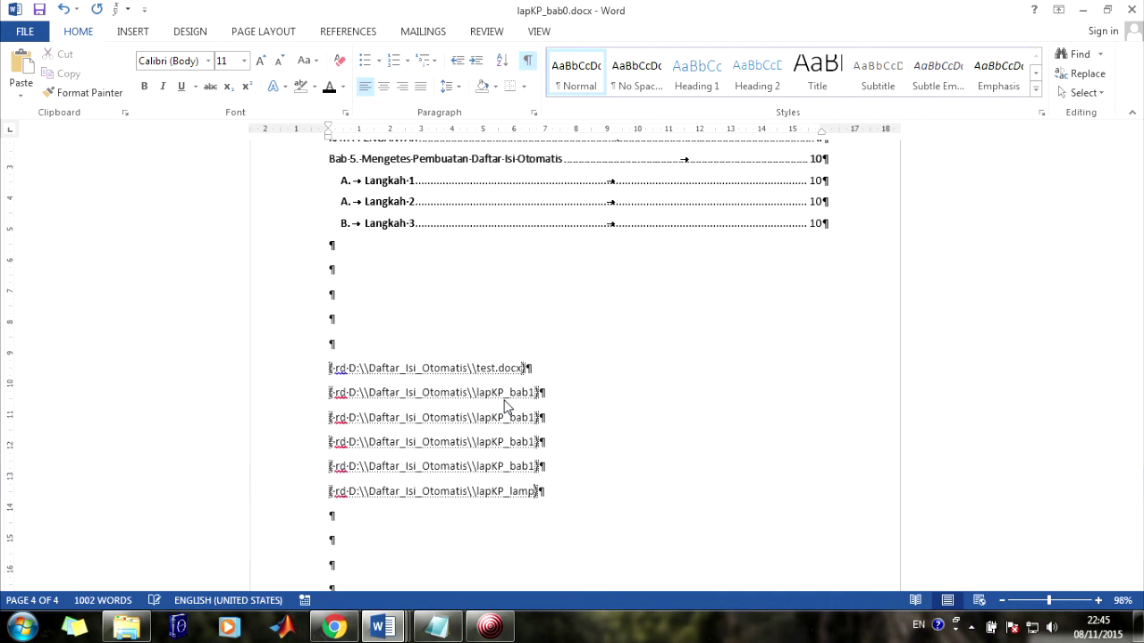
type("dox")
type("c")
type(".docx")
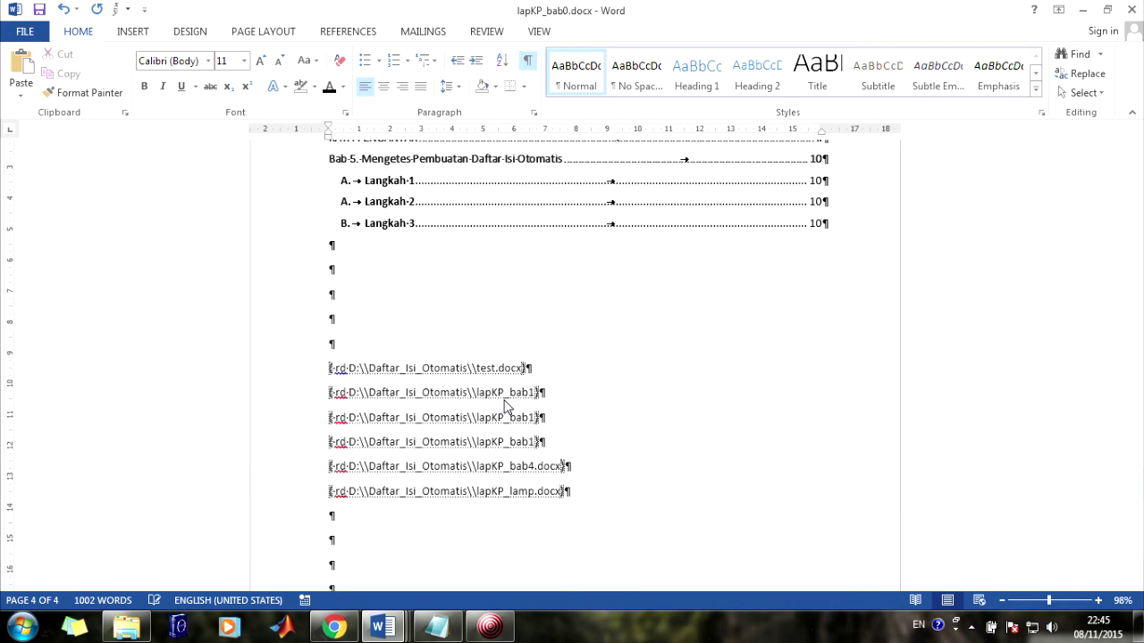
type("3.")
type("docx")
type("2.docx")
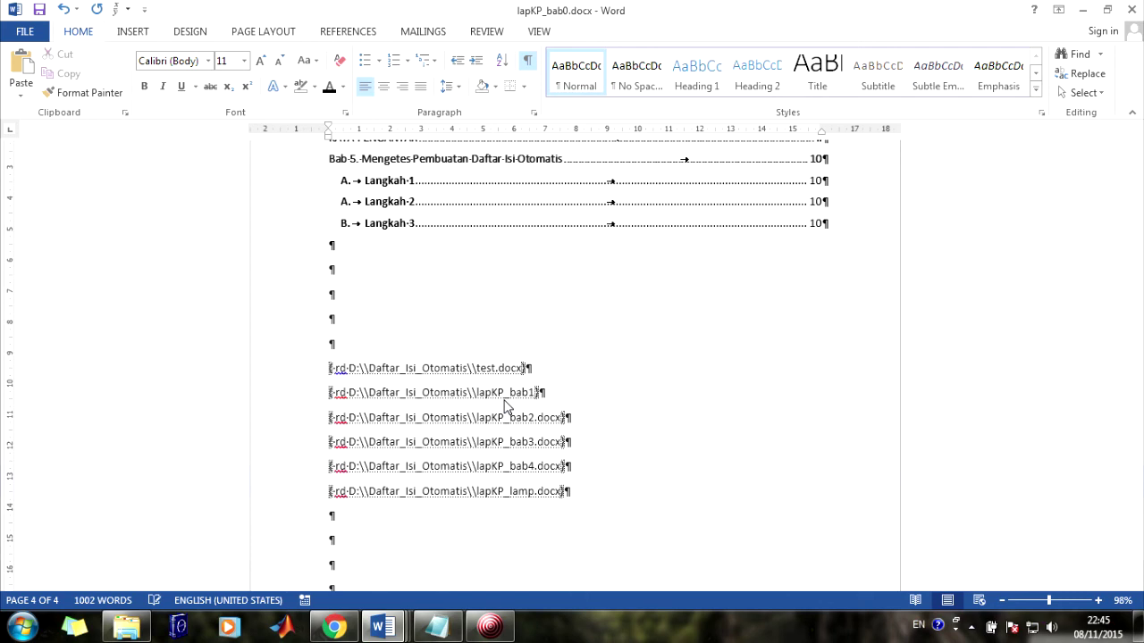
type(".docx")
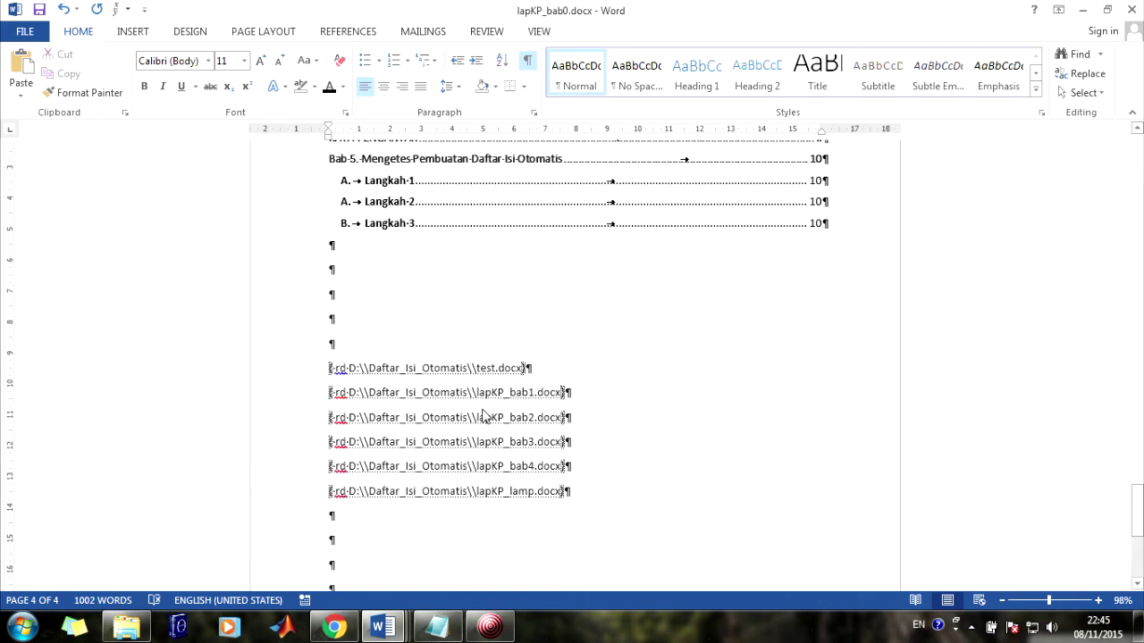
- Delete the test.docx RD field line and save the document
triple_click(358, 376)
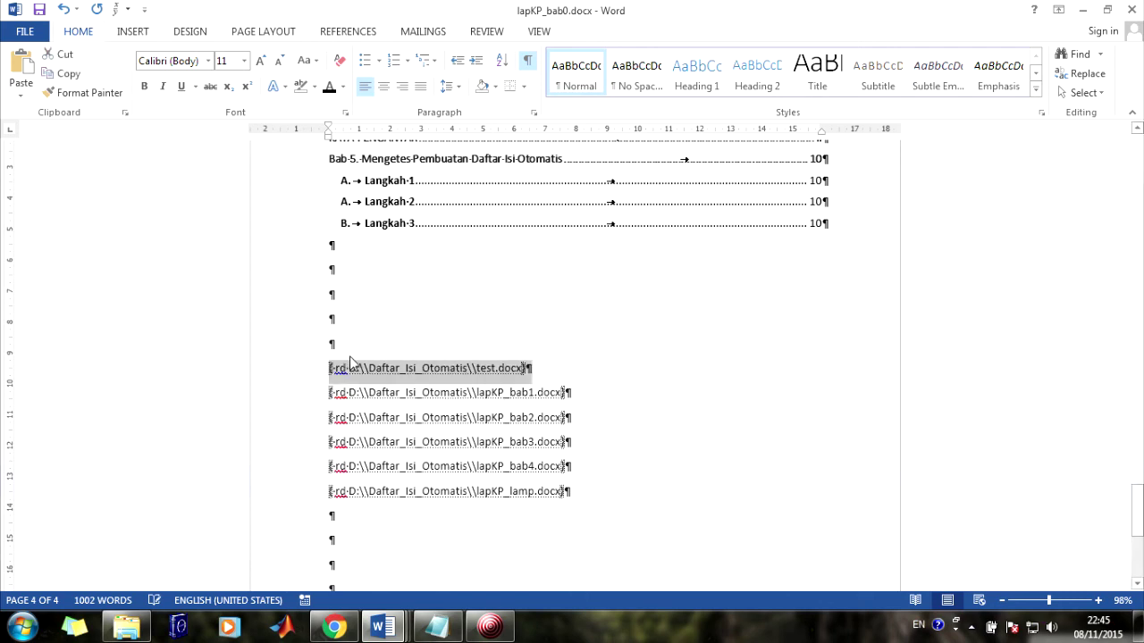
key("Delete")
key("ctrl+s")
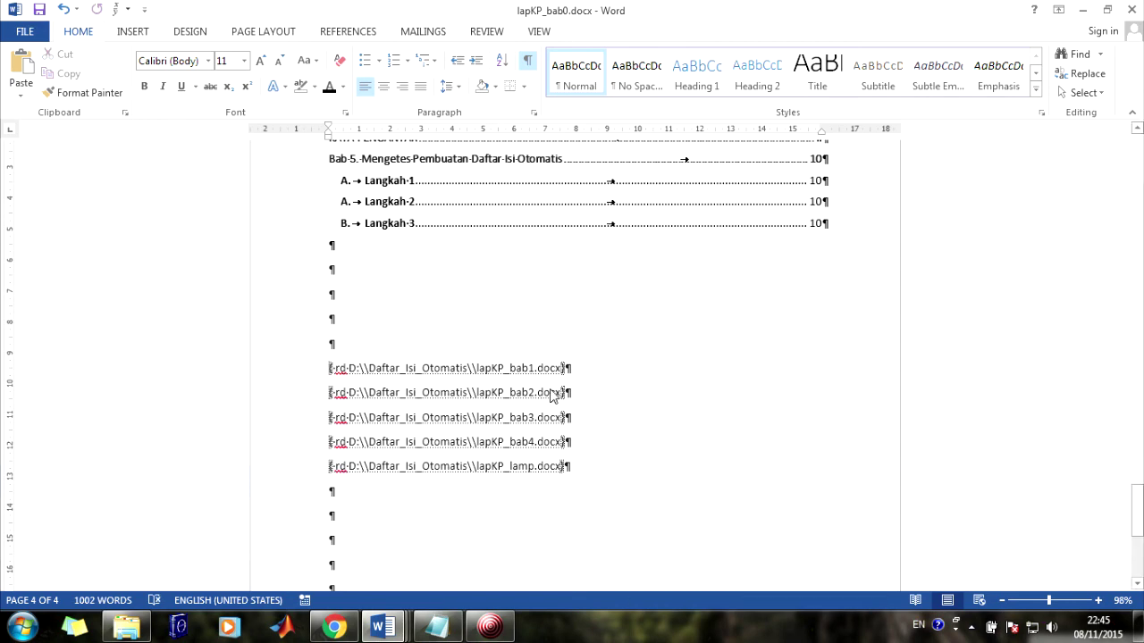
left_click(528, 418)
left_click(518, 465)
left_click(126, 628)
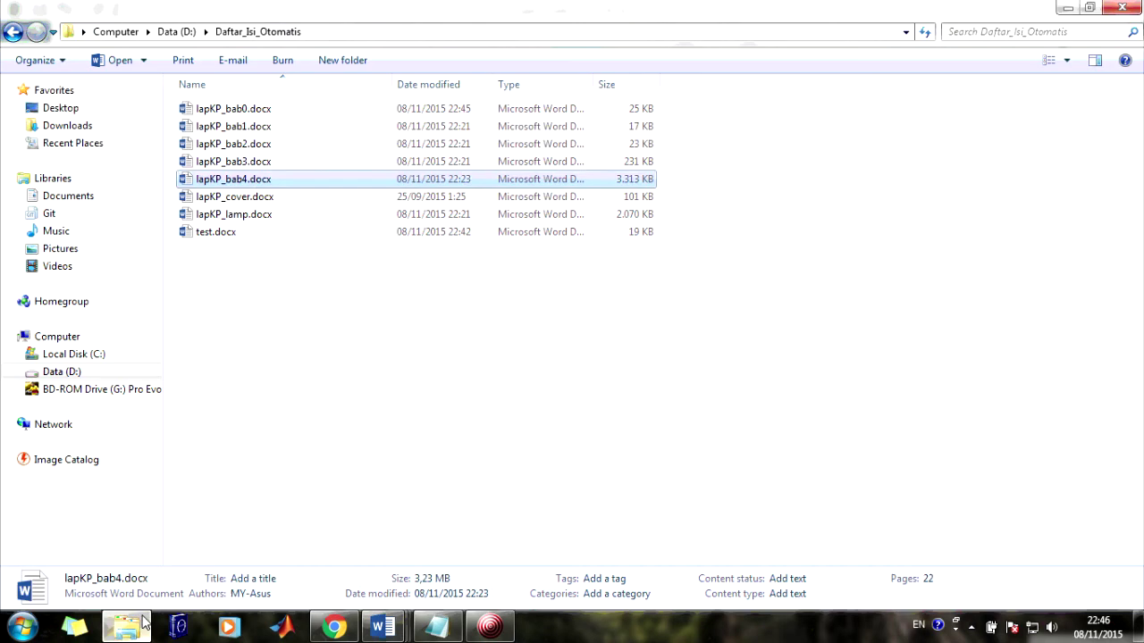
left_click(237, 108)
key("Down")
key("Down")
key("Down")
key("Down")
key("Down")
key("Down")
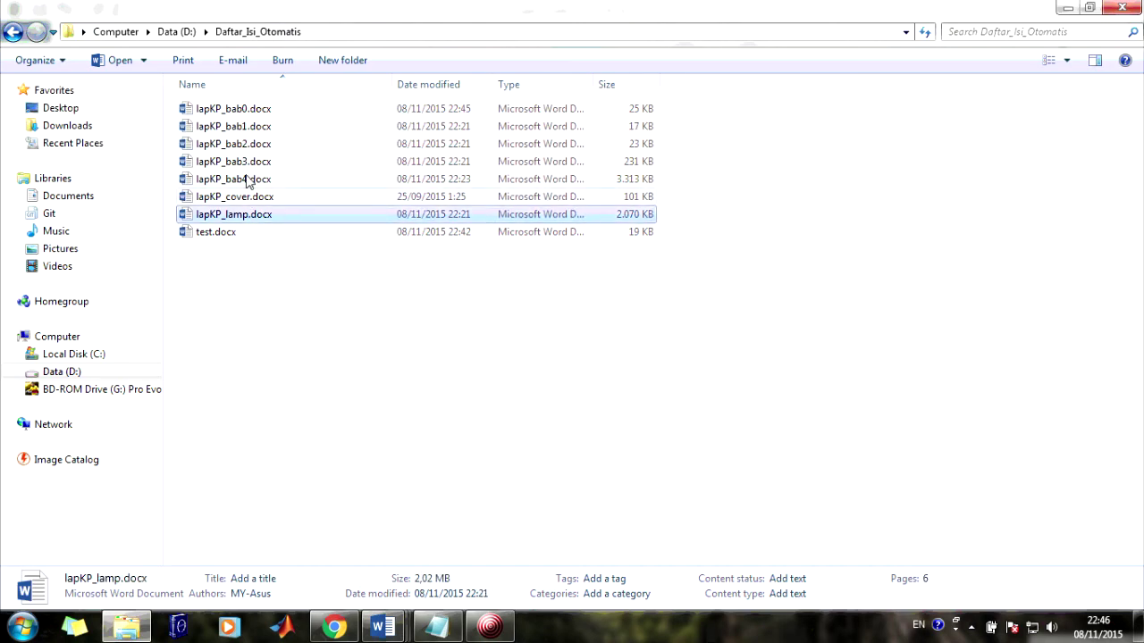
left_click(383, 628)
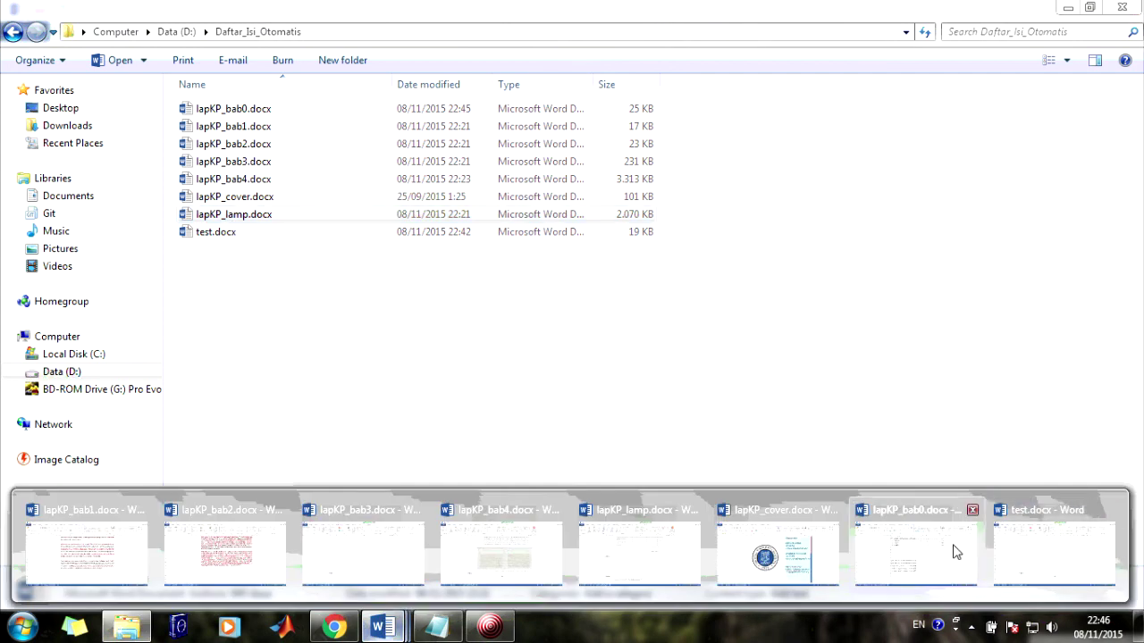
left_click(956, 552)
- Update the entire table of contents so it lists KATA PENGANTAR and BAB 1–4
scroll(506, 434, "up", 2)
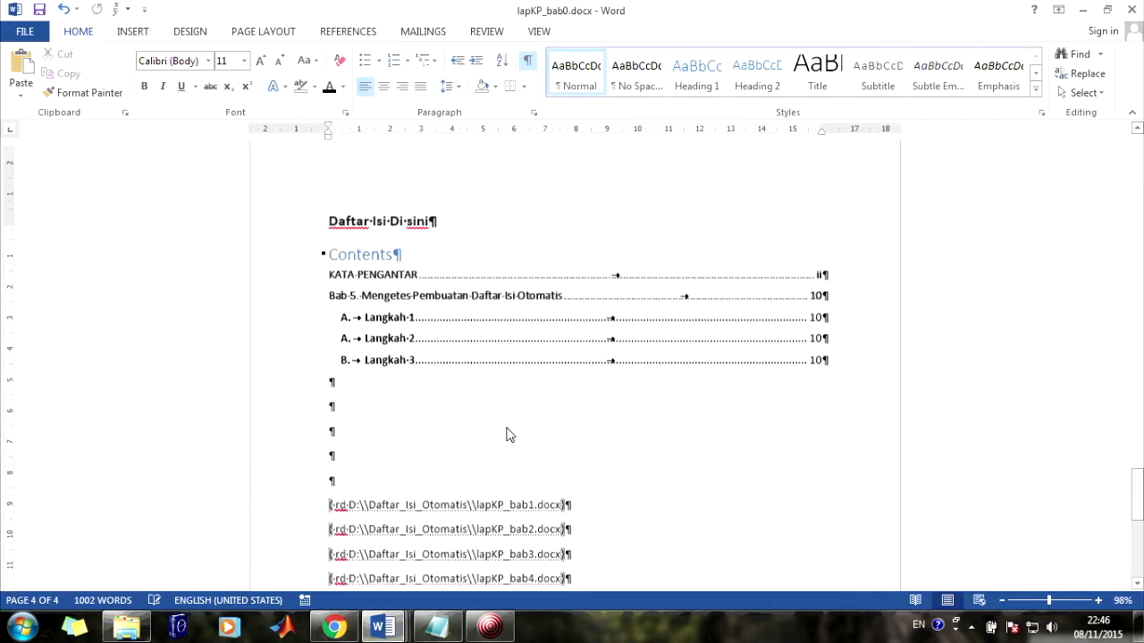
scroll(495, 383, "up", 1)
left_click(495, 342)
left_click(404, 246)
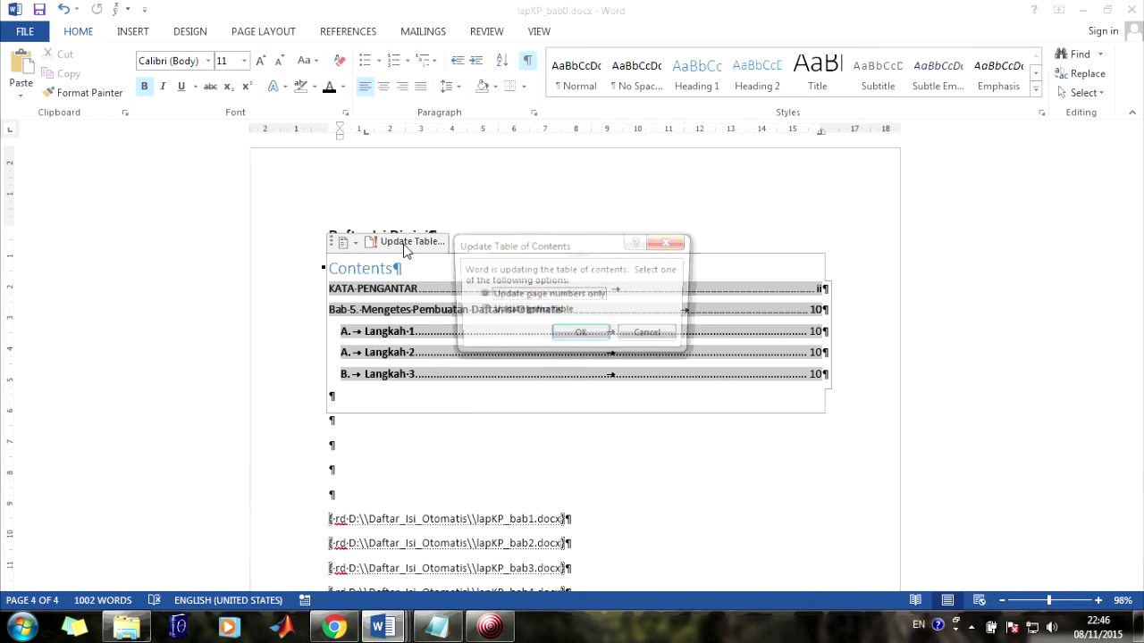
left_click(509, 310)
left_click(593, 337)
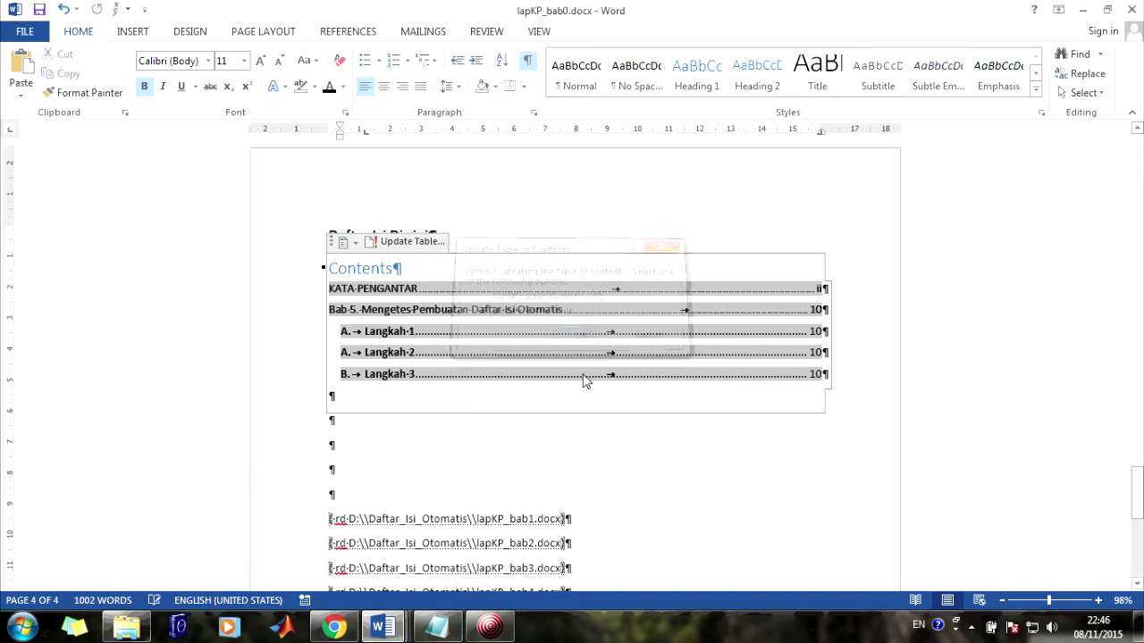
- Hide formatting marks and place the cursor after the 'Daftar Isi Di sini' line
scroll(580, 384, "down", 1)
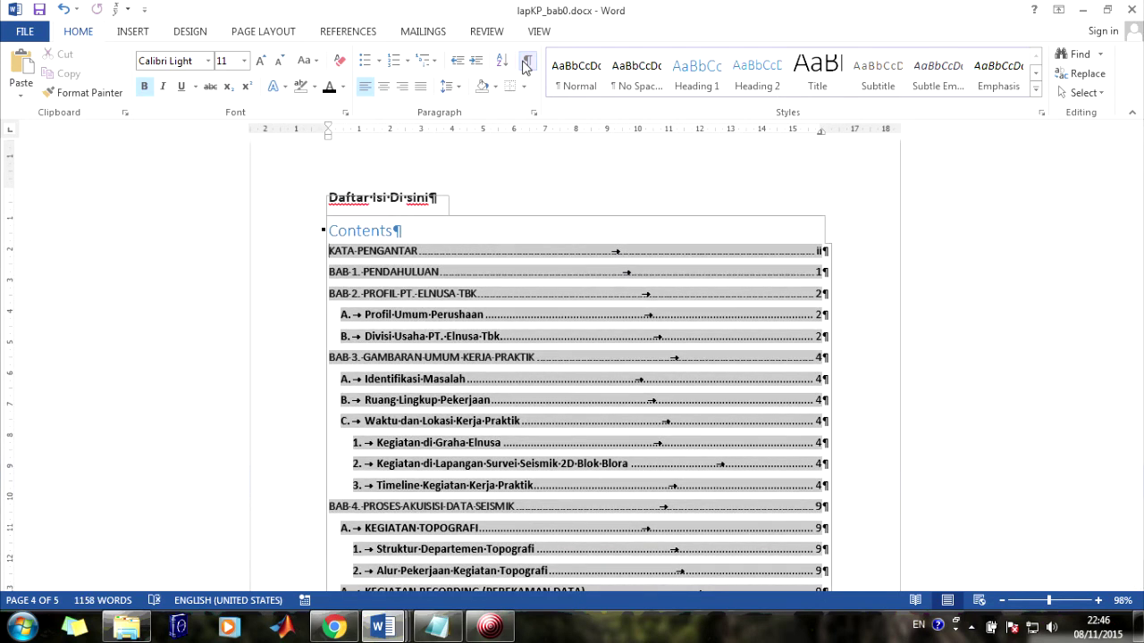
left_click(526, 61)
left_click(355, 251)
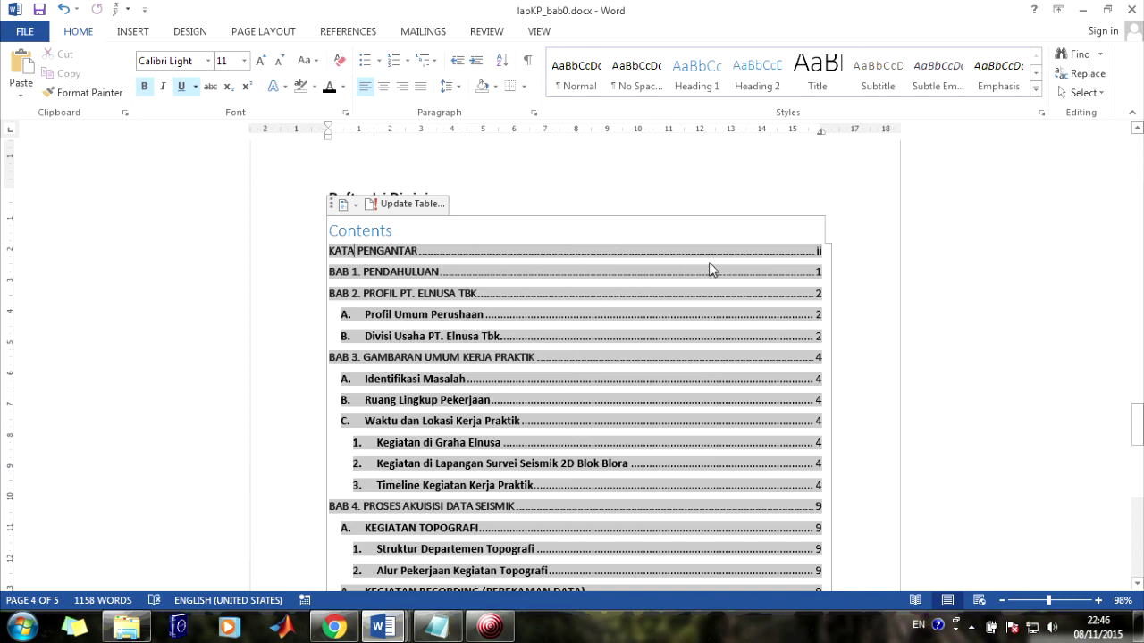
scroll(427, 278, "up", 2)
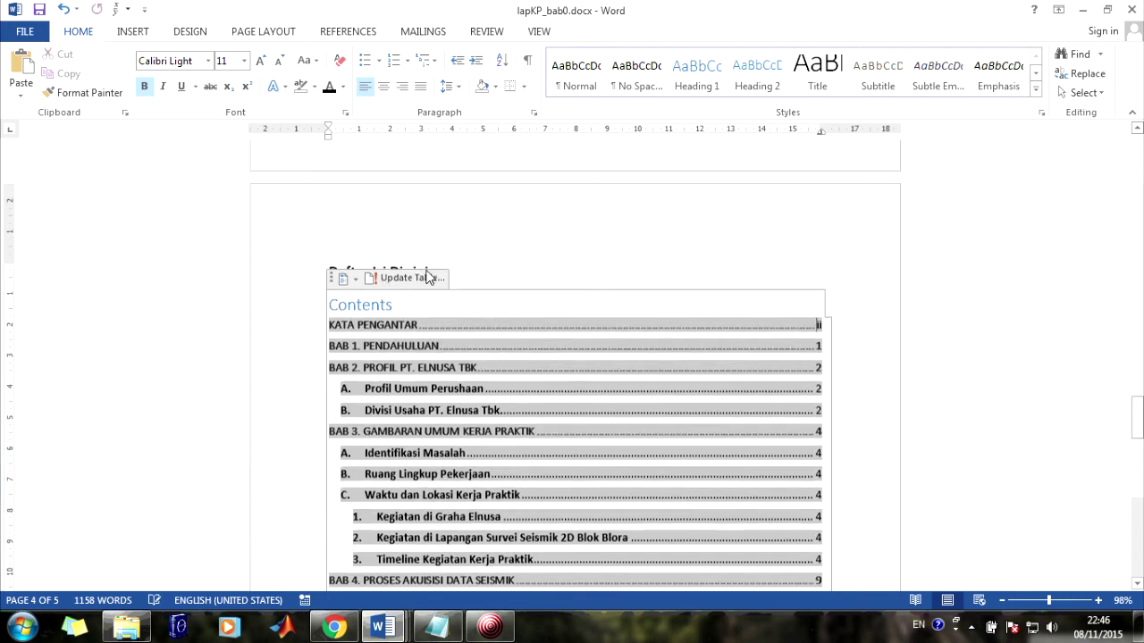
left_click(485, 274)
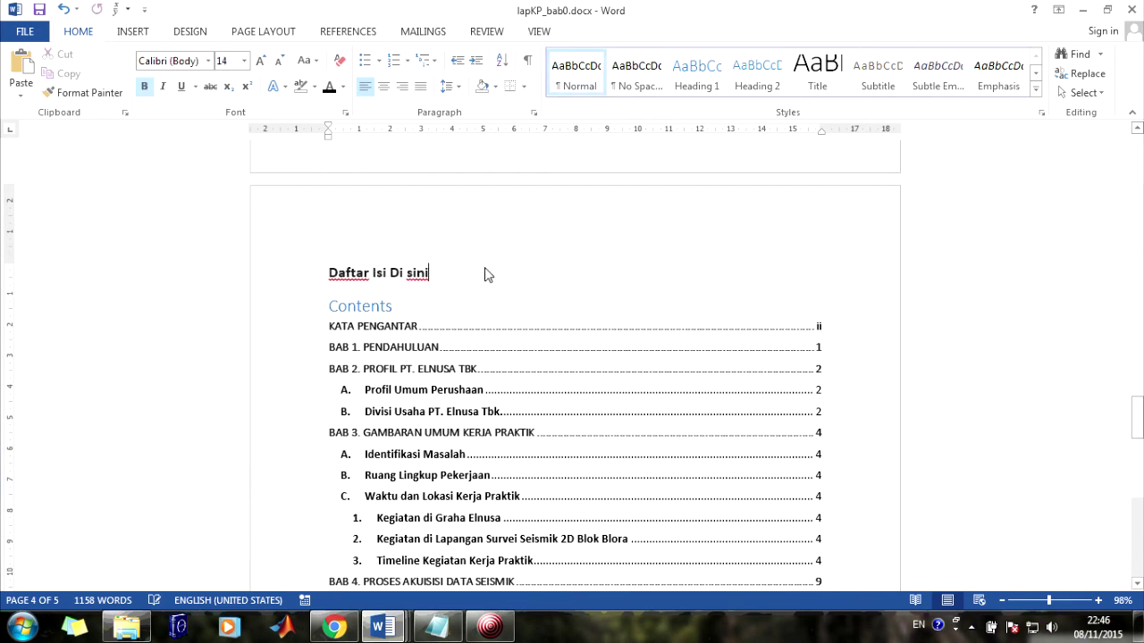
- Rename the 'Contents' heading to 'Daftar Isi', making it bold, centred and Heading 1
left_click(401, 310)
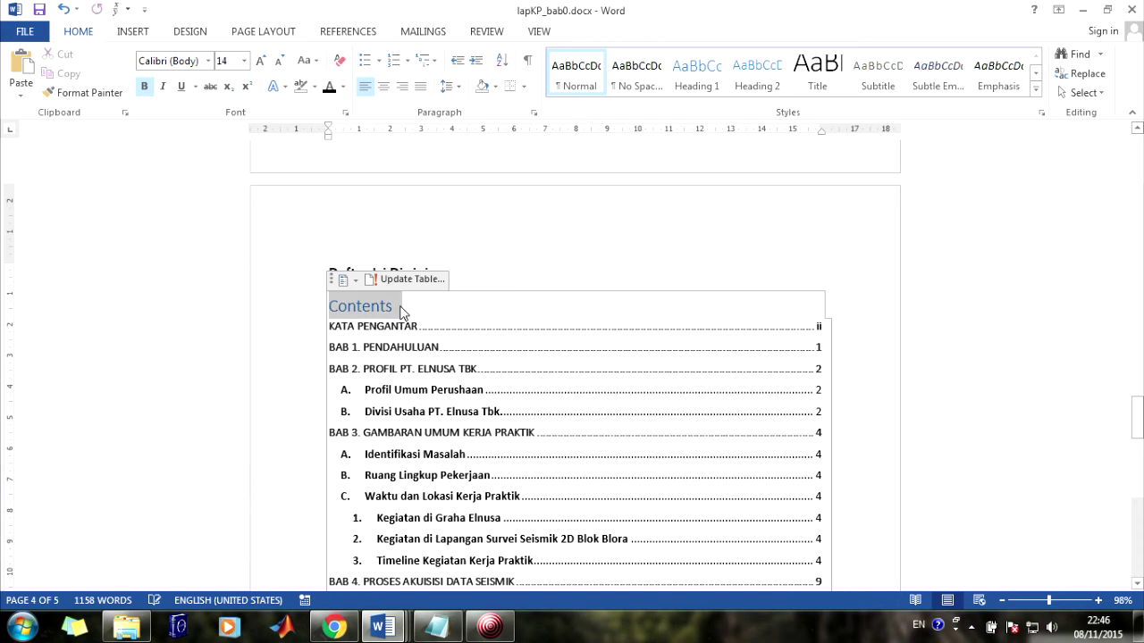
double_click(398, 308)
type("Daftar Isi")
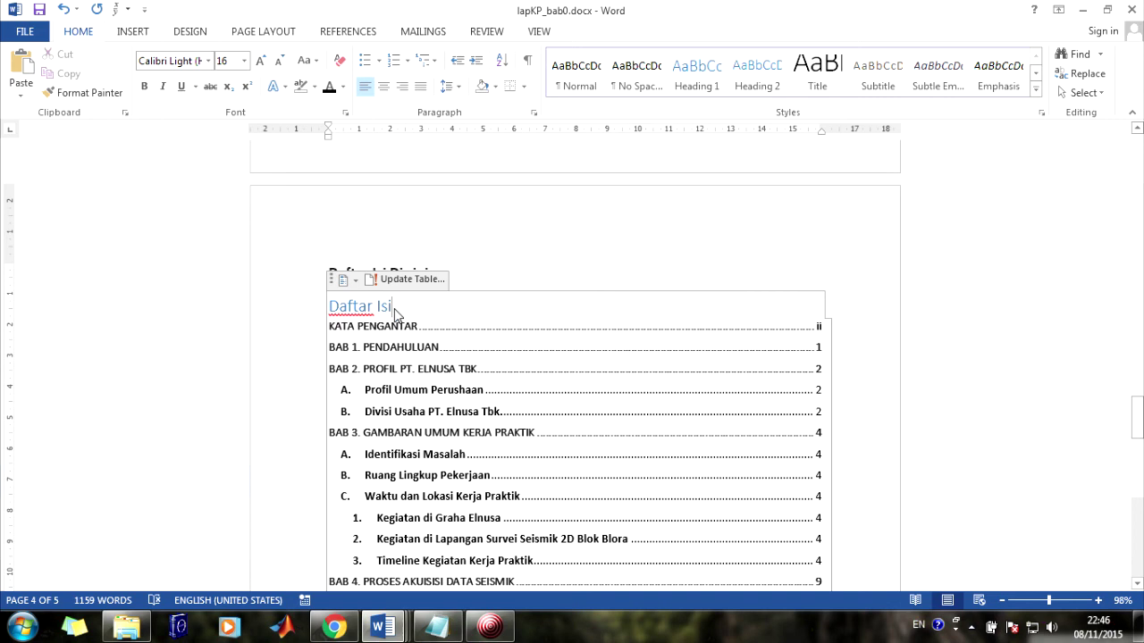
left_click_drag(393, 306, 328, 307)
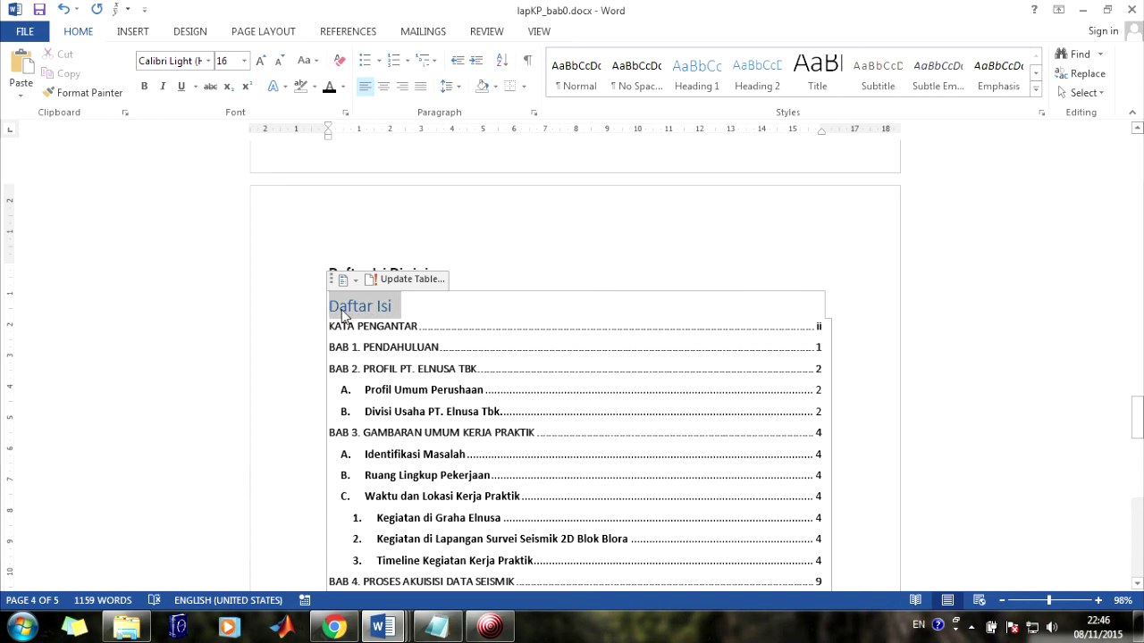
left_click(144, 86)
left_click(329, 87)
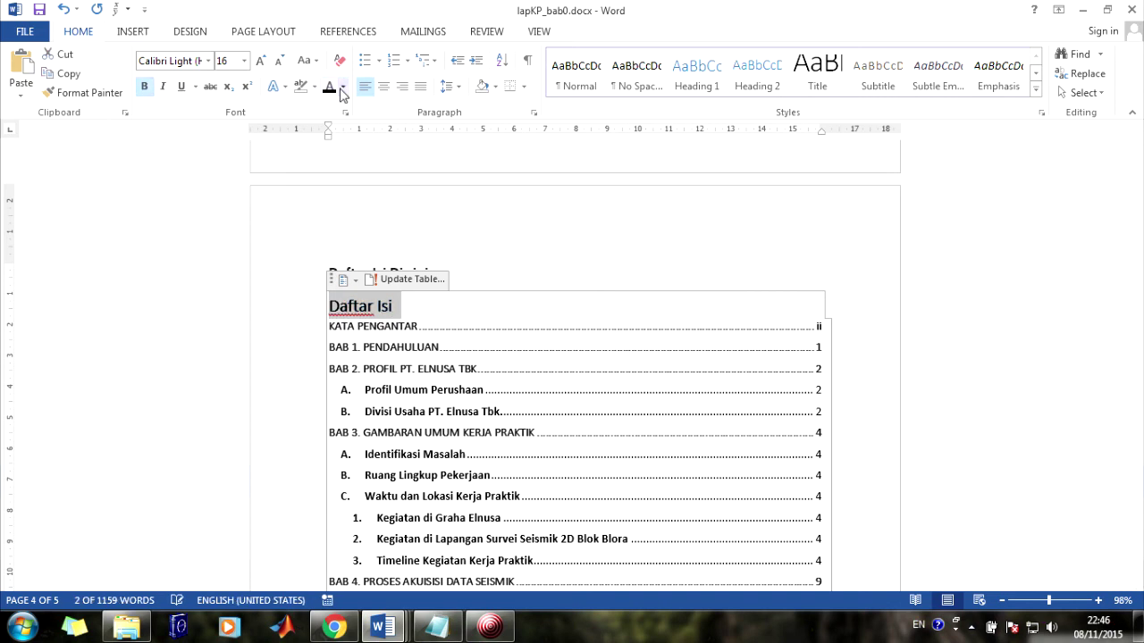
left_click(384, 87)
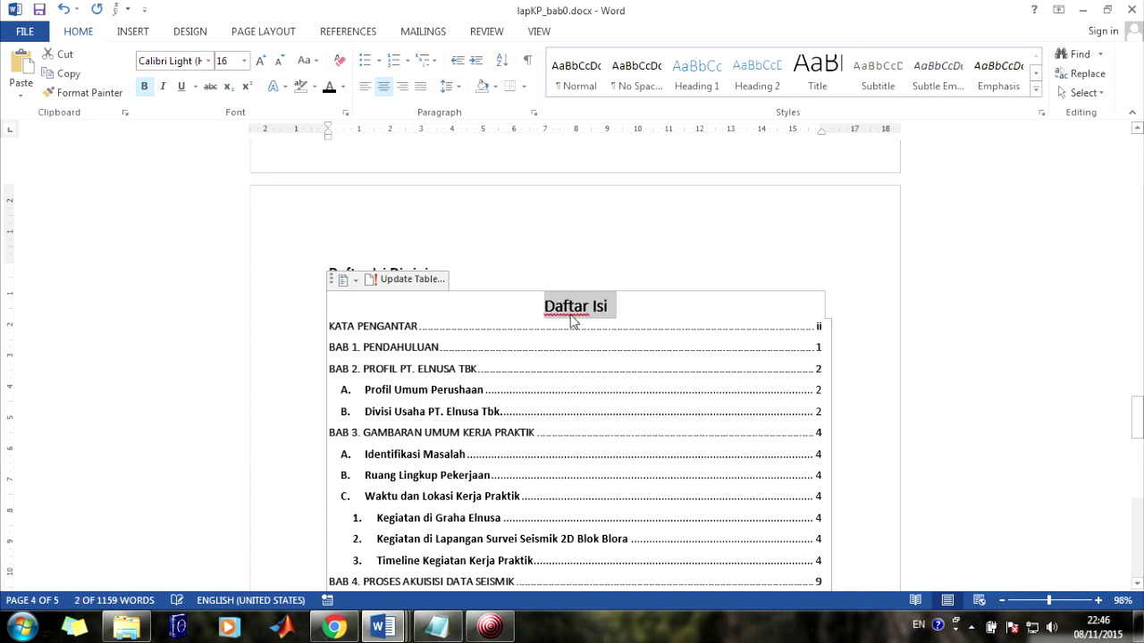
left_click(697, 71)
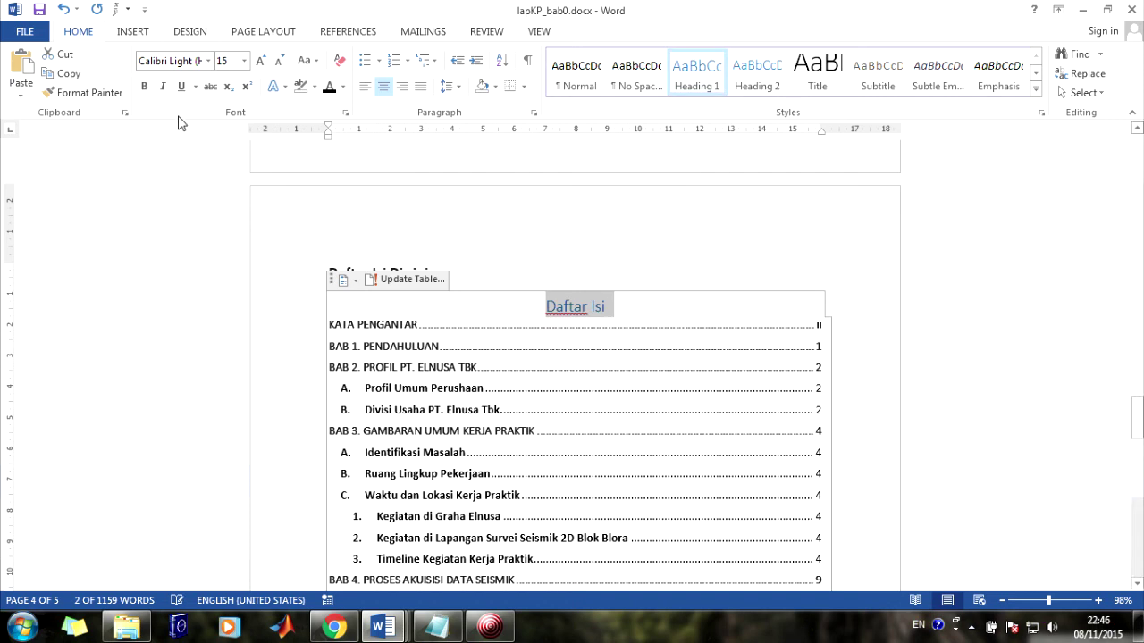
left_click(330, 87)
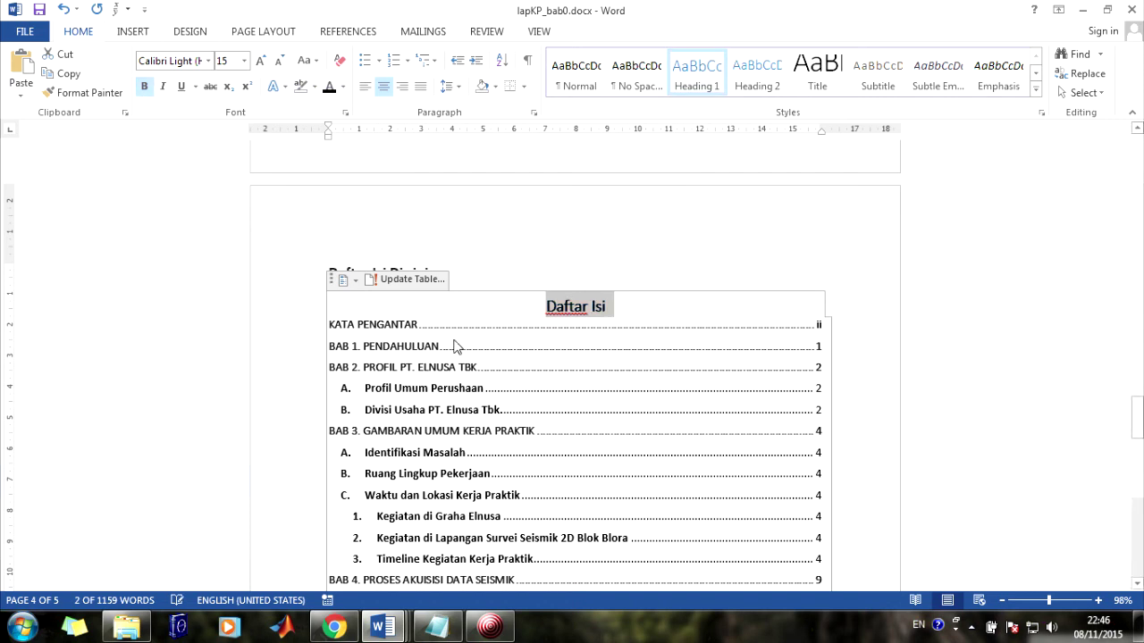
- Update the entire table of contents, twice over
left_click(455, 346)
left_click(424, 279)
left_click(482, 309)
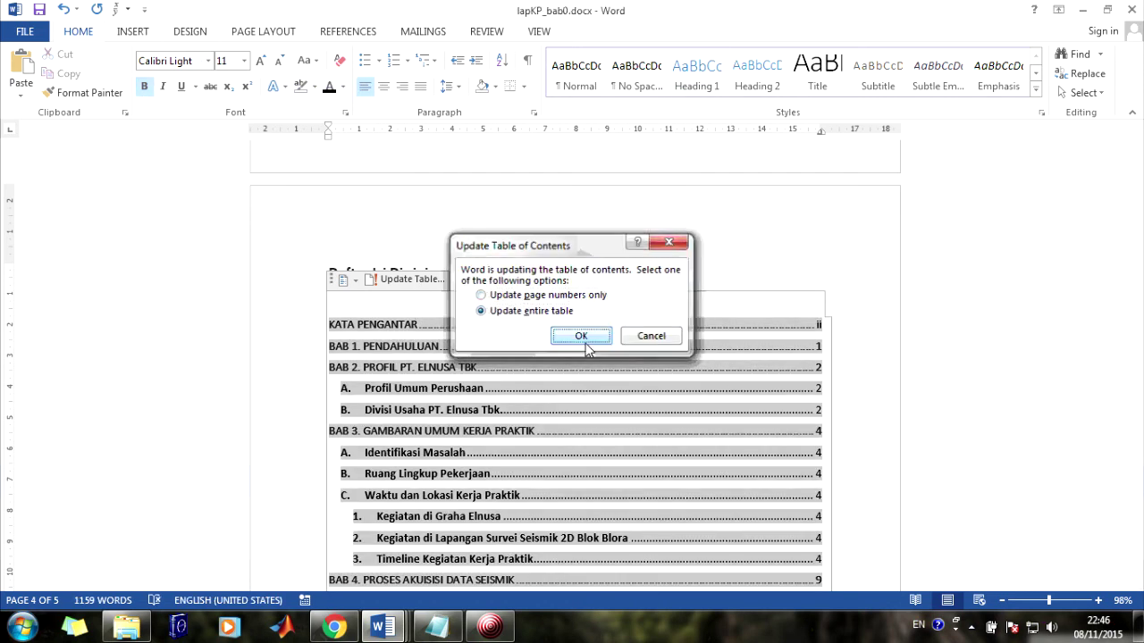
left_click(584, 335)
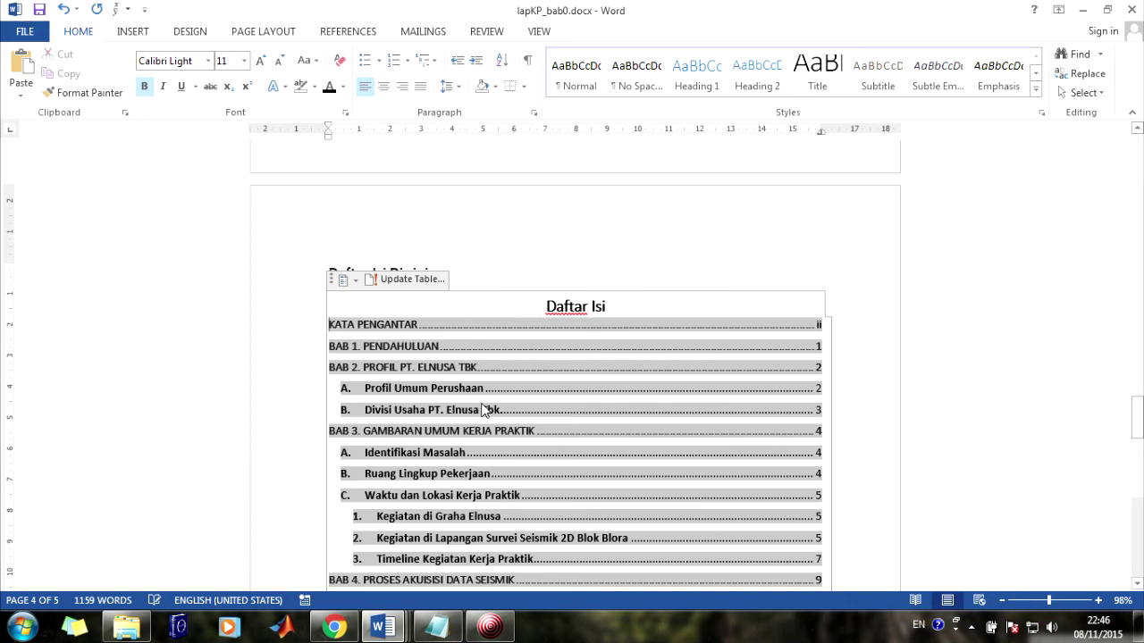
left_click(420, 280)
left_click(511, 315)
left_click(581, 335)
- Reapply Heading 1 to the Daftar Isi heading and rebuild the entire table again
left_click(581, 306)
left_click(560, 324)
left_click(556, 308)
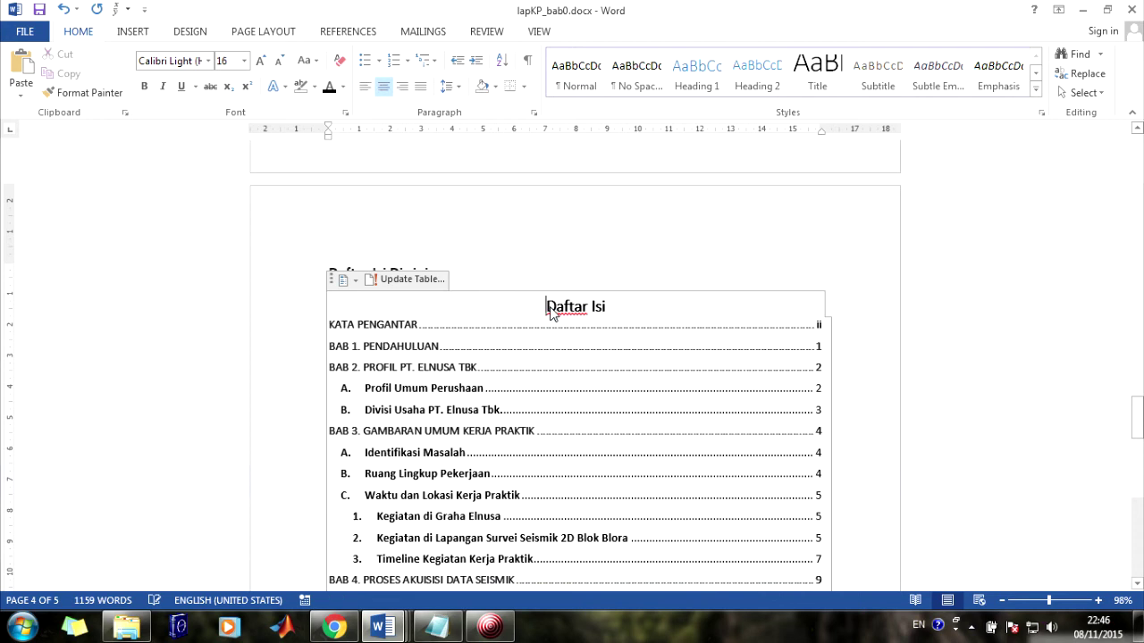
left_click(703, 79)
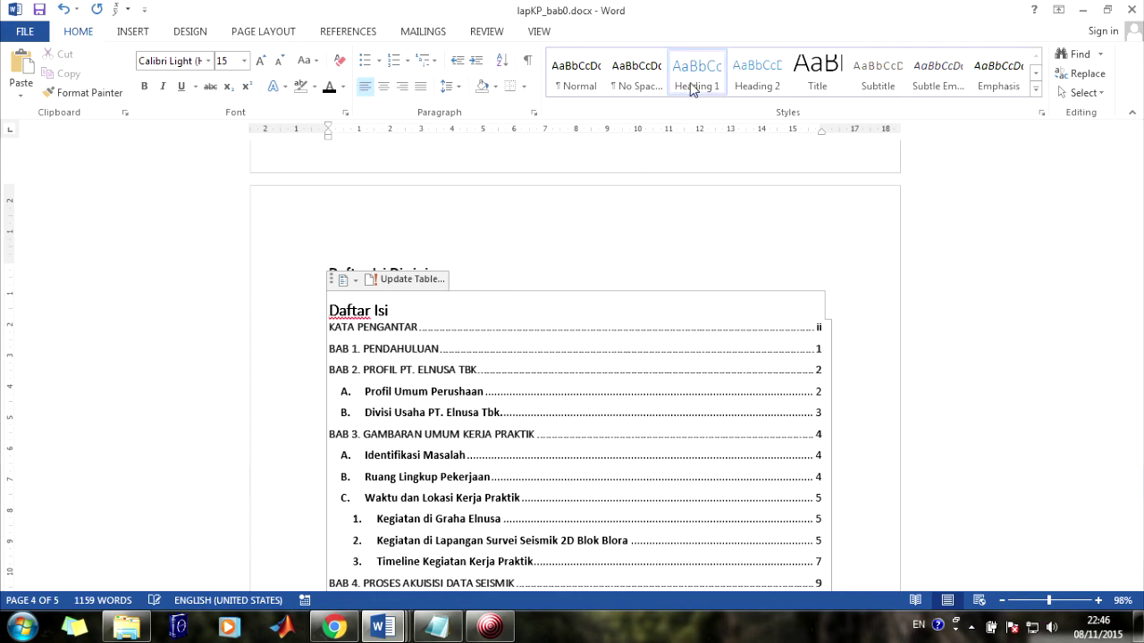
left_click(406, 279)
left_click(519, 313)
left_click(581, 335)
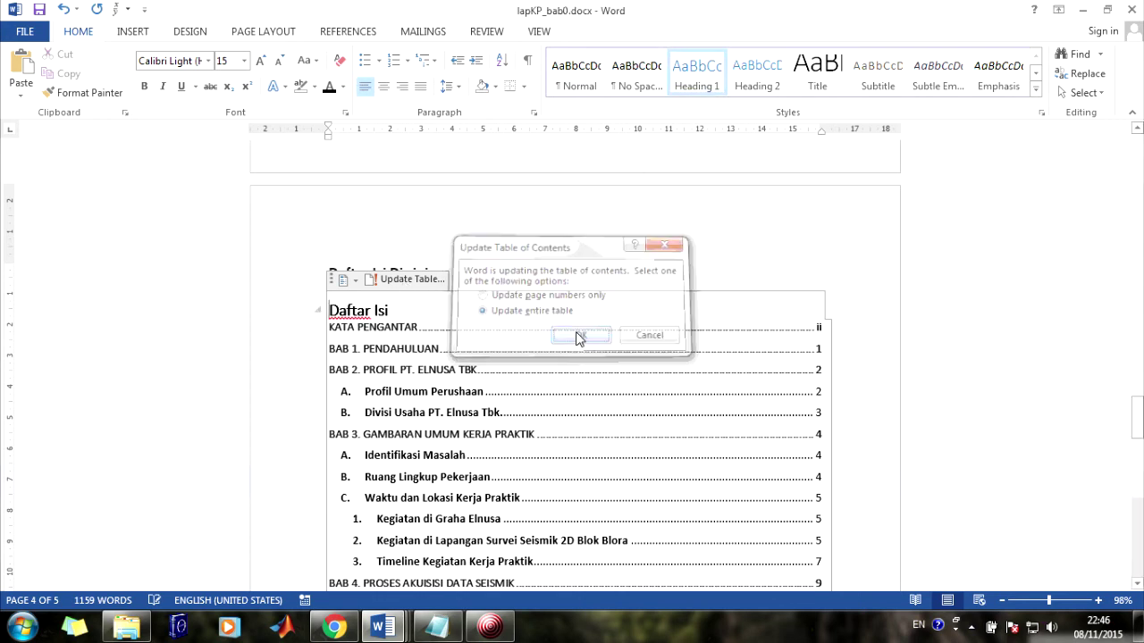
- Open the page footer to check its page number, then return to the body text
left_click_drag(353, 350, 799, 338)
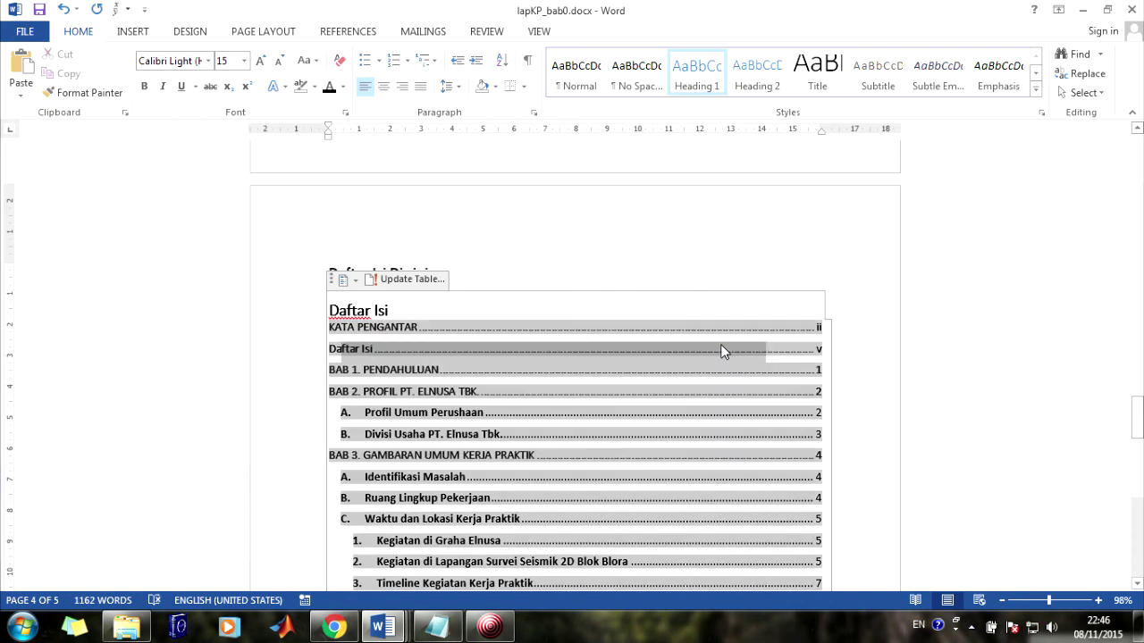
left_click(360, 331)
scroll(651, 480, "down", 12)
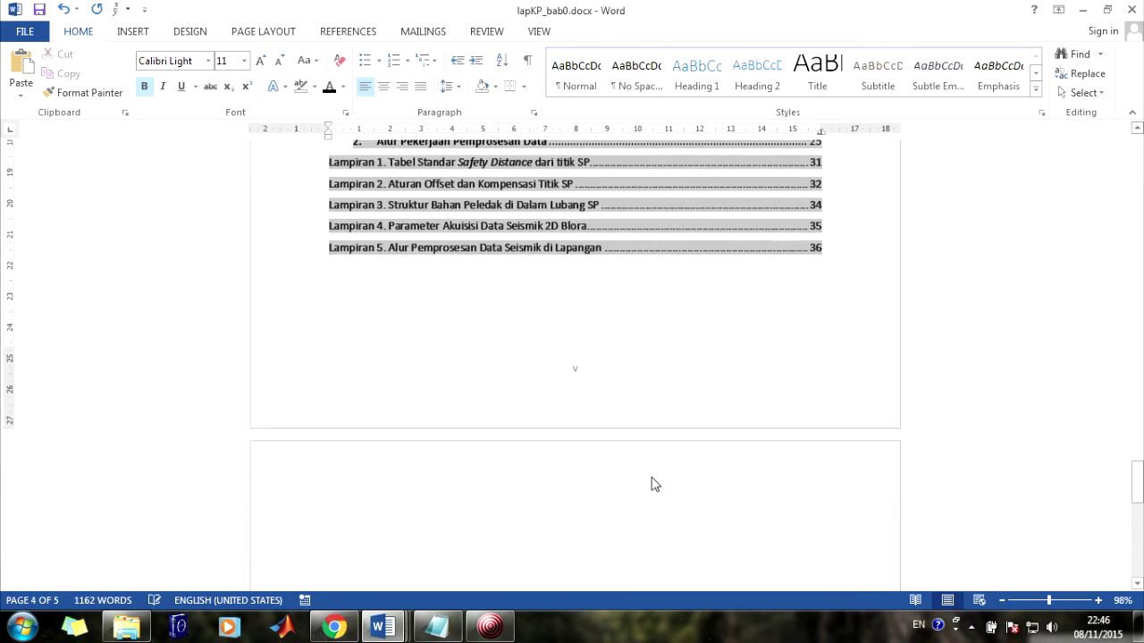
double_click(575, 384)
scroll(880, 300, "up", 5)
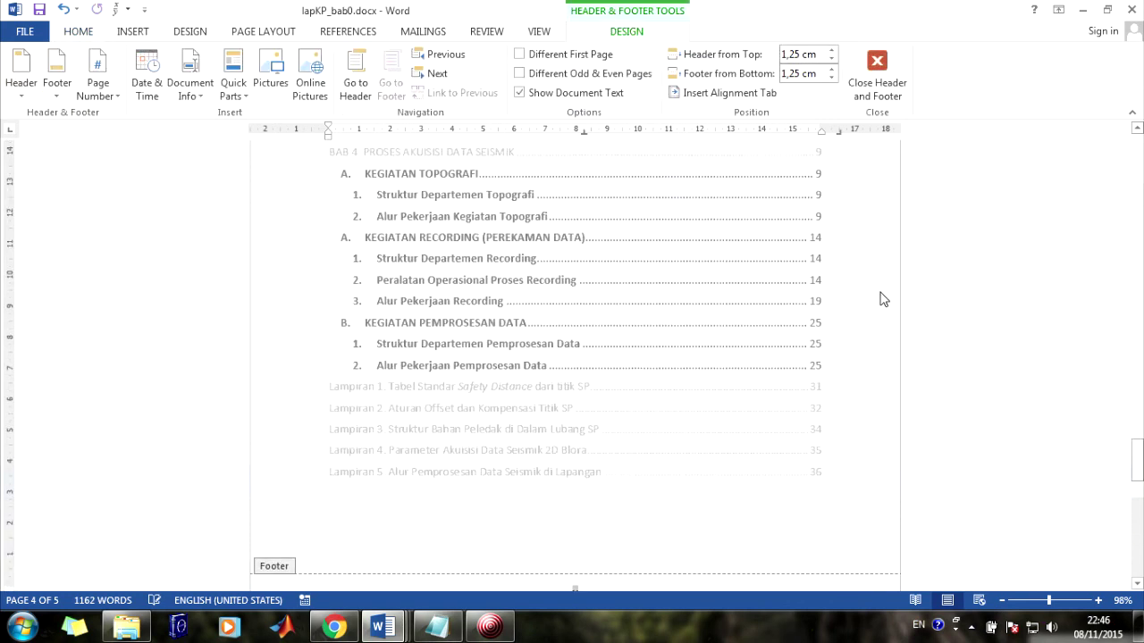
double_click(864, 301)
scroll(858, 331, "up", 6)
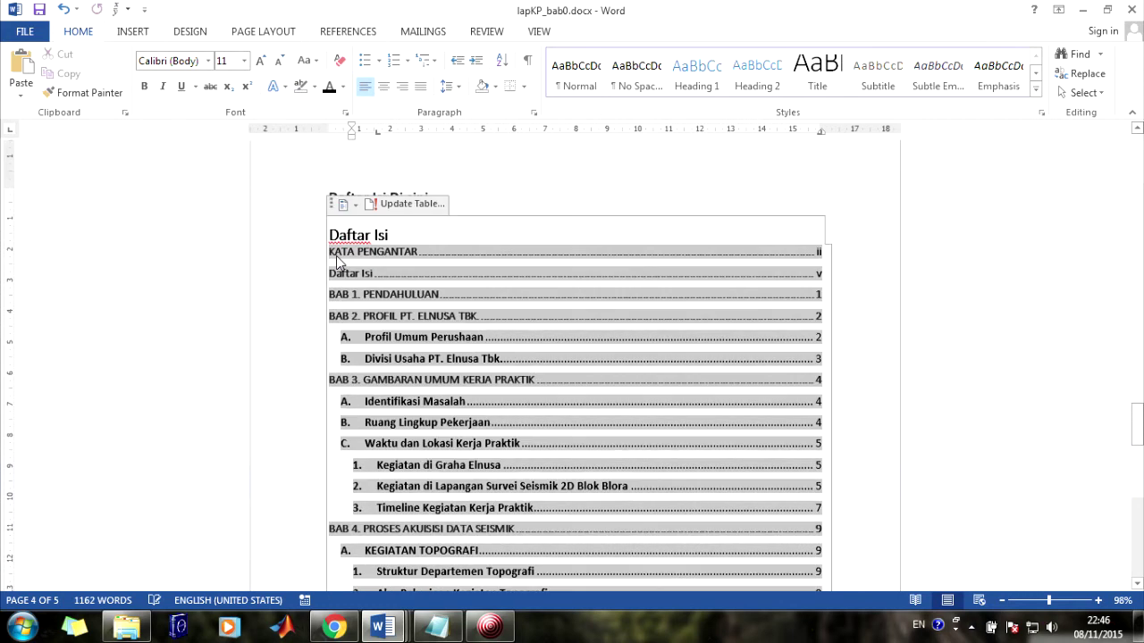
- Centre the Daftar Isi heading and add an empty line below it
left_click_drag(329, 235, 389, 235)
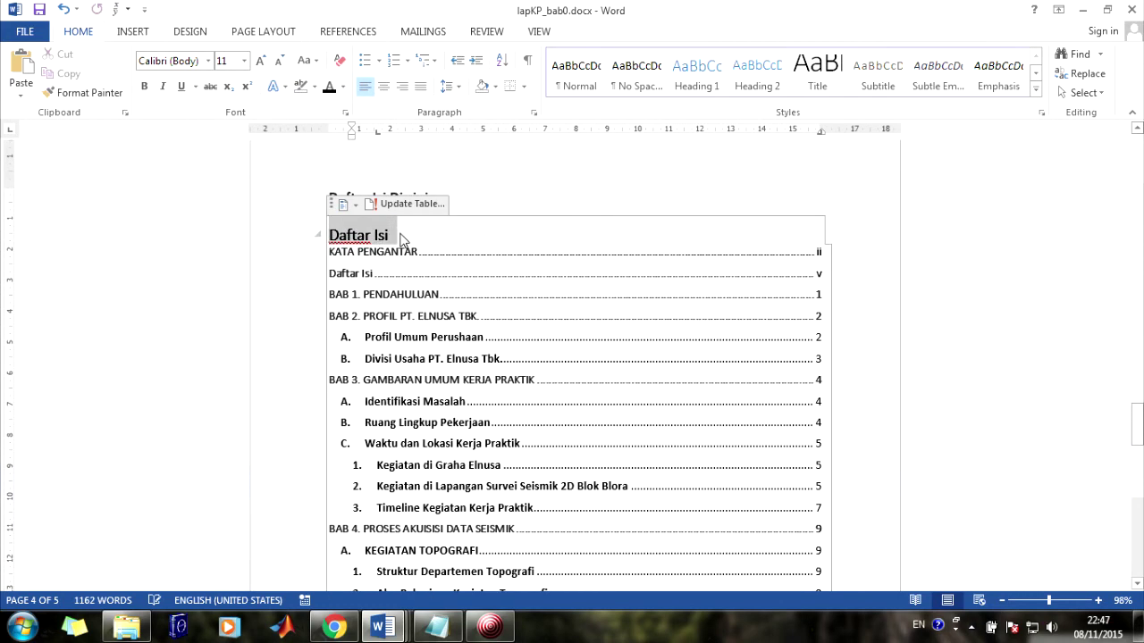
left_click(383, 86)
left_click(670, 243)
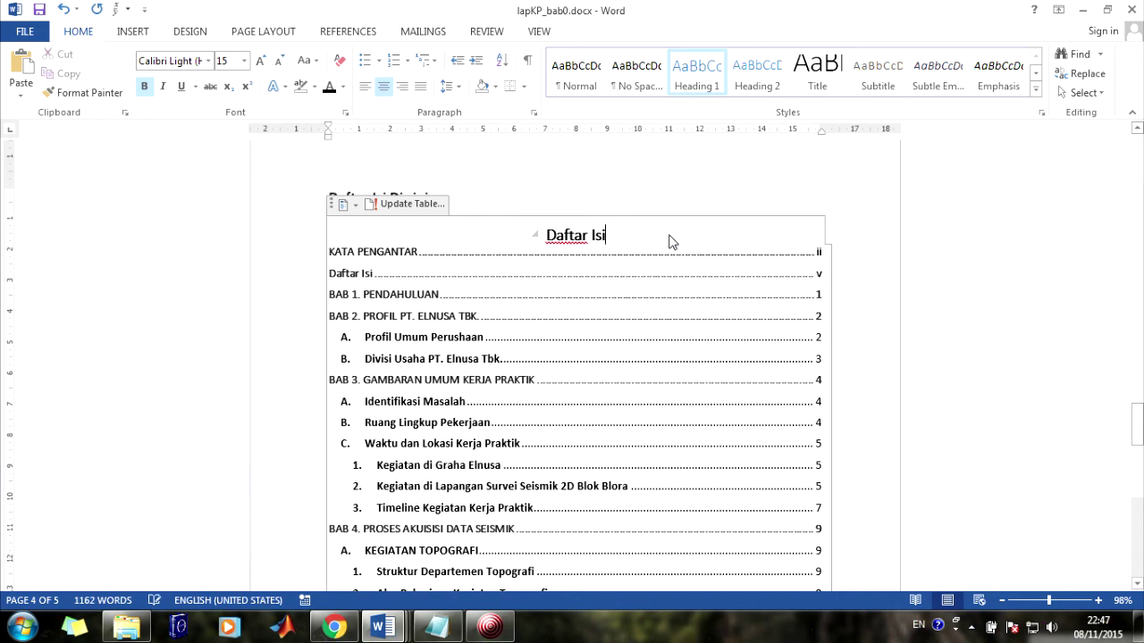
key("Return")
- Collapse and re-expand the table contents, then return the cursor to the heading's start
left_click(536, 238)
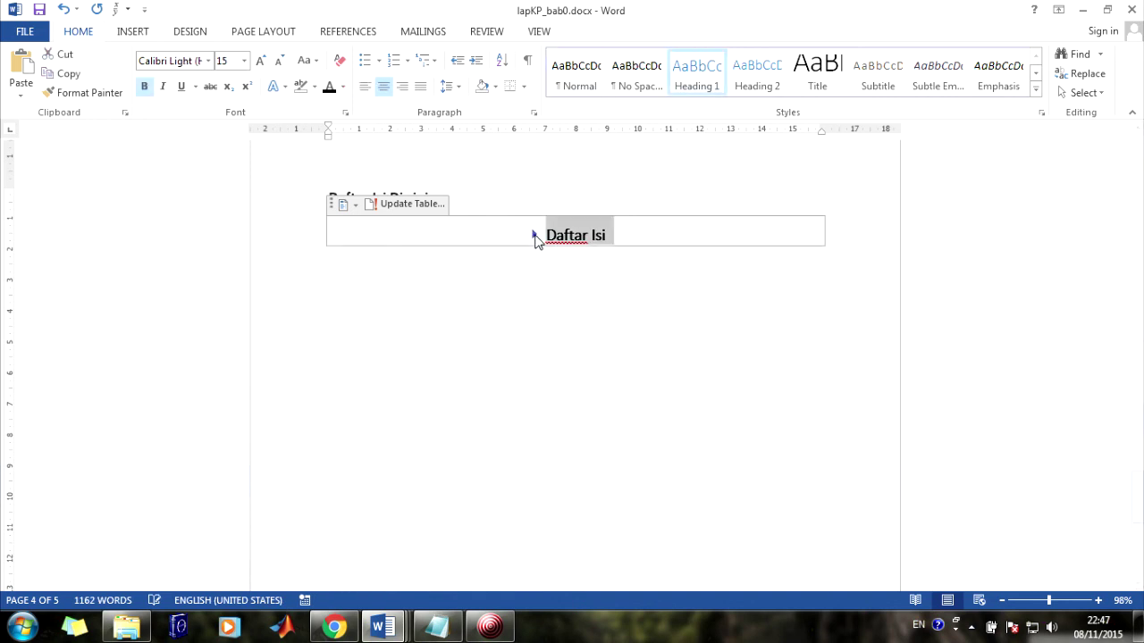
left_click(536, 237)
left_click(563, 250)
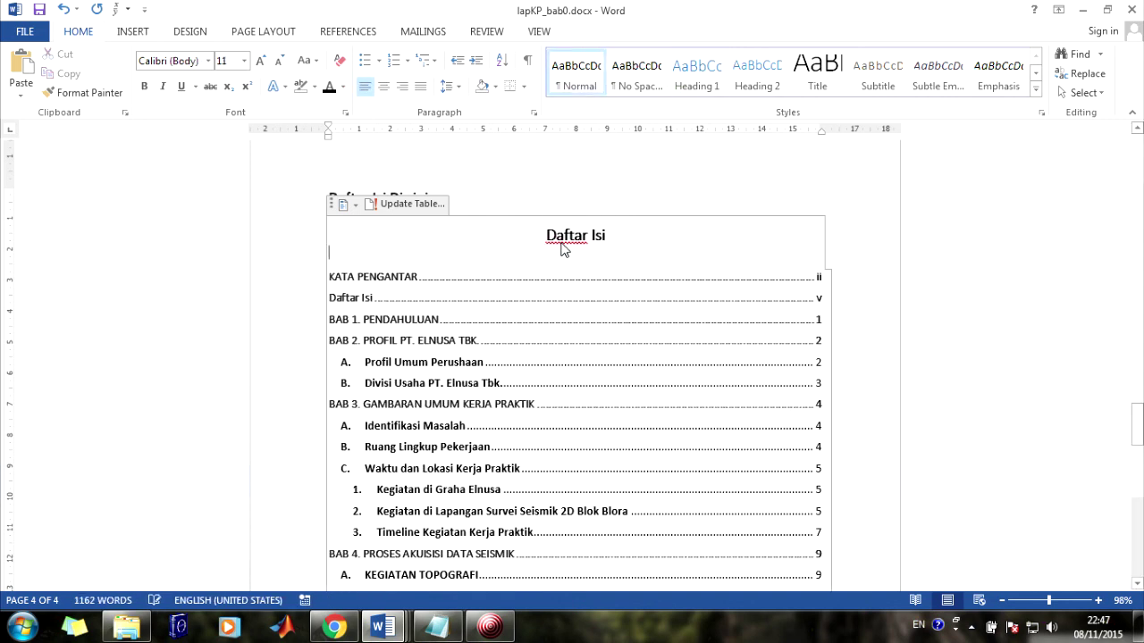
key("shift+Up")
key("Left")
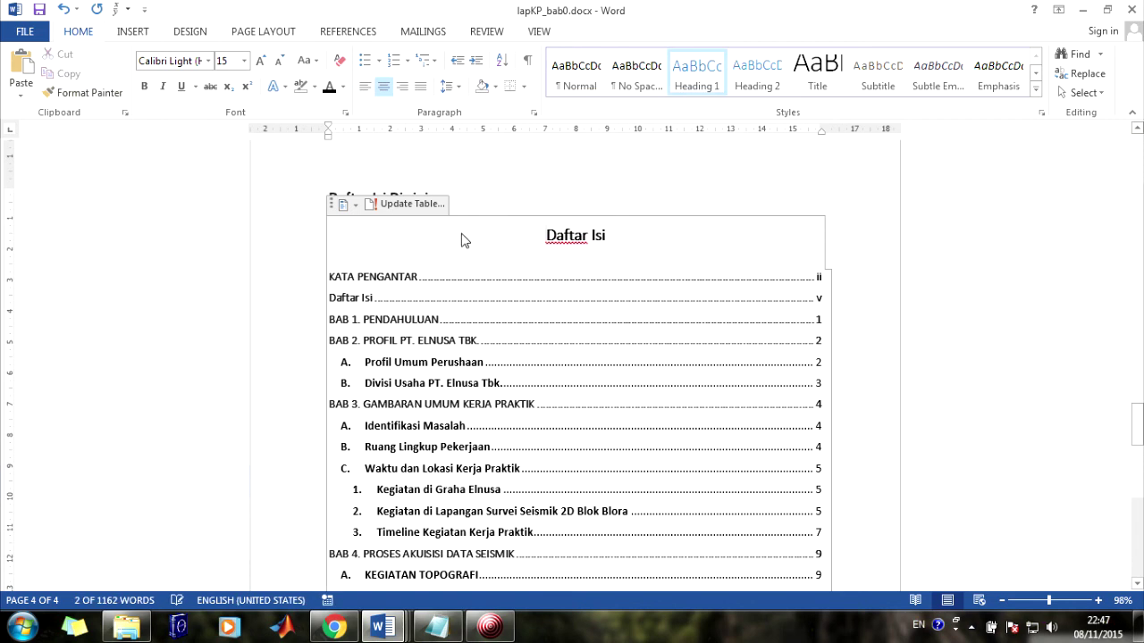
scroll(408, 369, "down", 2)
scroll(447, 421, "down", 3)
scroll(447, 429, "down", 4)
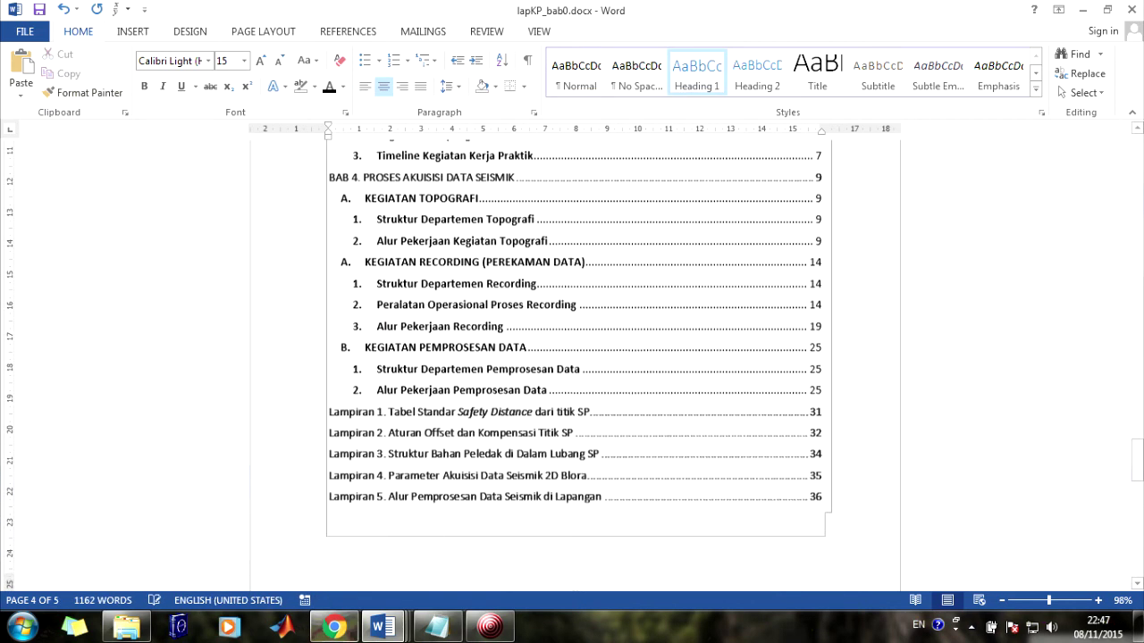
- Switch to the lapKP_bab2.docx window and scroll through its pages
mouse_move(387, 628)
left_click(510, 550)
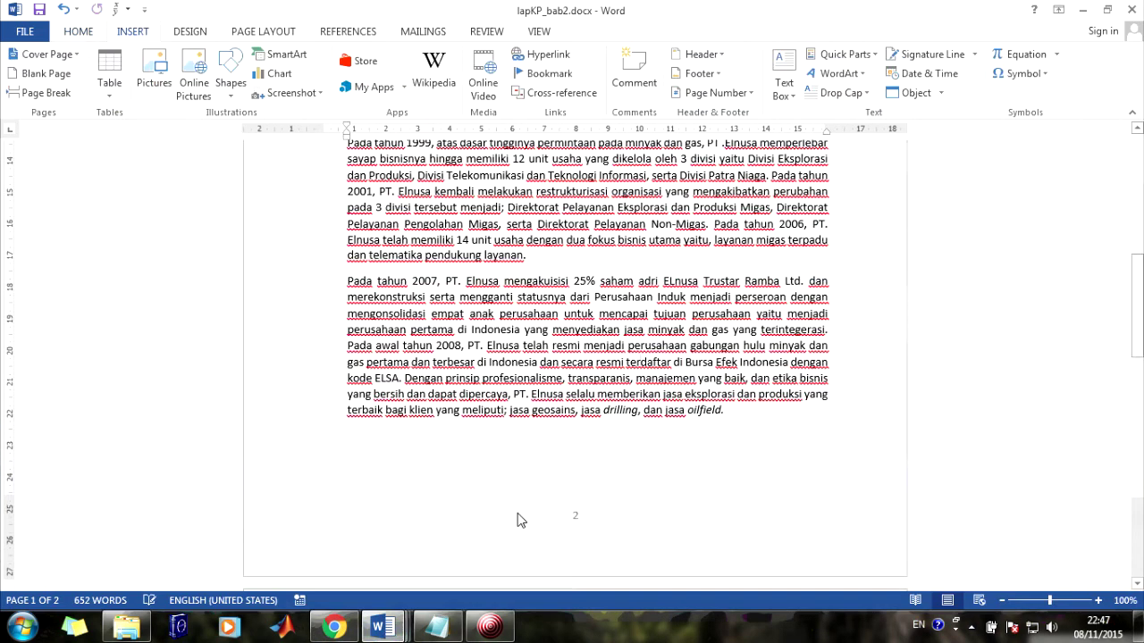
scroll(582, 536, "up", 2)
scroll(582, 545, "up", 2)
scroll(582, 549, "up", 4)
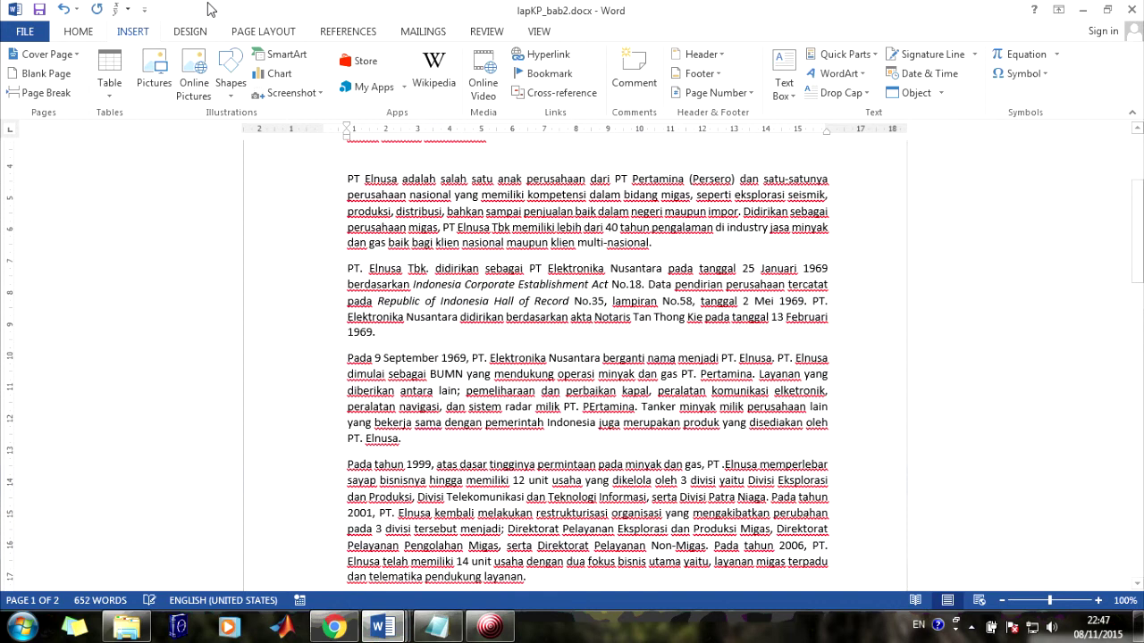
scroll(542, 500, "down", 8)
scroll(587, 434, "down", 3)
- Make chapter 2's page numbering start at 200 and save lapKP_bab2.docx
left_click(715, 92)
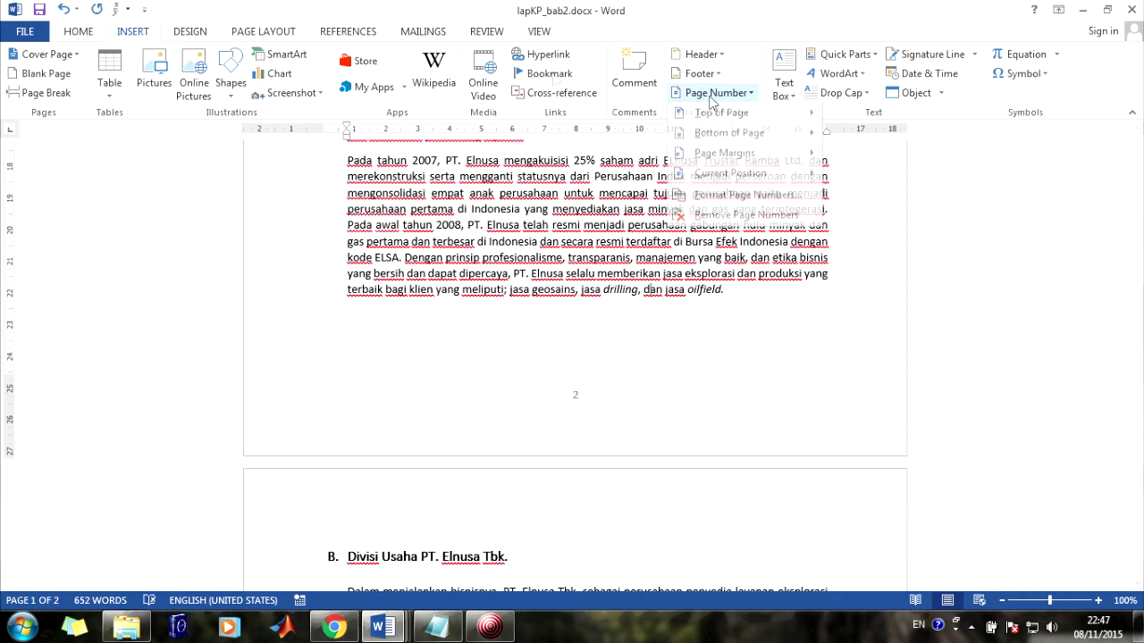
left_click(742, 196)
left_click(561, 360)
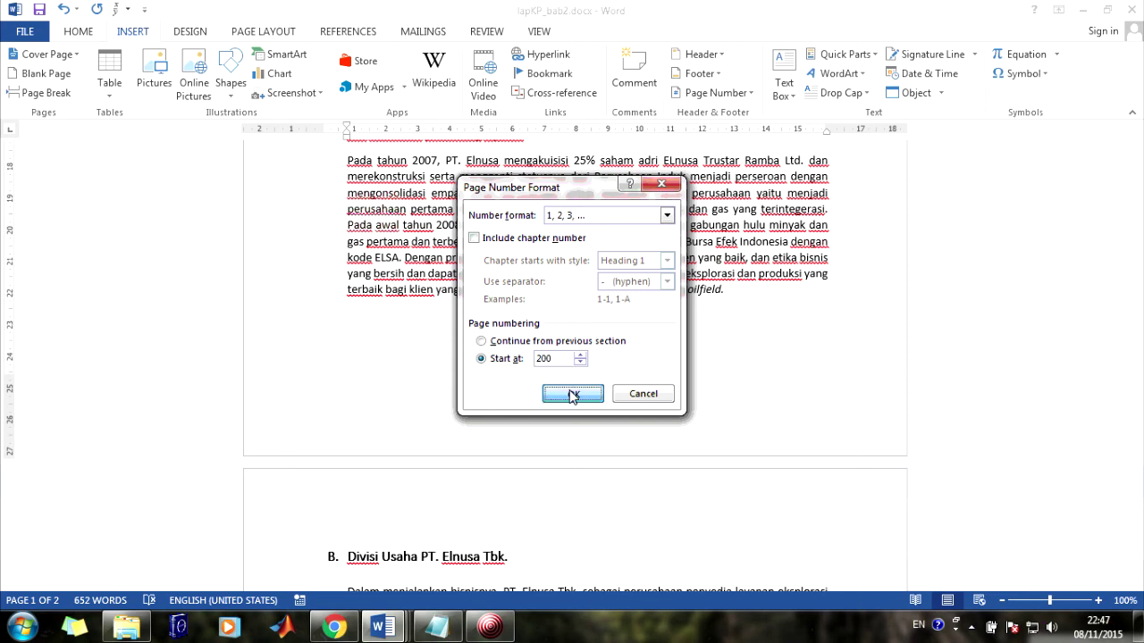
left_click(573, 393)
left_click_drag(1138, 401, 1137, 396)
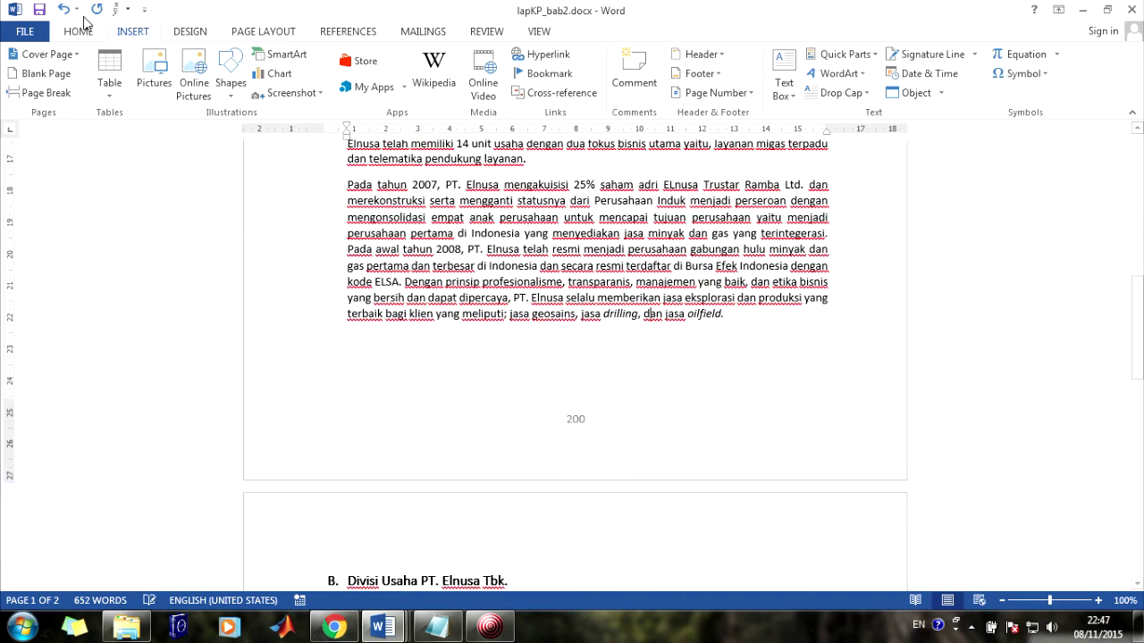
left_click(40, 10)
- Bring the lapKP_bab0.docx window back to the front
mouse_move(393, 633)
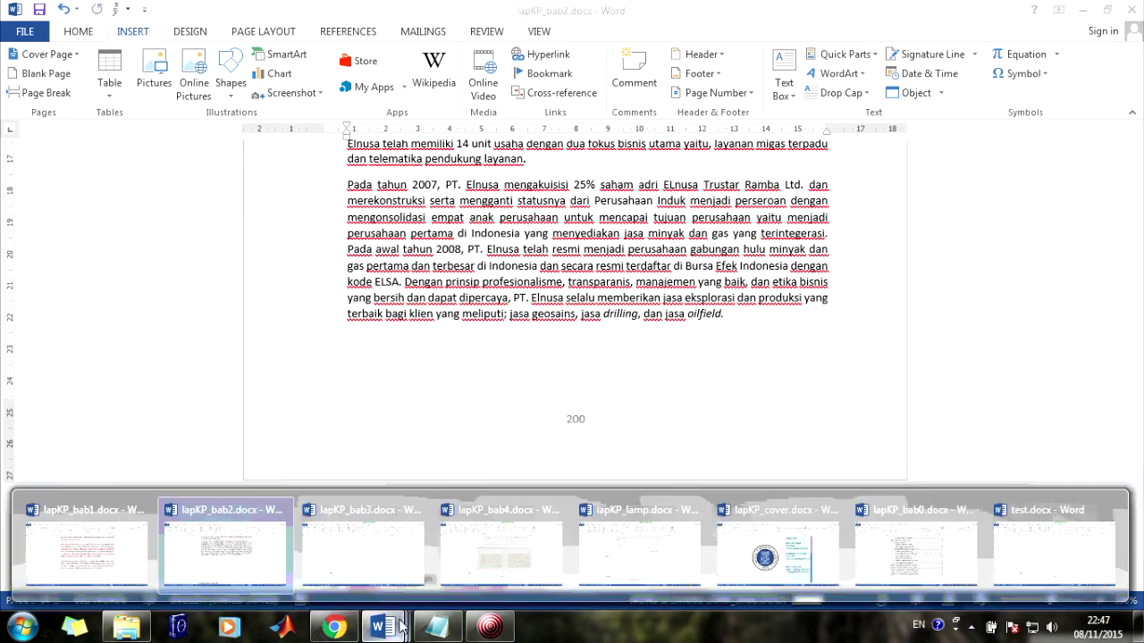
left_click(1004, 545)
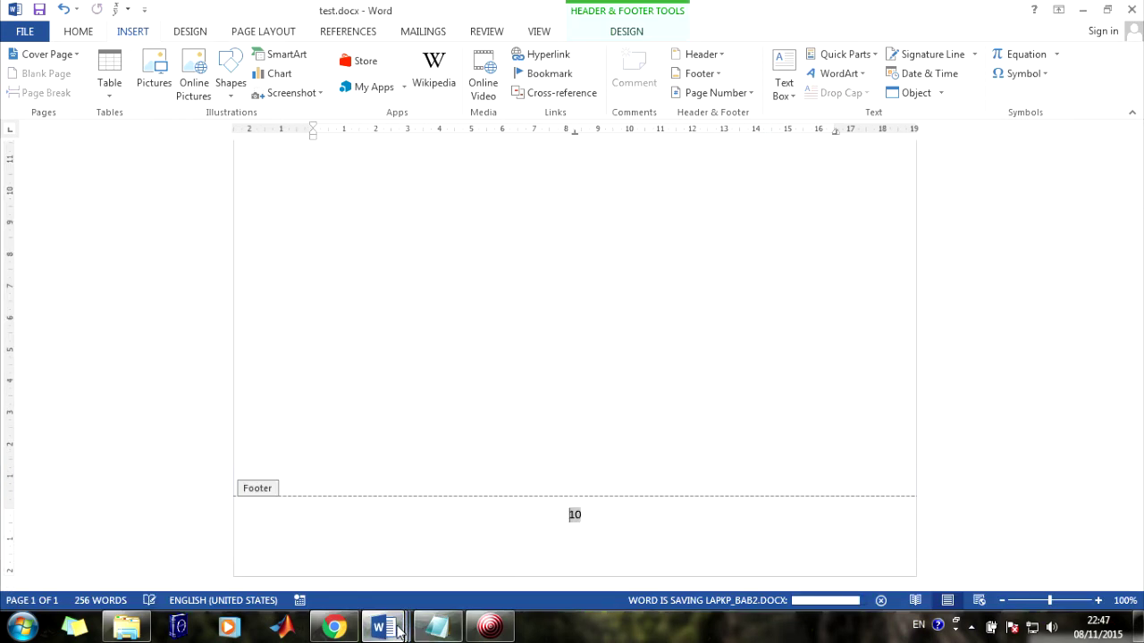
left_click(885, 559)
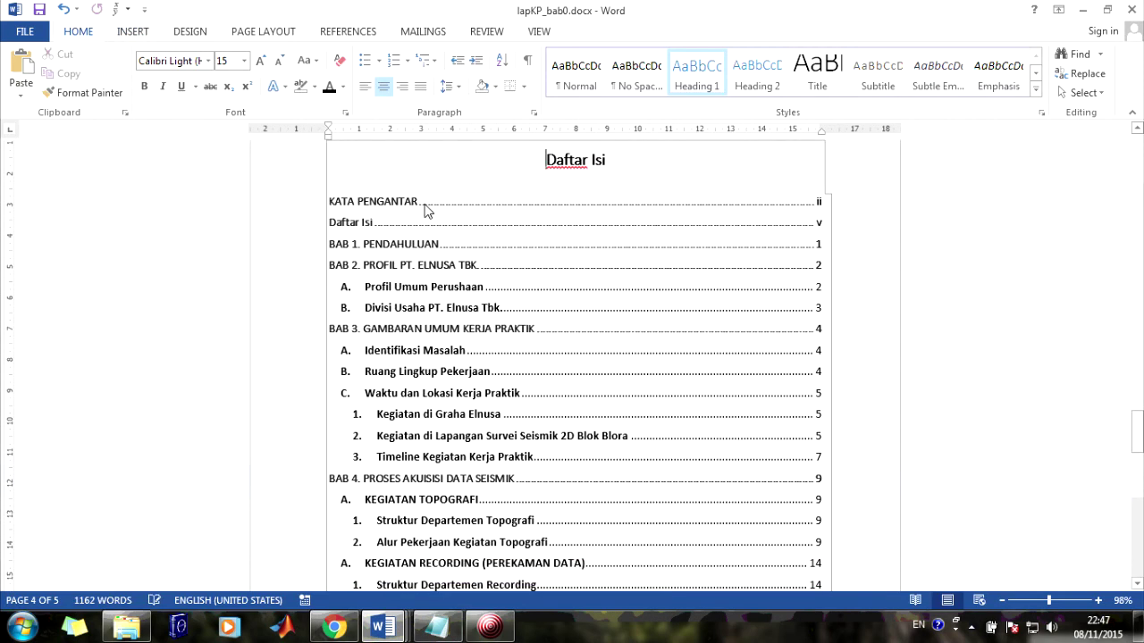
- Rebuild the entire Daftar Isi, check BAB 2 now reads page 200, and show formatting marks
left_click(429, 207)
scroll(431, 204, "up", 2)
left_click(412, 242)
left_click(481, 311)
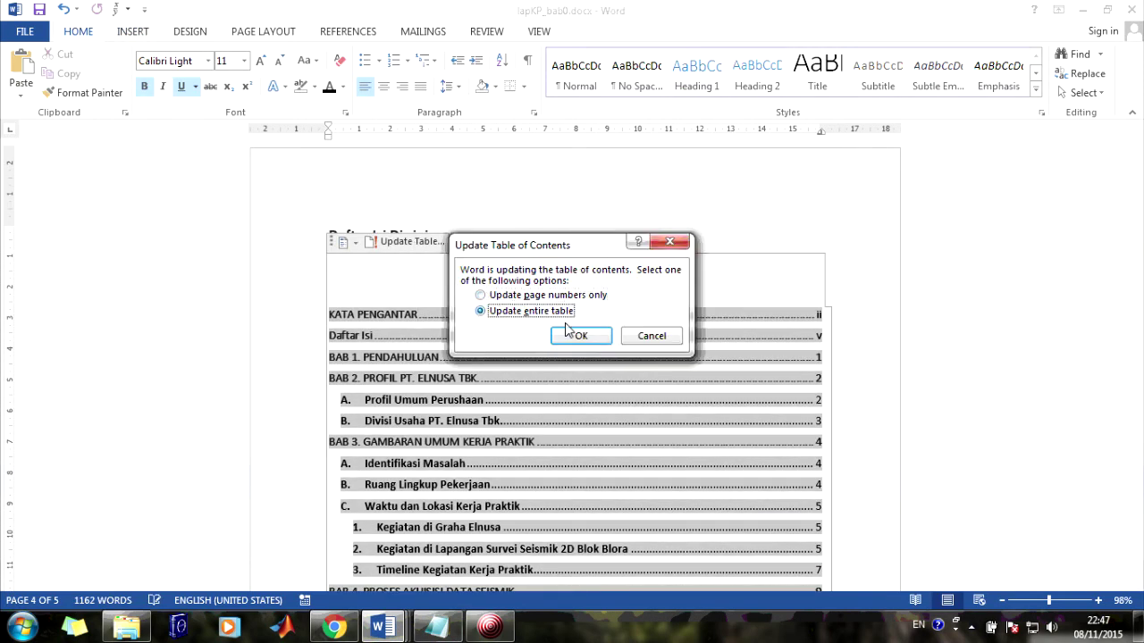
left_click(579, 336)
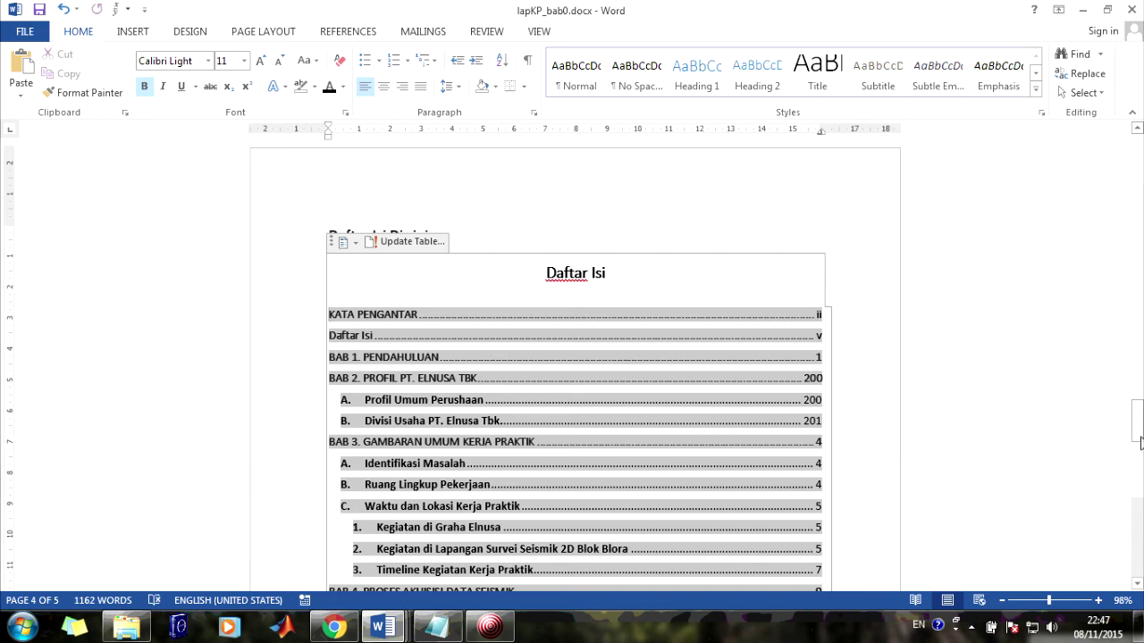
left_click_drag(1141, 429, 1141, 435)
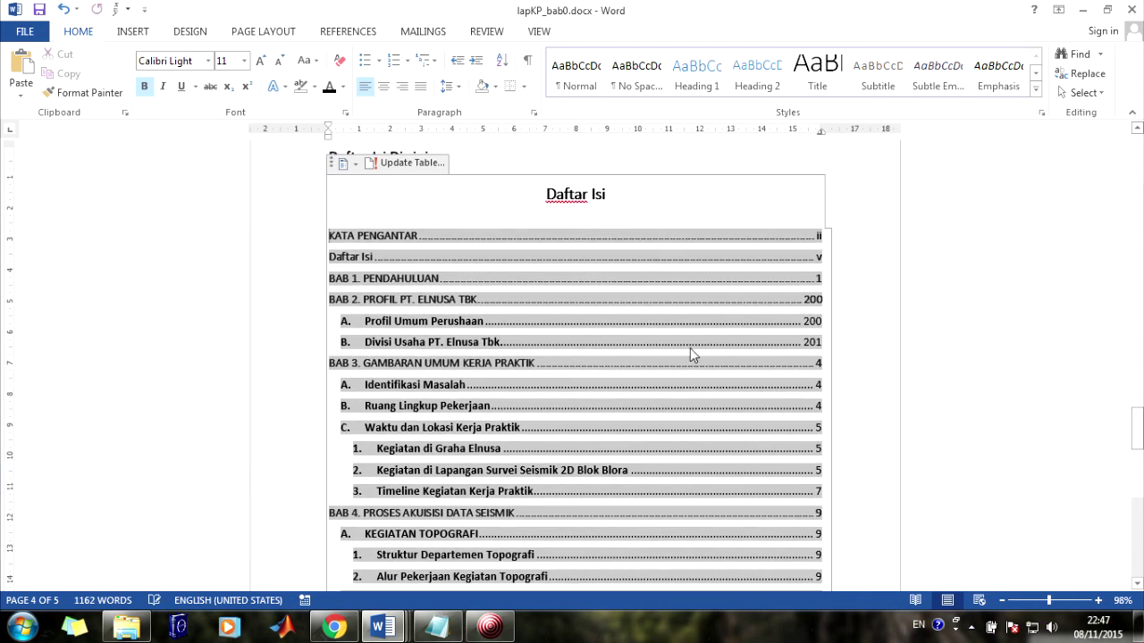
left_click(769, 325)
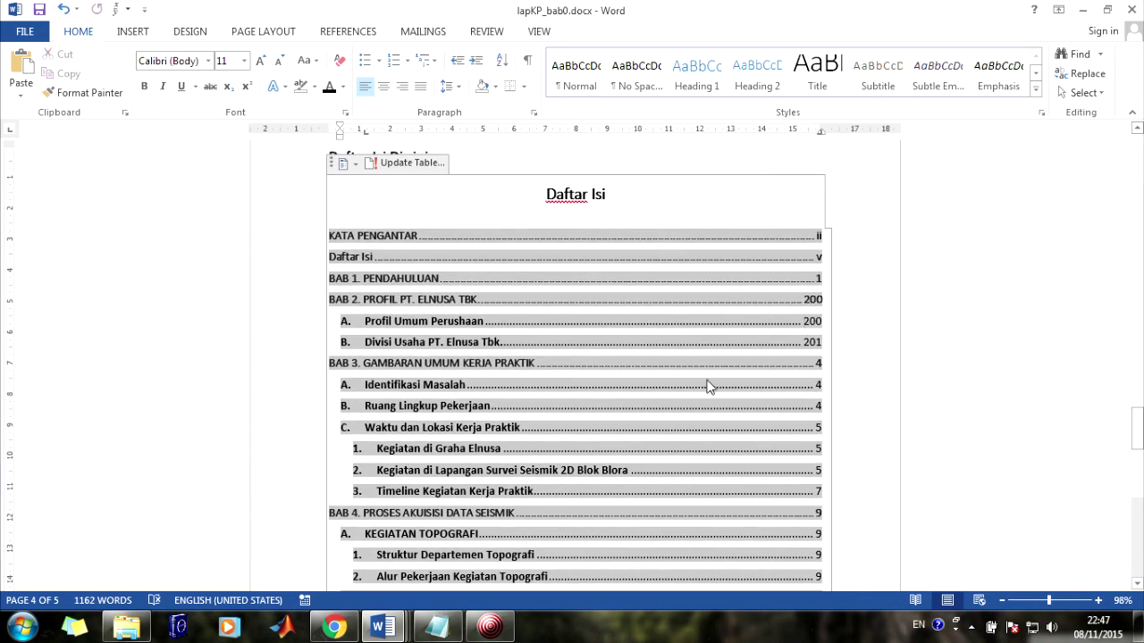
scroll(556, 185, "down", 6)
left_click(527, 59)
scroll(451, 434, "down", 5)
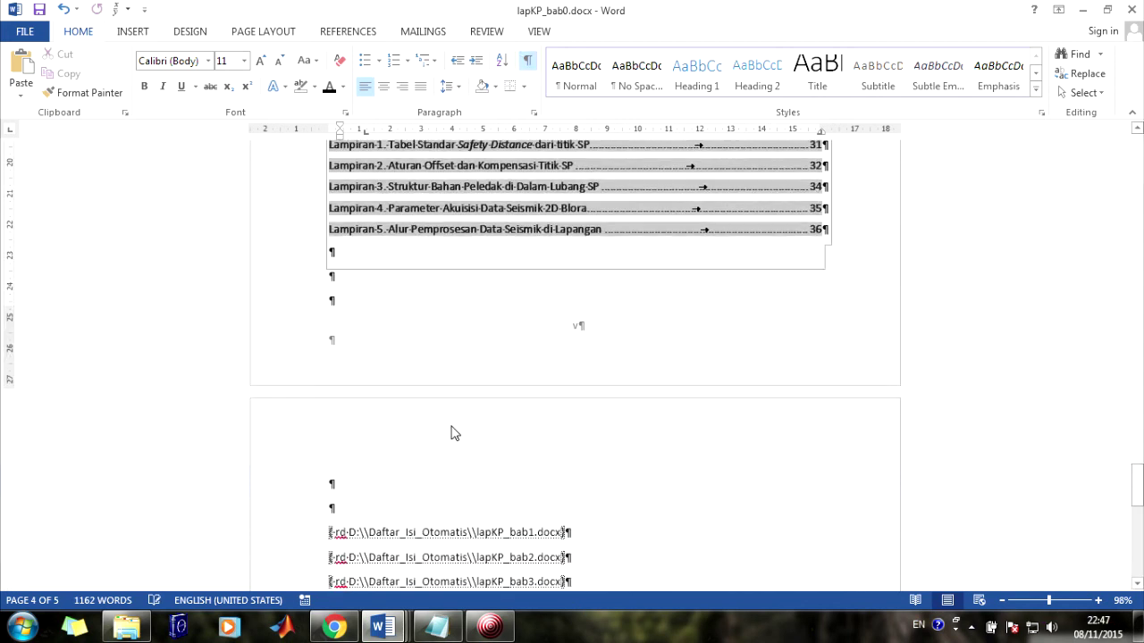
scroll(451, 434, "down", 3)
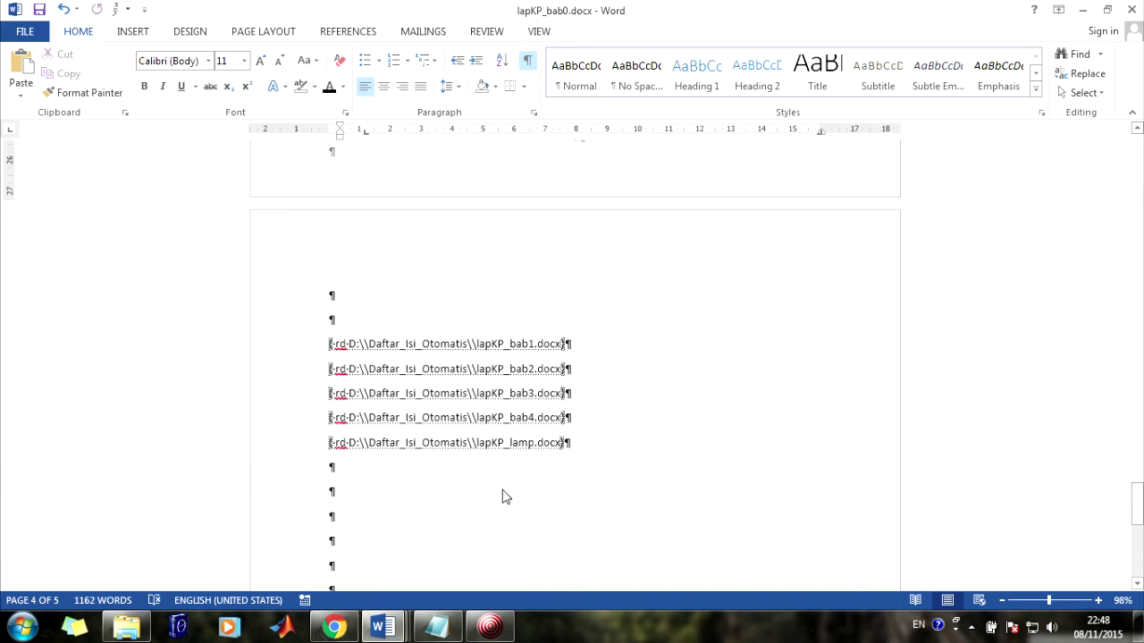
key("F9")
scroll(835, 365, "up", 5)
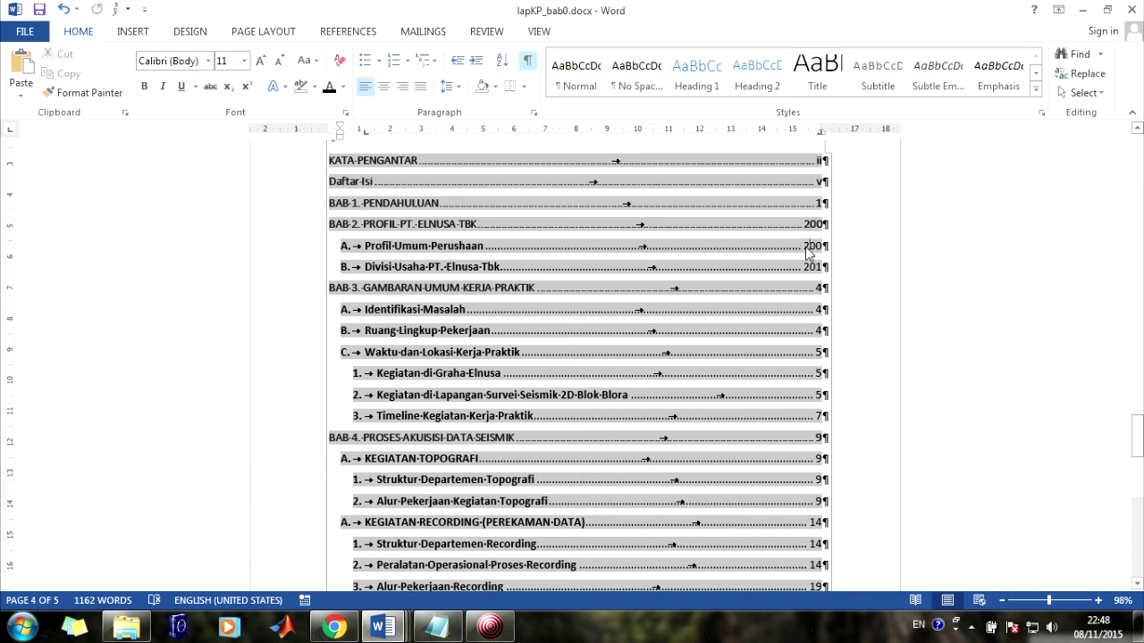
scroll(791, 364, "down", 3)
scroll(794, 462, "down", 3)
scroll(808, 382, "up", 5)
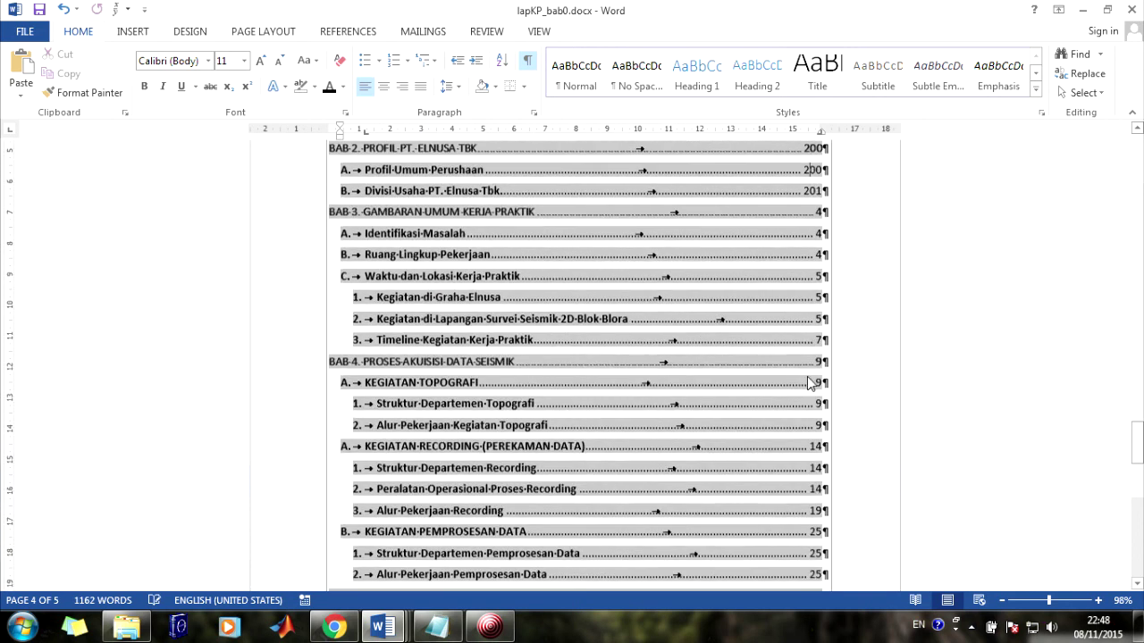
scroll(807, 268, "up", 2)
scroll(759, 358, "down", 5)
scroll(537, 465, "down", 5)
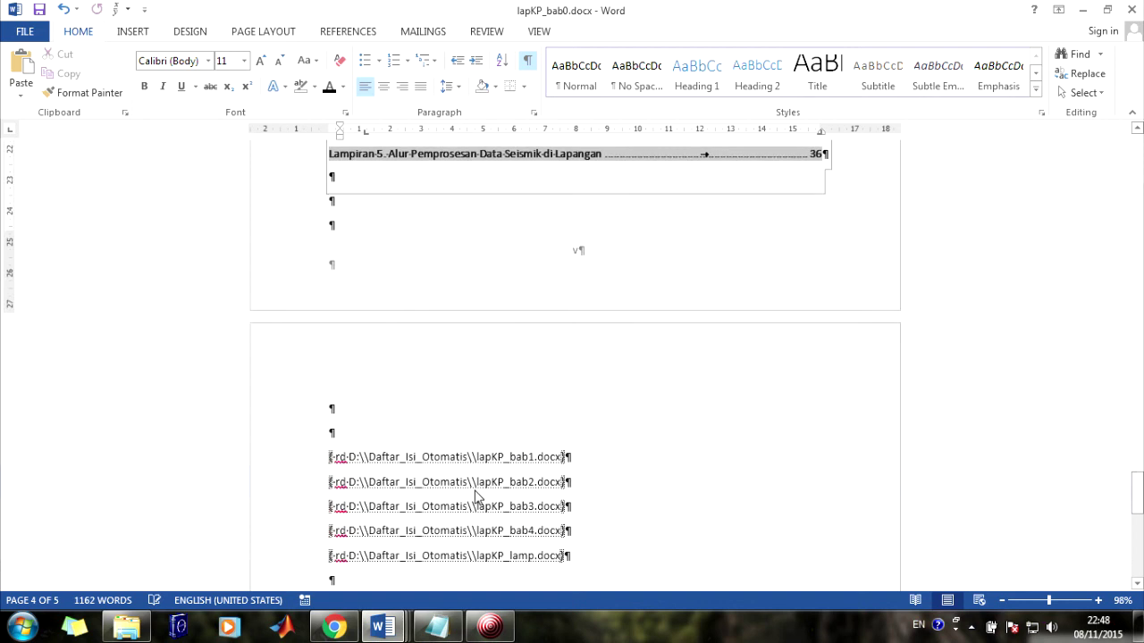
scroll(550, 465, "up", 6)
scroll(550, 455, "up", 6)
scroll(550, 453, "up", 1)
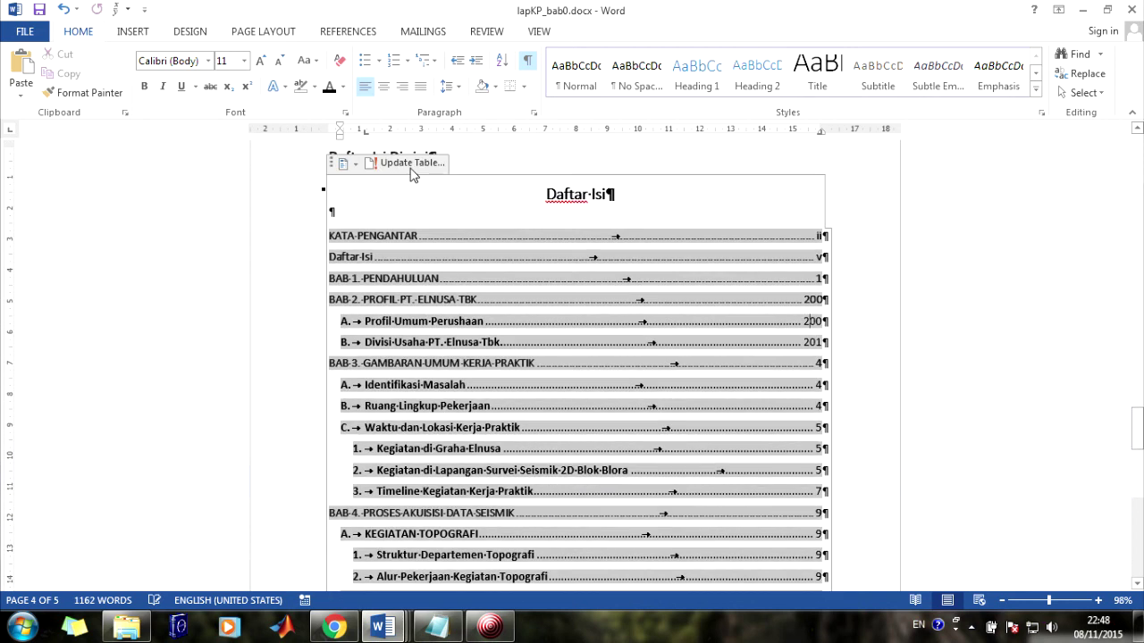
left_click(409, 164)
left_click(590, 334)
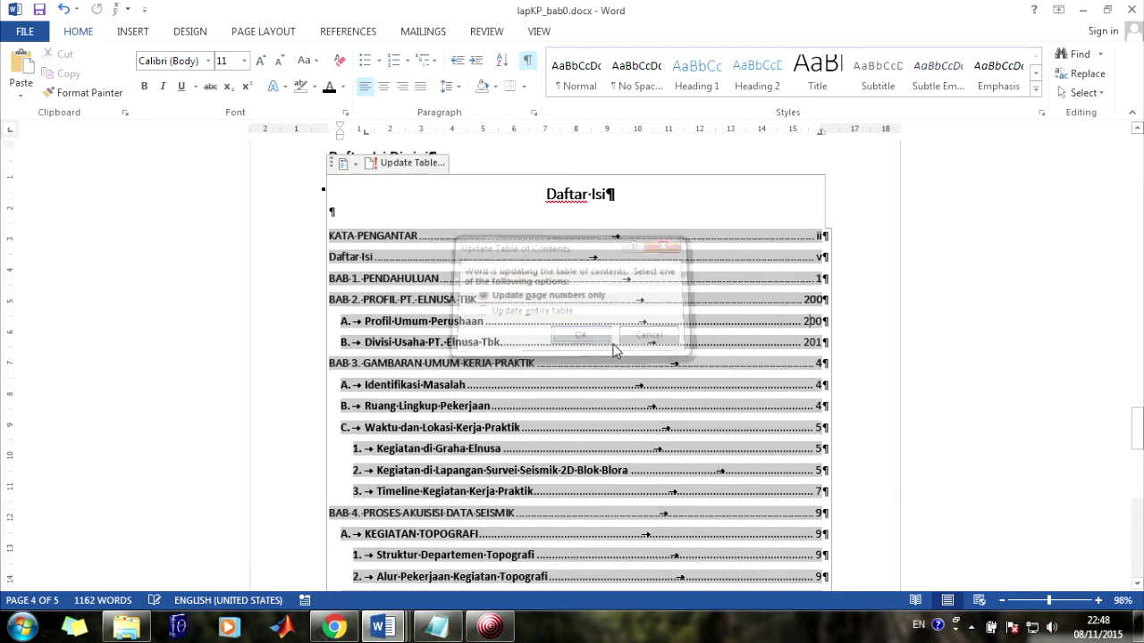
- In lapKP_bab2.docx, set page numbering to start at 2 and save
left_click(391, 631)
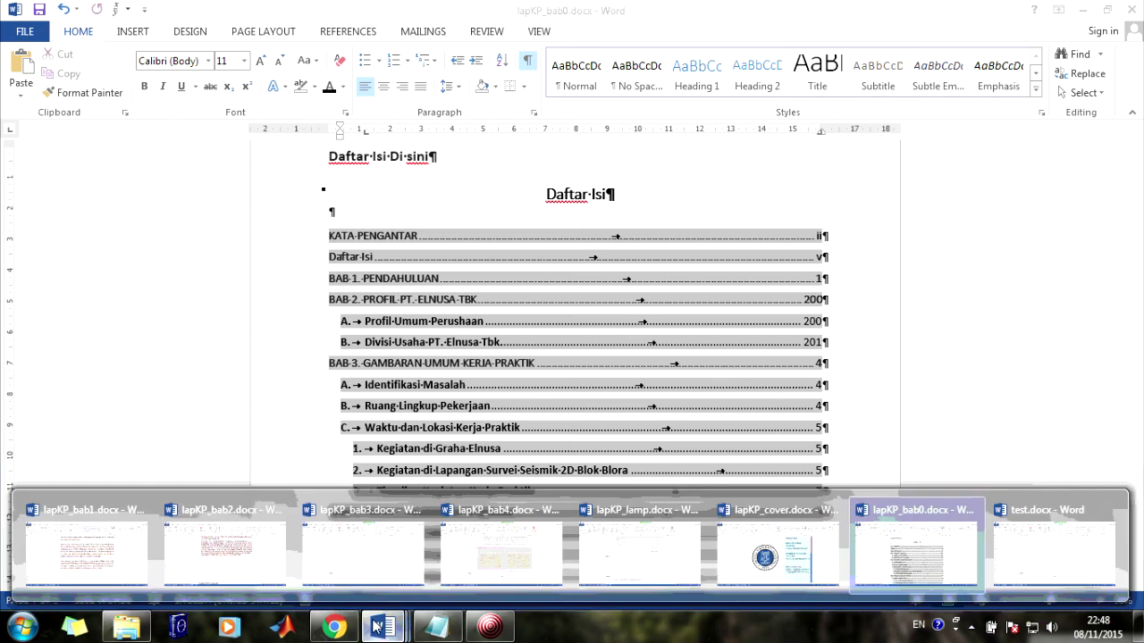
left_click(226, 536)
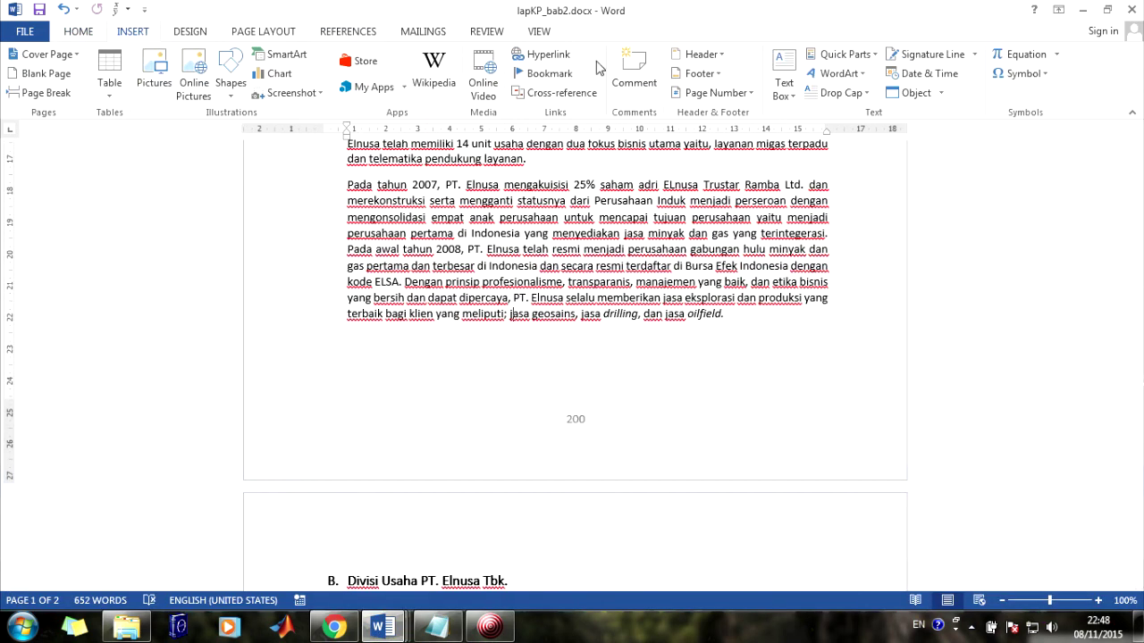
left_click(715, 93)
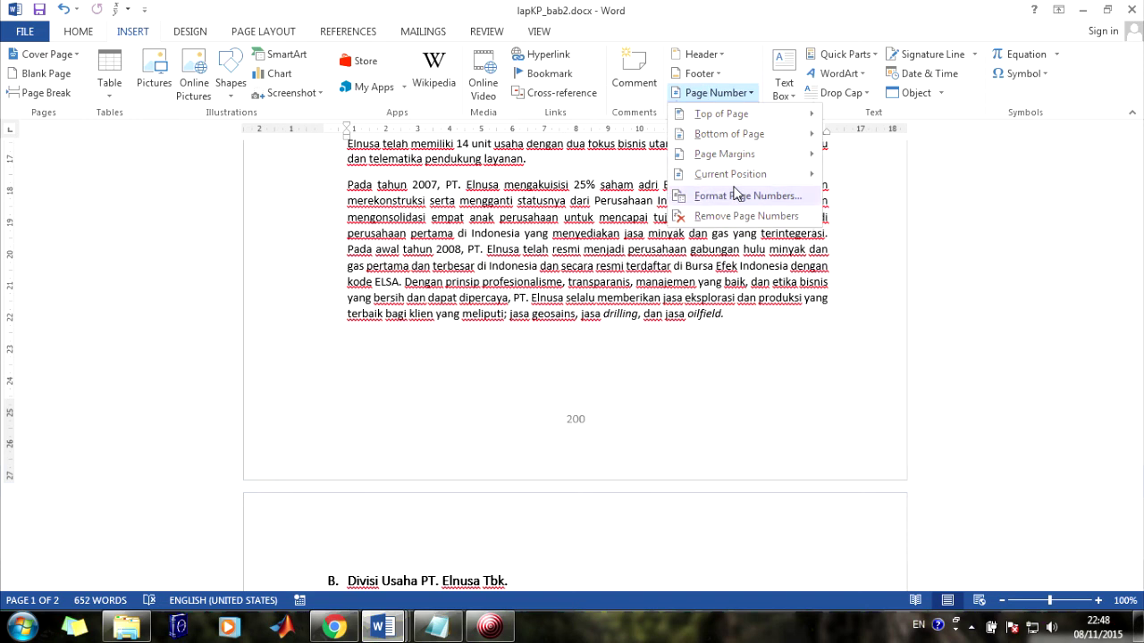
left_click(740, 205)
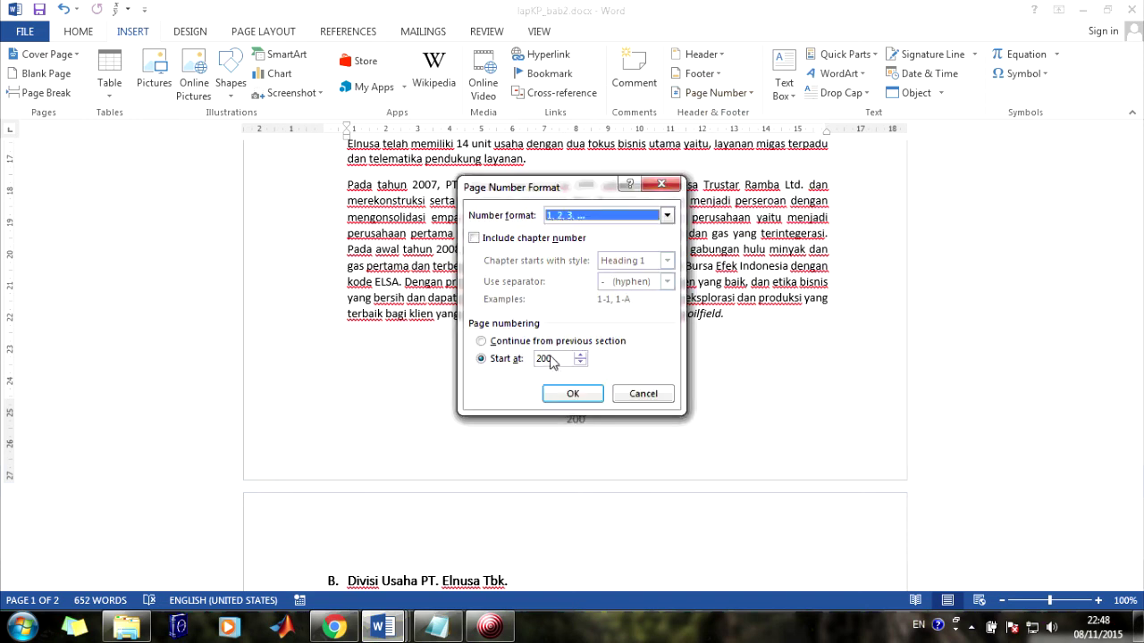
left_click(529, 359)
type("2")
left_click(582, 396)
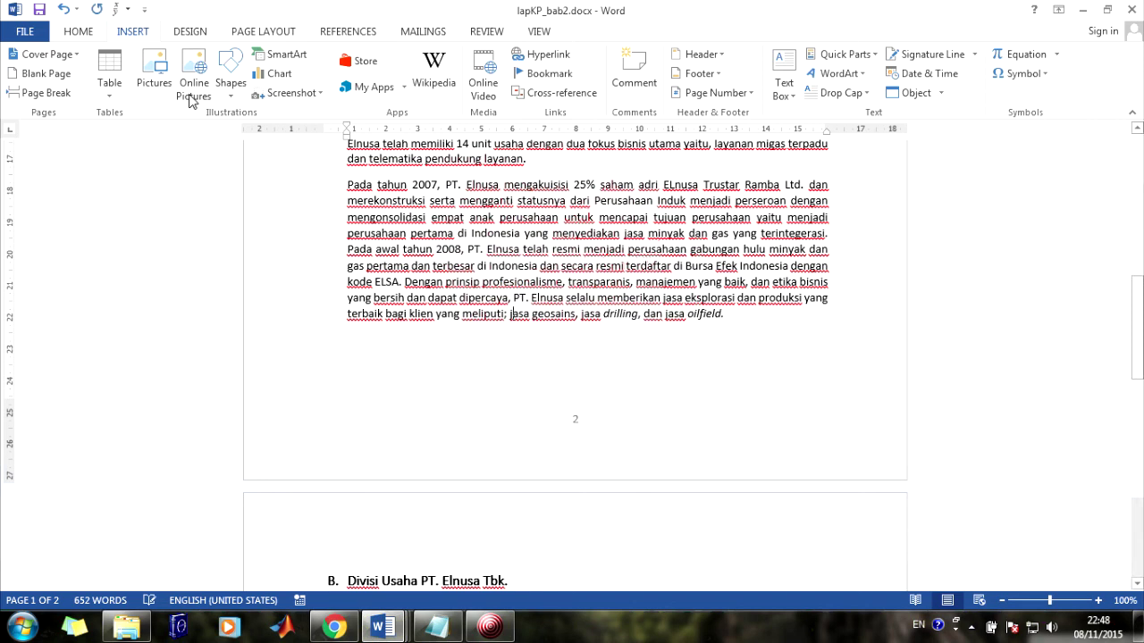
left_click(39, 9)
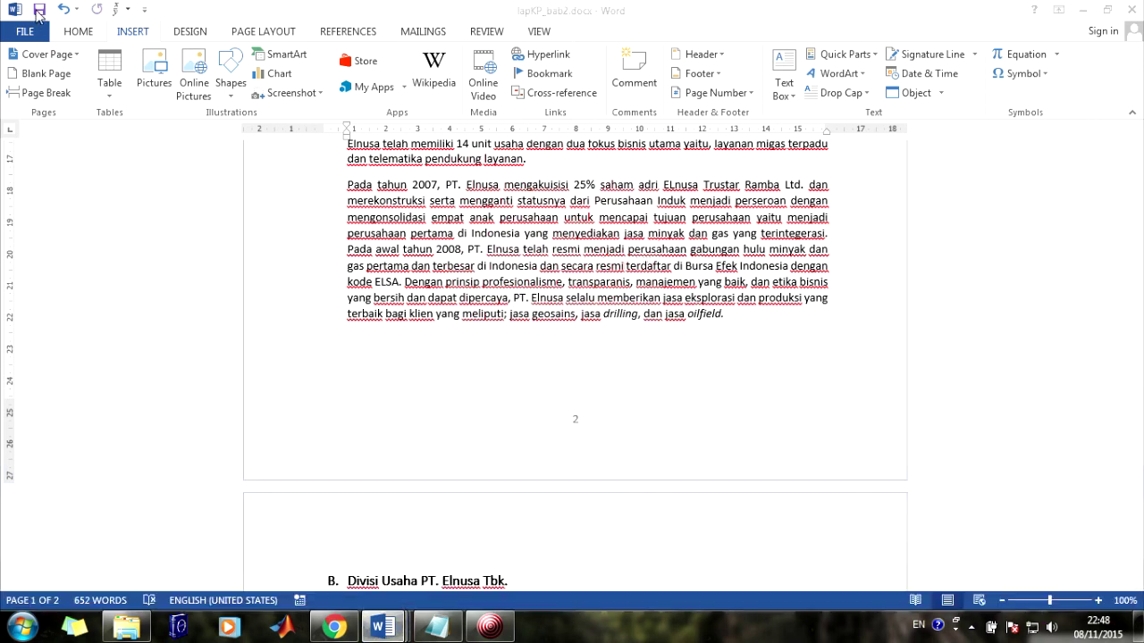
- In lapKP_bab0.docx, update the entire Daftar Isi table
mouse_move(382, 627)
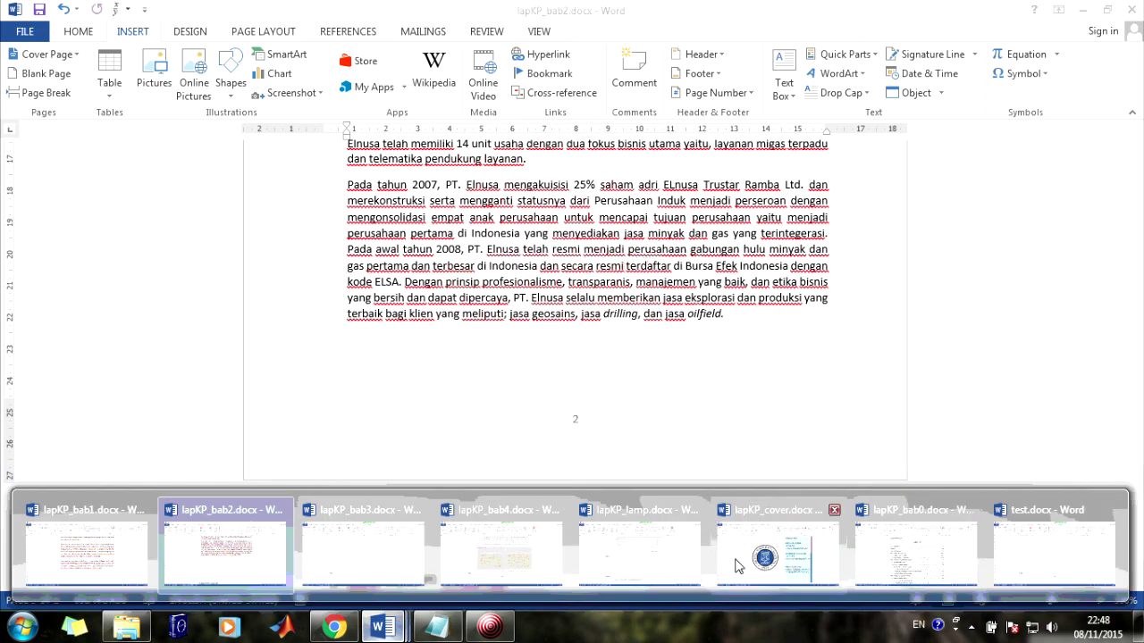
left_click(872, 554)
left_click(427, 164)
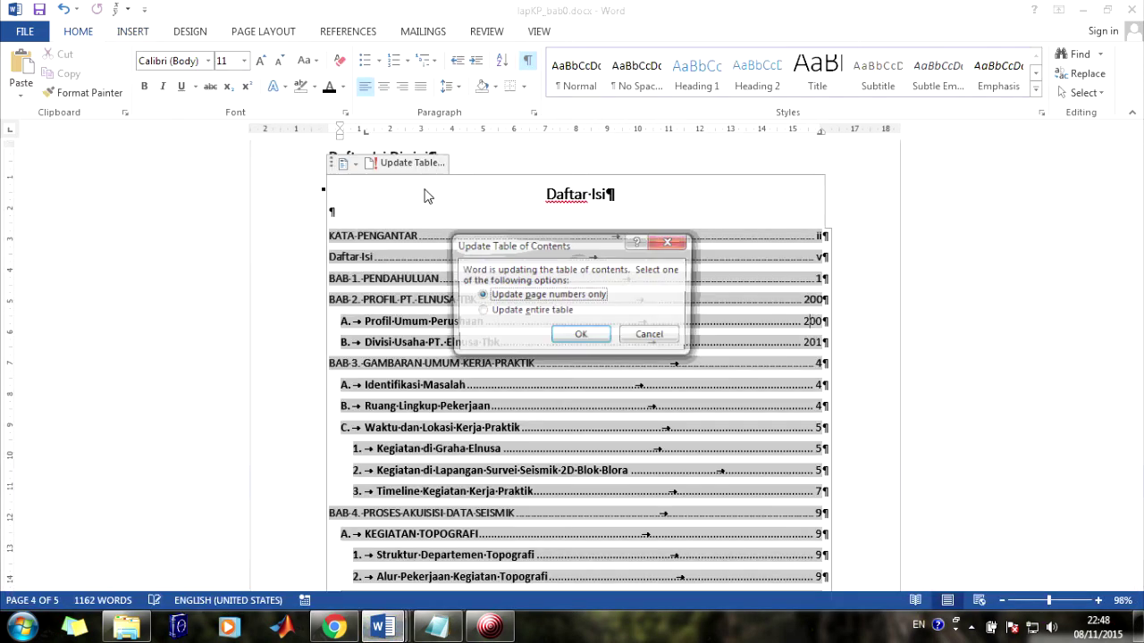
left_click(506, 313)
left_click(582, 336)
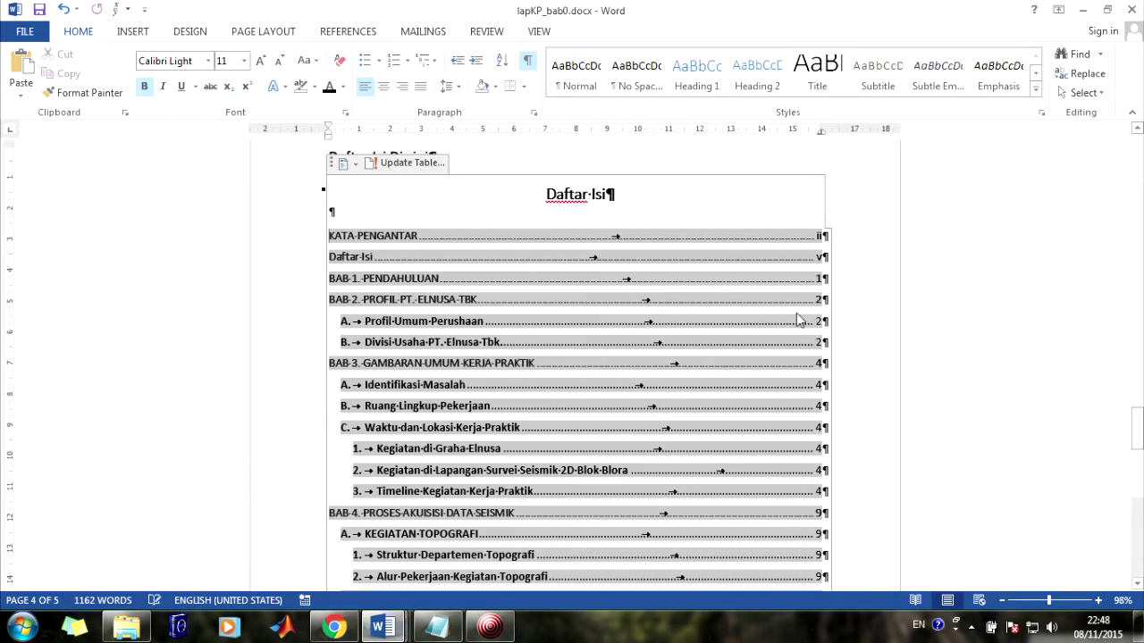